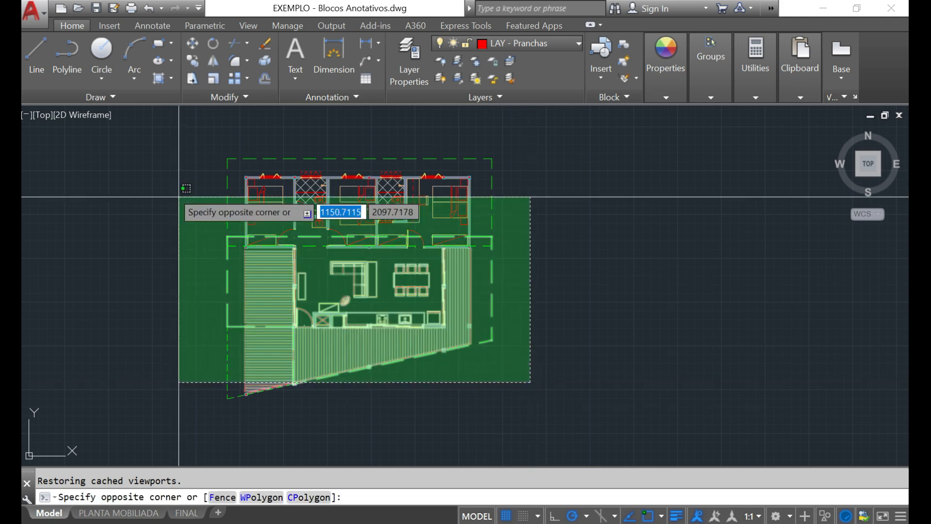
Step: Select the floor plan objects in model space, clear the selection and open the PLANTA MOBILIADA layout
left_click(177, 136)
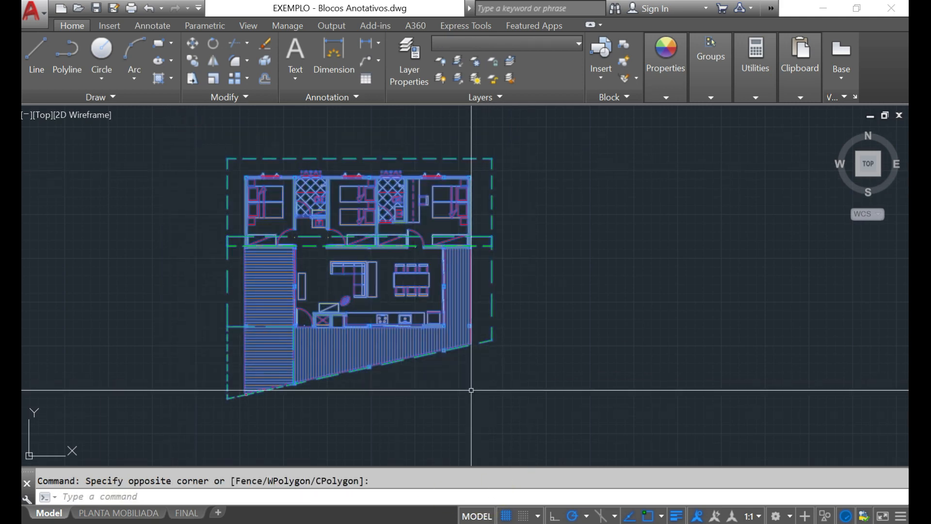
key("Escape")
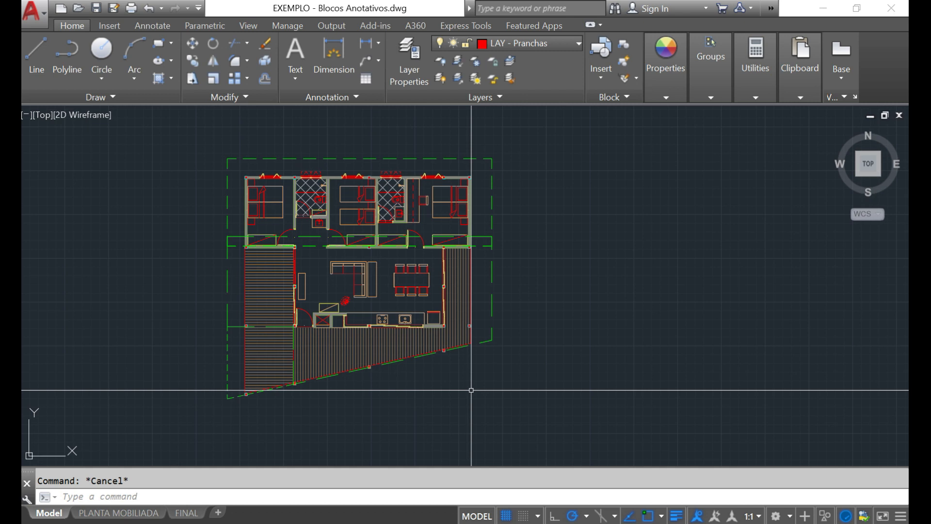
left_click(85, 517)
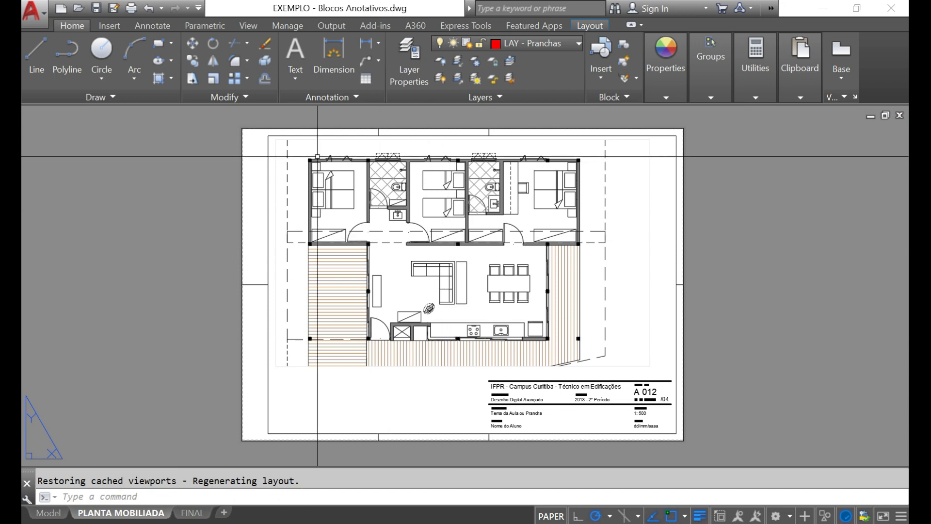
Step: Examine the sheet border block and the scale of the viewport that shows the floor plan
left_click(268, 146)
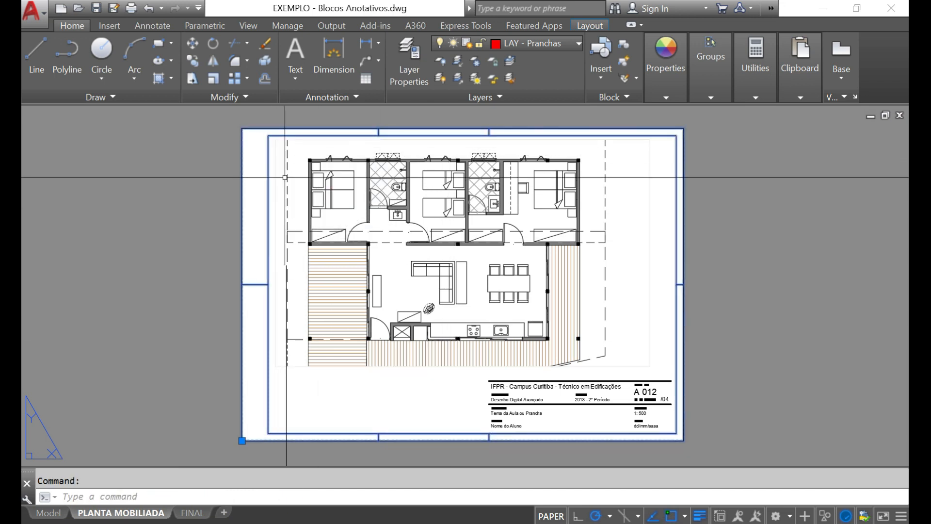
key("Escape")
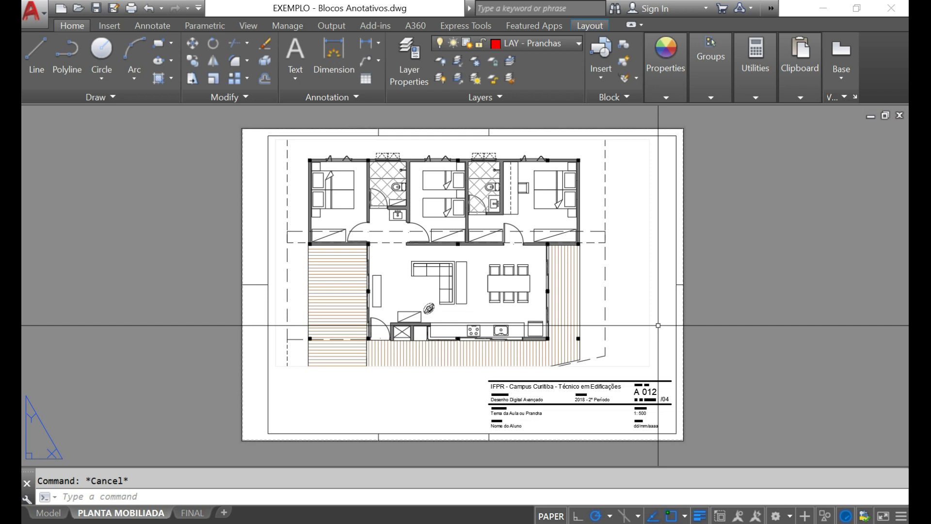
left_click(658, 326)
left_click(465, 289)
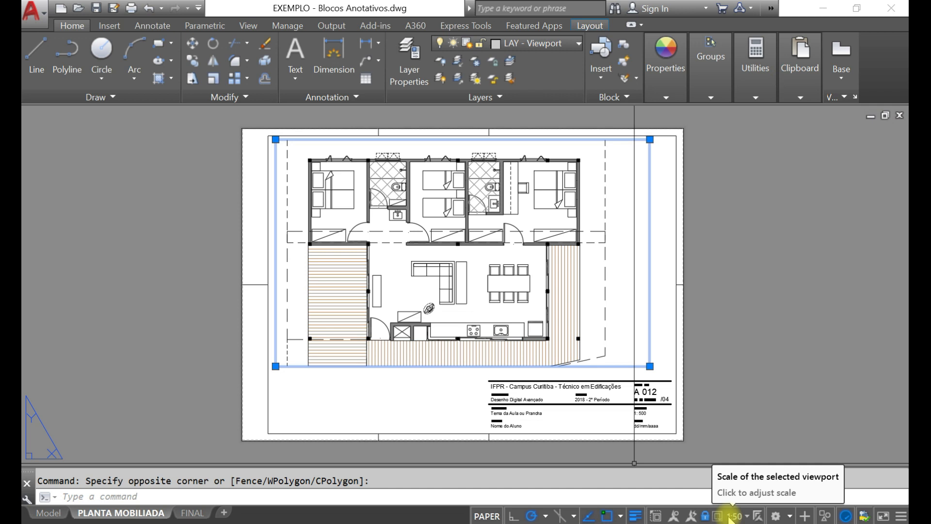
key("Escape")
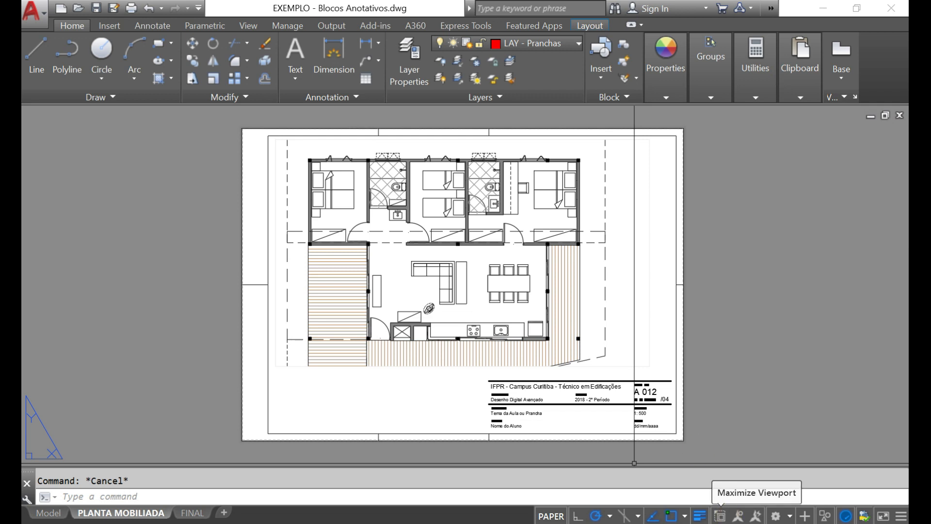
Step: Turn on the AUX - TXT - AMBIENTES layer to show the room texts on the layout
left_click(526, 45)
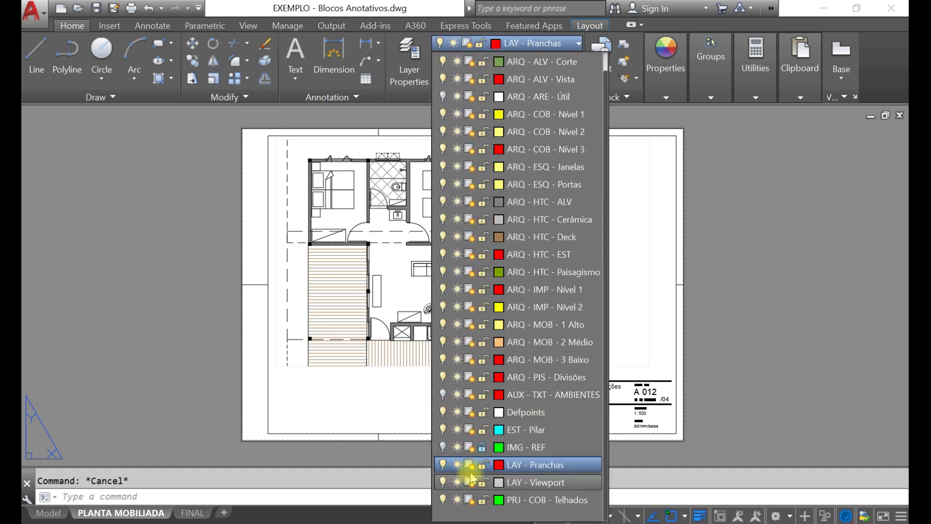
left_click(442, 394)
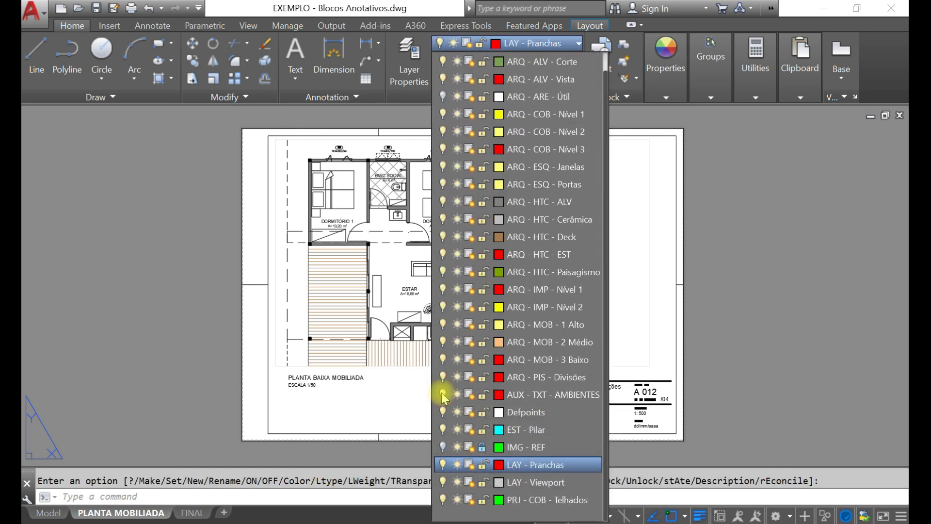
left_click(709, 243)
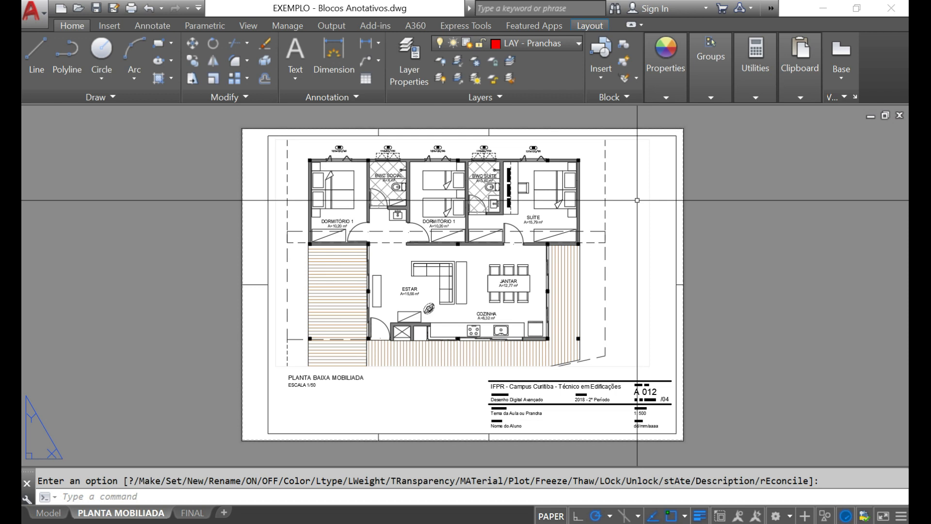
key("Escape")
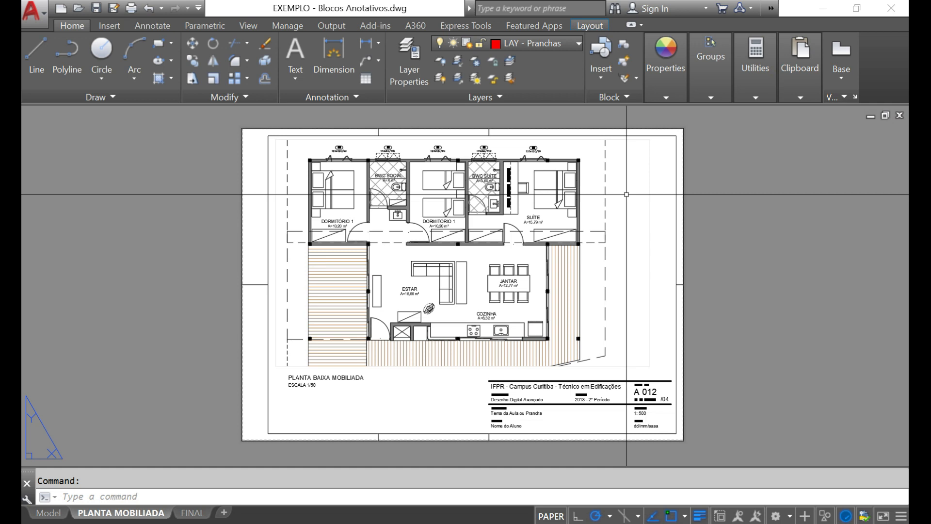
Step: Draw a trial circle with a radius of about 0.16 beside the suite on the sheet and delete it
type("c")
key("Return")
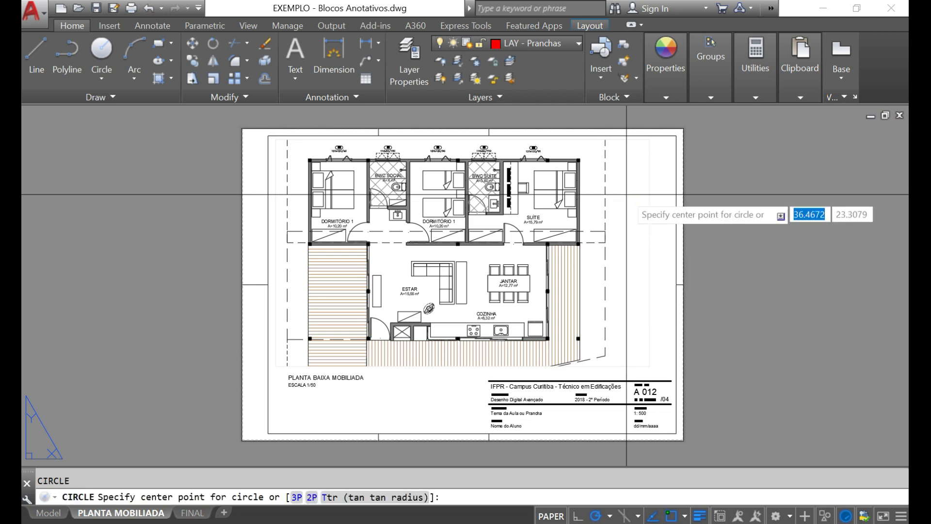
left_click(626, 189)
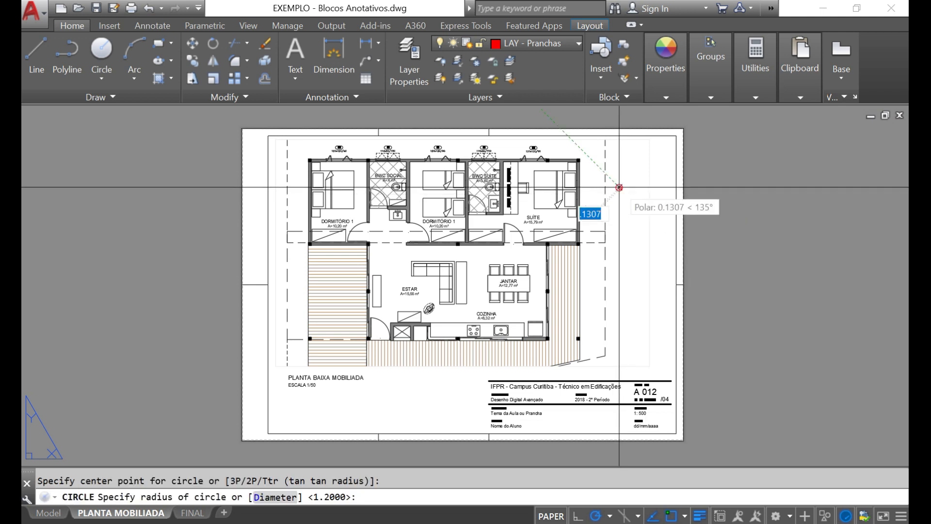
left_click(620, 187)
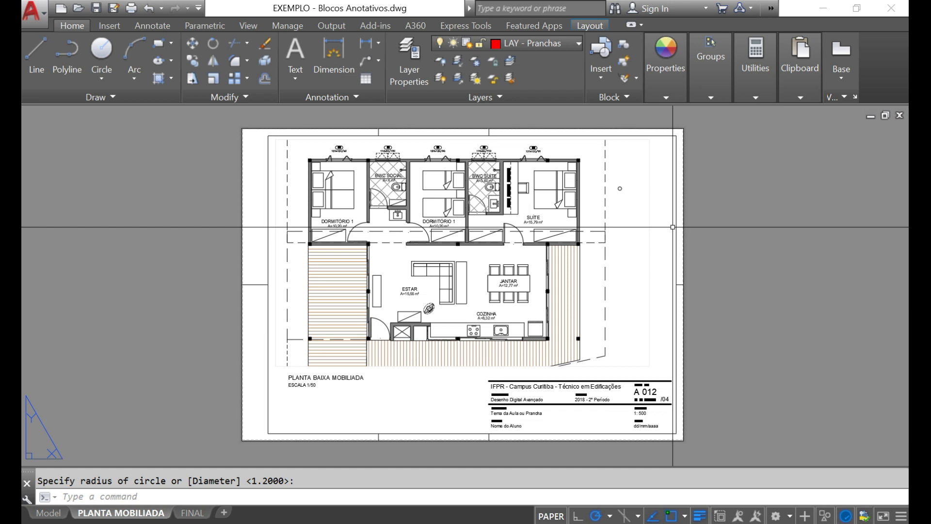
left_click(630, 196)
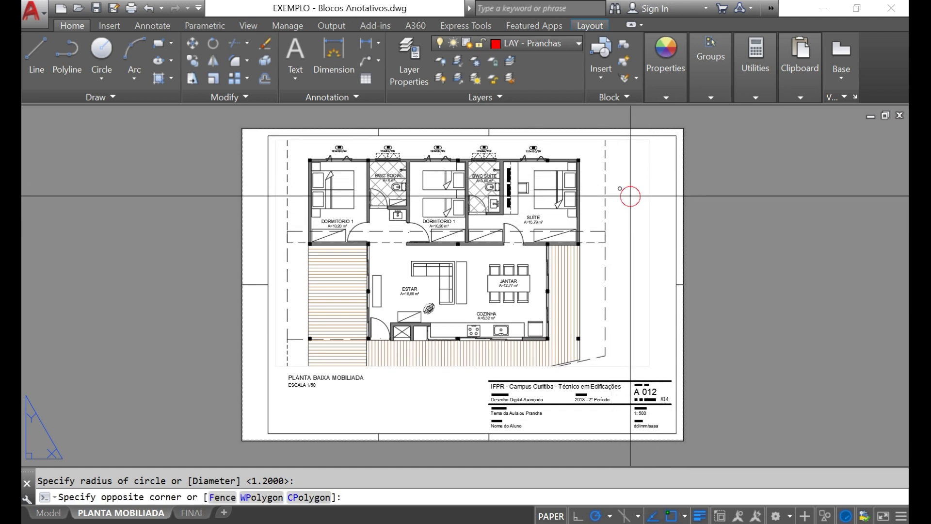
left_click(613, 180)
key("Delete")
Step: Draw a large trial circle overlapping the suite's outer wall on the sheet and delete it
type("c")
key("Return")
left_click(623, 201)
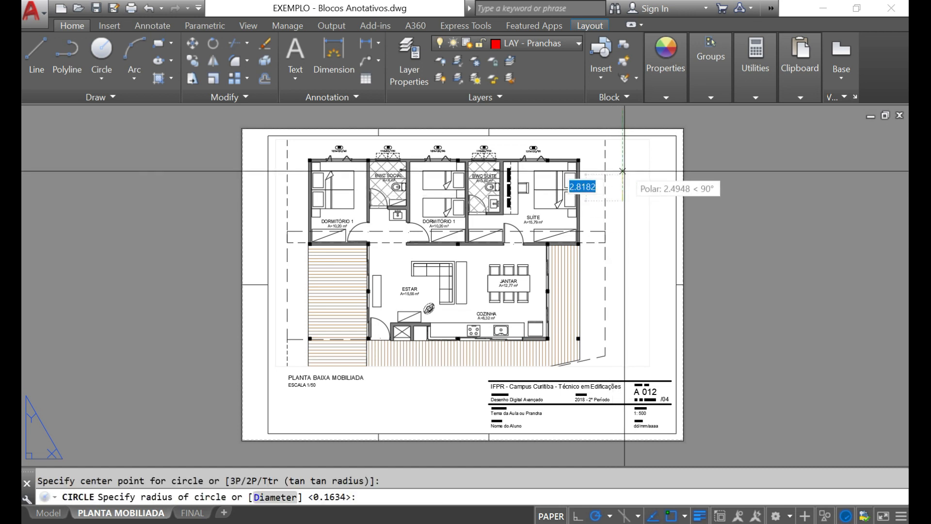
left_click(624, 149)
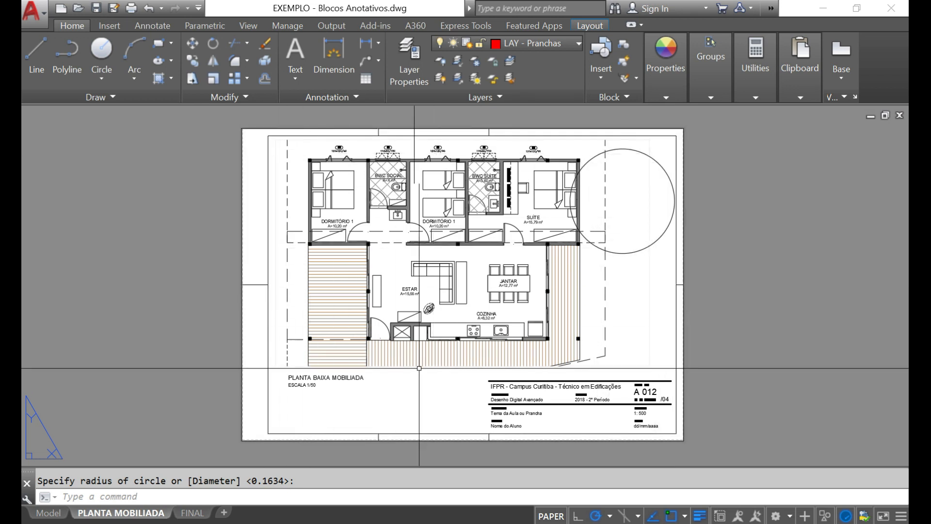
left_click(661, 249)
left_click(656, 232)
key("Delete")
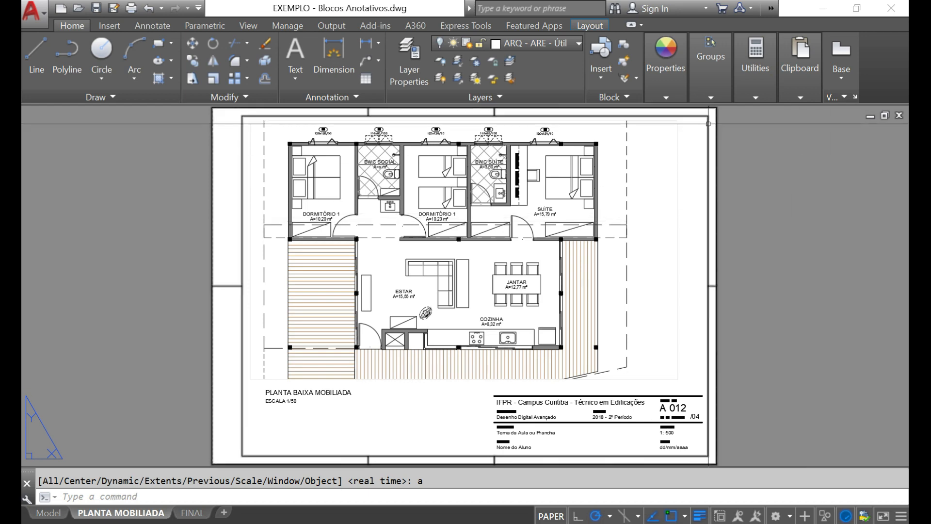
Step: Switch to model space and turn on the ARQ - ARE - Útil layer
scroll(382, 145, "up", 2)
scroll(382, 145, "up", 4)
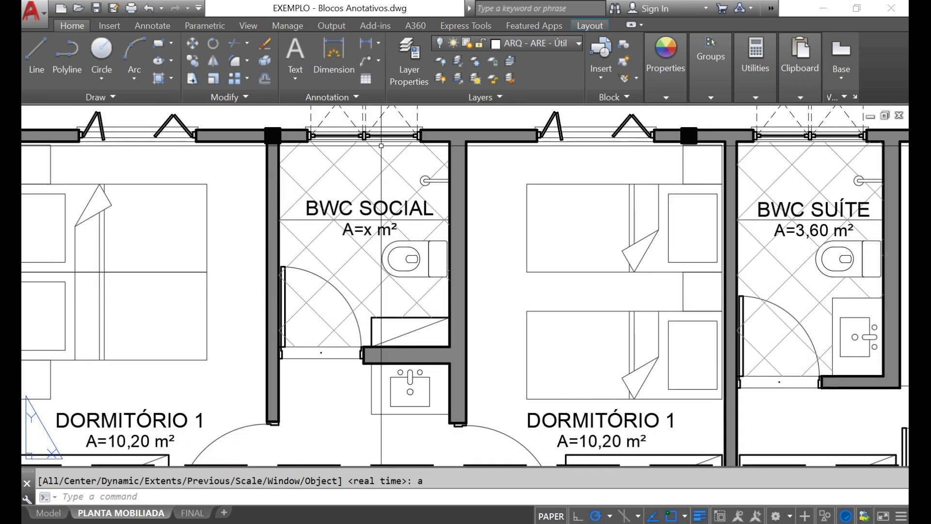
scroll(382, 145, "down", 2)
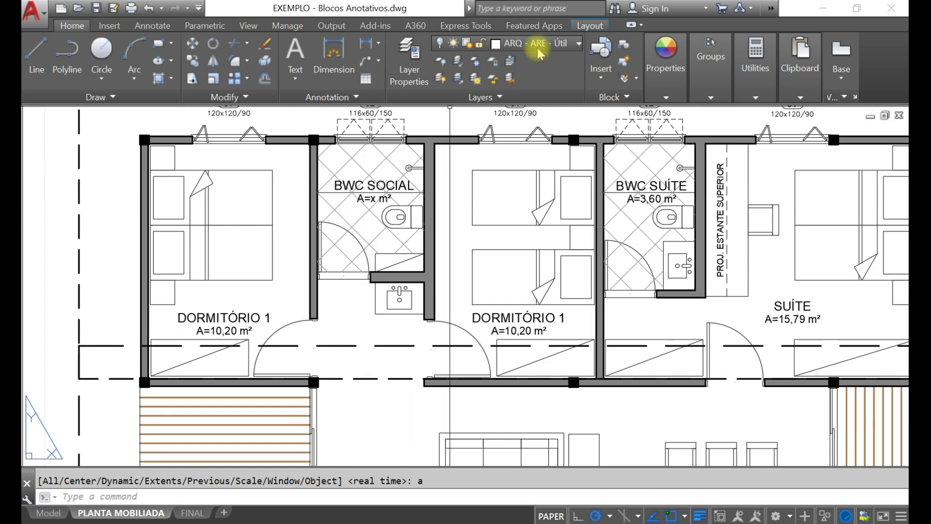
left_click(49, 513)
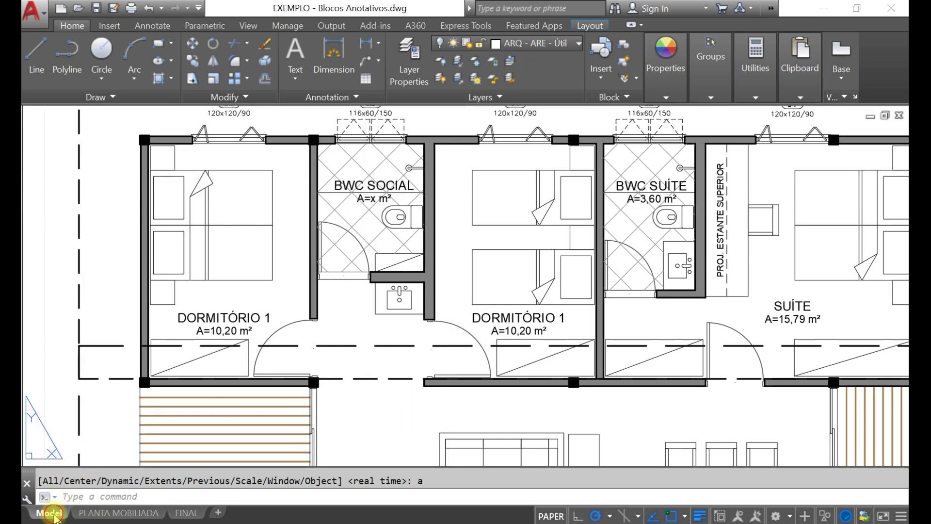
left_click(531, 43)
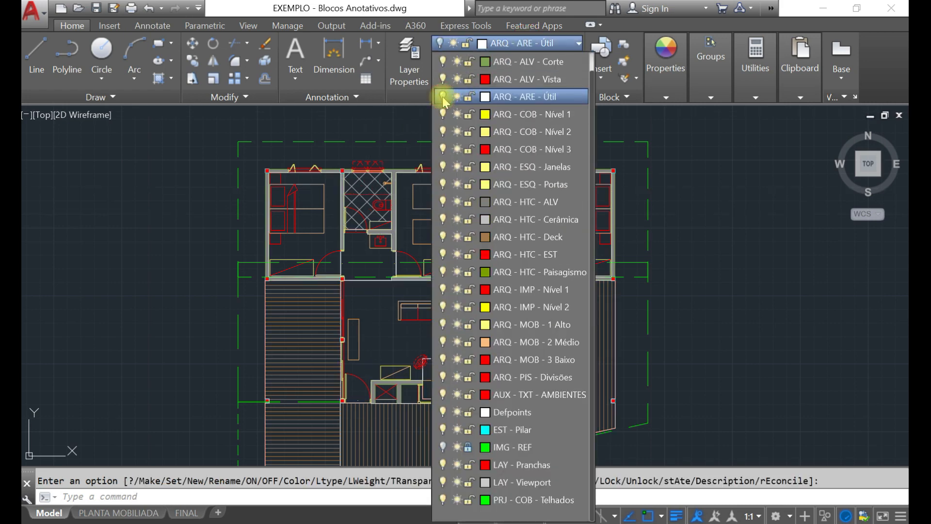
left_click(386, 129)
Step: Measure the area of the social bathroom from its boundary outline with the Area command's Object option
scroll(355, 196, "up", 6)
middle_click_drag(387, 208, 389, 260)
type("area")
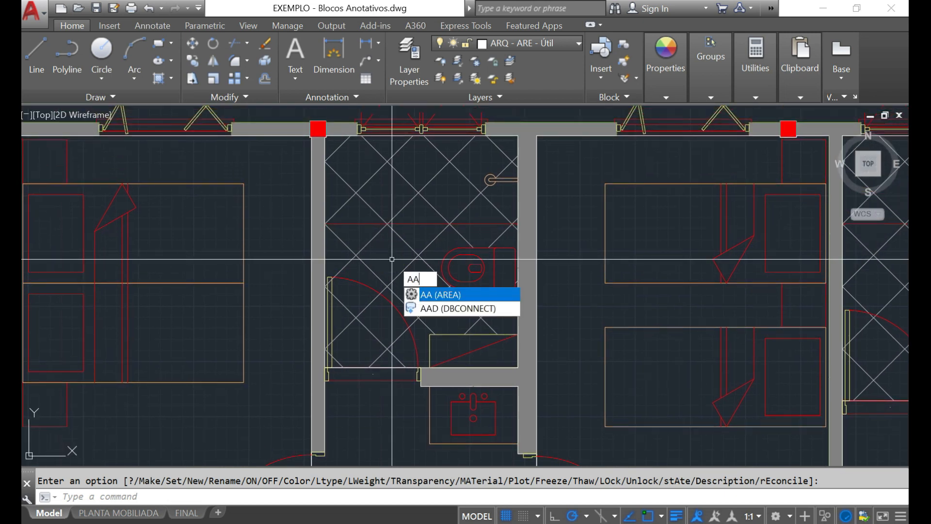
key("Return")
type("o")
key("Return")
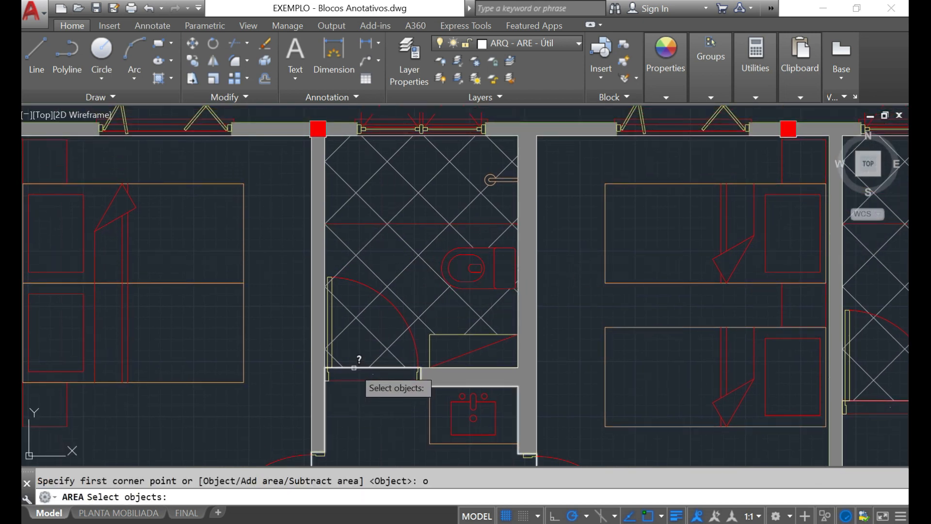
left_click(337, 136)
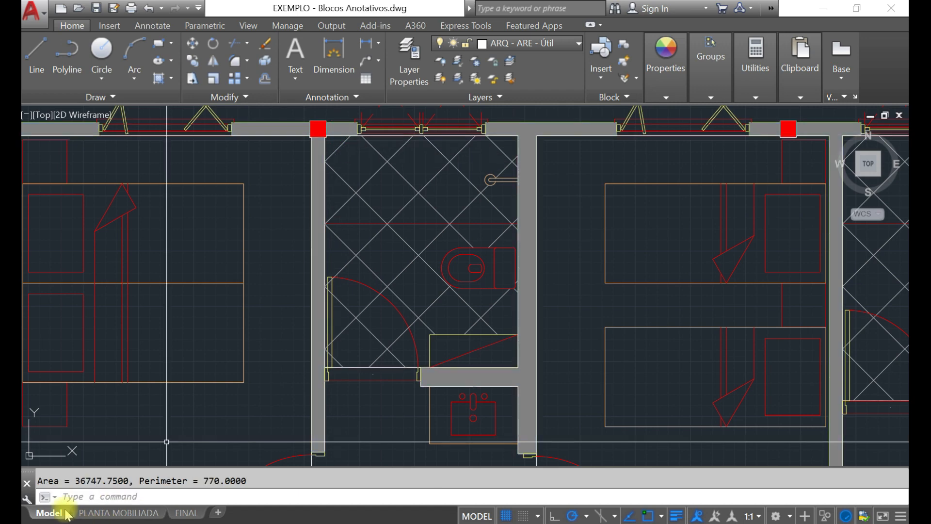
Step: On the PLANTA MOBILIADA layout, change the BWC SOCIAL area text to A=3,67 m²
left_click(119, 513)
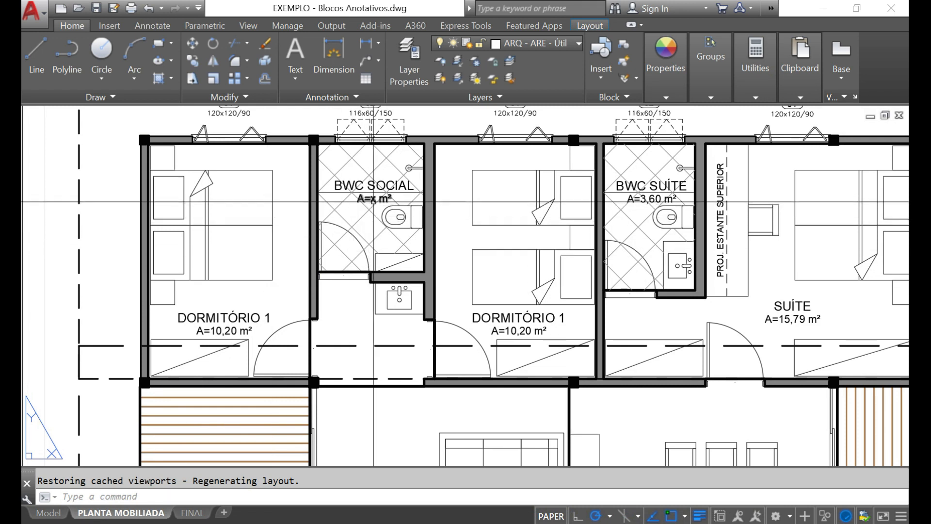
double_click(373, 199)
left_click(374, 199)
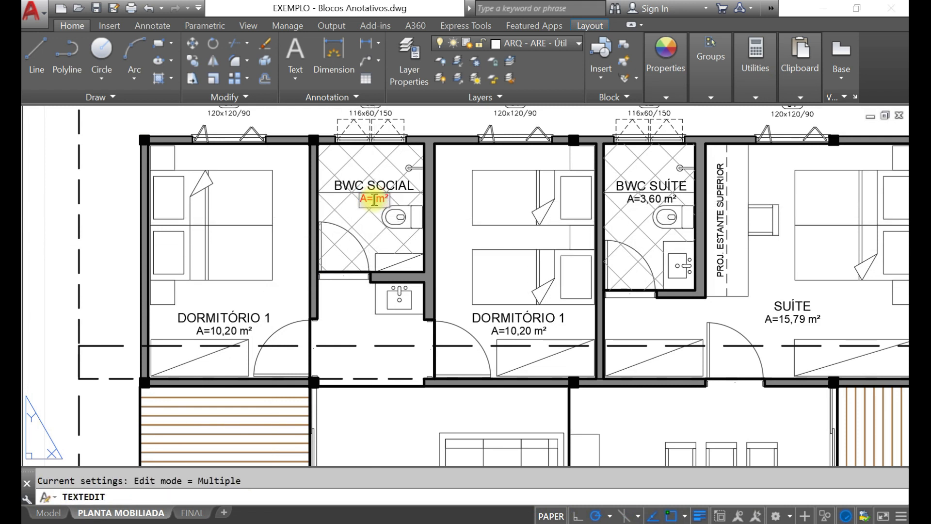
type("3,67")
left_click(398, 241)
key("Escape")
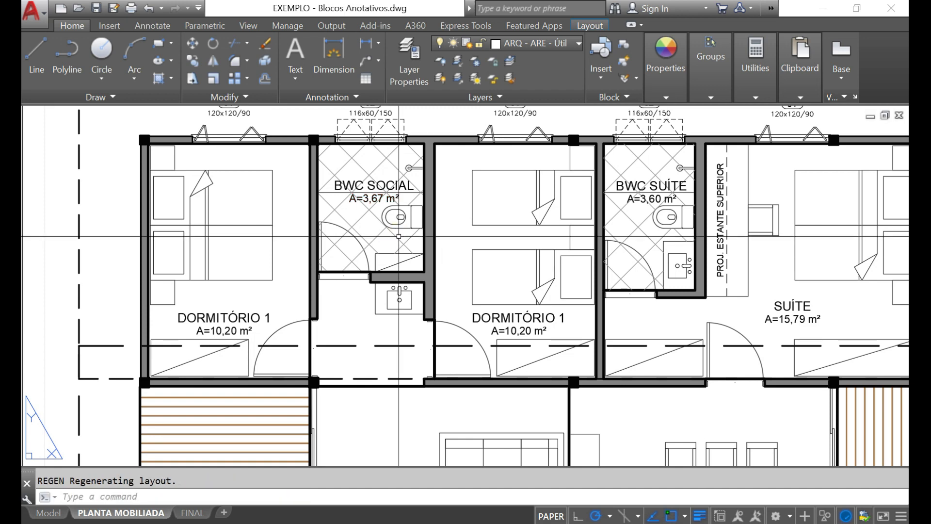
Step: In model space, measure the area of the hall outside the social bathroom from its boundary outline
left_click(49, 513)
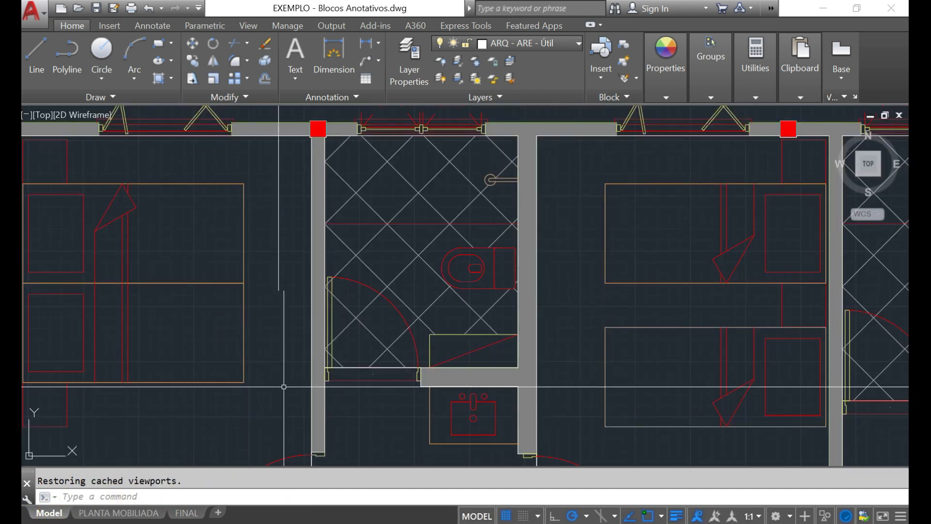
scroll(371, 383, "down", 2)
middle_click_drag(374, 389, 364, 377)
scroll(360, 469, "up", 1)
scroll(376, 445, "up", 4)
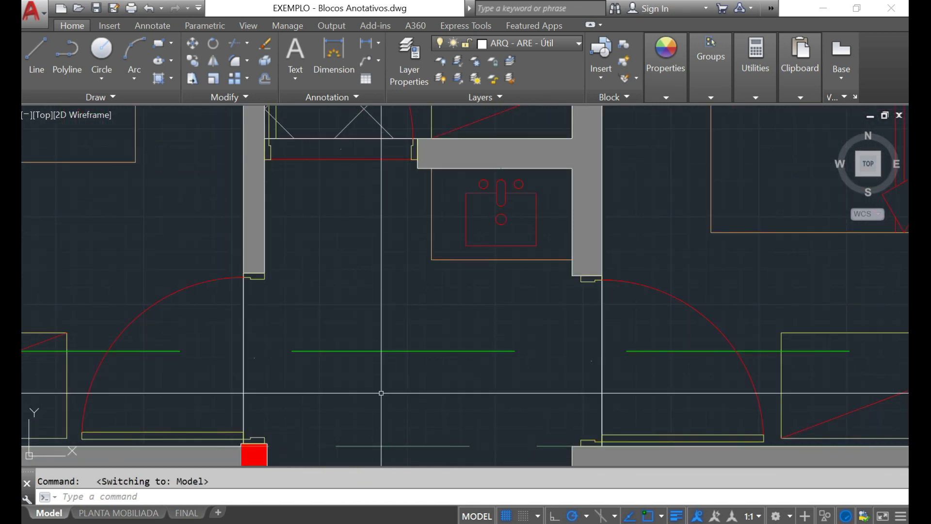
scroll(371, 436, "down", 2)
type("area")
key("Return")
type("o")
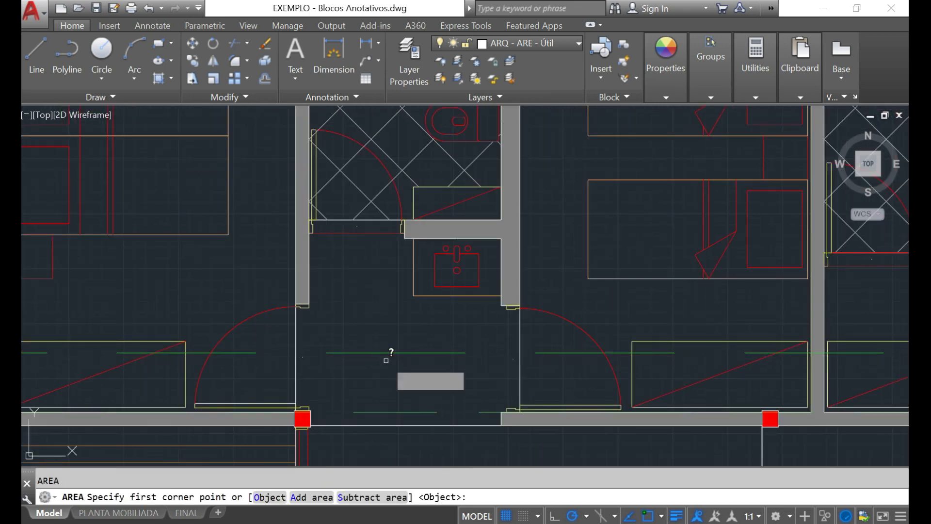
key("Return")
left_click(295, 318)
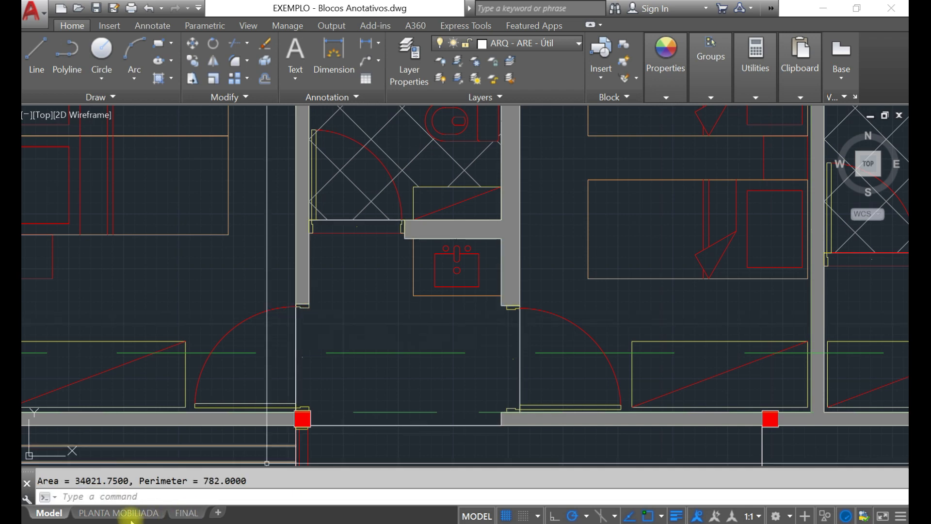
Step: On the PLANTA MOBILIADA layout, copy the BWC SOCIAL name and area text straight down into the hall below the washbasin
left_click(119, 513)
left_click(374, 189)
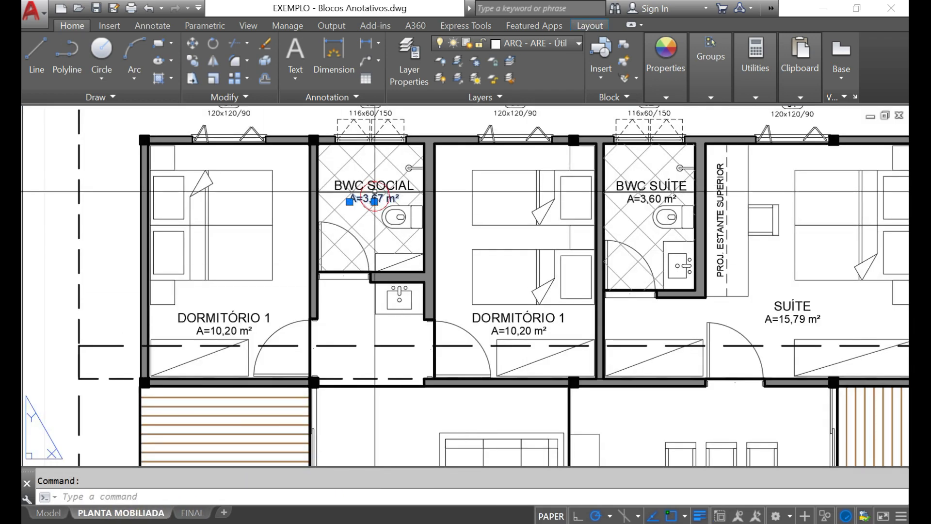
type("co")
key("Return")
left_click(373, 192)
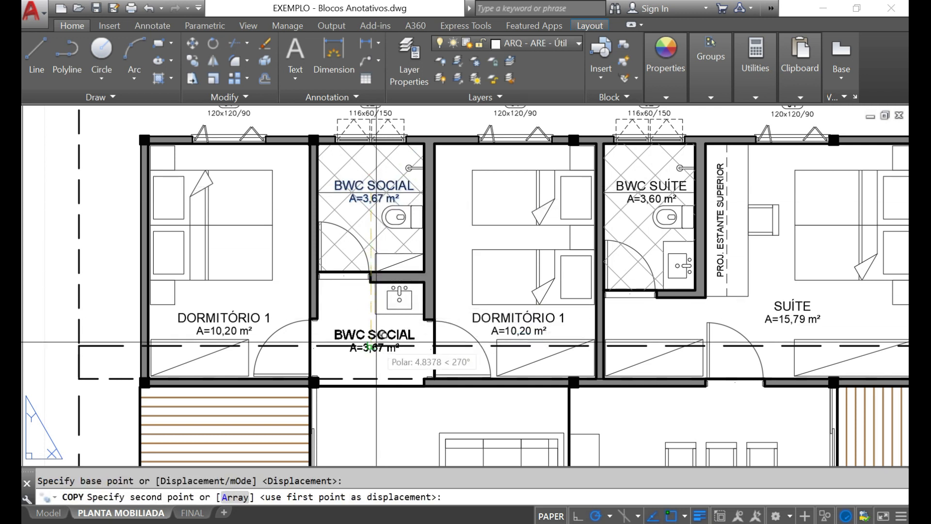
left_click(373, 345)
key("Escape")
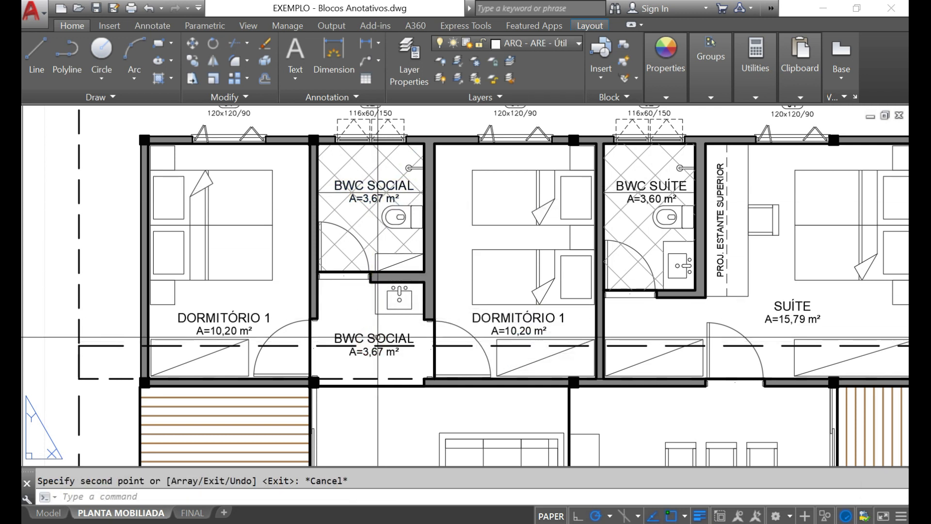
Step: Change the area text copied into the hall below the washbasin to A=3,40 m²
double_click(375, 354)
key("Delete")
key("Delete")
type("4")
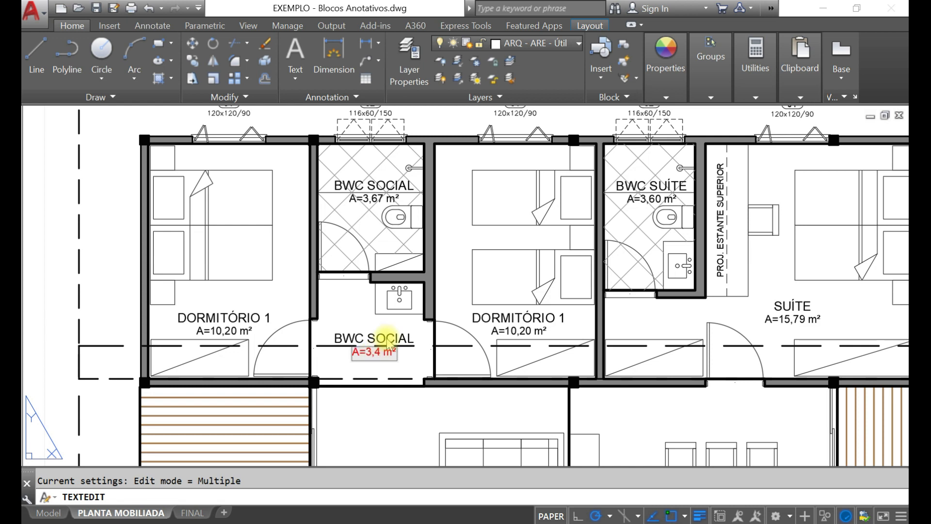
type("0")
key("Return")
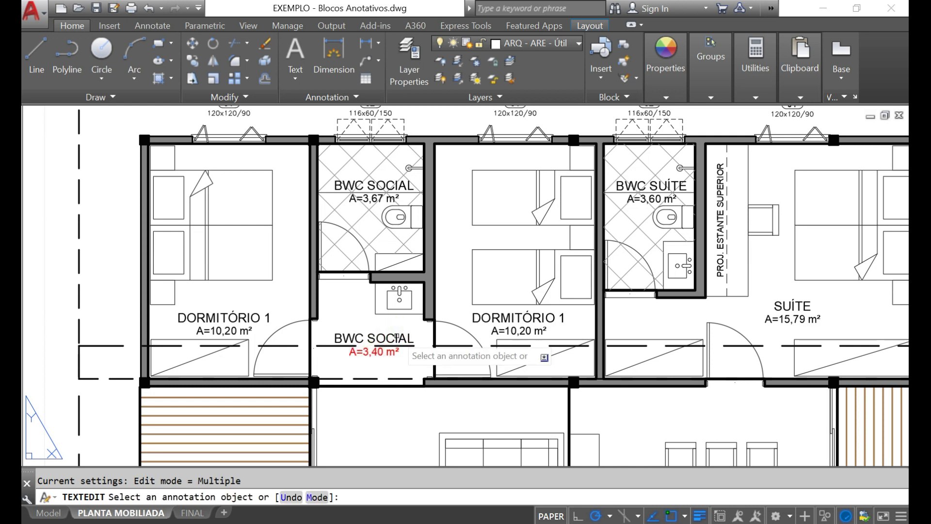
Step: Replace the copied BWC SOCIAL name above A=3,40 m² with HALL and regenerate the layout
left_click(396, 337)
type("HALL")
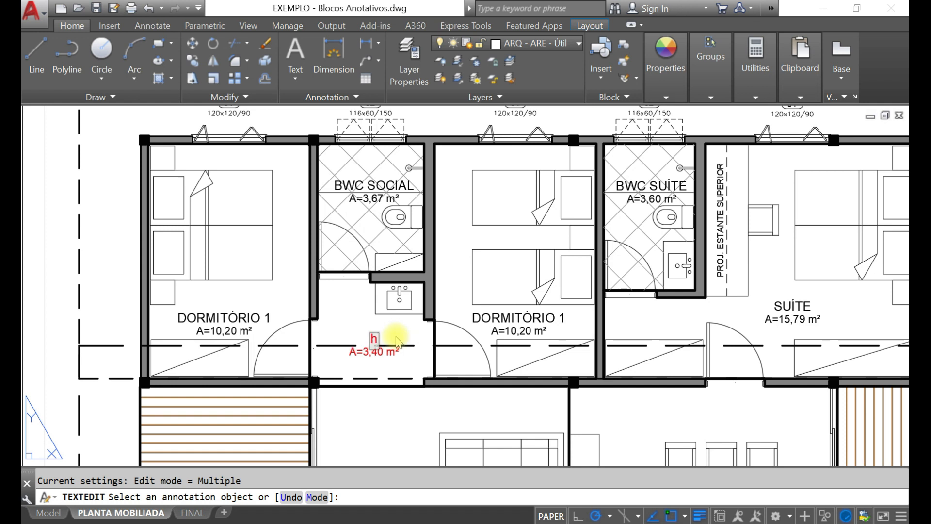
key("Return")
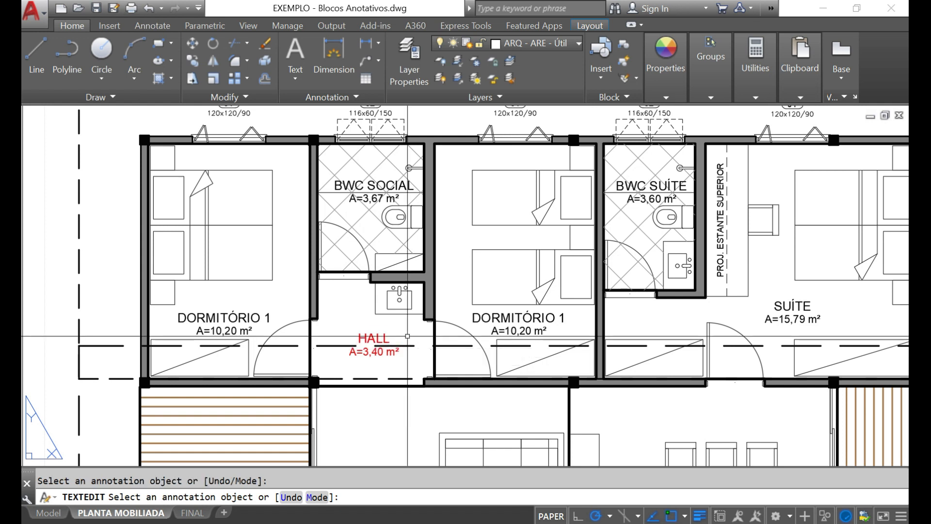
key("Escape")
type("re")
key("Return")
scroll(405, 241, "down", 2)
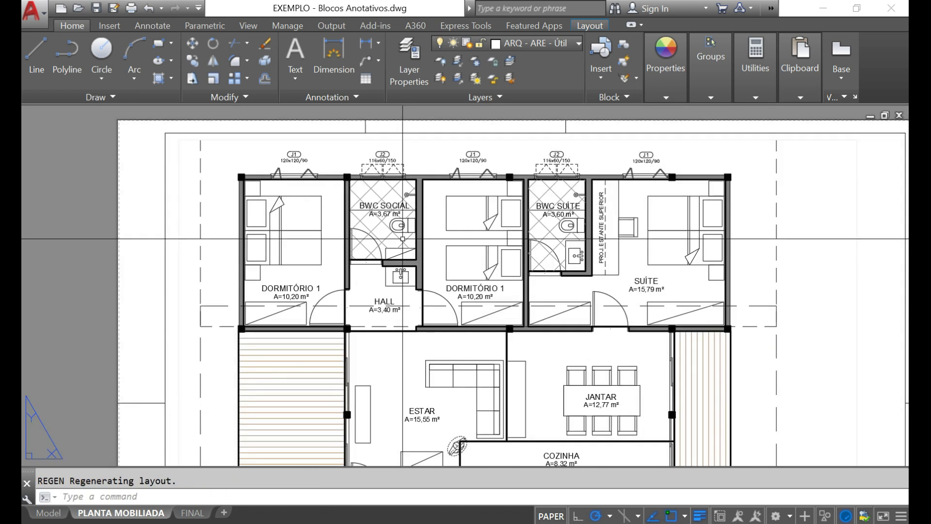
Step: Turn off the ARQ - ARE - Útil layer and make the BWC SOCIAL text's layer, AUX - TXT - AMBIENTES, current
scroll(389, 287, "down", 2)
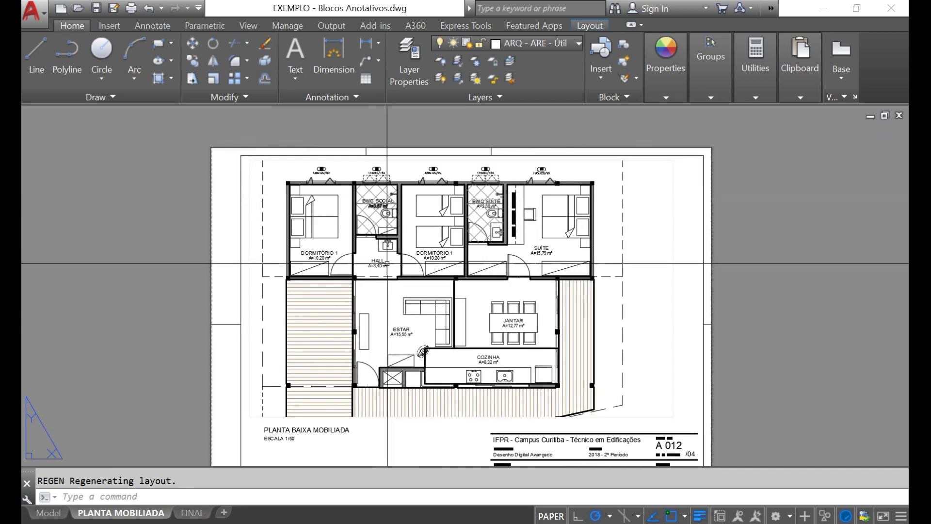
scroll(390, 287, "up", 2)
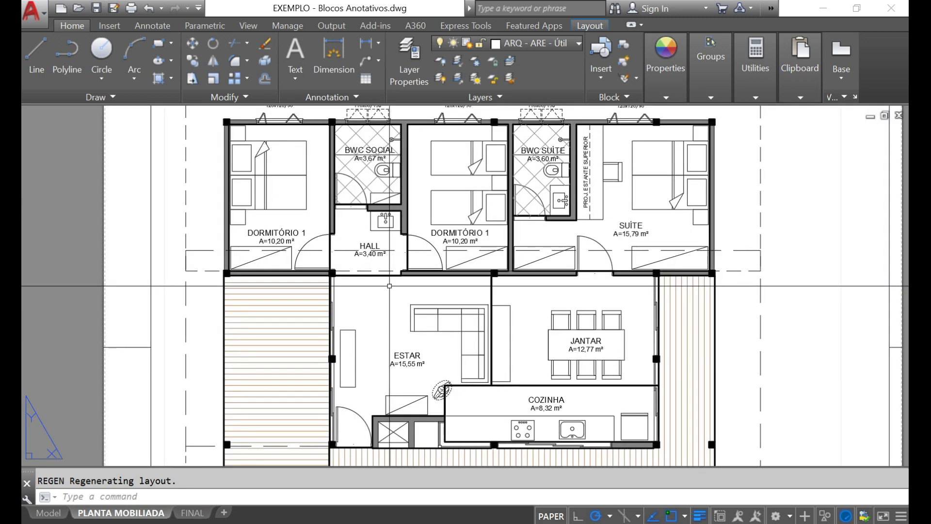
left_click(564, 45)
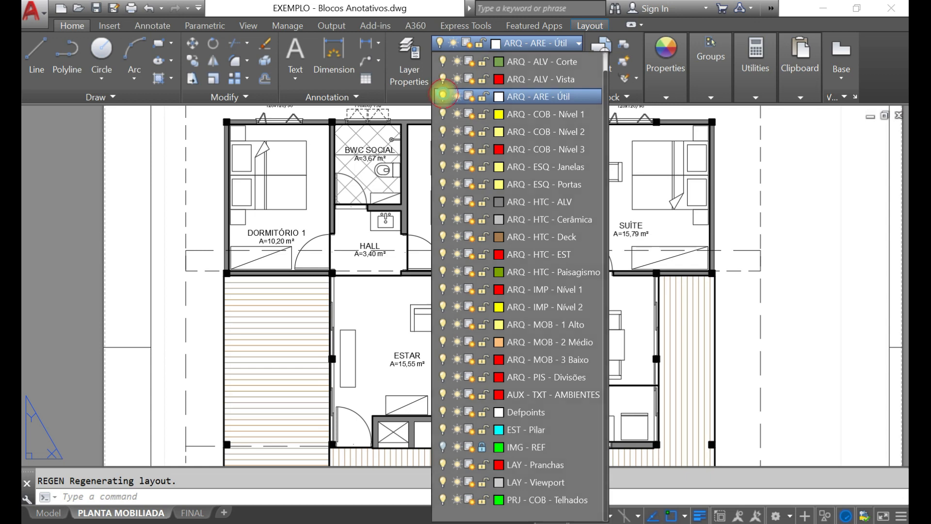
left_click(443, 92)
left_click(450, 254)
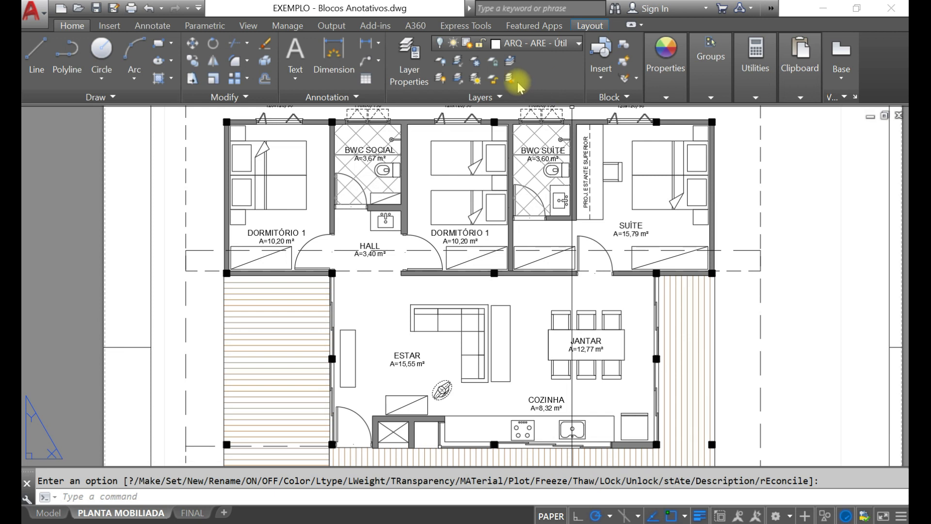
left_click(513, 62)
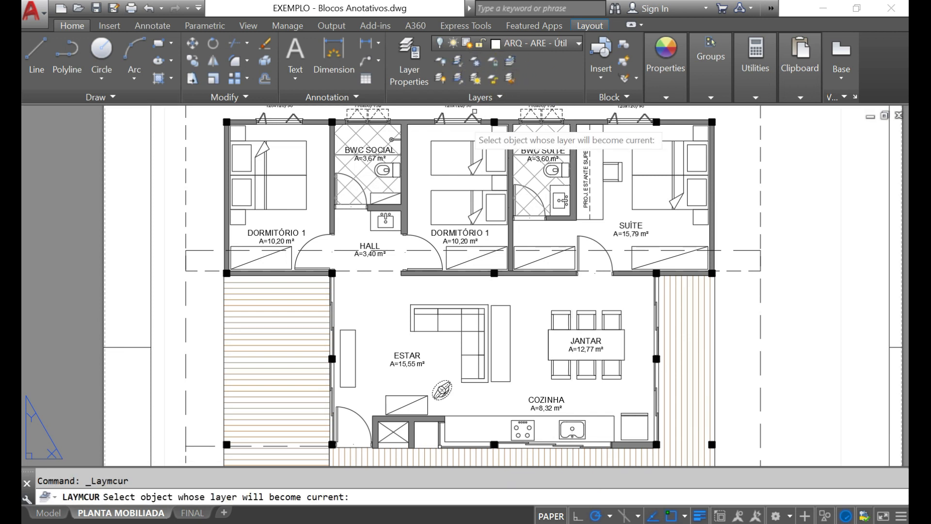
left_click(377, 152)
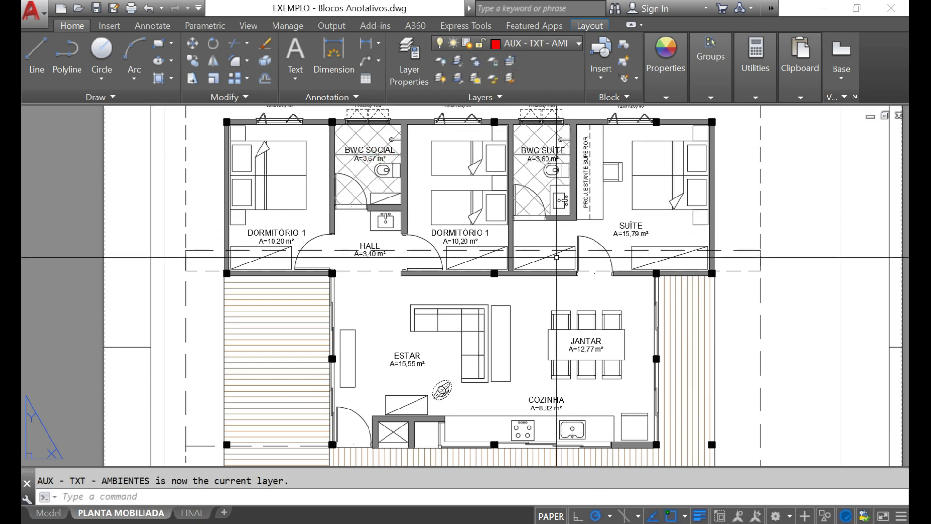
scroll(482, 262, "down", 2)
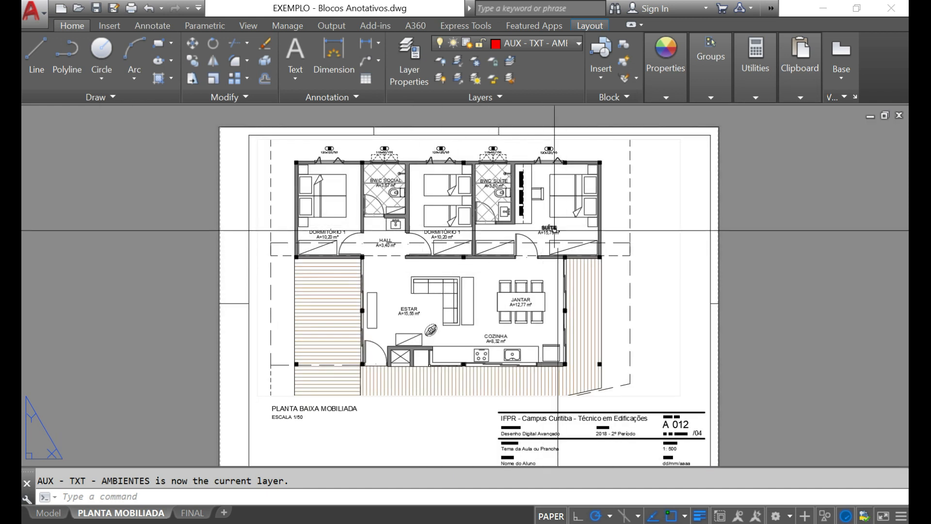
Step: Pan the floor plan slightly to the right inside the layout viewport and return to paper space
double_click(624, 333)
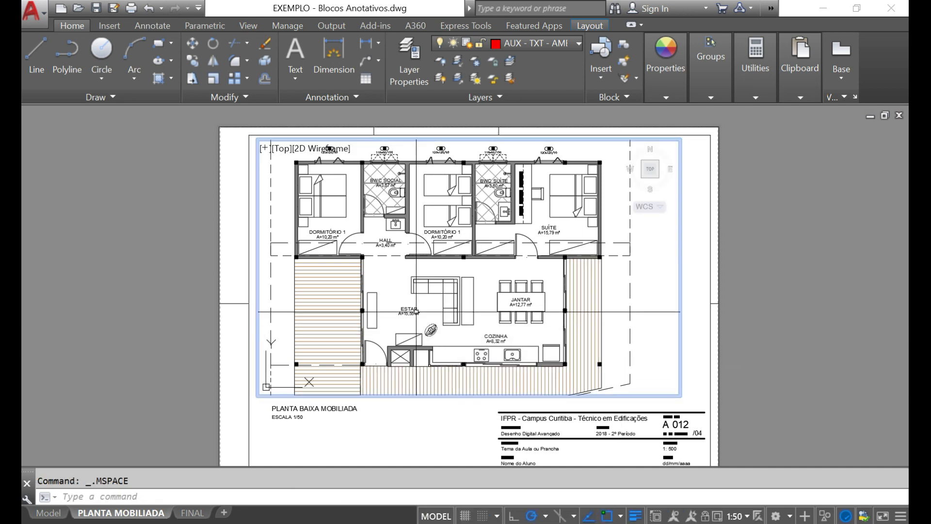
middle_click_drag(415, 292, 420, 293)
left_click_drag(420, 293, 443, 293)
key("Escape")
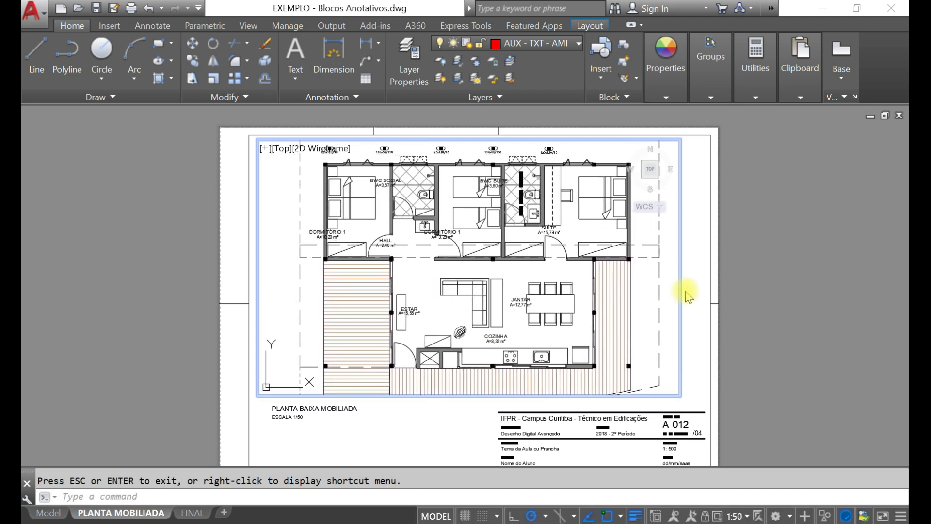
type("PS")
key("Return")
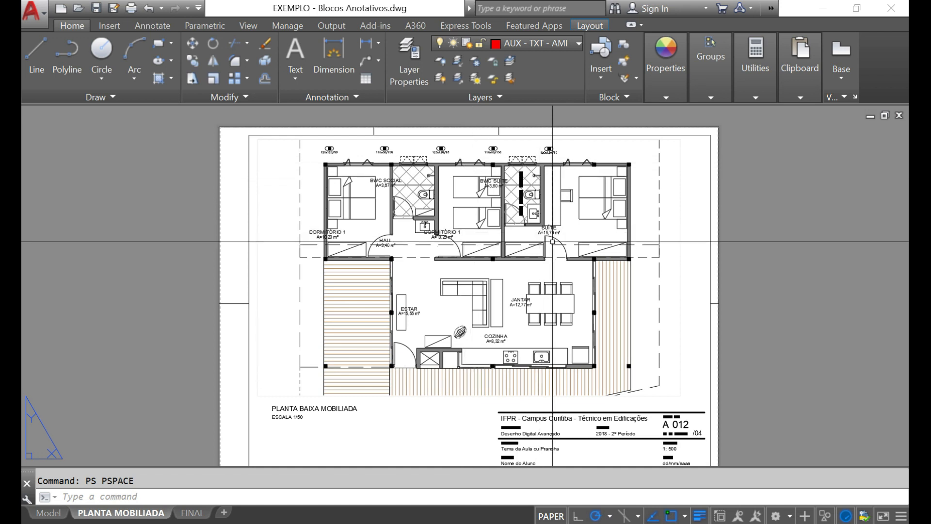
Step: Undo the pan inside the floor plan viewport and return to paper space
mouse_move(548, 224)
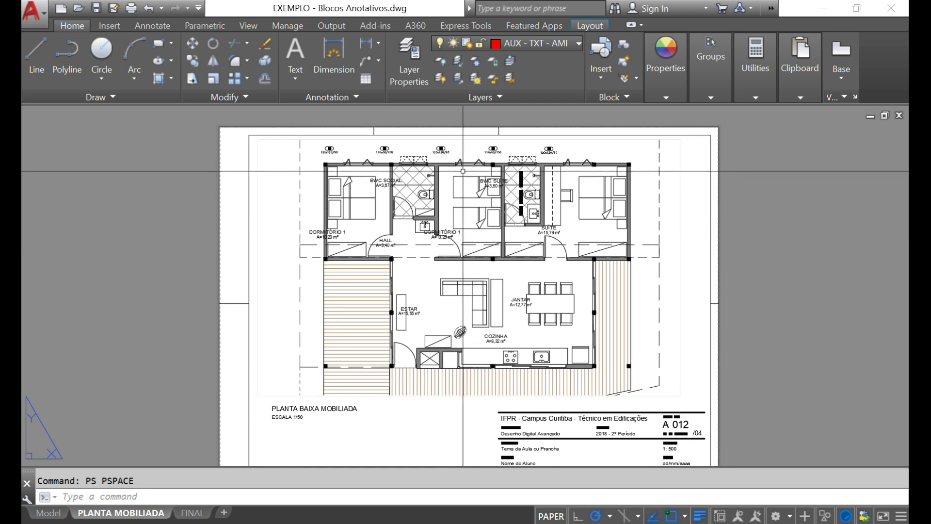
double_click(464, 171)
key("ctrl+z")
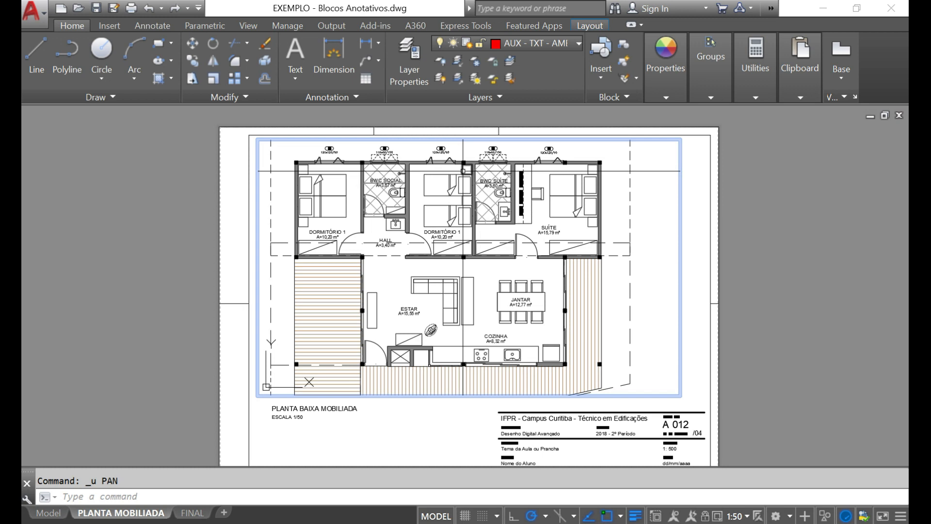
double_click(706, 166)
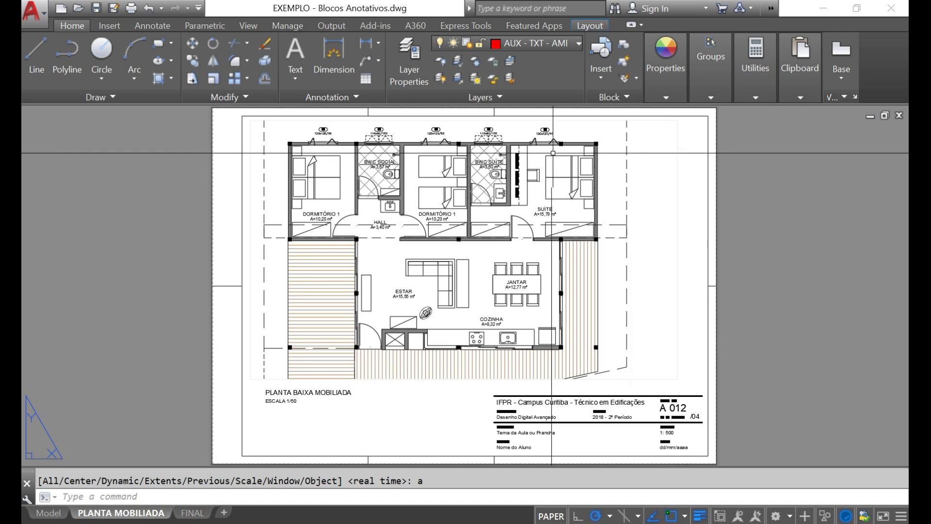
Step: Make the LAY - Pranchas layer current by picking the sheet's frame line
left_click(515, 157)
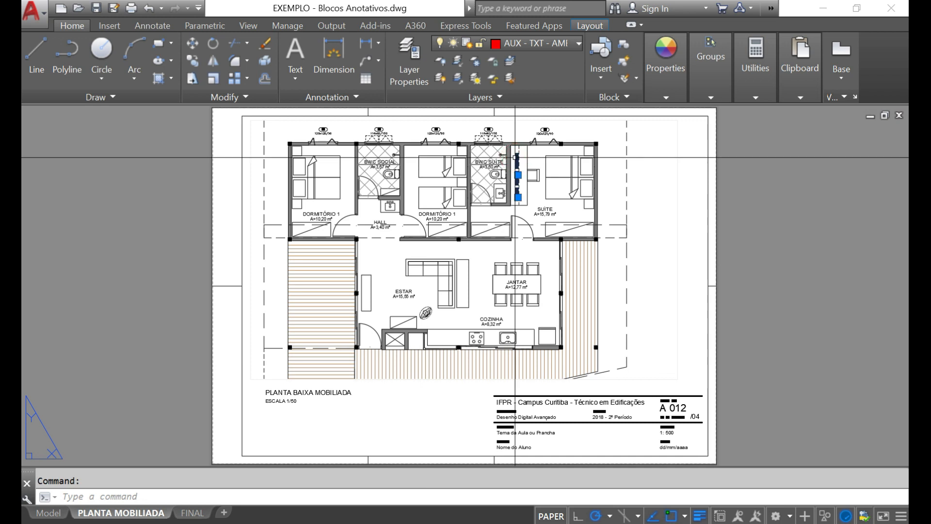
key("Escape")
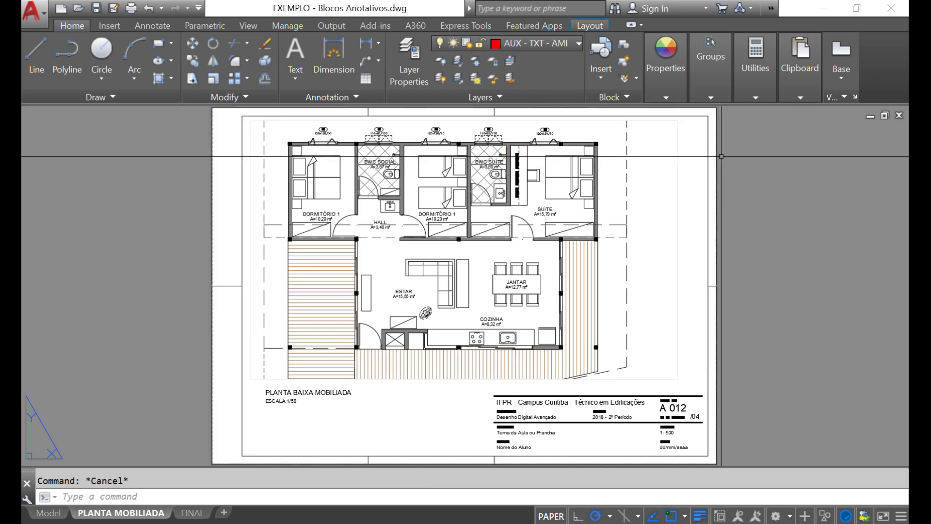
left_click(510, 60)
left_click(710, 182)
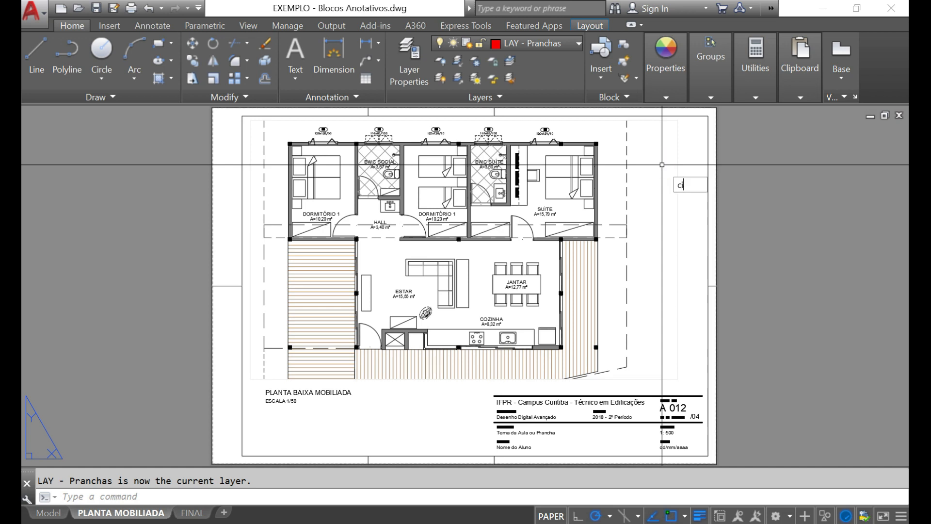
Step: Draw a circle of radius 1.2 in the blank area to the right of the suite on the sheet
type("c")
key("Return")
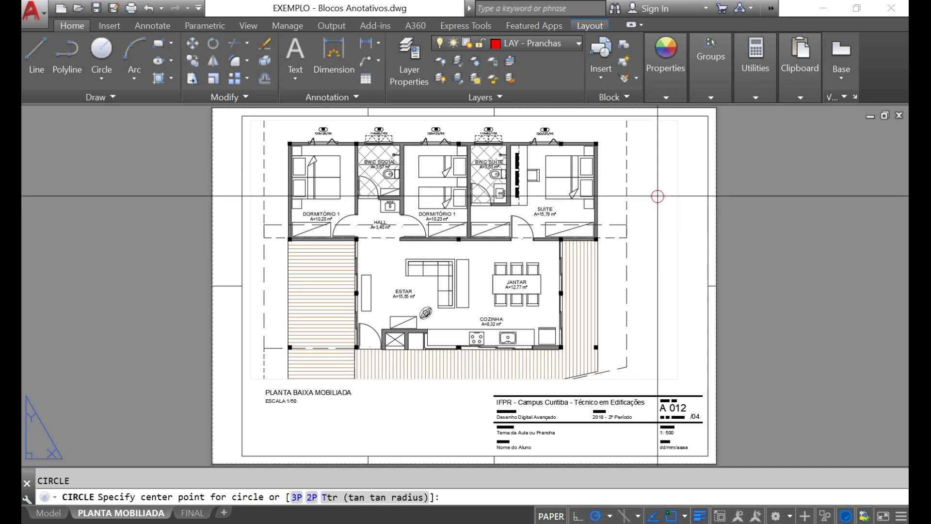
left_click(657, 196)
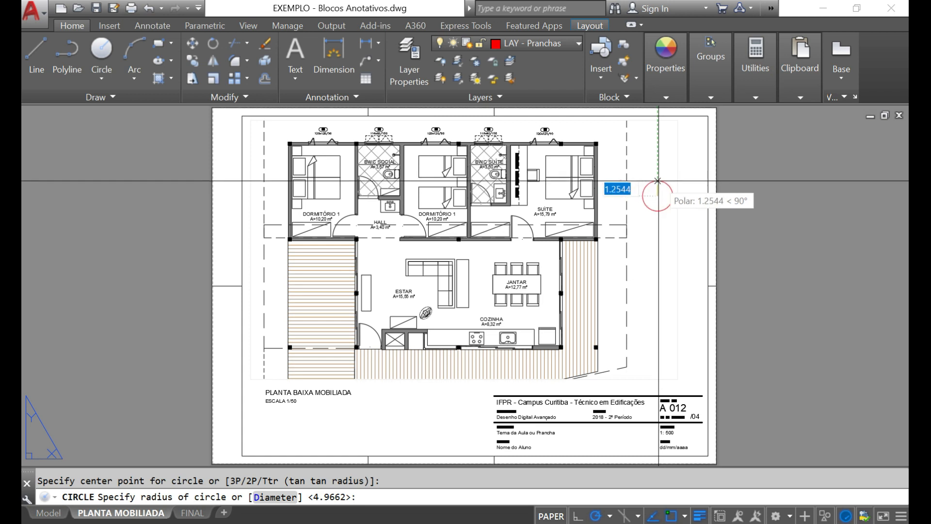
type("1")
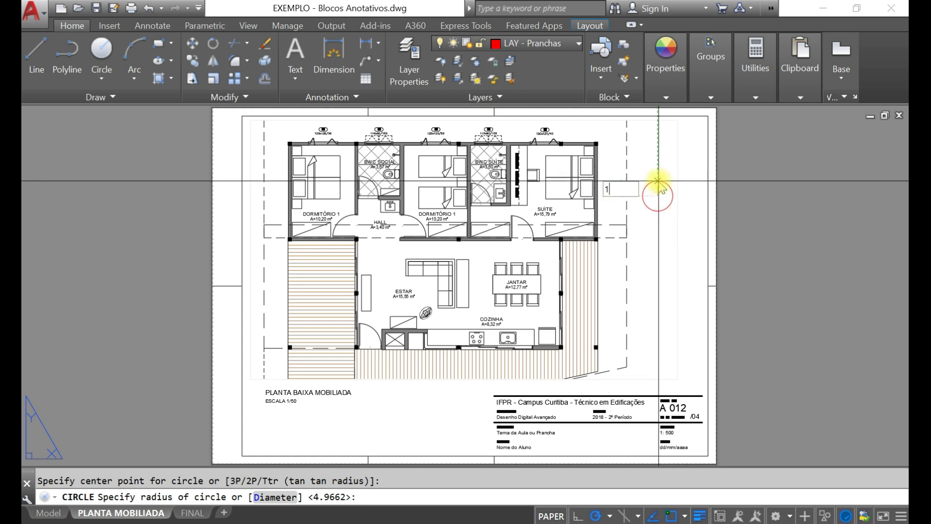
type(".2")
key("Return")
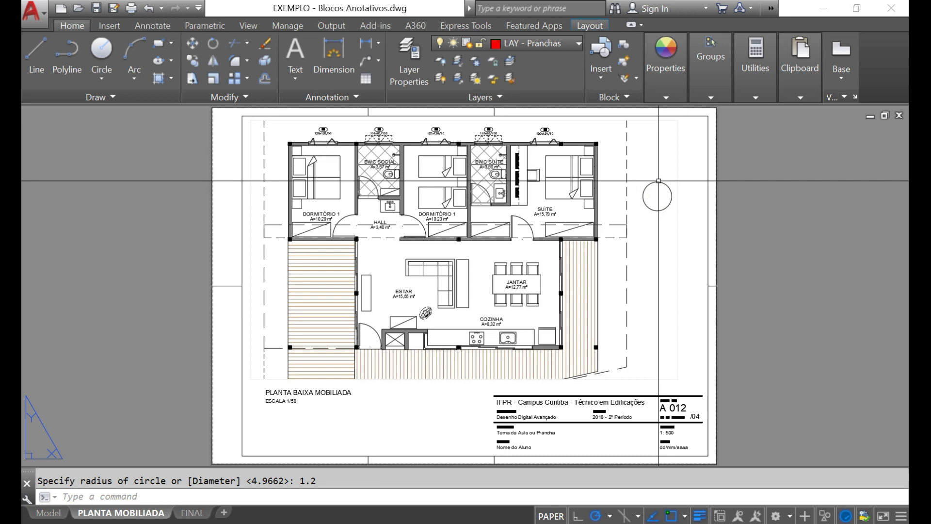
Step: Draw a vertical diameter line between the circle's top and bottom quadrants
scroll(658, 180, "up", 4)
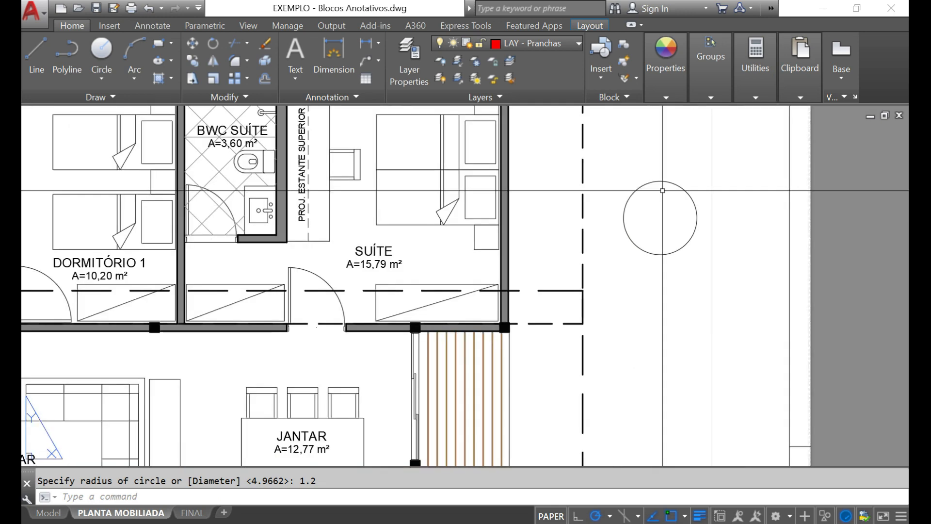
type("l")
key("Return")
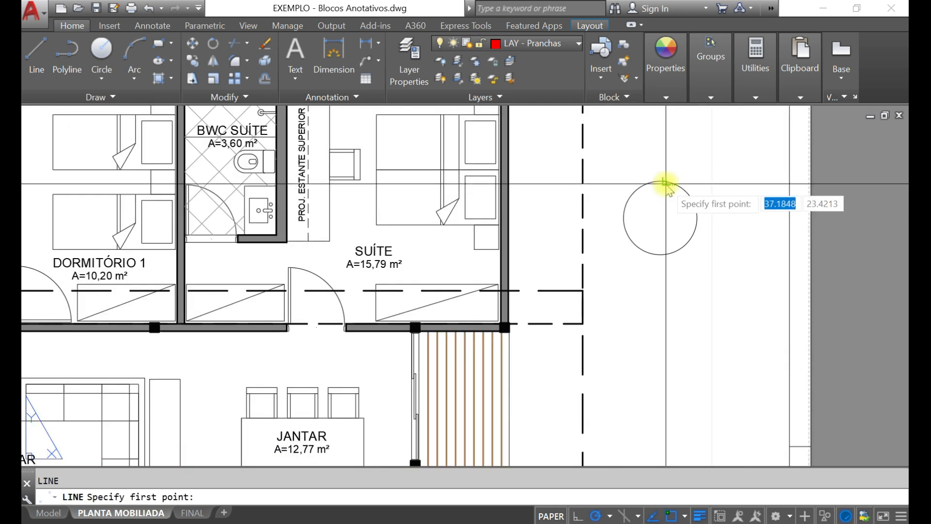
left_click(660, 253)
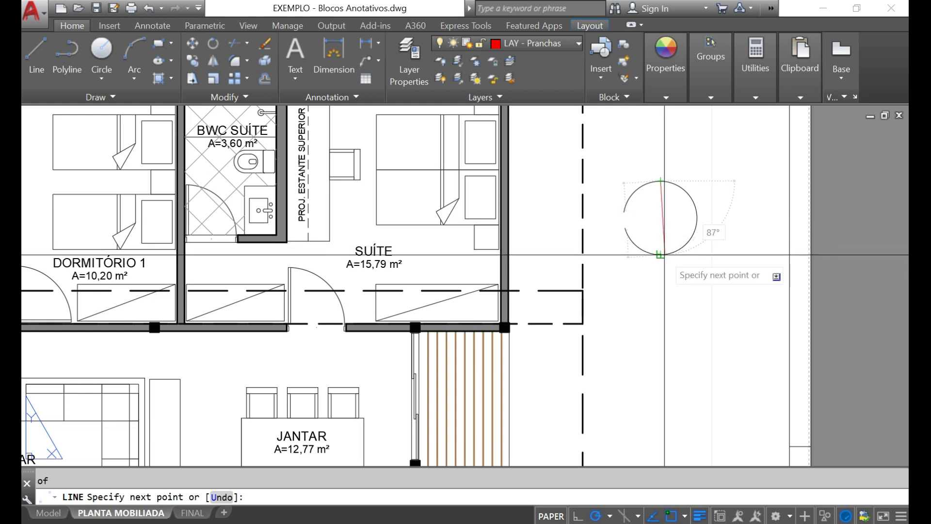
key("Escape")
Step: Draw a horizontal diameter line between the circle's left and right quadrants, using the quadrant snap
key("Return")
type("q")
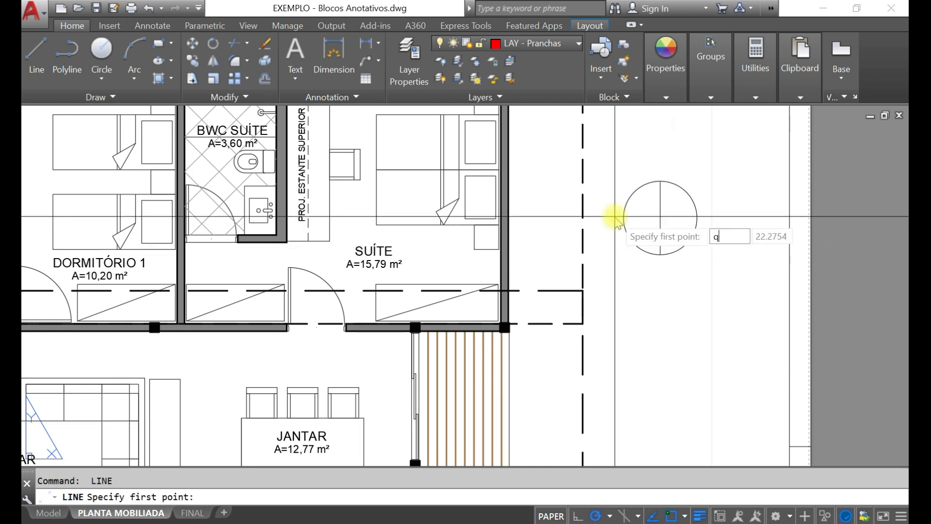
type("ua")
key("Return")
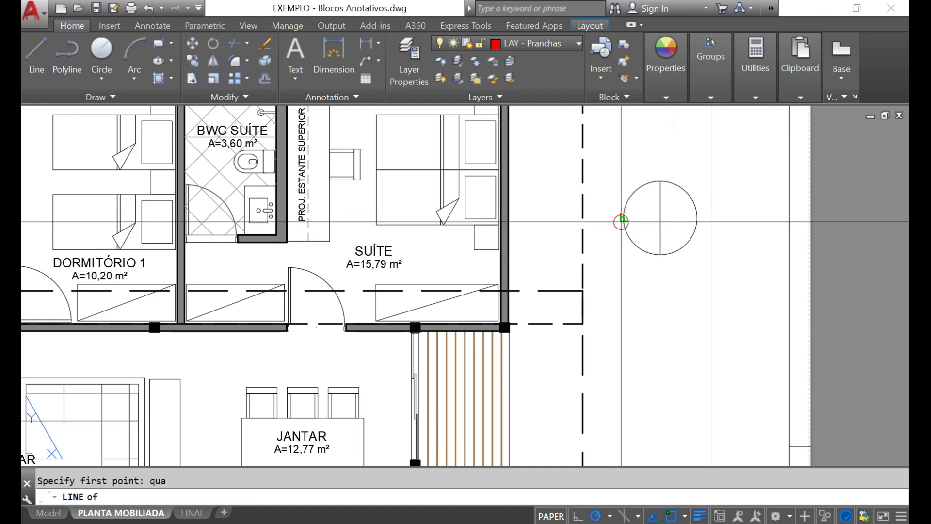
left_click(624, 217)
left_click(697, 217)
key("Return")
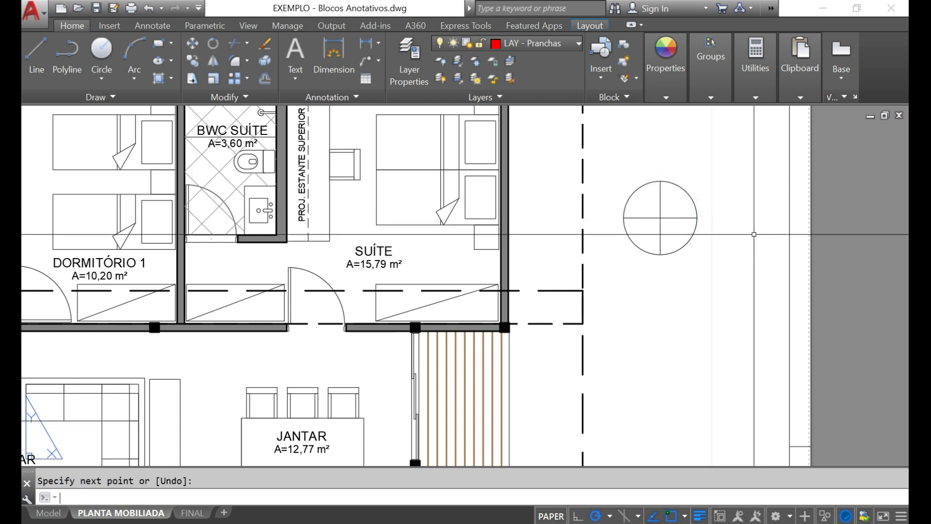
Step: Draw a polyline from the circle's left quadrant through its top quadrant to its right quadrant
type("pl")
key("Return")
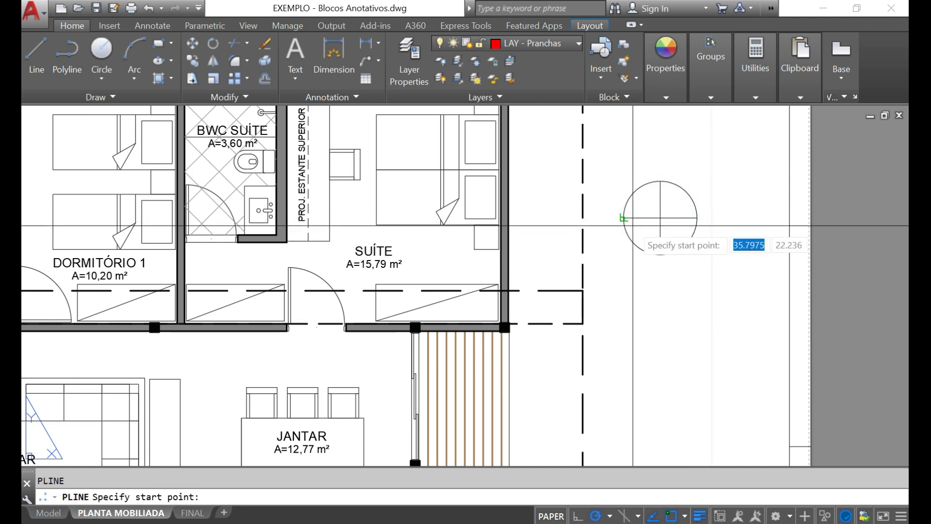
left_click(624, 217)
left_click(660, 181)
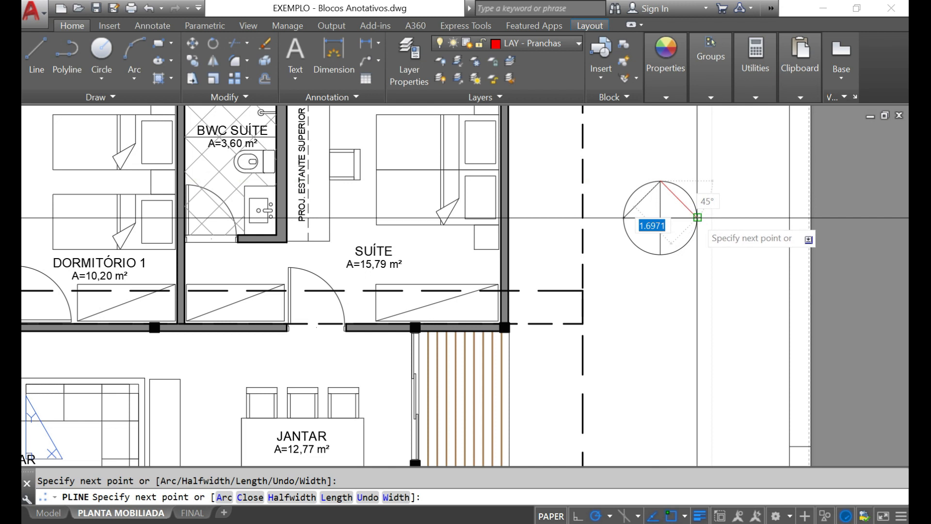
left_click(697, 218)
key("Return")
Step: Offset the chevron polyline inside the circle inward by 0.2
type("o")
key("Return")
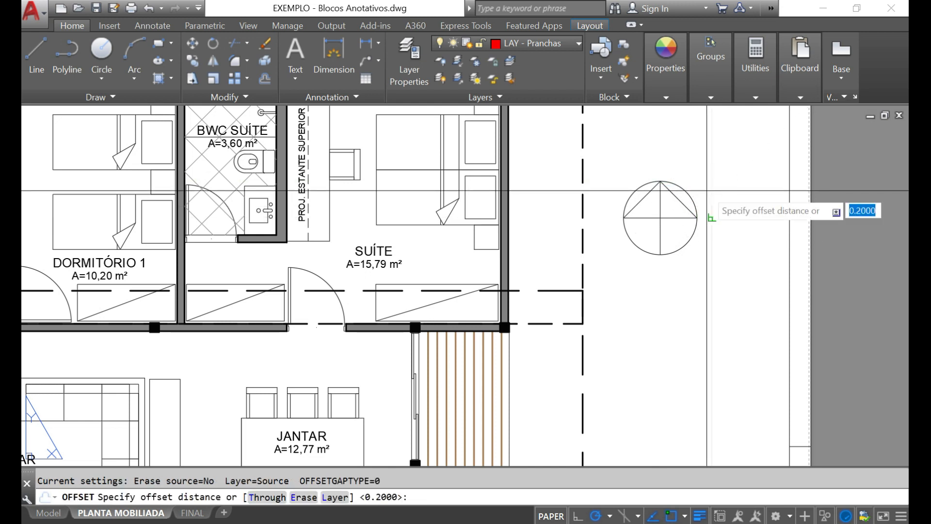
type(".2")
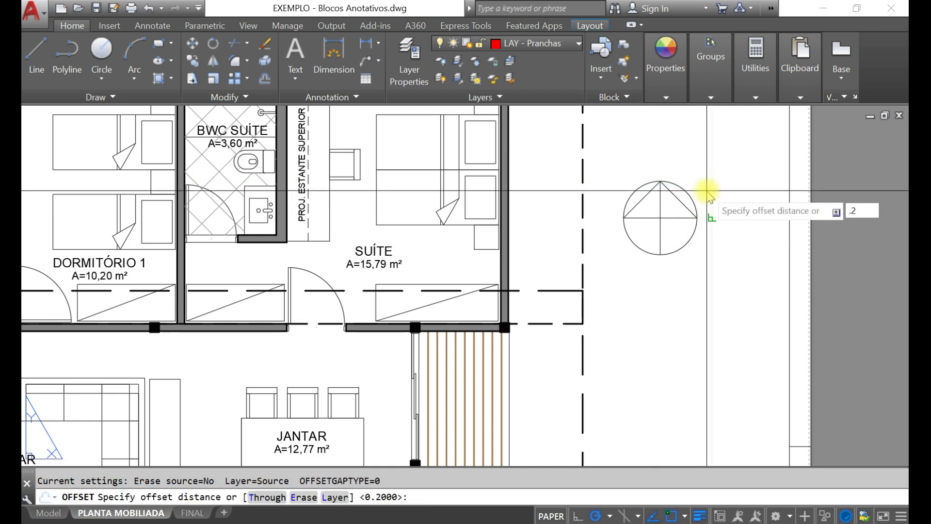
key("Return")
left_click(671, 193)
key("Escape")
Step: Trim the inner chevron's ends that extend below the circle's horizontal diameter, using that diameter as the cutting edge
type("tr")
key("Return")
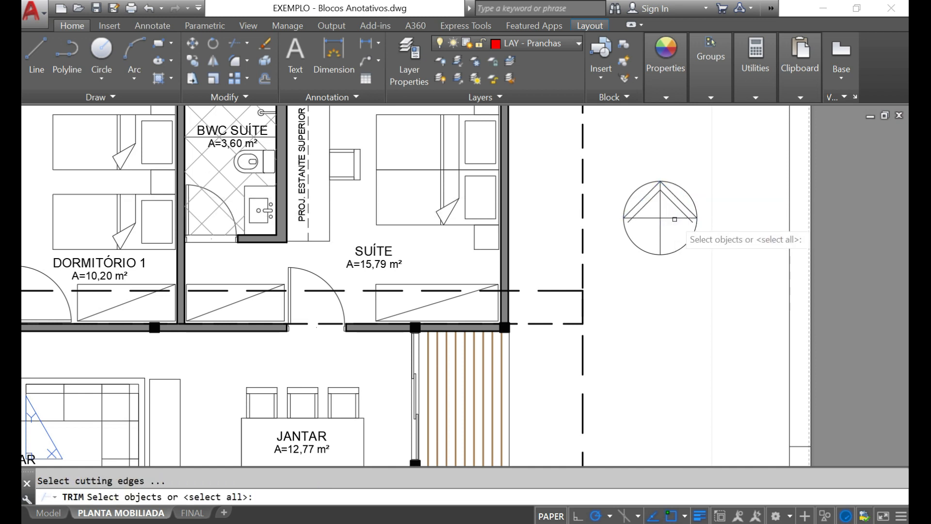
left_click(675, 218)
key("Return")
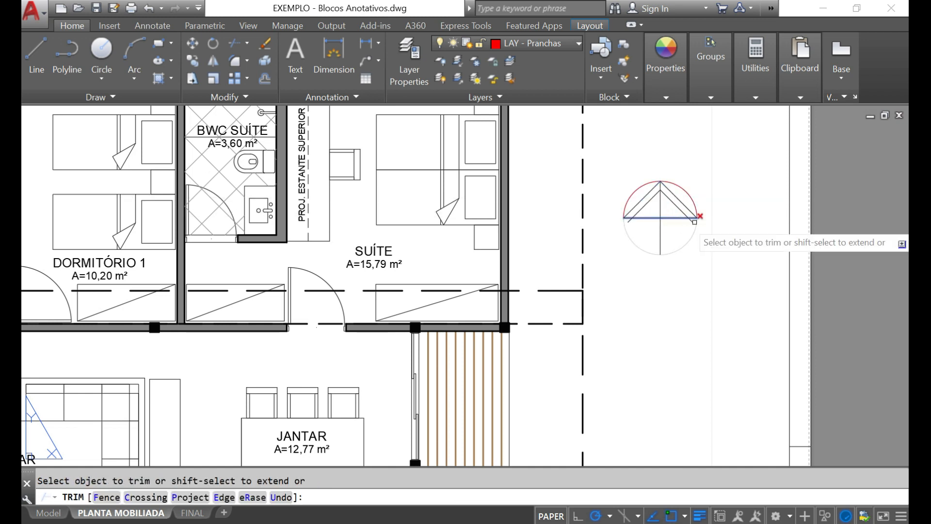
key("Return")
Step: Trim the piece of the vertical diameter between the two chevron tips, using the inner chevron as the cutting edge
left_click(672, 201)
key("Return")
left_click(660, 186)
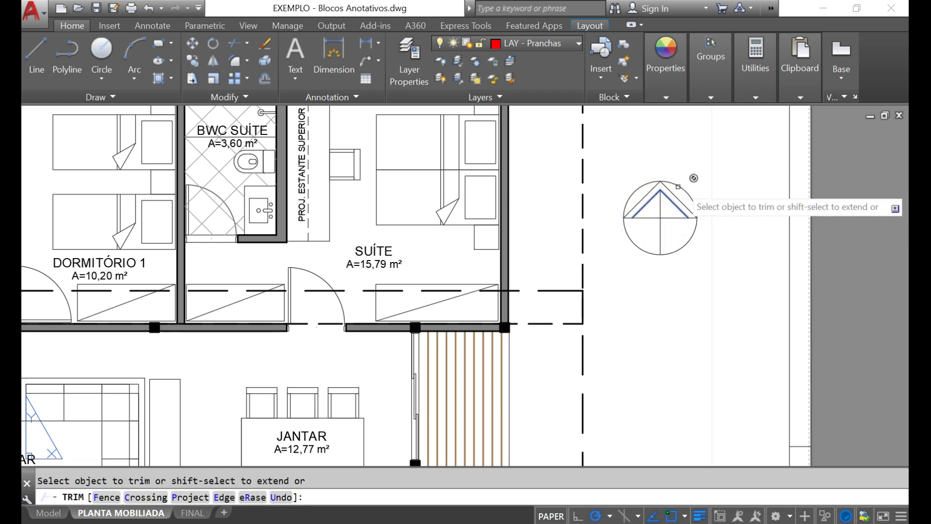
key("Return")
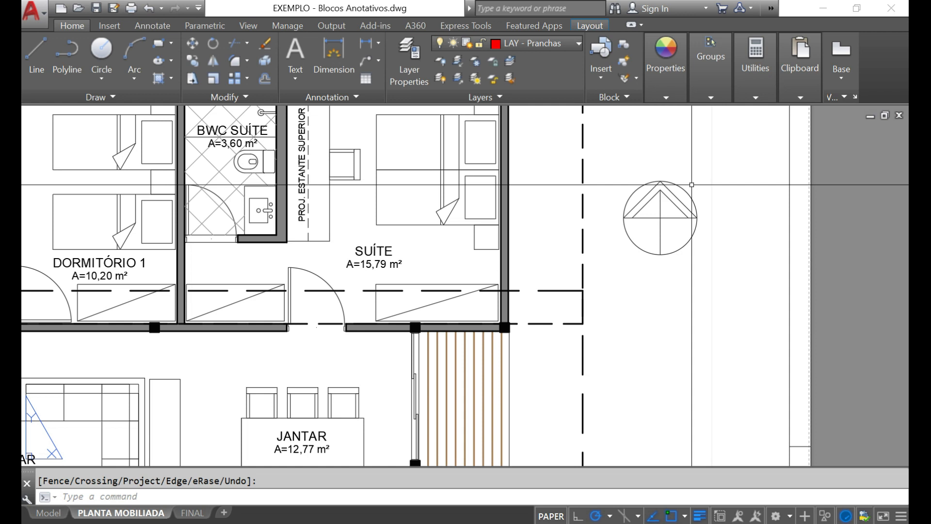
Step: Fill the band between the outer and inner chevrons with a SOLID hatch
type("h")
key("Return")
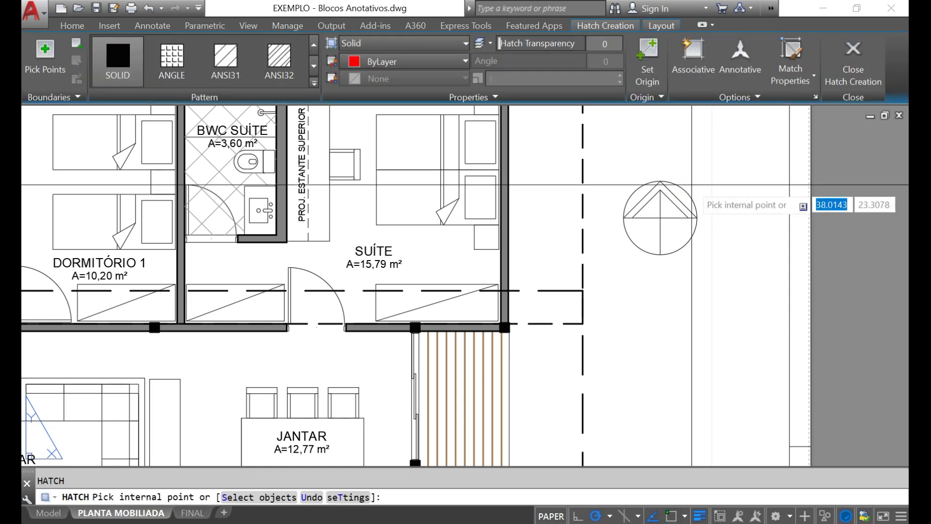
left_click(661, 186)
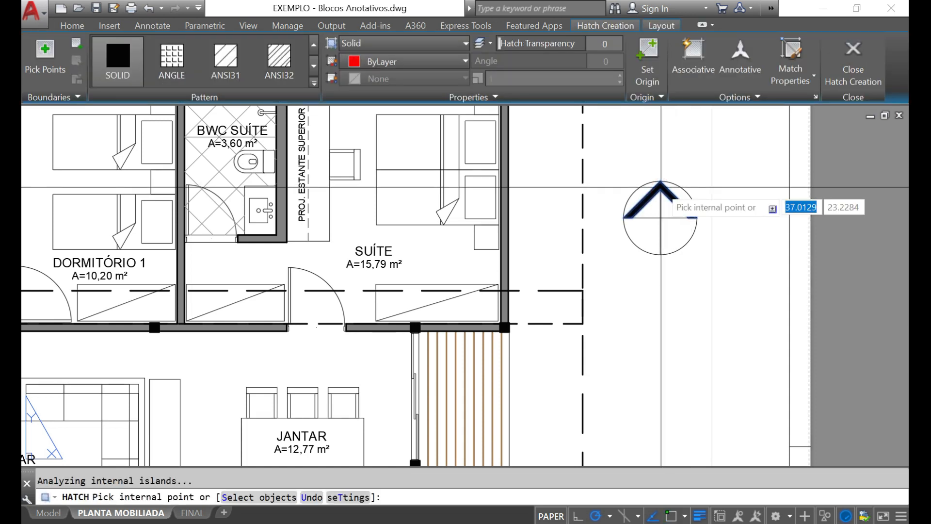
key("Return")
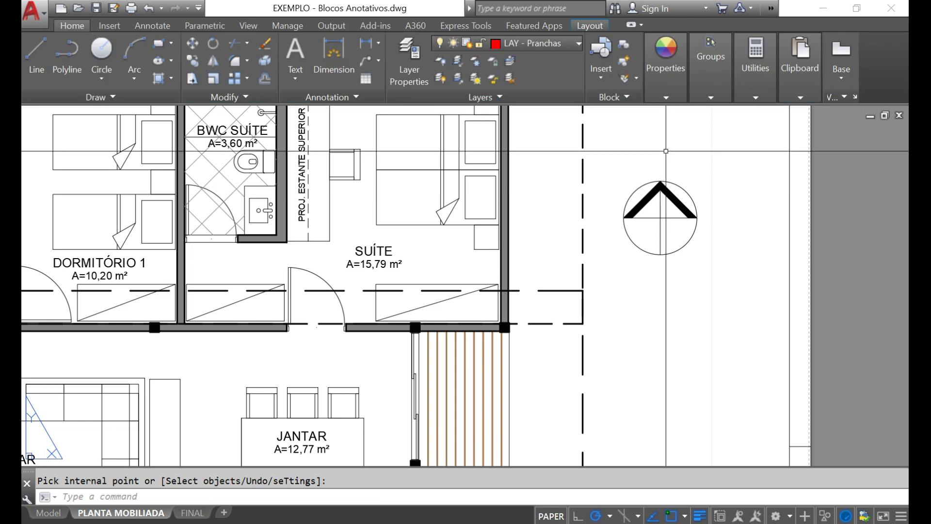
Step: Make Arial Negrito the current text style
type("S")
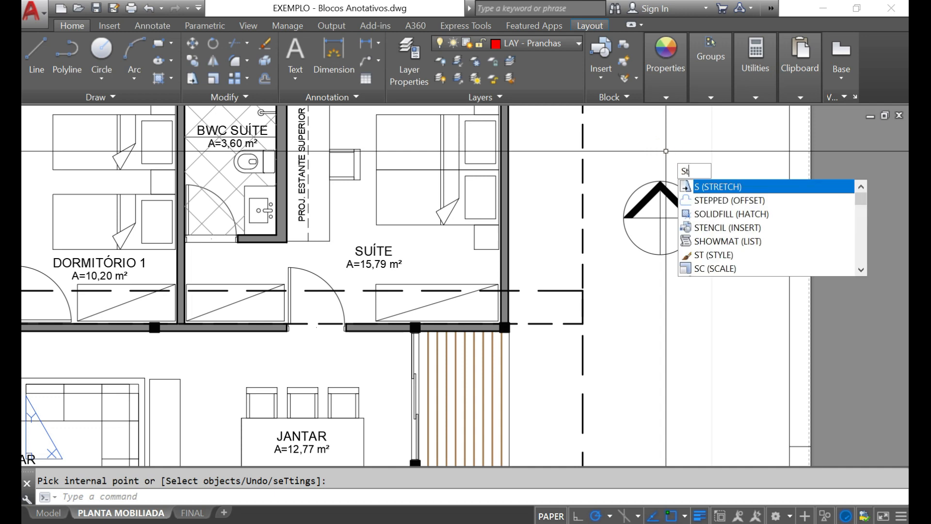
type("T")
key("Return")
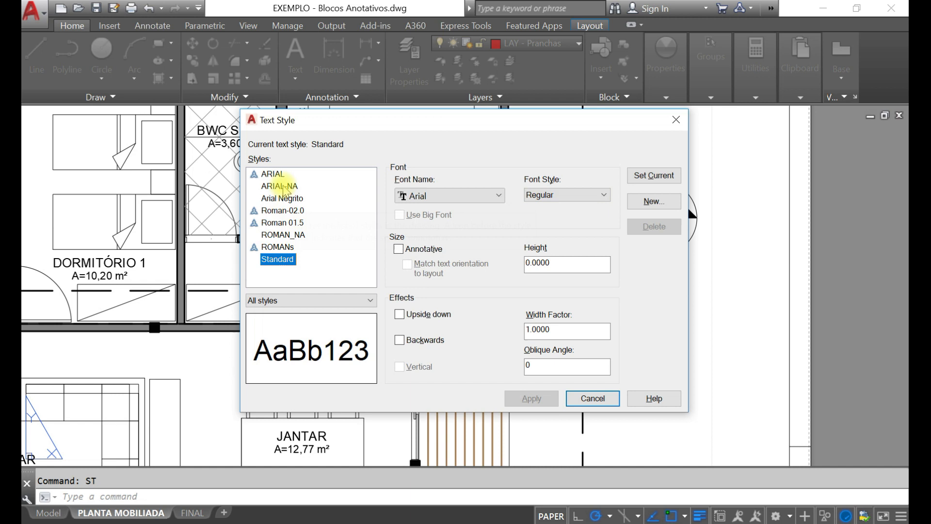
left_click(315, 200)
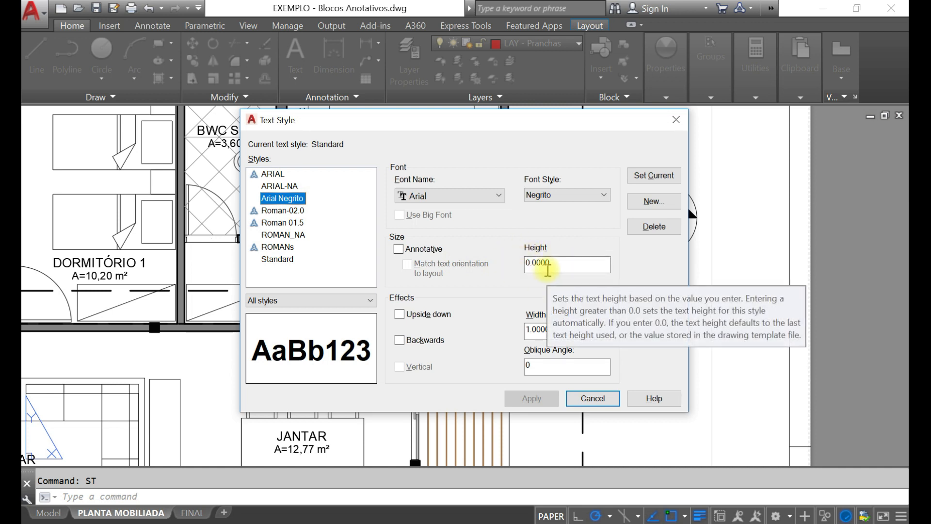
left_click(652, 178)
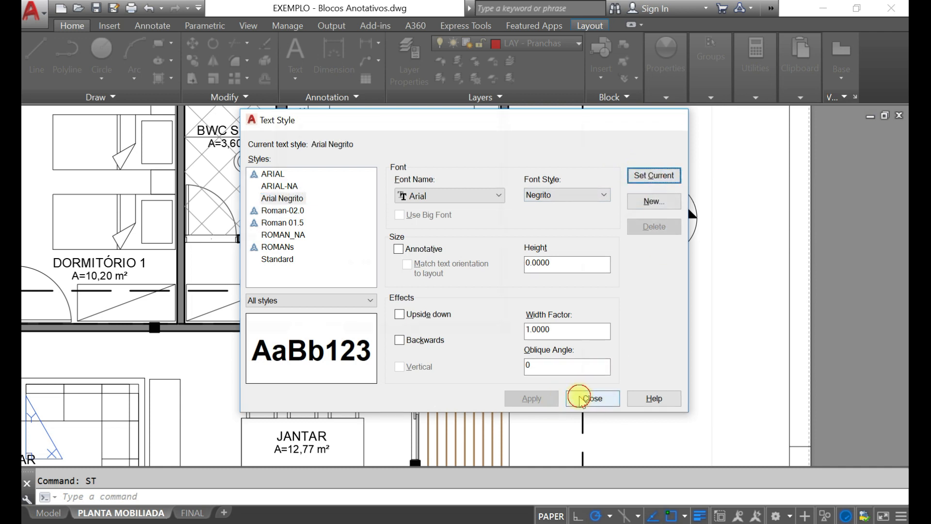
left_click(580, 398)
Step: Place the center-justified single-line text "N" at the circle's top point, with height 0.6 and rotation 0
type("DT")
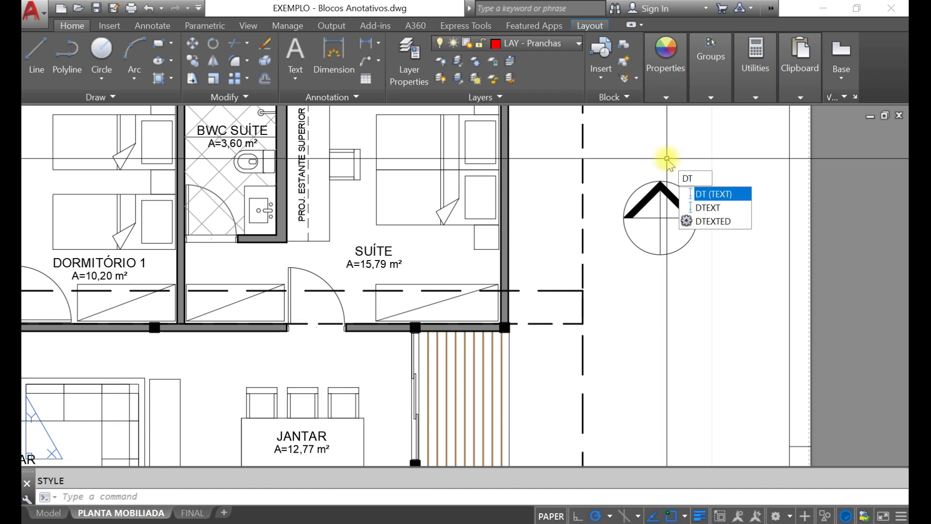
key("Return")
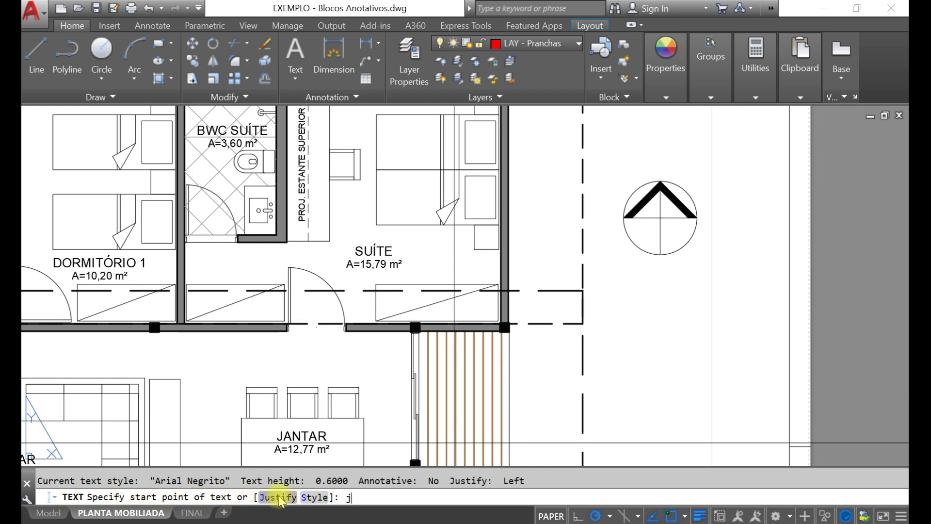
key("Return")
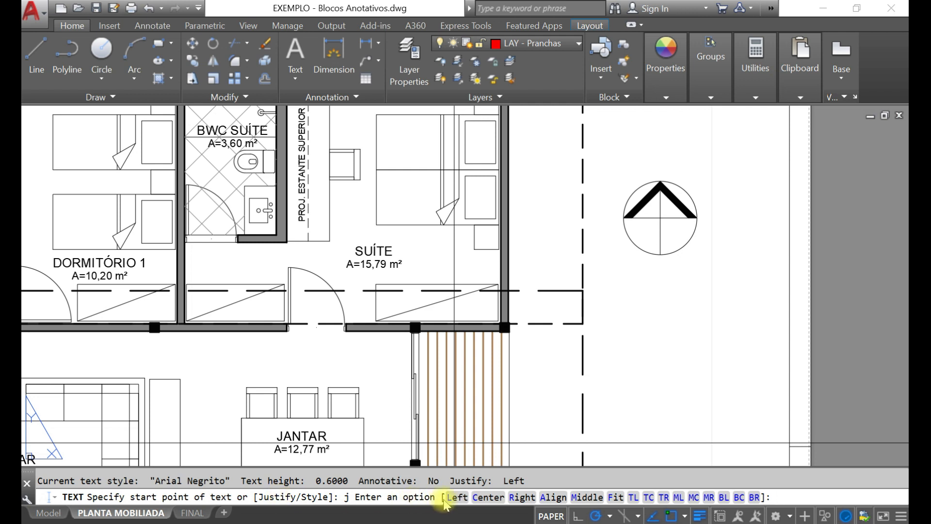
left_click(487, 499)
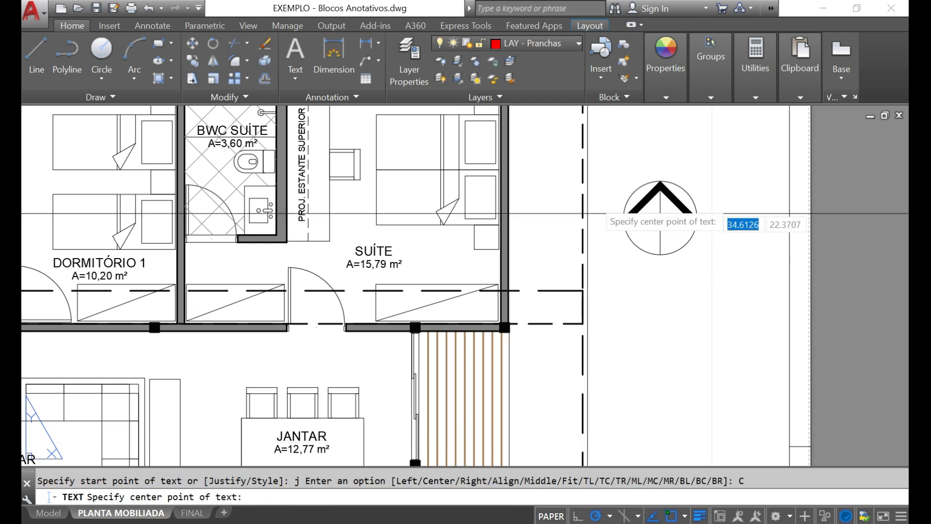
left_click(660, 181)
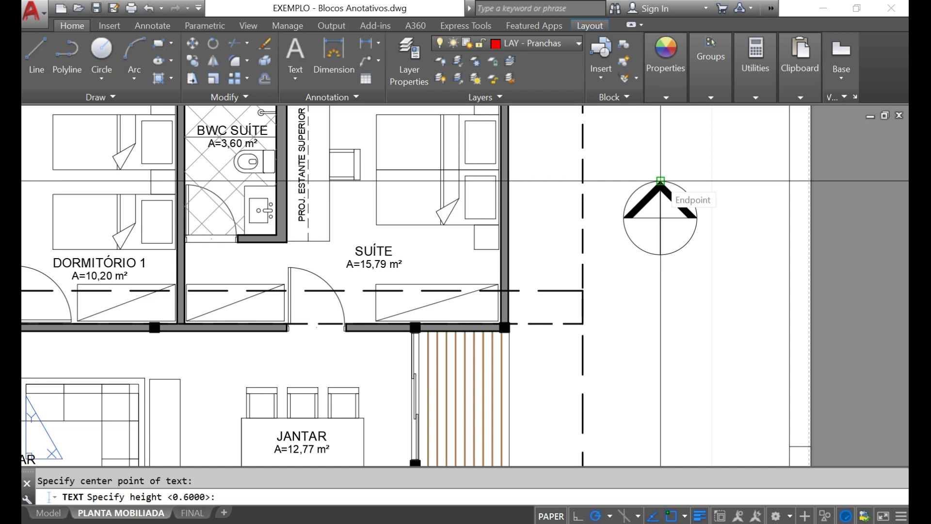
key("Return")
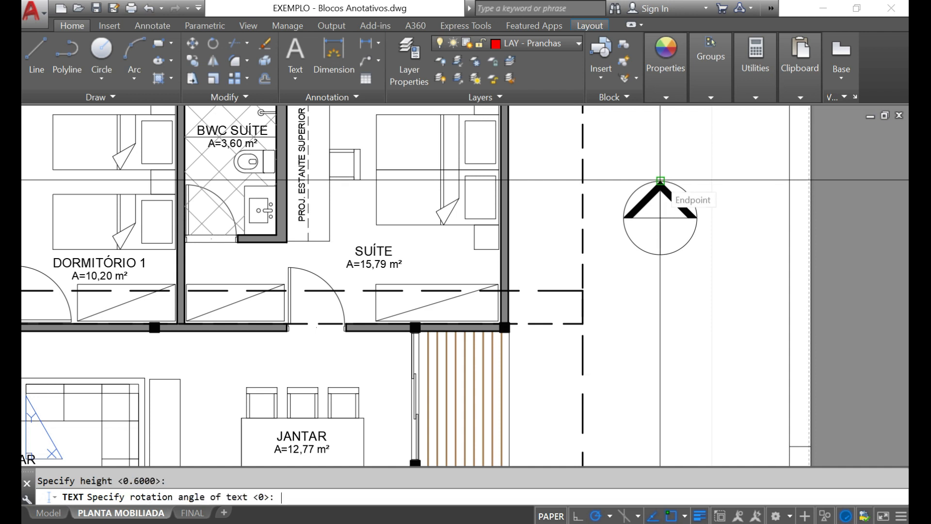
left_click(660, 181)
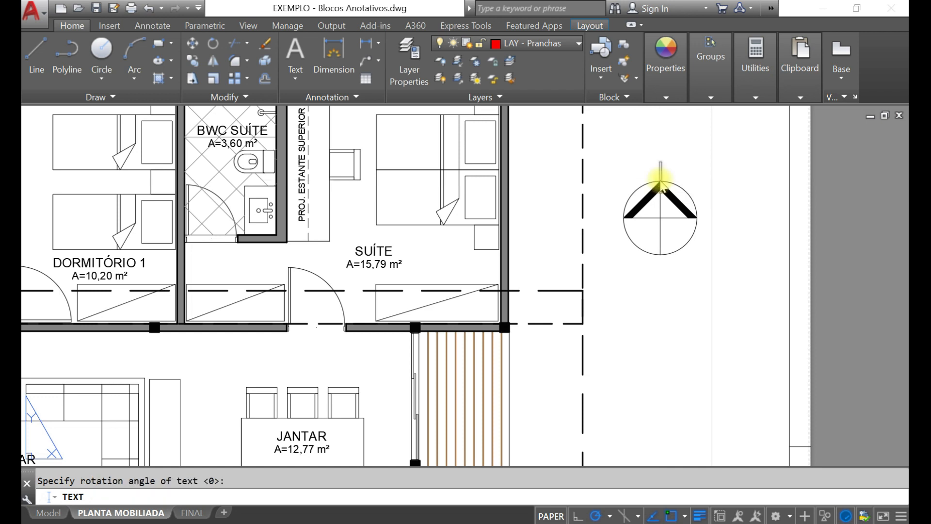
type("N")
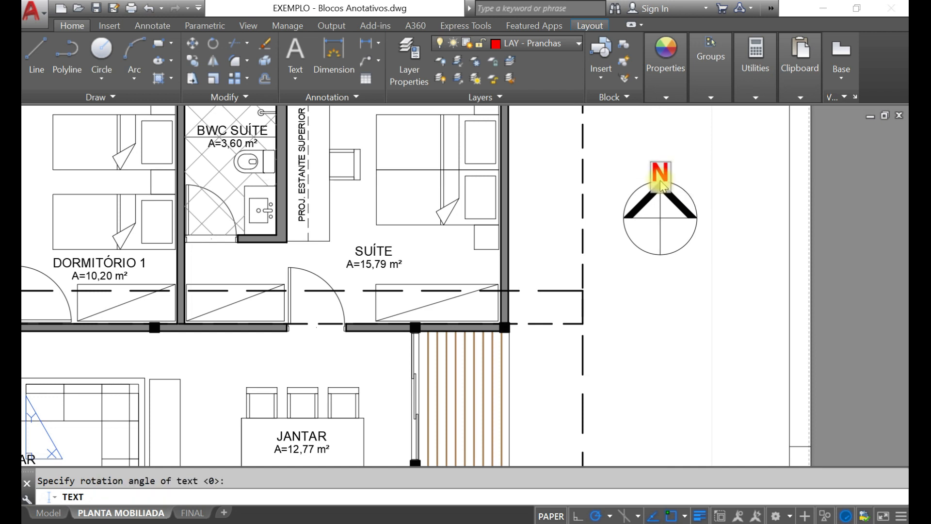
key("Return")
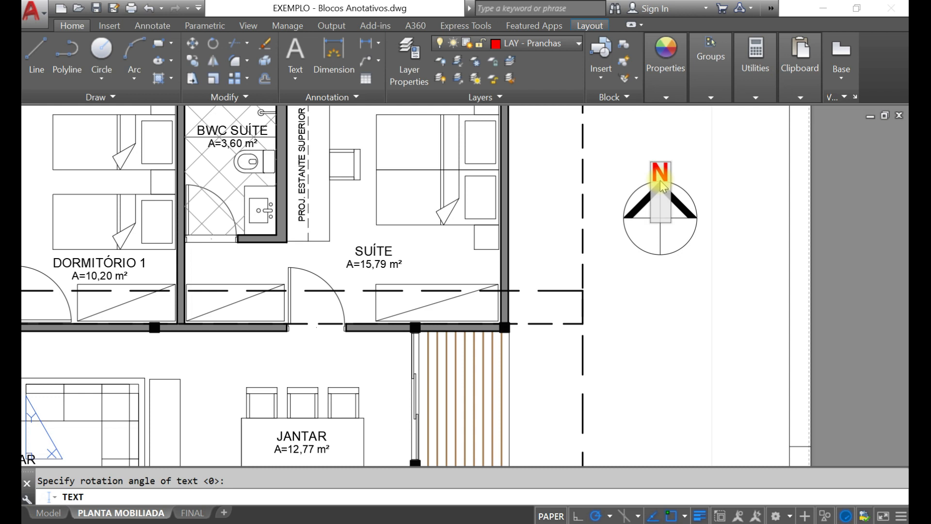
key("Return")
Step: Move the letter N straight up by 0.2, away from the circle
left_click(659, 173)
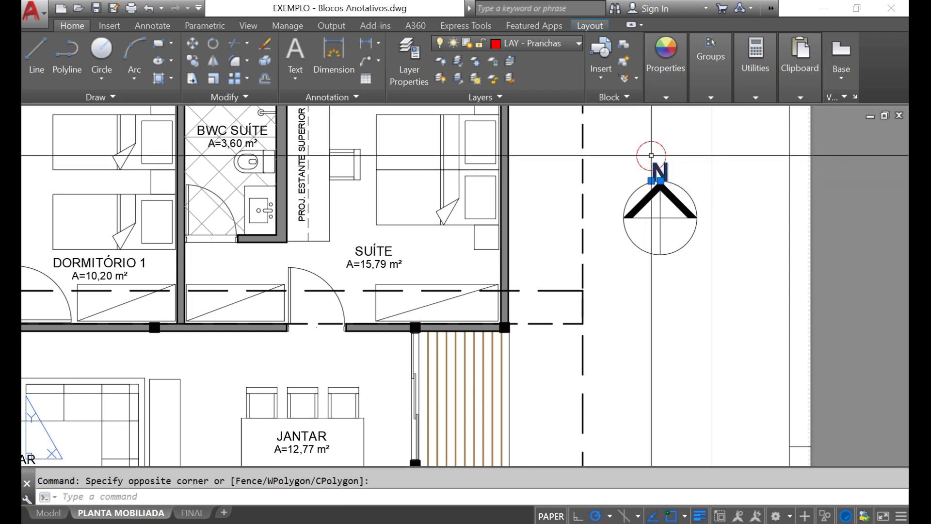
type("m")
key("Return")
left_click(722, 186)
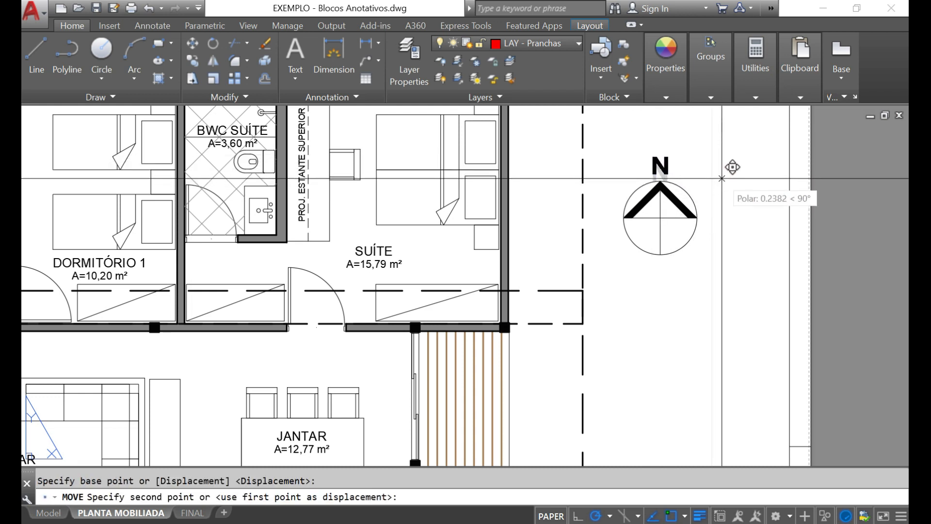
type(".2")
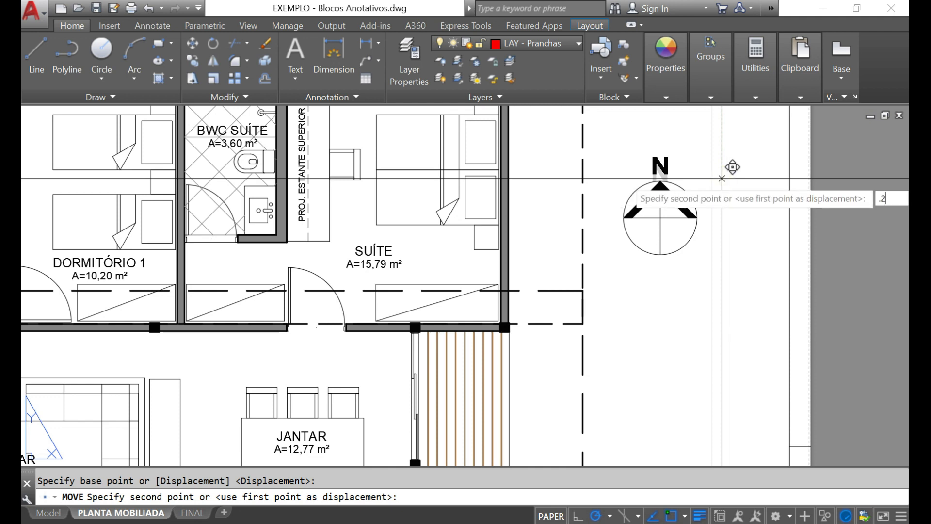
key("Return")
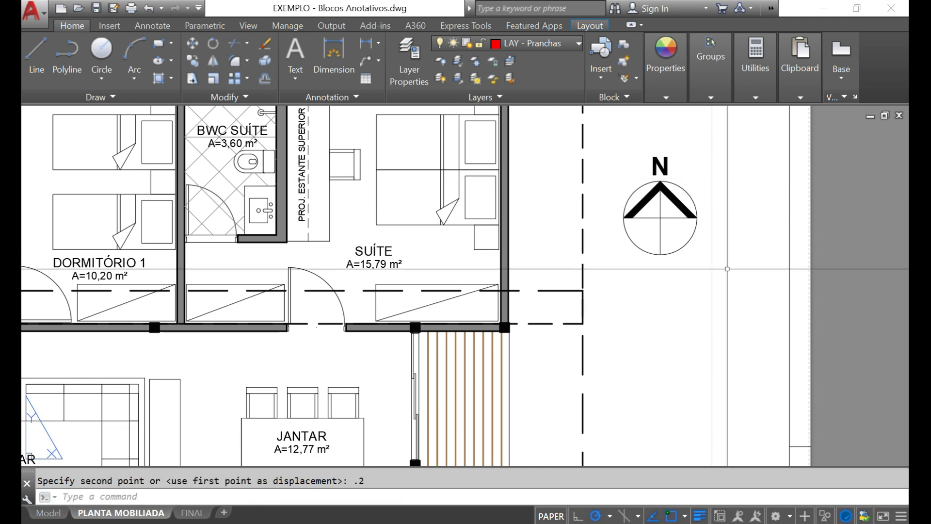
Step: Start a block definition named NORTE with its base point at the circle's center
type("b")
key("Return")
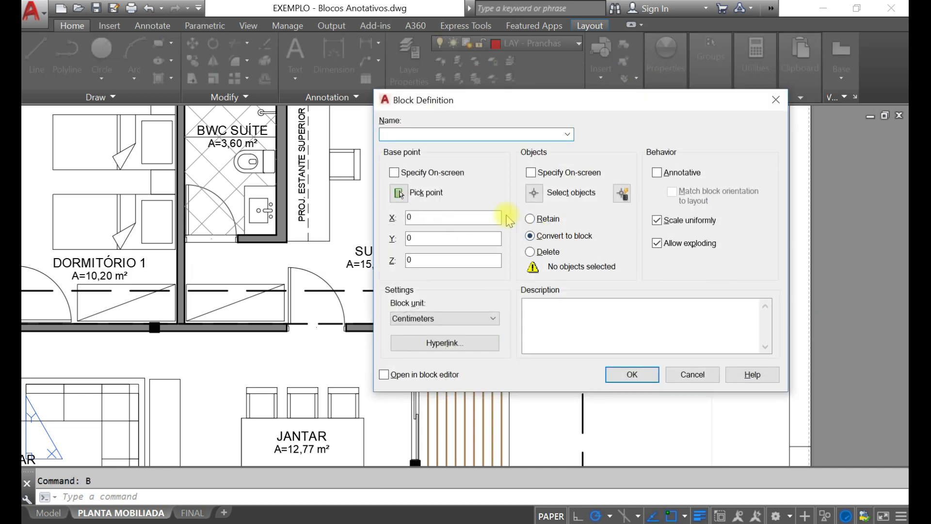
left_click(428, 135)
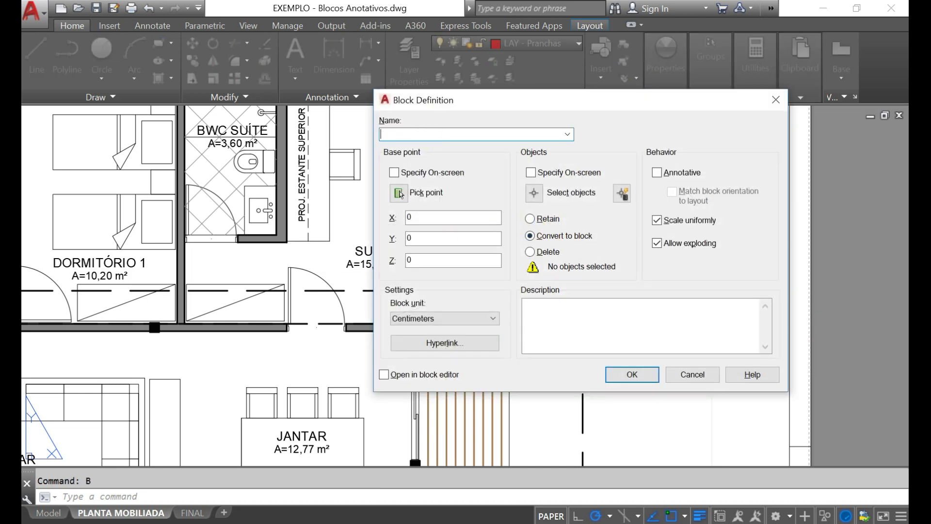
type("NORTE")
left_click(399, 193)
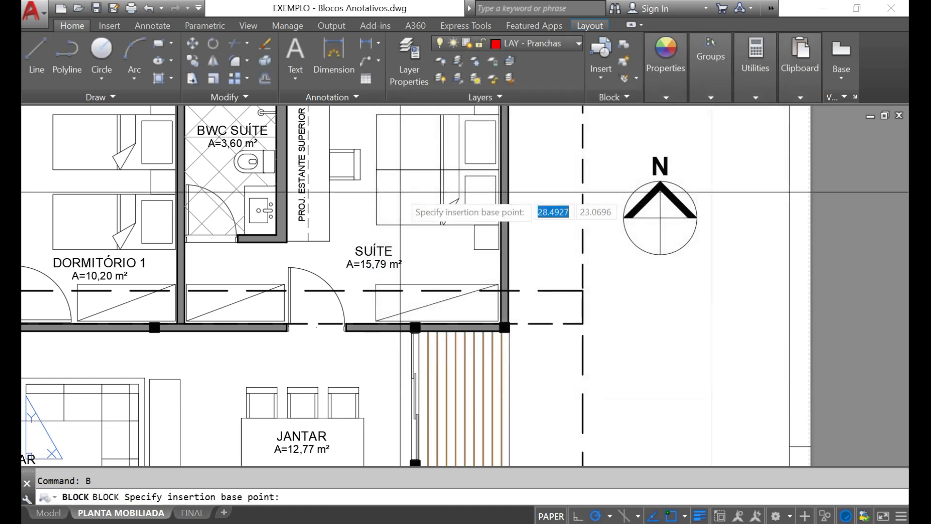
left_click(660, 218)
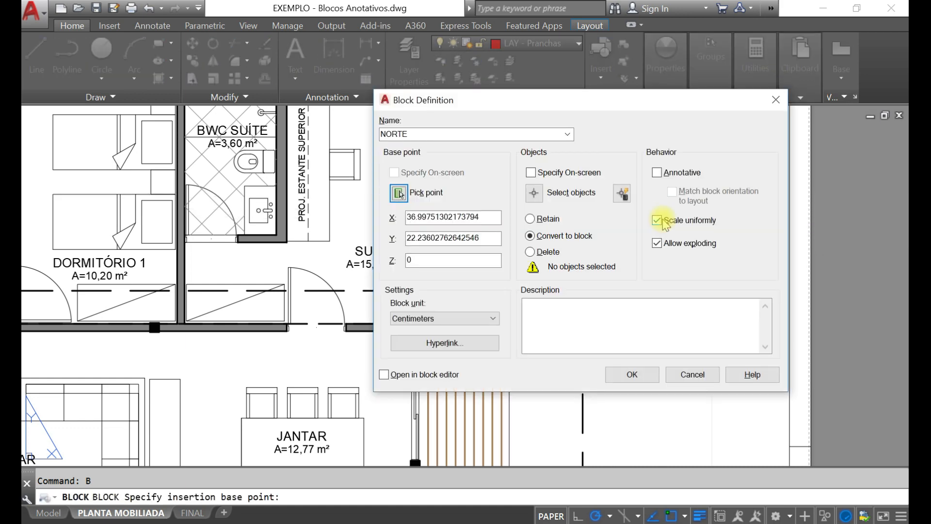
Step: Select the whole north symbol for the NORTE block, excluding the nearby vertical sheet line, and make the block annotative
left_click(536, 195)
left_click(718, 270)
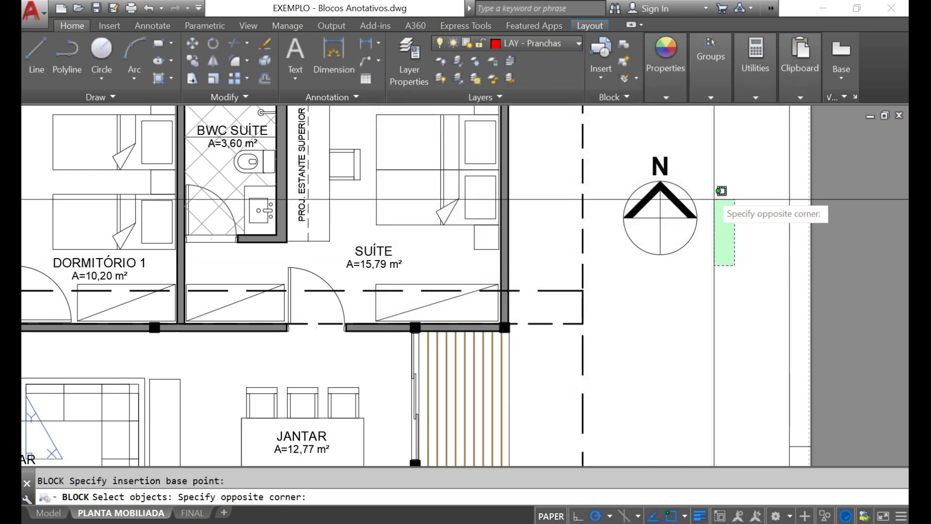
left_click(630, 141)
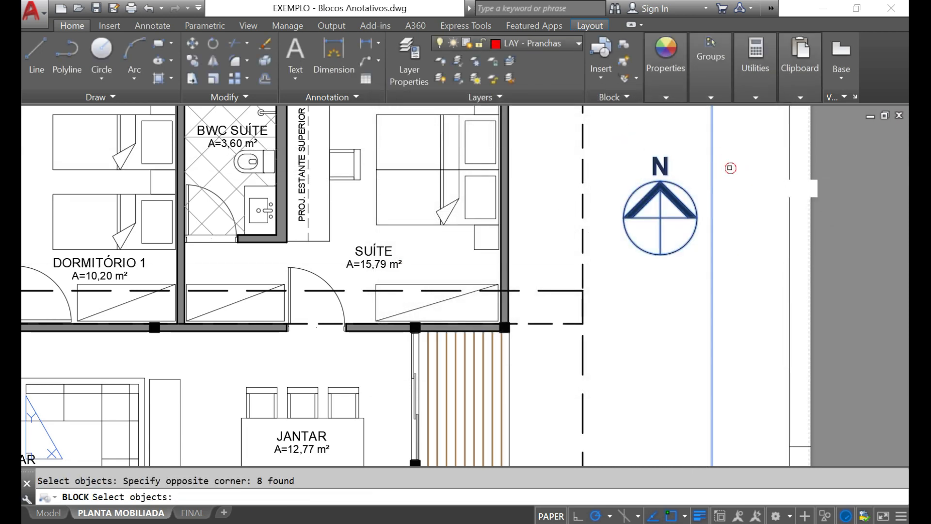
type("r")
key("Return")
left_click(740, 145)
left_click(697, 133)
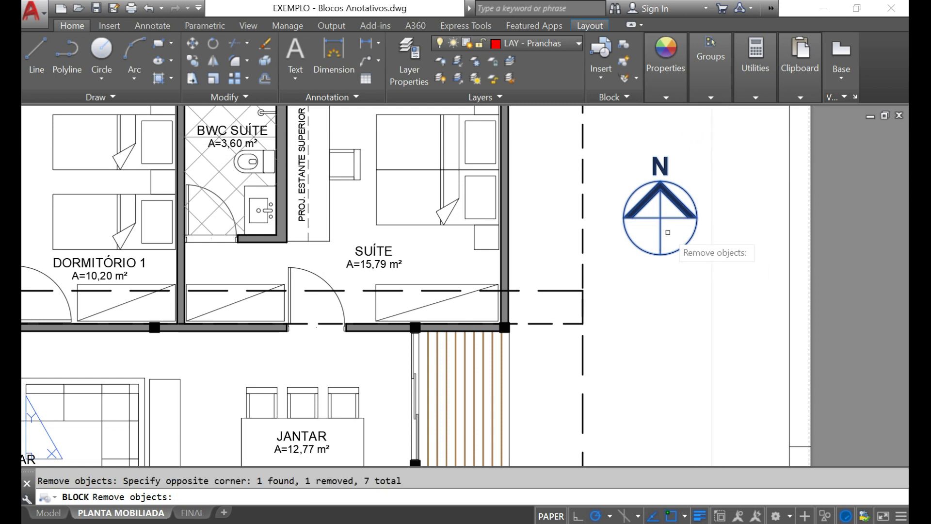
right_click(667, 233)
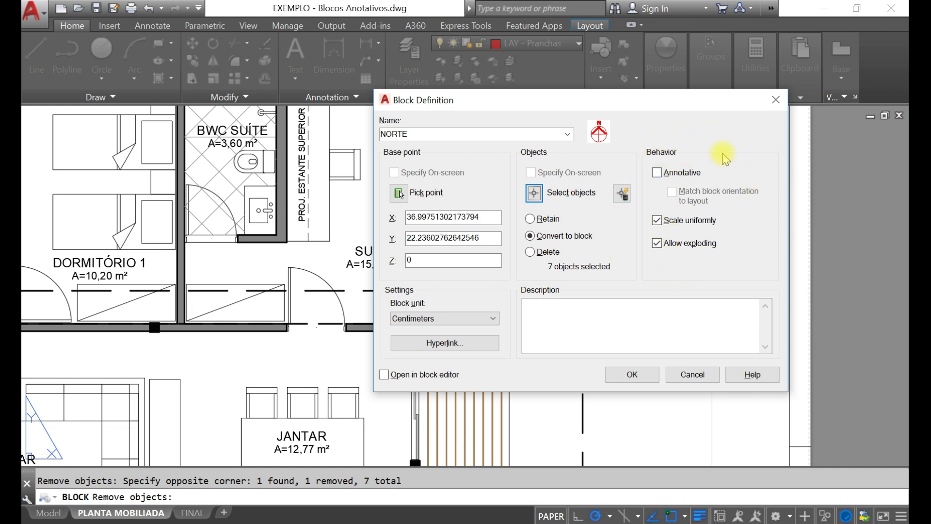
left_click(657, 173)
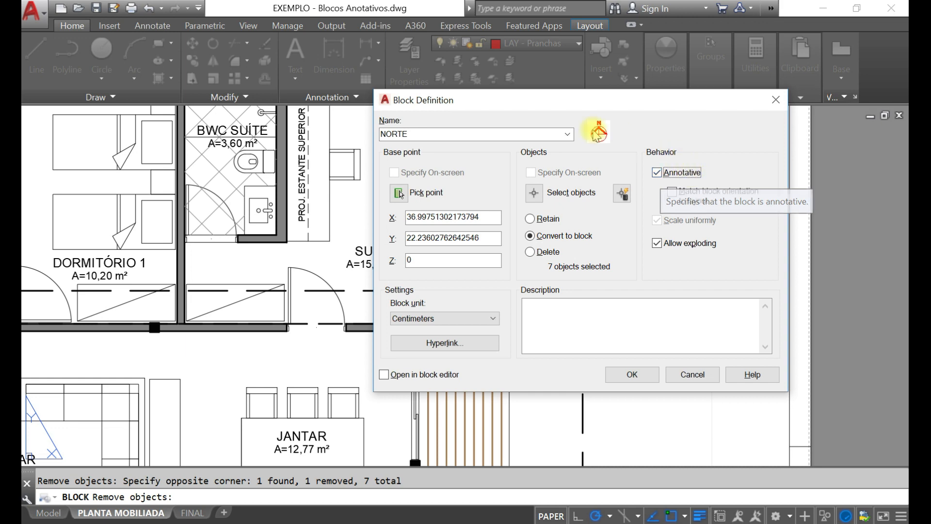
Step: Finish creating the NORTE block and select it beside the floor plan to check that it is a single annotative object
left_click(629, 374)
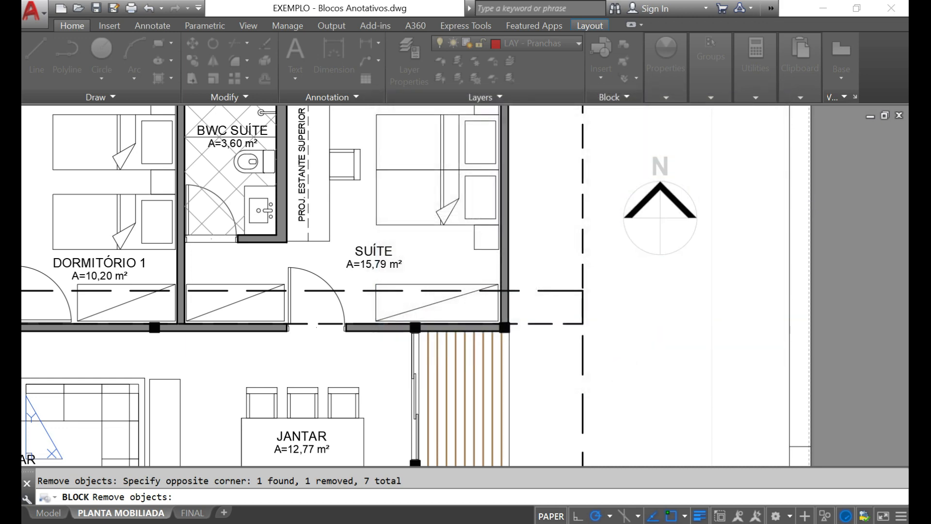
left_click(676, 185)
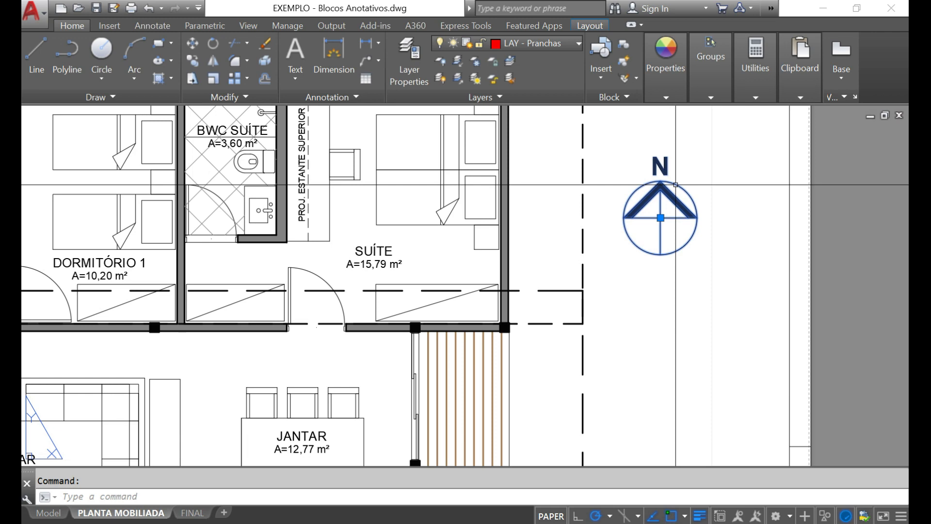
scroll(674, 235, "down", 4)
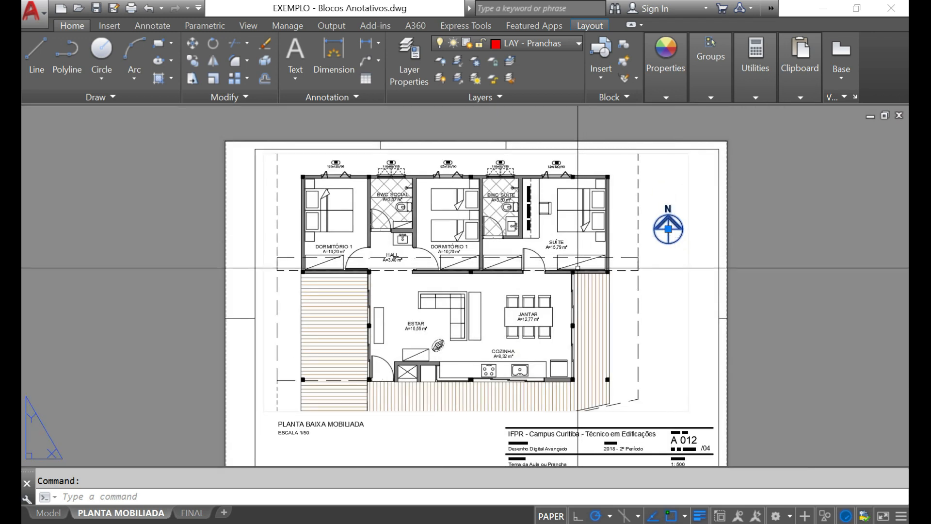
scroll(485, 409, "up", 2)
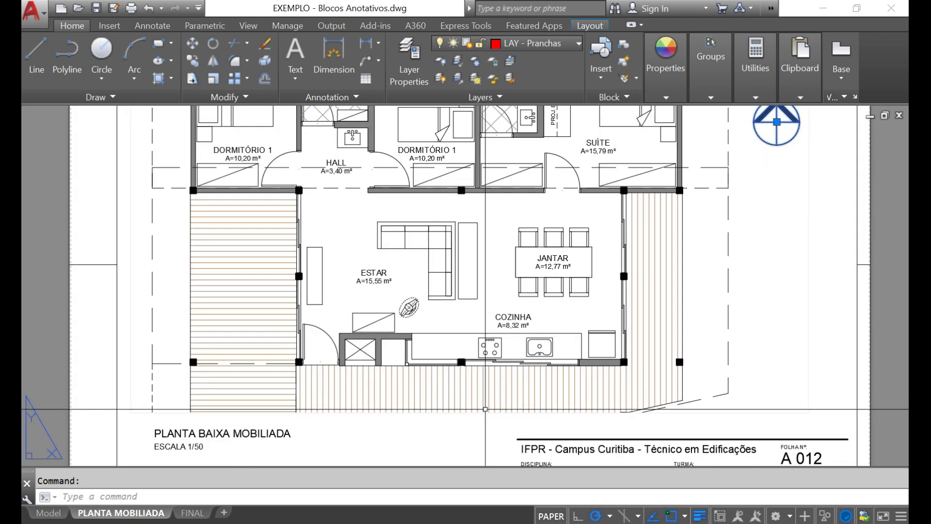
scroll(486, 409, "down", 3)
type("z")
key("Return")
type("A")
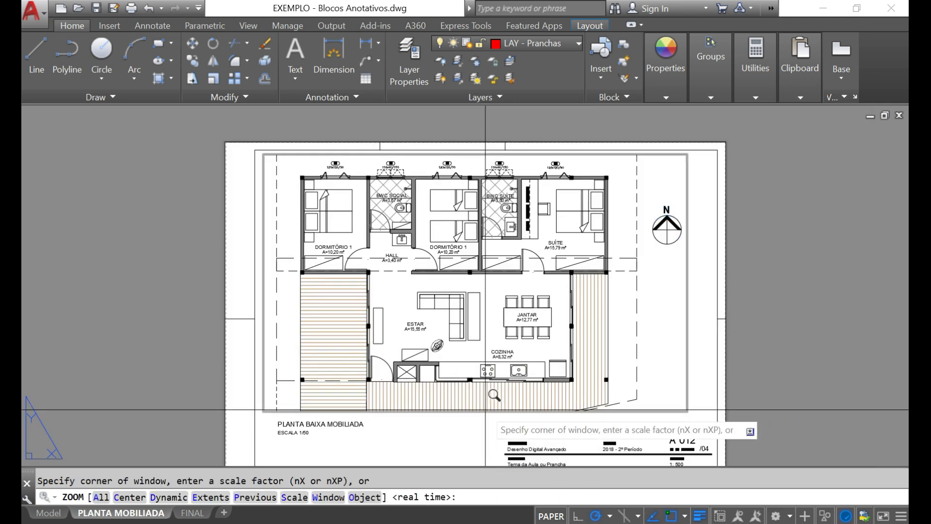
key("Return")
left_click(672, 196)
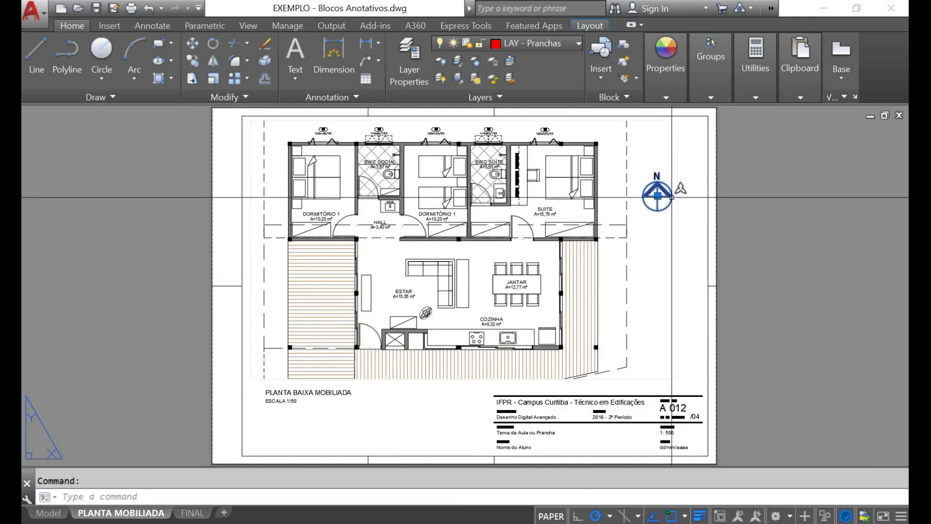
mouse_move(664, 198)
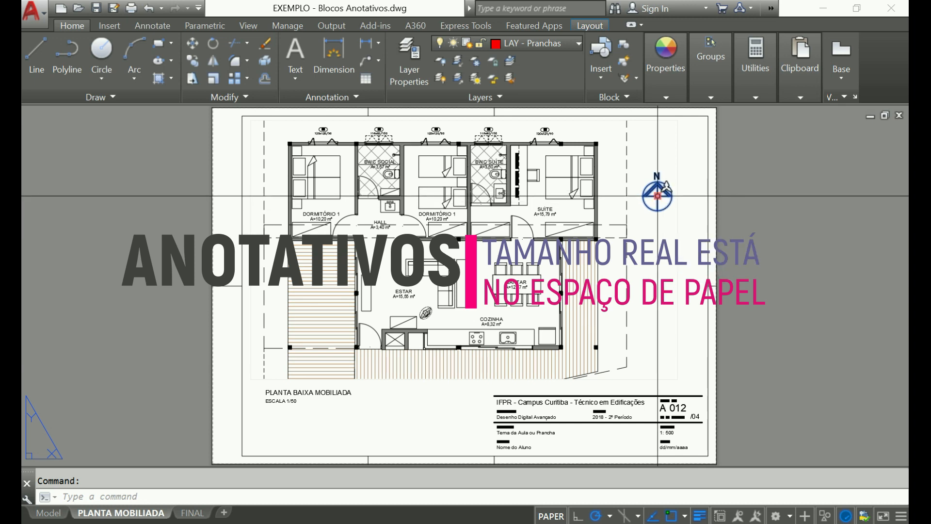
Step: Rotate the NORTE block 23 degrees about its circle's center
key("Escape")
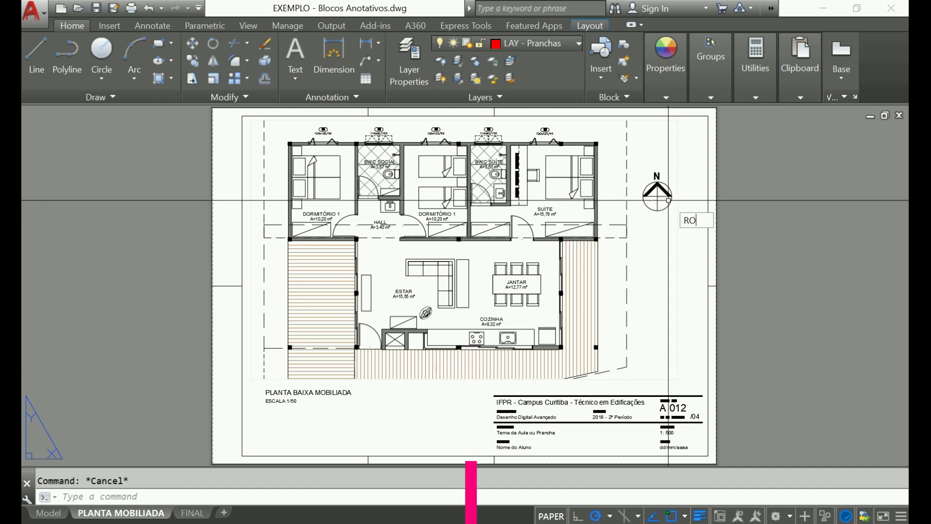
type("RO")
key("Return")
key("Return")
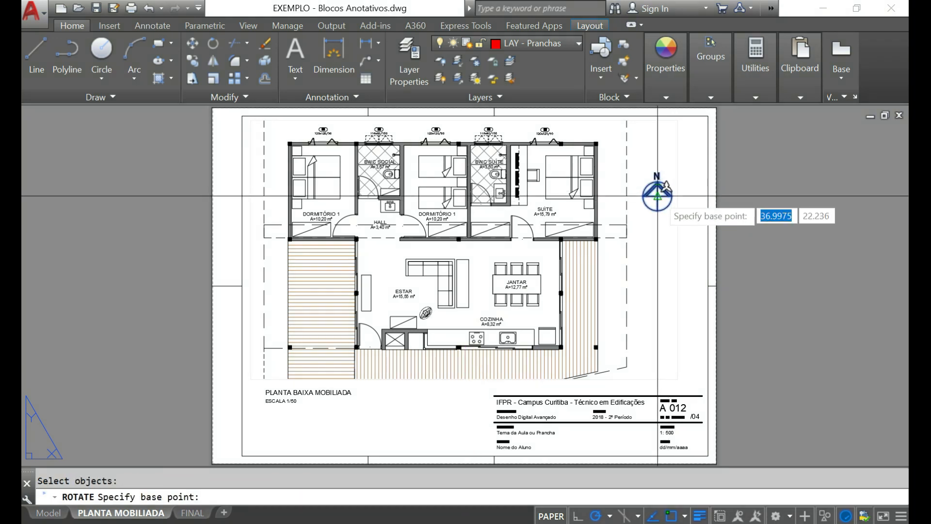
left_click(657, 195)
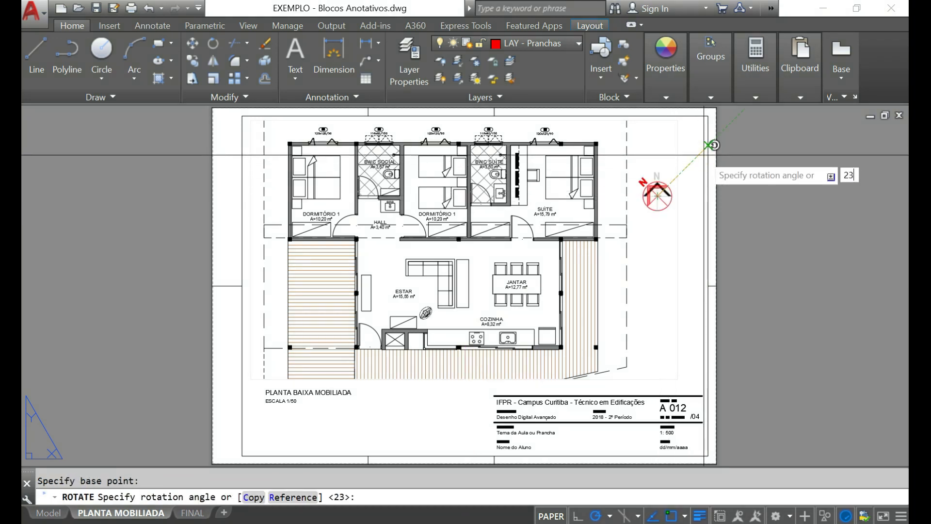
type("23")
key("Return")
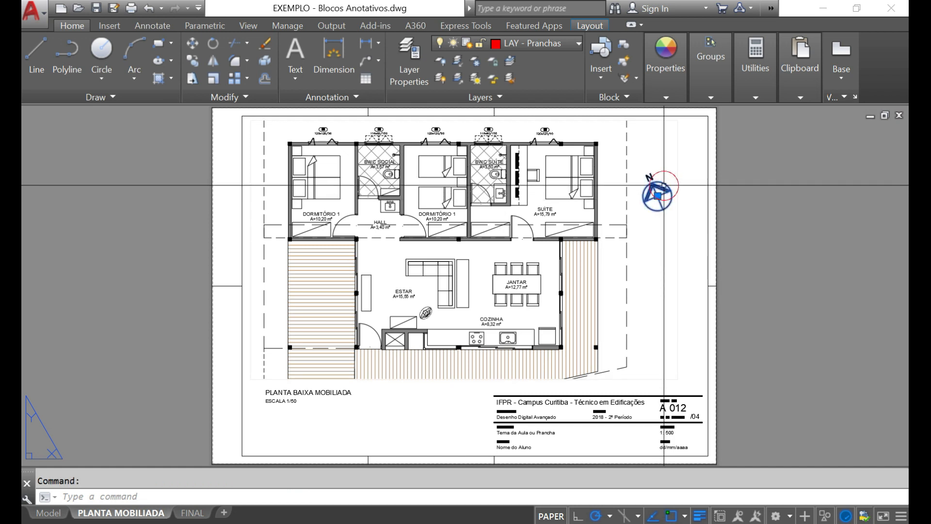
Step: Move the rotated NORTE block slightly straight down on the sheet
type("M")
key("Return")
left_click(754, 204)
left_click(768, 231)
key("Escape")
left_click(669, 221)
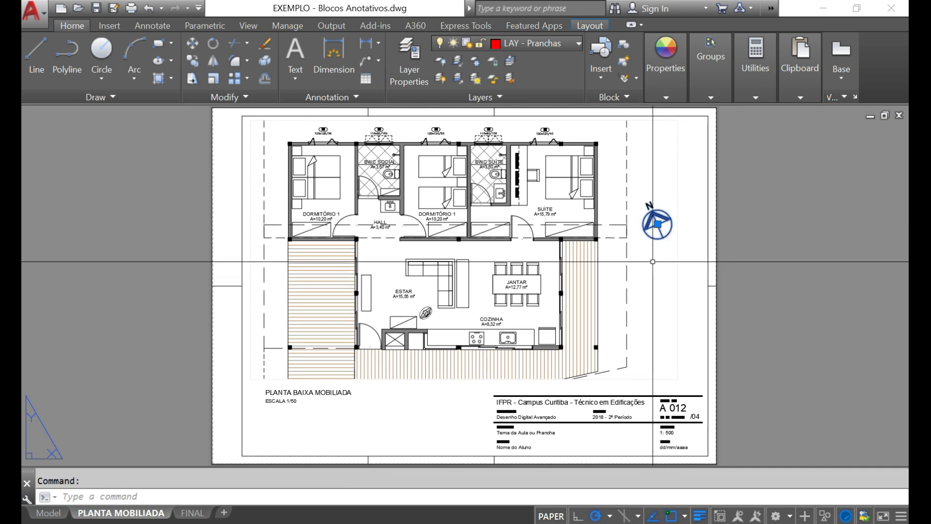
key("Escape")
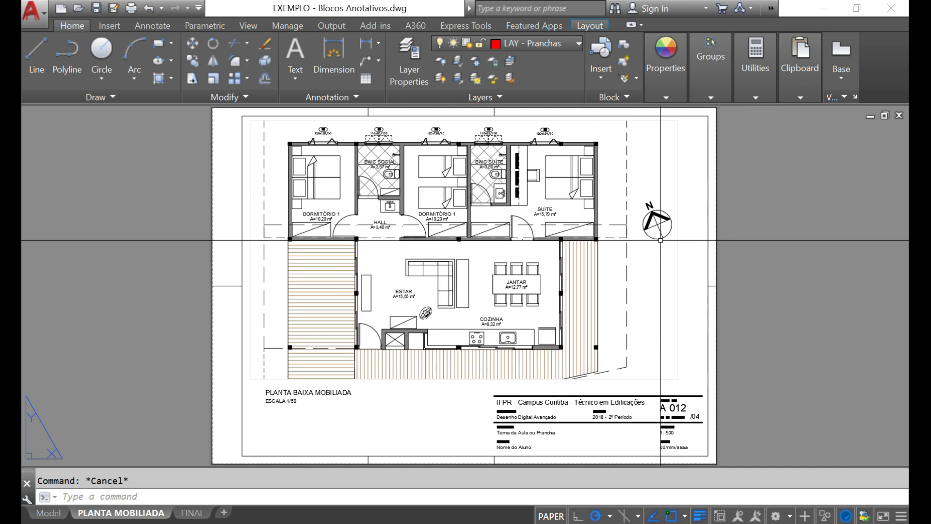
Step: In model space, insert the NORTE block at scale 1 and rotation 0 just outside the floor plan's upper-right corner
left_click(53, 515)
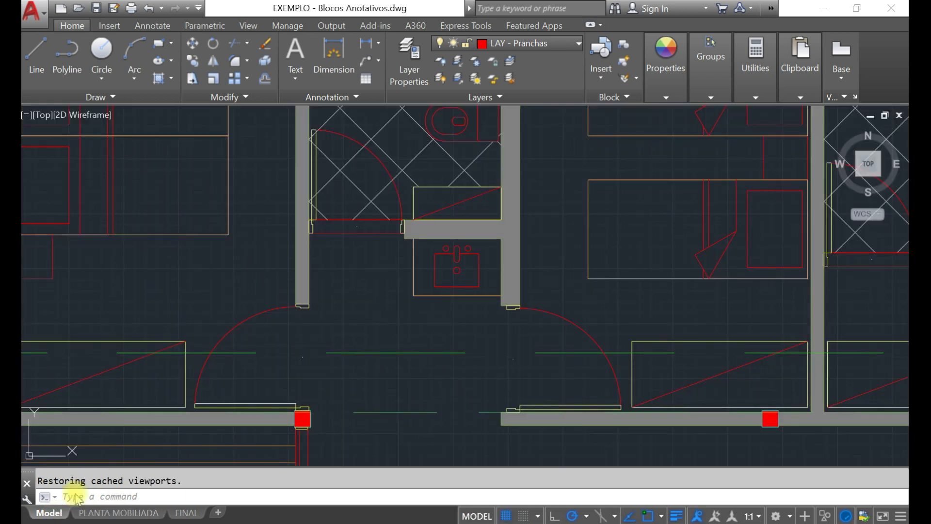
scroll(429, 318, "down", 3)
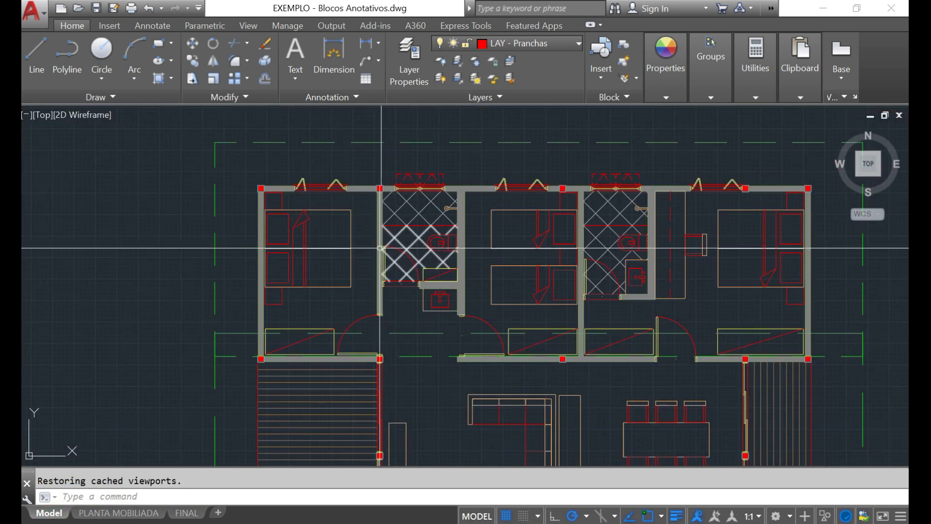
scroll(380, 248, "down", 2)
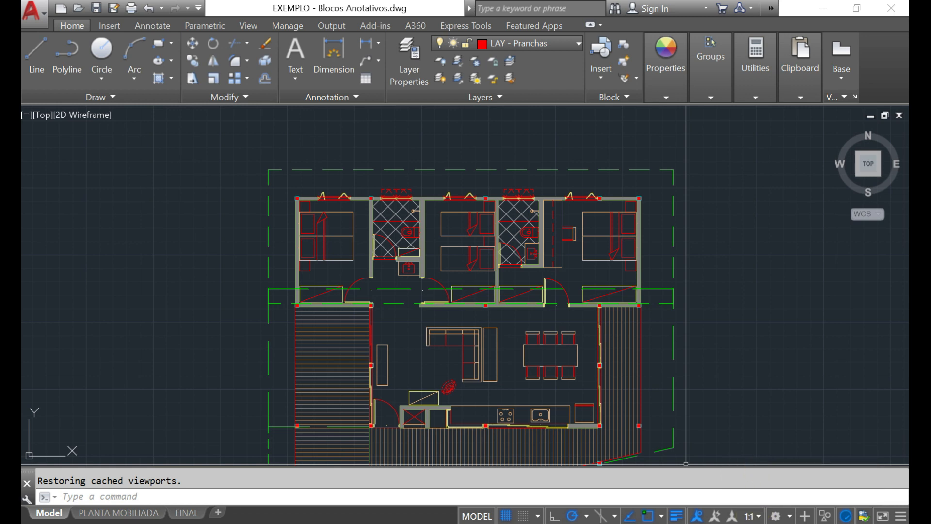
scroll(555, 204, "up", 4)
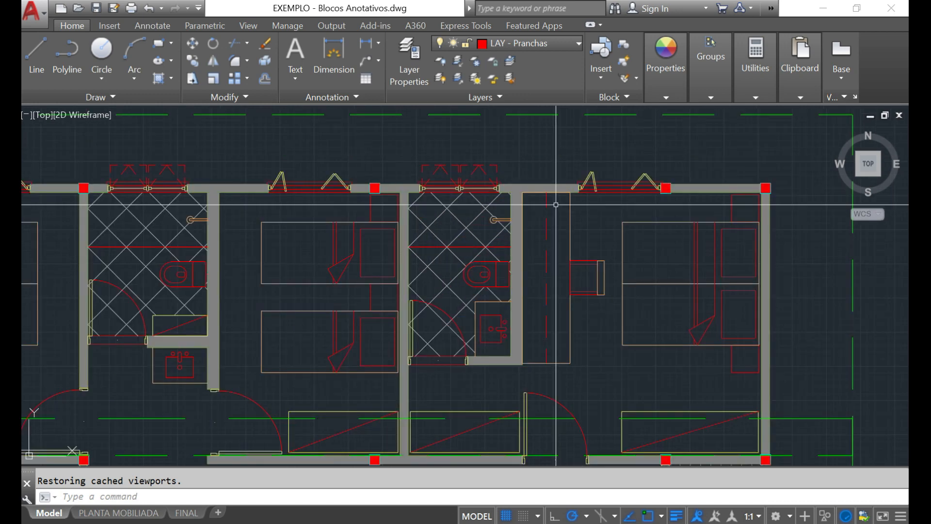
type("i")
key("Return")
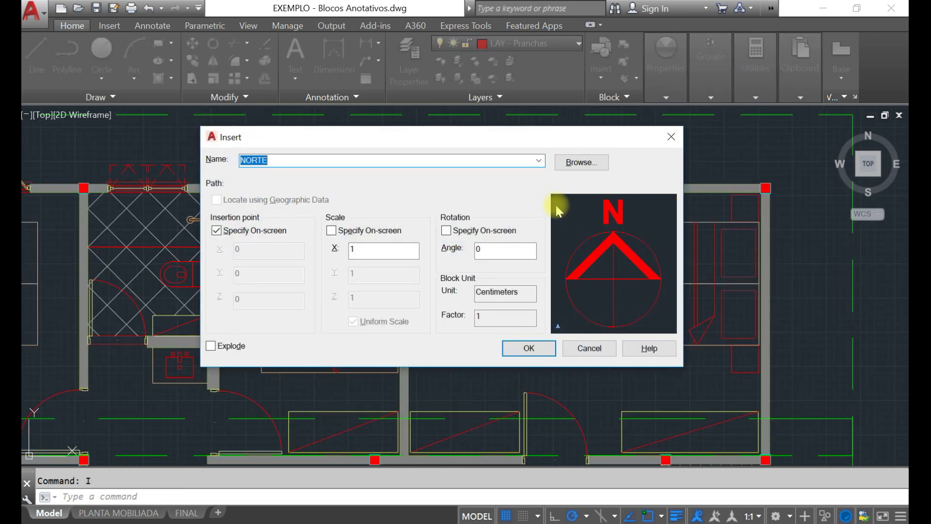
left_click(528, 348)
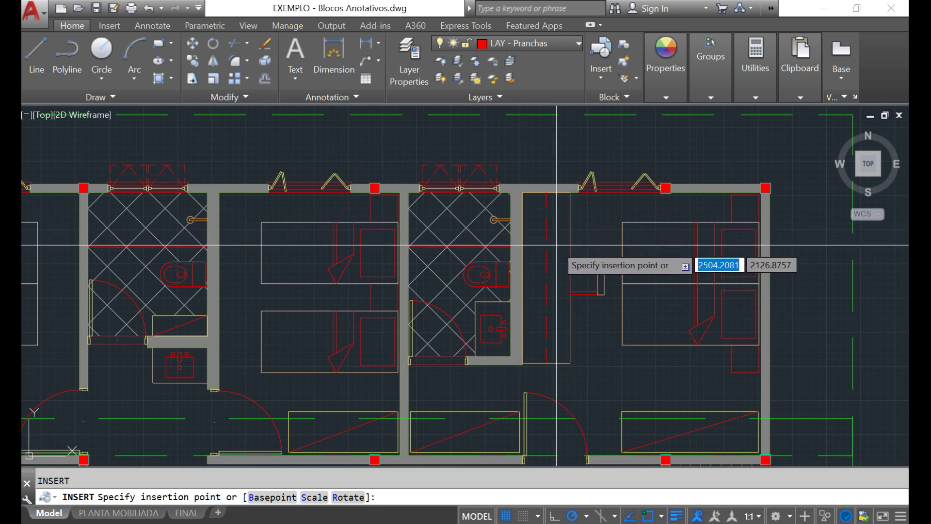
scroll(388, 209, "down", 2)
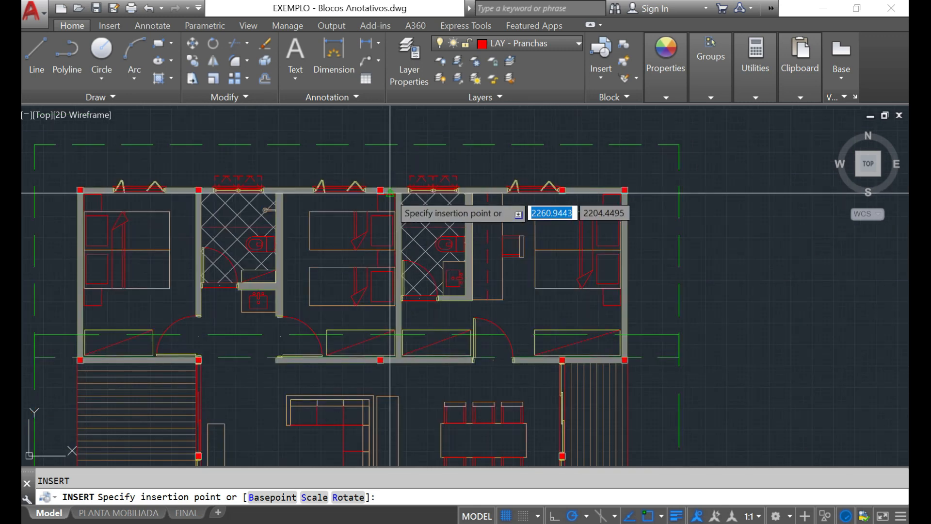
left_click(702, 191)
left_click(703, 190)
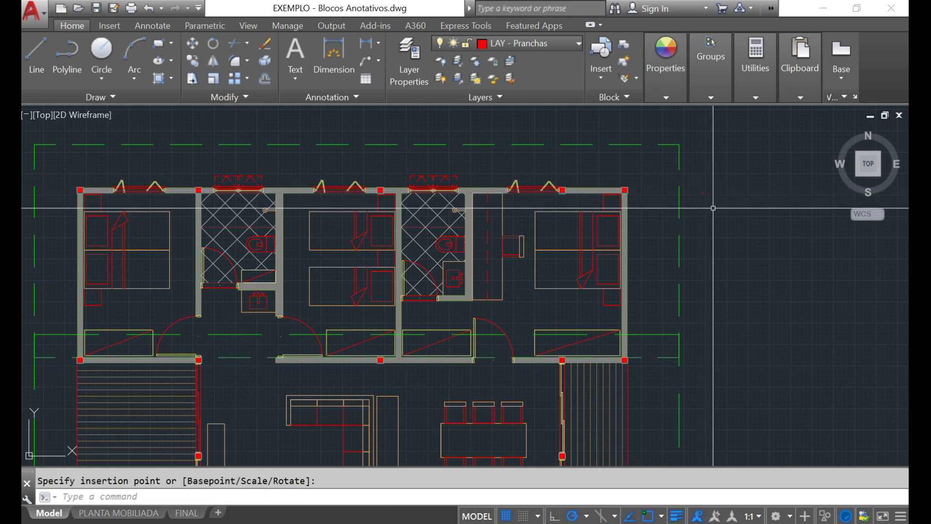
Step: Pick up the inserted NORTE block by its base grip and set it down outside the plan's upper-right corner
scroll(710, 193, "up", 5)
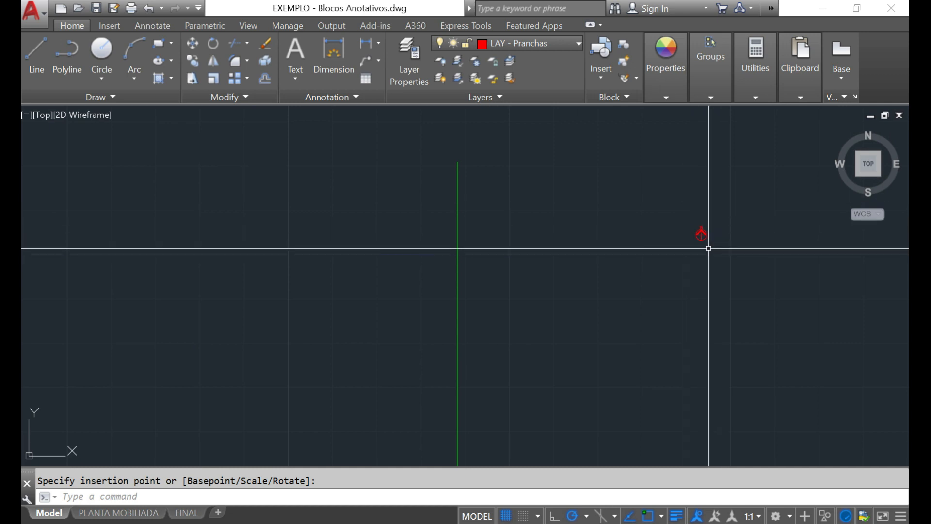
left_click(710, 249)
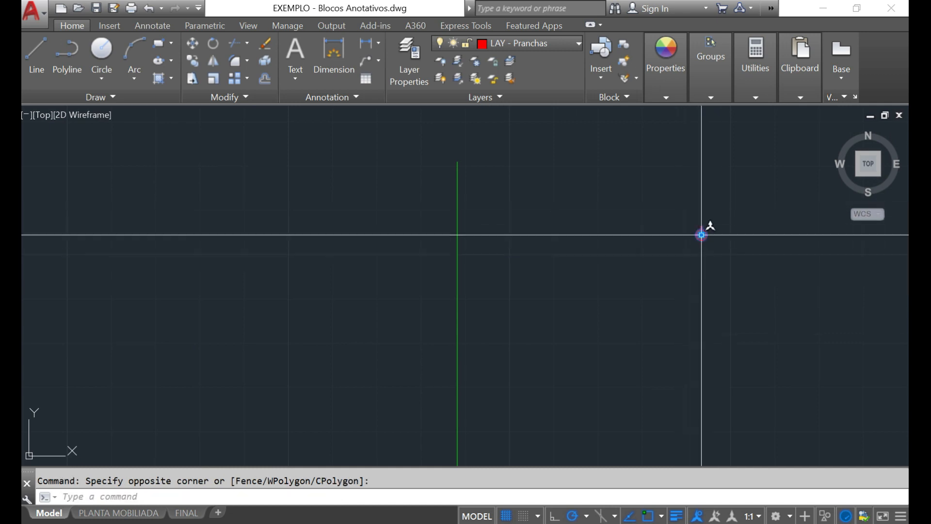
left_click(702, 235)
scroll(780, 240, "down", 5)
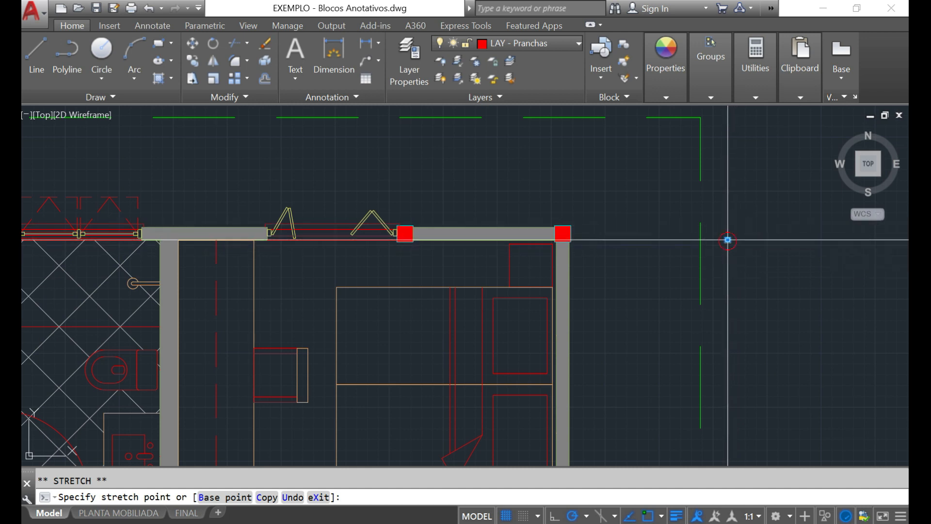
left_click(727, 239)
key("Escape")
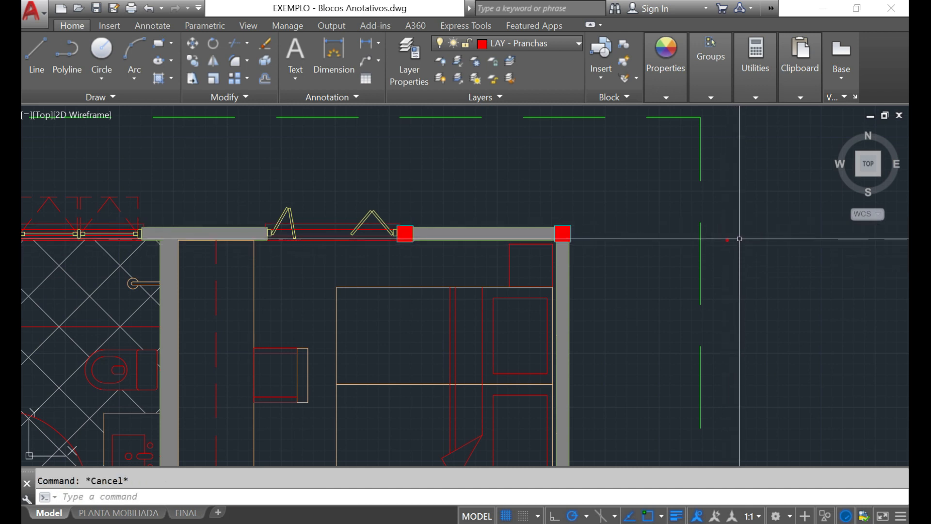
Step: Measure the vertical diameter of the NORTE block's circle in model space
scroll(734, 233, "up", 10)
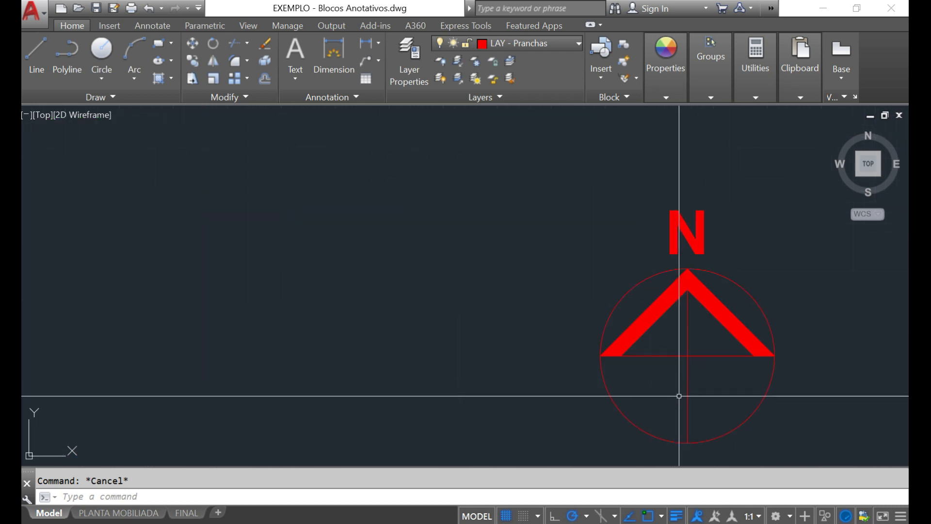
type("ST")
key("Return")
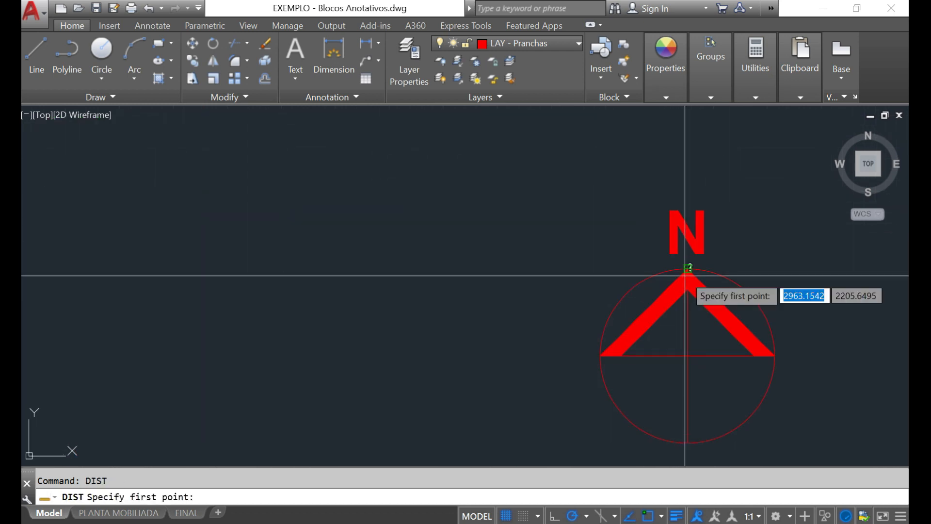
left_click(687, 271)
left_click(688, 443)
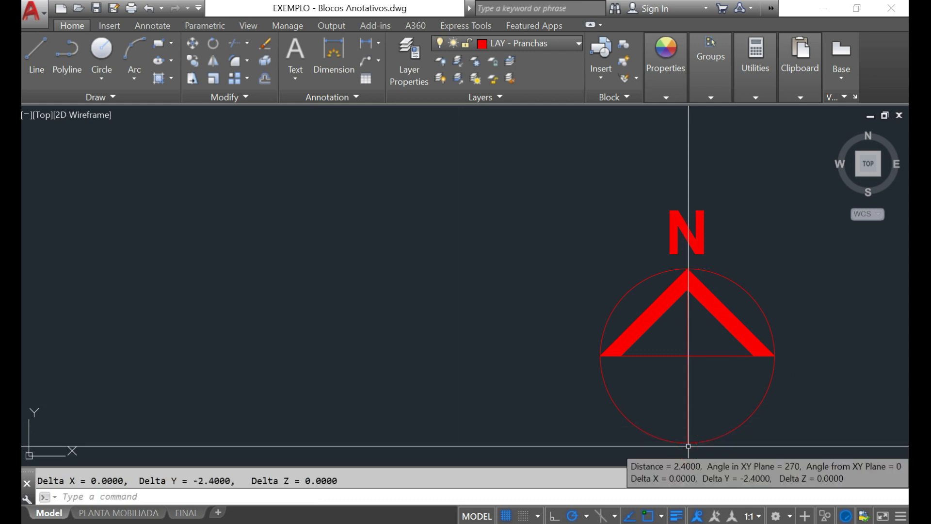
Step: Move the NORTE block by its base grip into the suite, between the bathroom wall and the chair
scroll(717, 243, "down", 2)
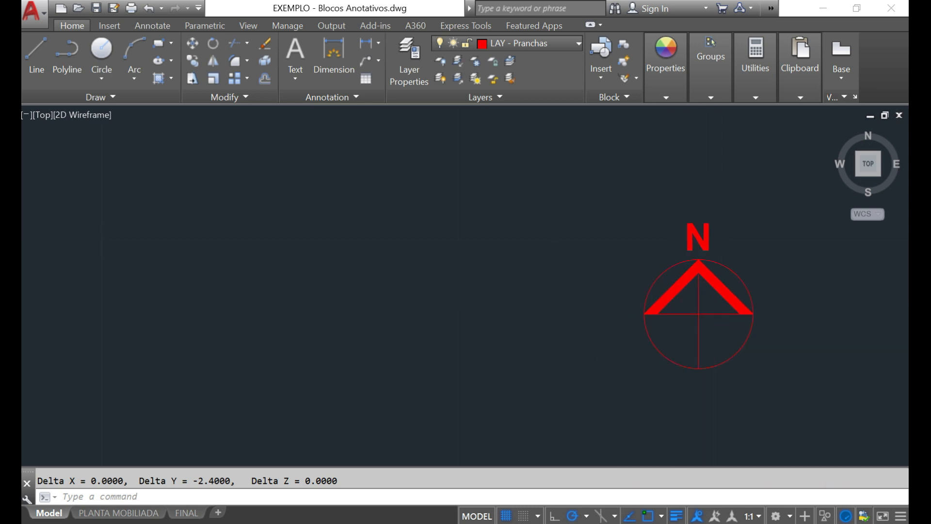
scroll(717, 243, "down", 3)
left_click(720, 213)
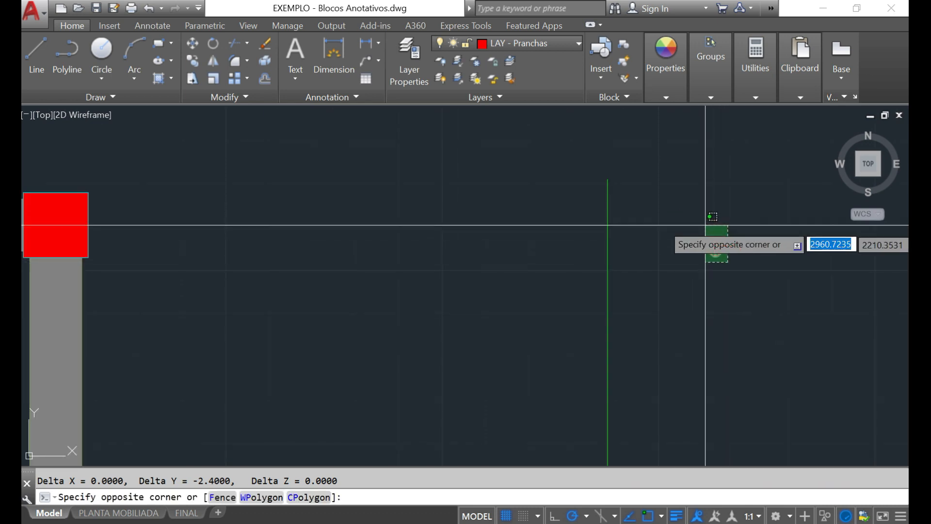
left_click(716, 250)
scroll(727, 240, "down", 5)
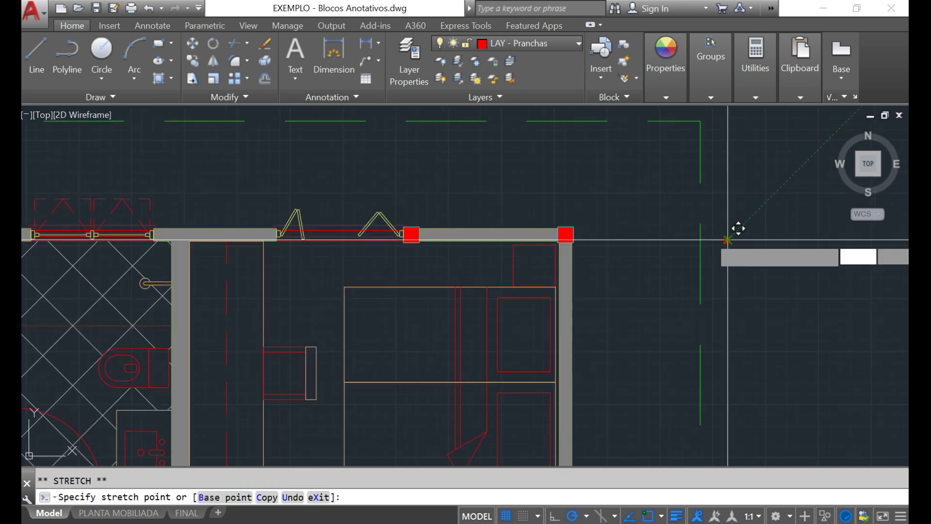
scroll(728, 240, "down", 5)
scroll(592, 280, "up", 8)
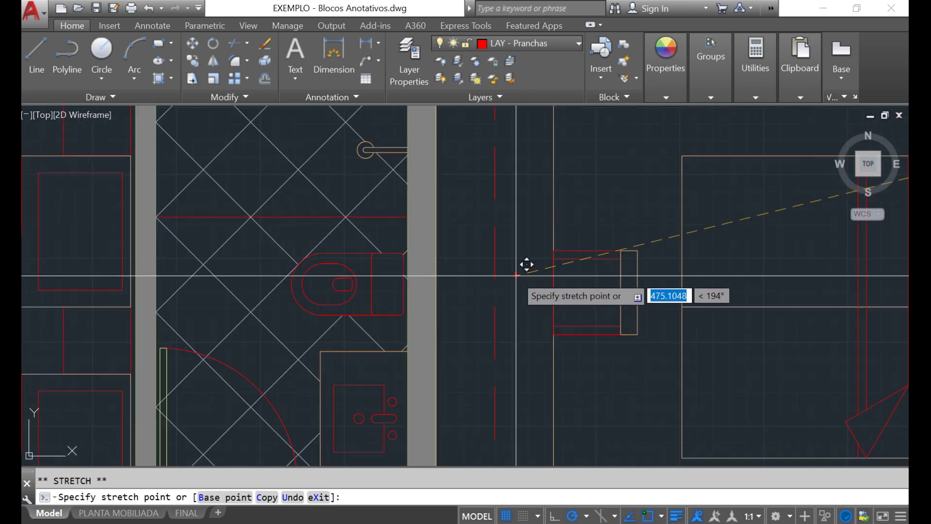
scroll(517, 276, "up", 2)
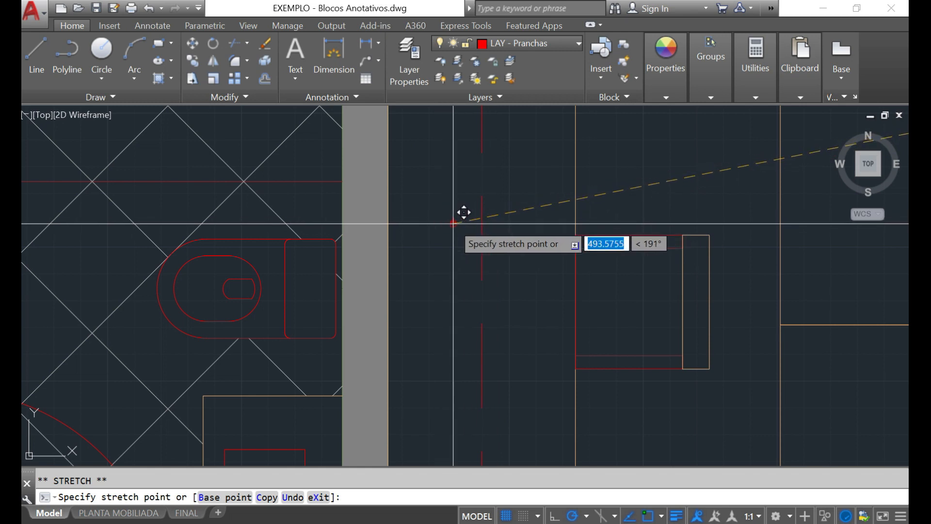
key("Escape")
Step: Insert the Margem_A2_cm block just below the NORTE block, between the bathroom wall and the chair
type("i")
key("Return")
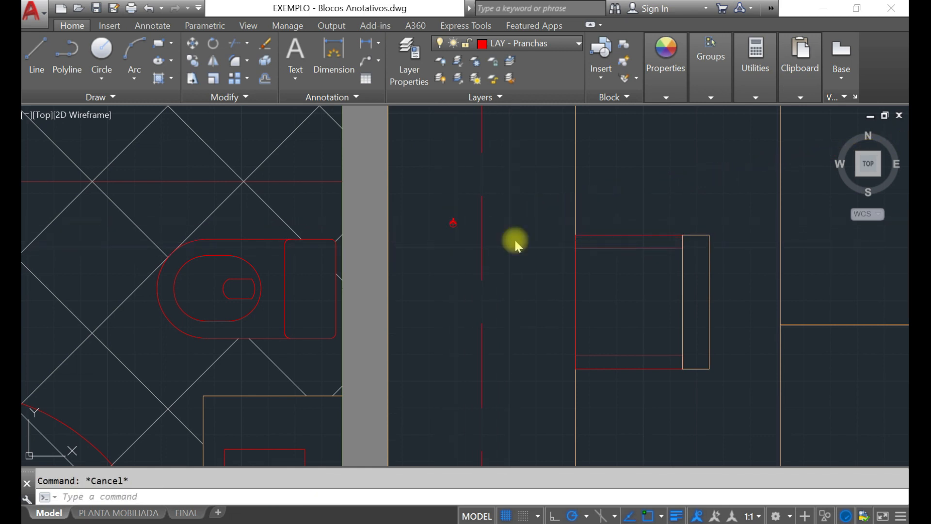
left_click(539, 161)
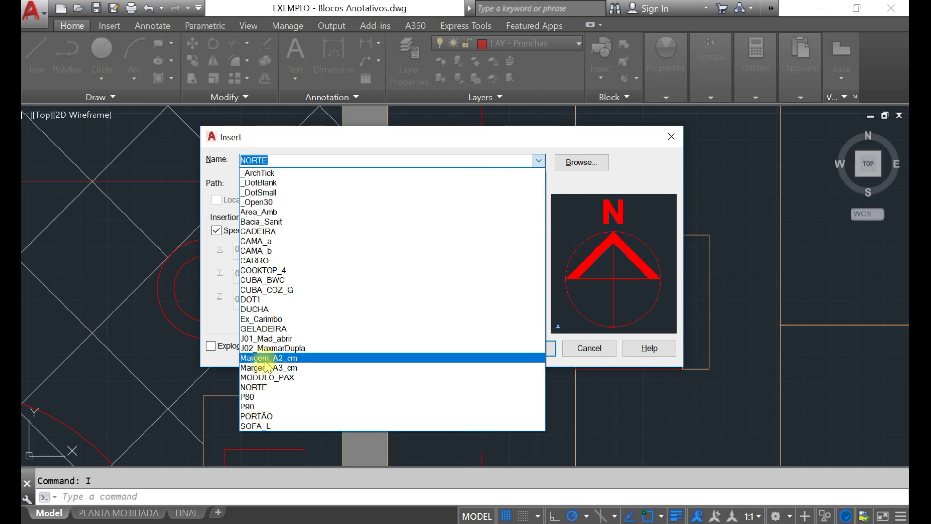
left_click(267, 359)
left_click(528, 348)
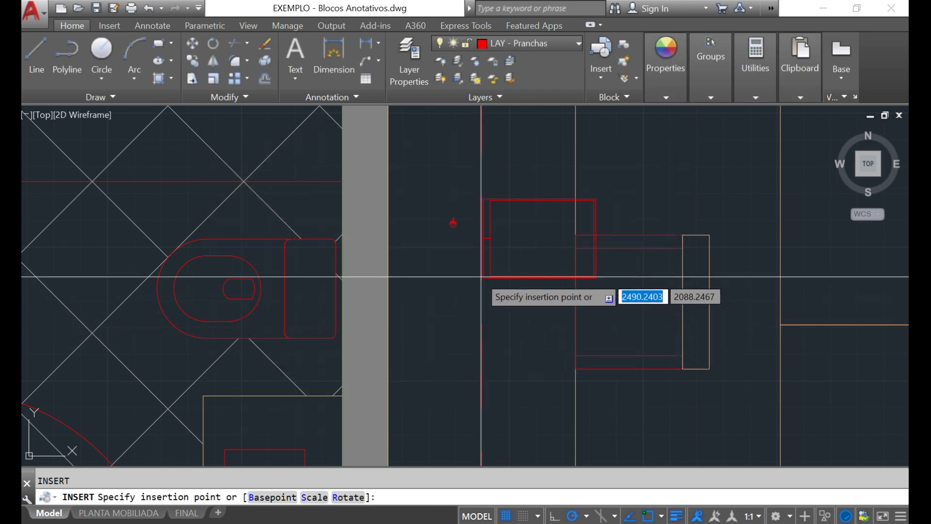
left_click(435, 345)
Step: Rotate the inserted A2 sheet frame a quarter turn counterclockwise about a point inside it
left_click(521, 309)
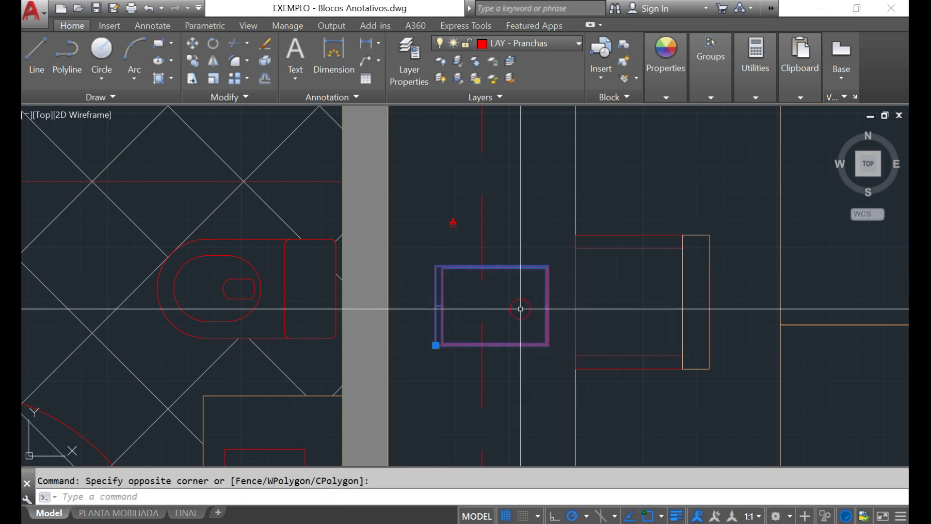
type("ro")
key("Return")
left_click(517, 309)
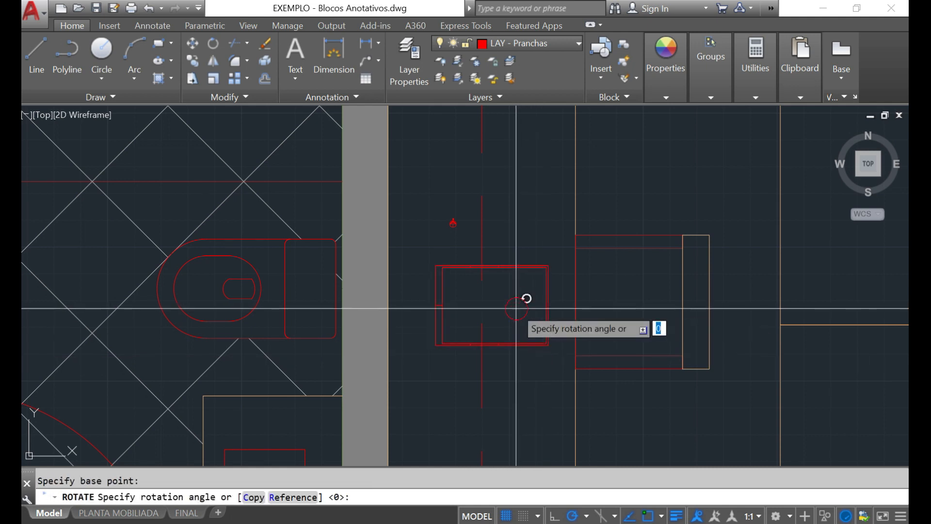
left_click(517, 225)
Step: Move the rotated A2 sheet frame up and slightly towards the bathroom wall, so it sits on the desk in front of the chair
left_click(554, 365)
type("m")
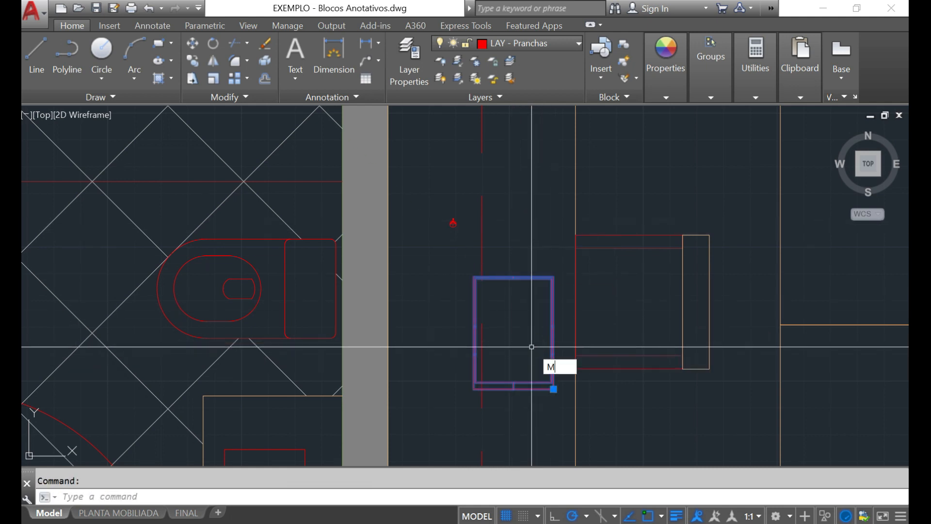
key("Return")
left_click(533, 339)
left_click(520, 300)
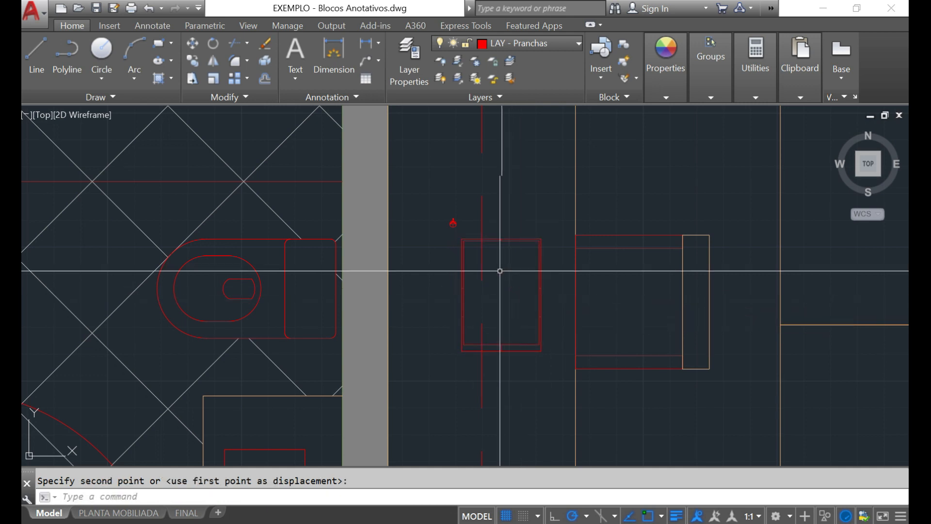
Step: Move the NORTE block by its base grip into the upper-left corner of the A2 sheet frame
left_click(461, 227)
left_click(453, 223)
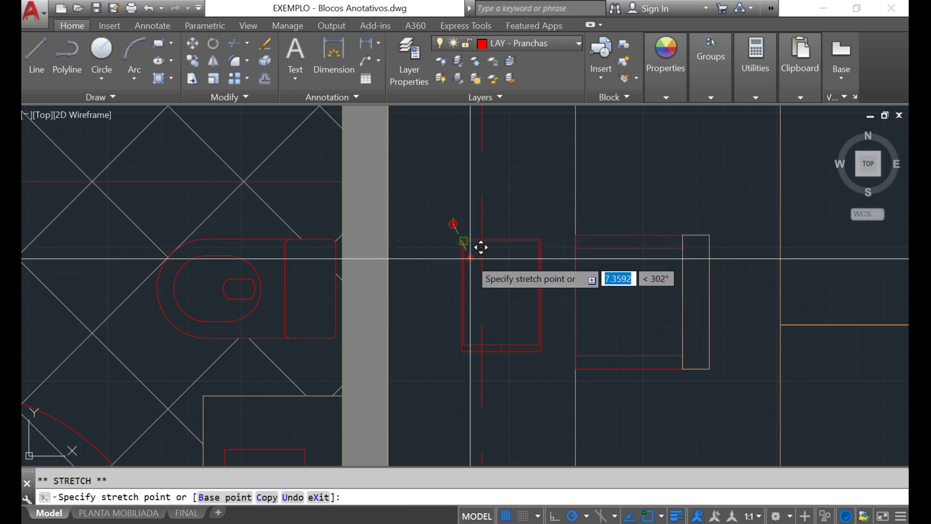
left_click(472, 260)
key("Escape")
Step: Compare the size of the A2 frame and NORTE block with the floor plan in model space and on the PLANTA MOBILIADA sheet
scroll(512, 237, "down", 2)
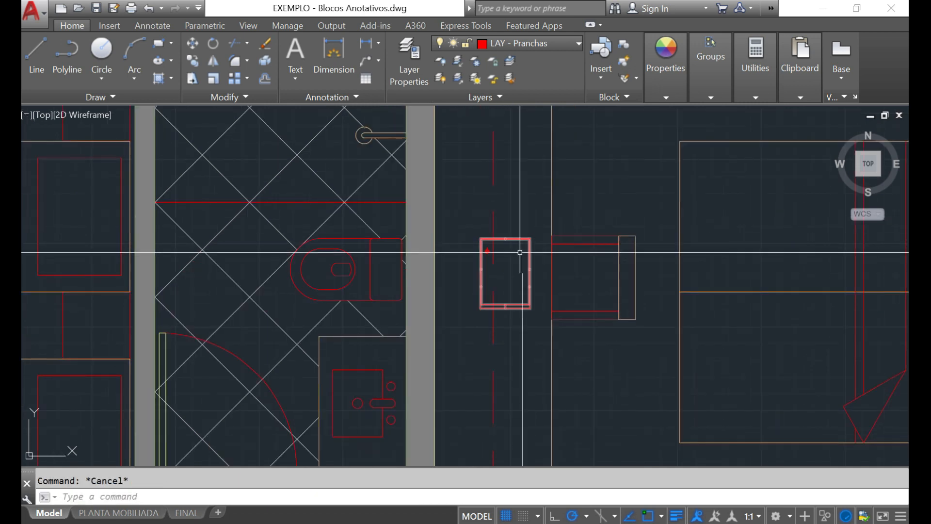
scroll(429, 245, "down", 4)
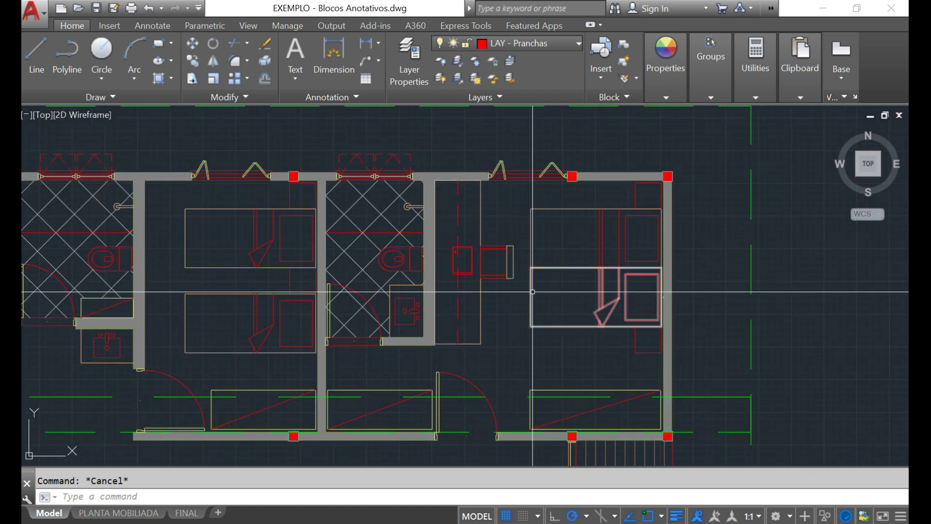
scroll(533, 287, "down", 2)
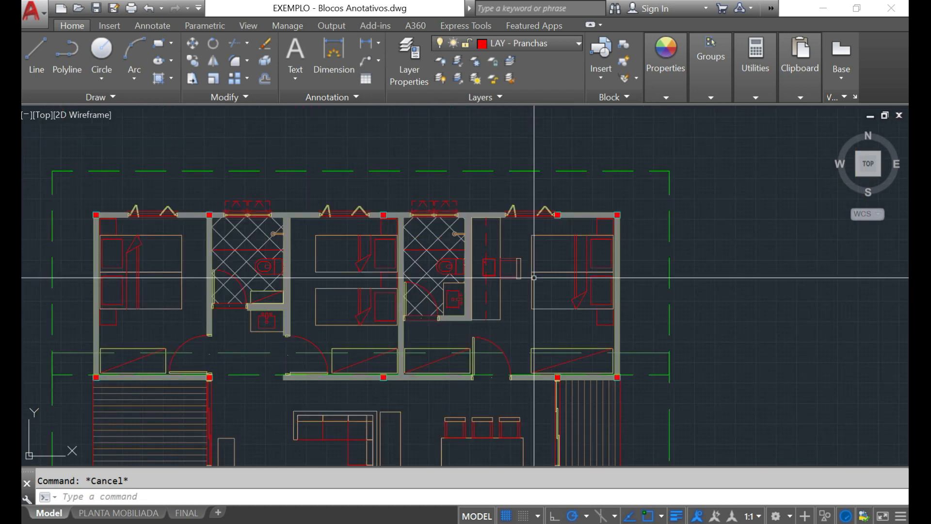
scroll(631, 247, "down", 5)
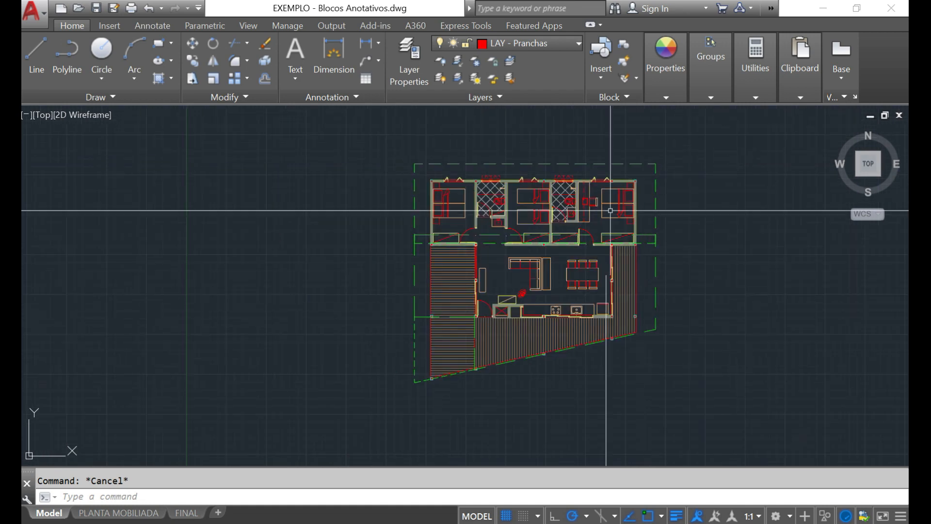
scroll(587, 194, "up", 3)
middle_click_drag(587, 193, 578, 246)
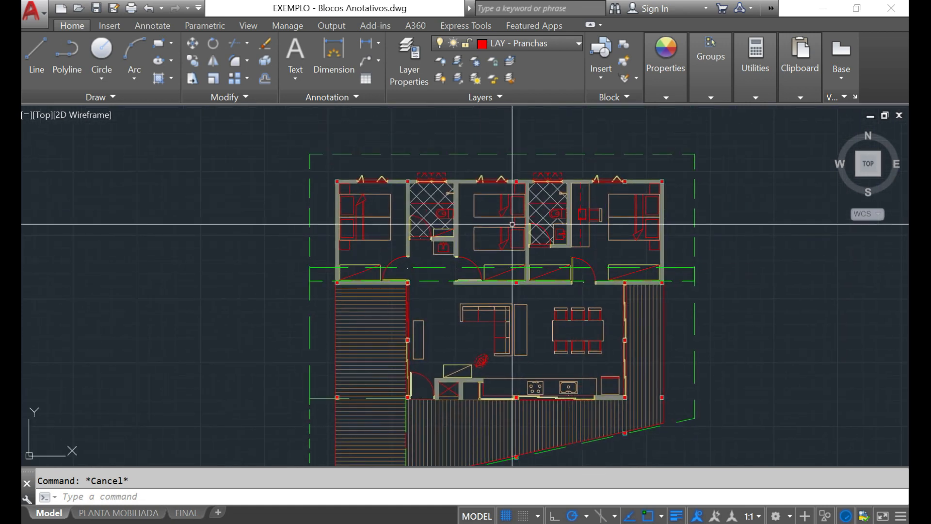
left_click(146, 512)
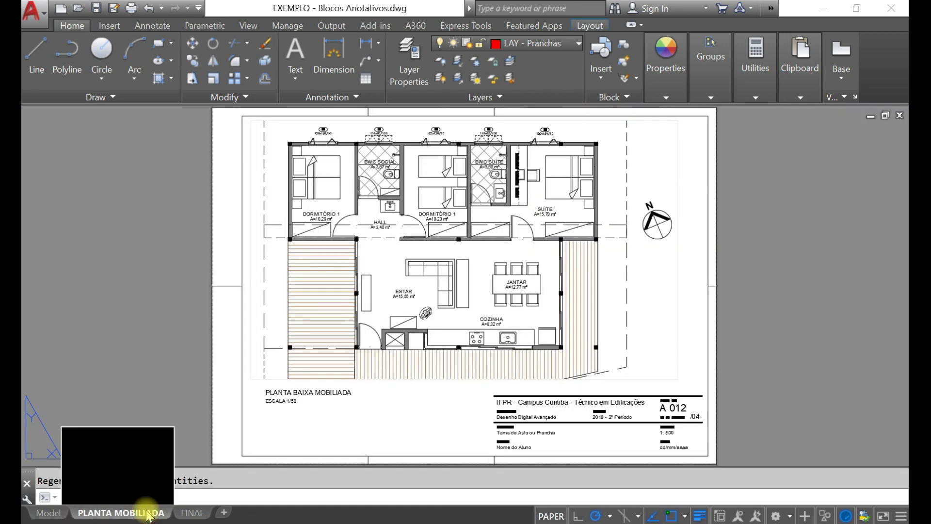
scroll(524, 165, "up", 6)
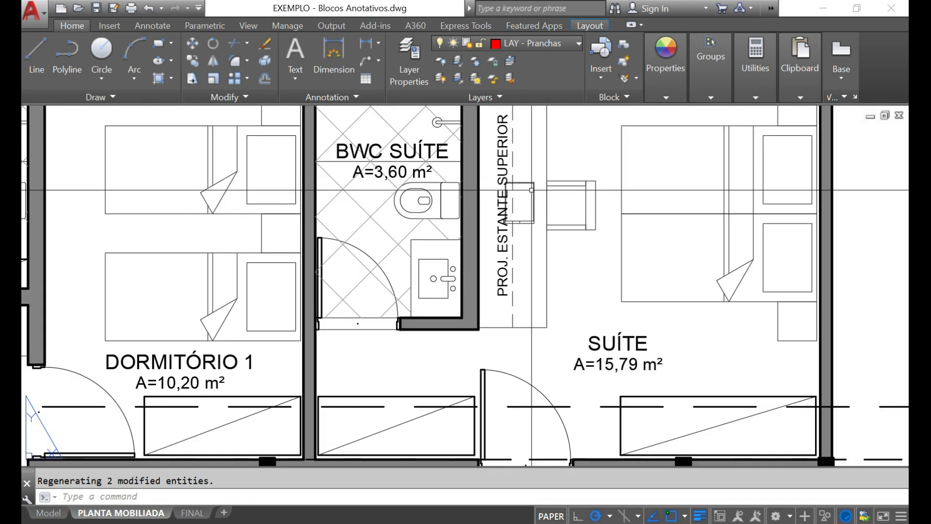
scroll(524, 199, "up", 4)
scroll(486, 205, "down", 8)
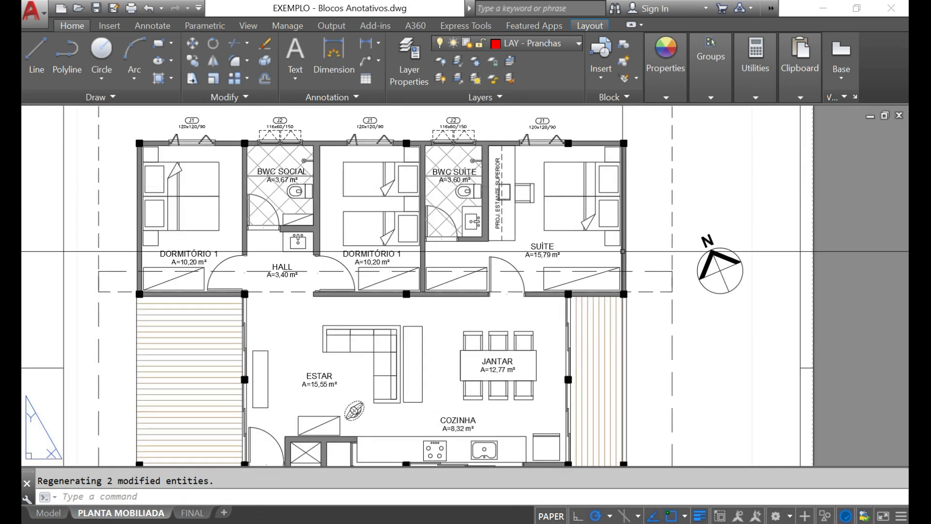
Step: In model space, try erasing the A2 sheet frame on the desk together with the NORTE block inside it
left_click(49, 512)
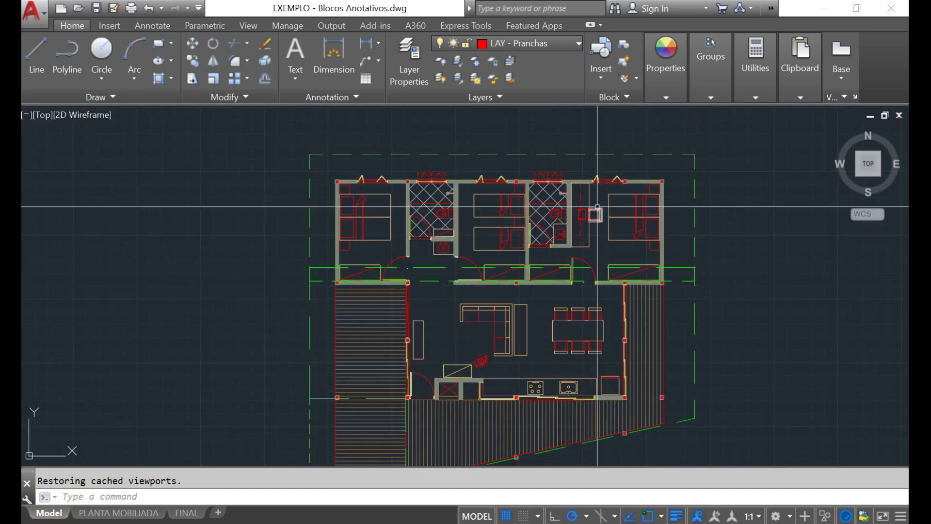
scroll(587, 218, "up", 4)
left_click(566, 239)
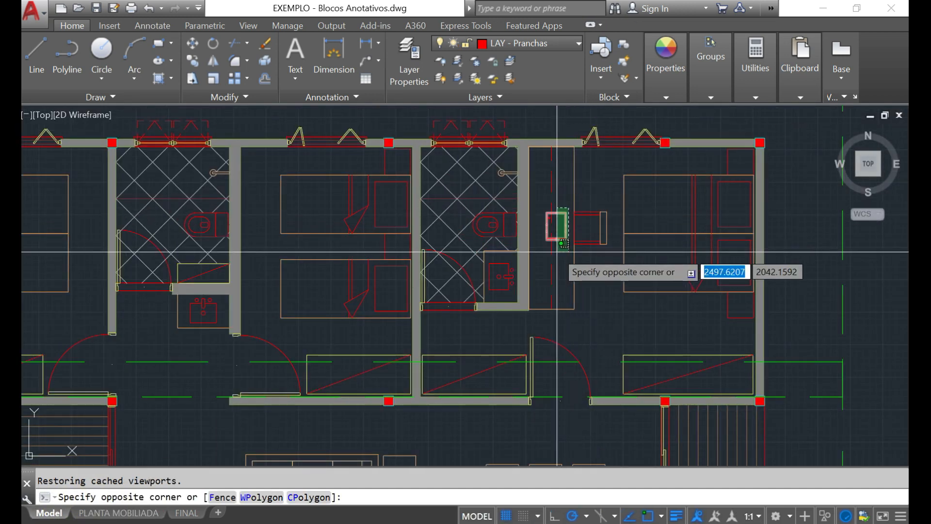
left_click(544, 206)
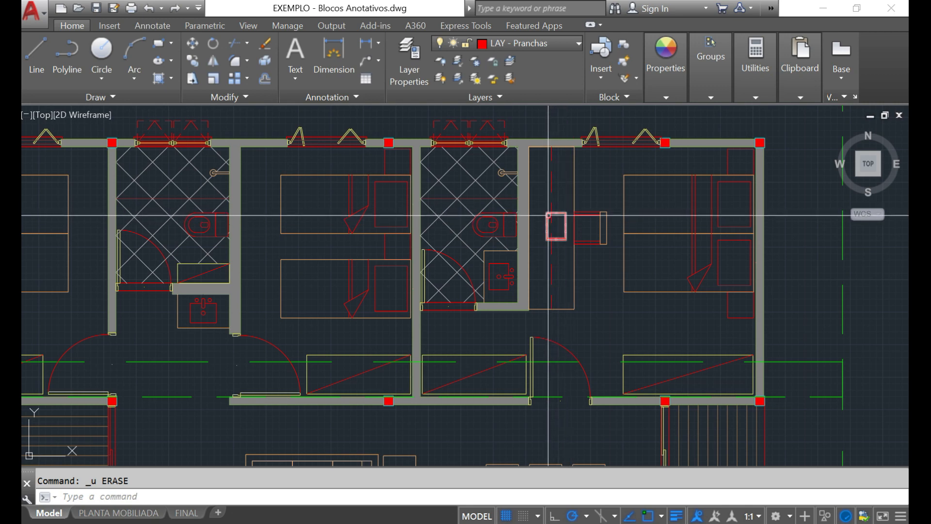
Step: Move the NORTE block by its base grip from the sheet frame to a spot outside the plan's upper-right side
scroll(547, 211, "up", 5)
left_click(549, 206)
left_click(549, 205)
left_click(549, 204)
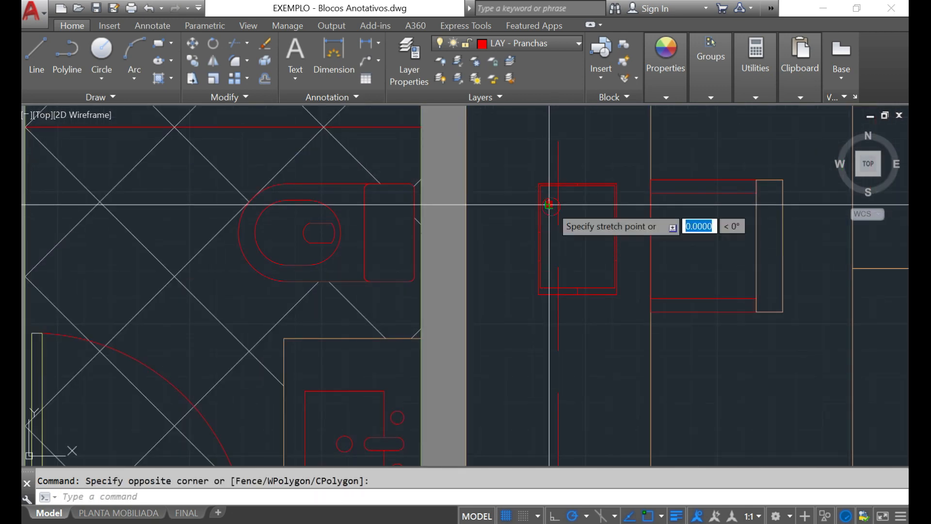
scroll(429, 250, "down", 5)
scroll(429, 251, "down", 6)
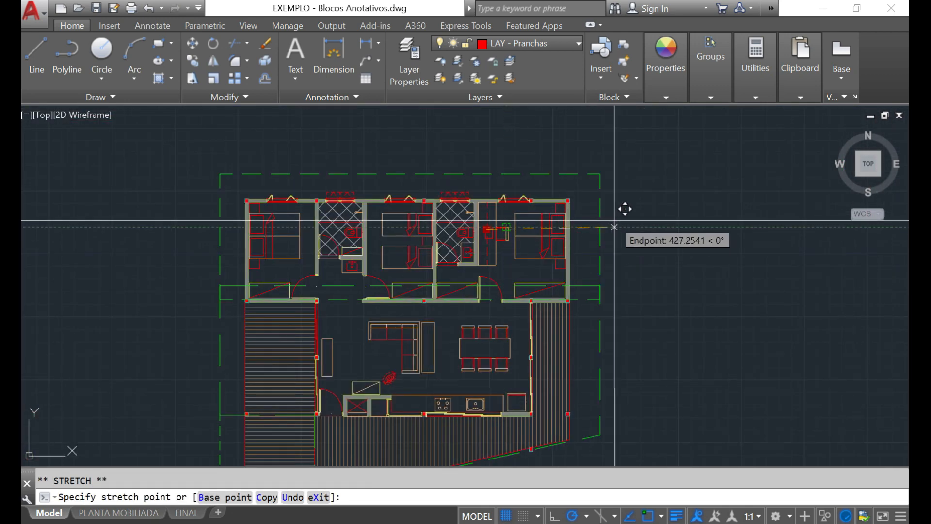
key("Escape")
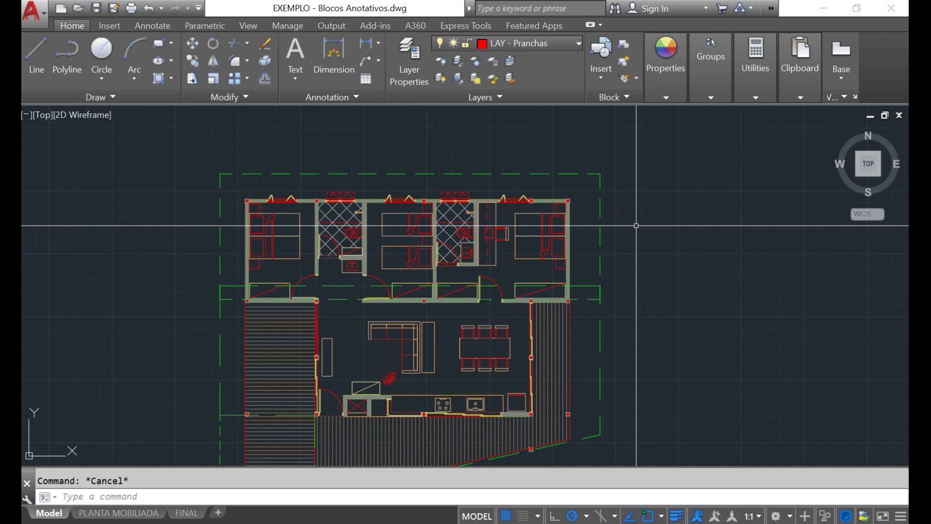
Step: On the PLANTA MOBILIADA sheet, select the floor plan viewport and check its scale
left_click(148, 513)
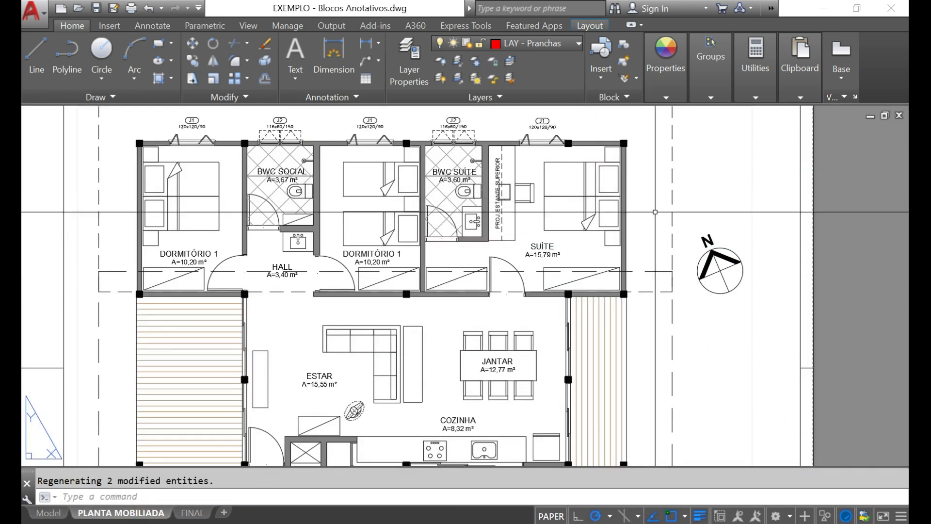
scroll(673, 176, "down", 2)
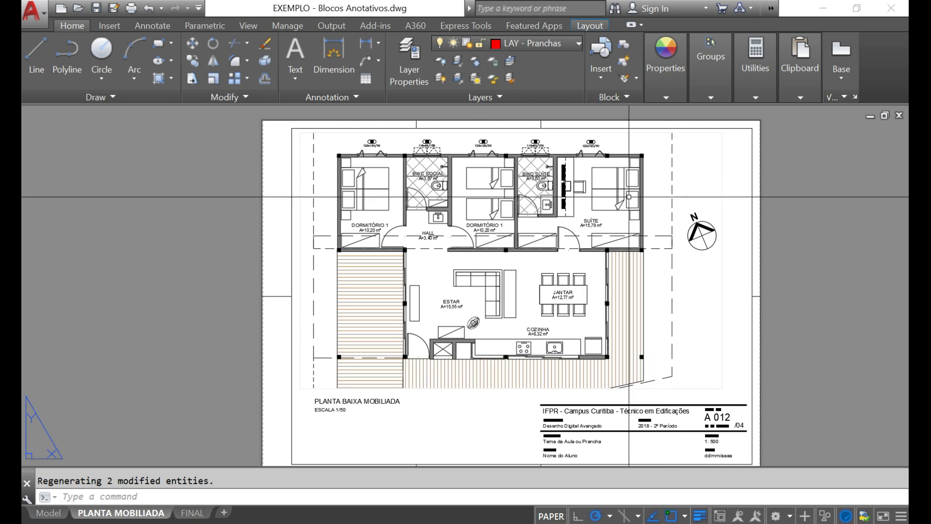
left_click(728, 164)
left_click(713, 191)
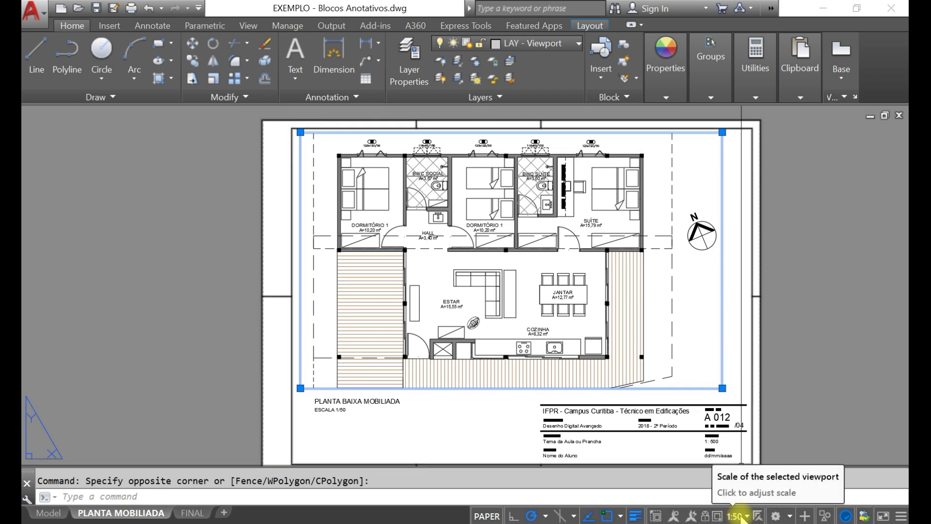
Step: In model space, explode the tiny NORTE block outside the plan's upper-right side
left_click(57, 513)
scroll(626, 197, "up", 4)
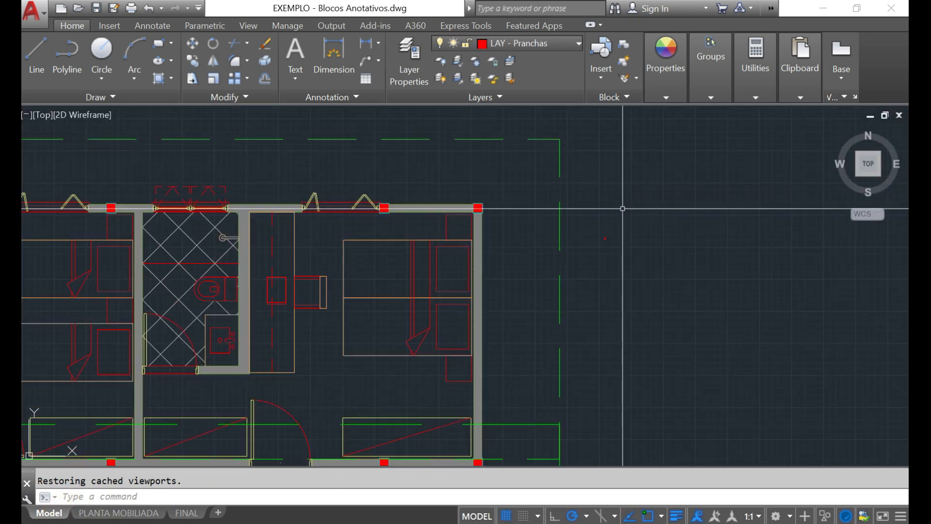
left_click(605, 239)
scroll(600, 228, "up", 3)
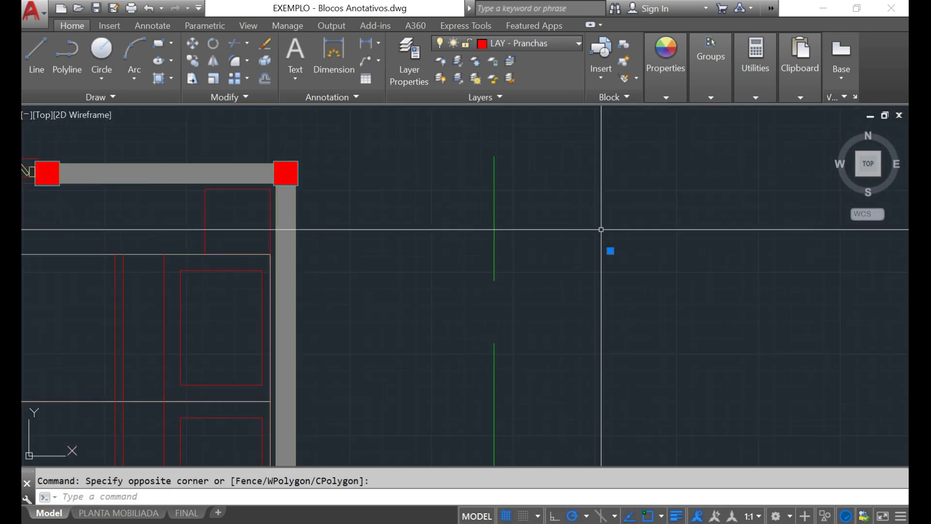
key("Return")
Step: Scale all parts of the exploded north arrow by a factor of 50
scroll(617, 259, "up", 6)
left_click(625, 256)
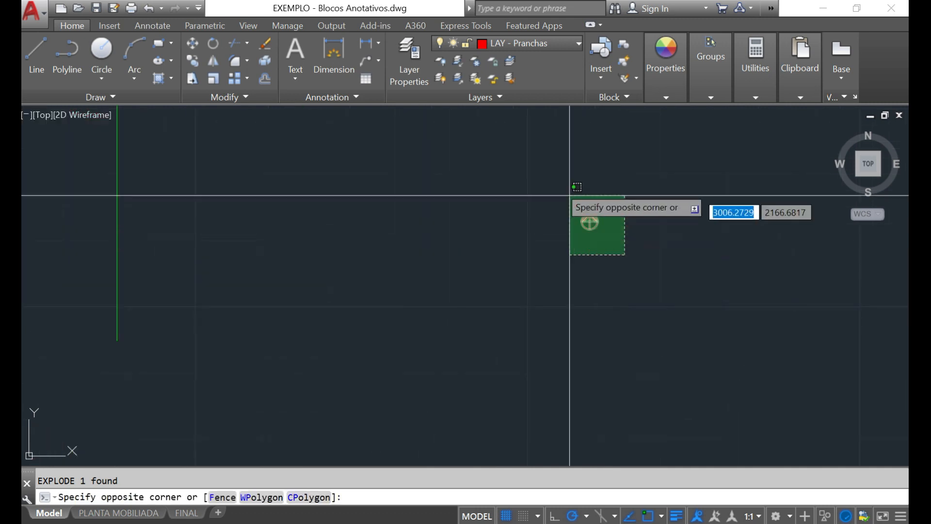
left_click(552, 178)
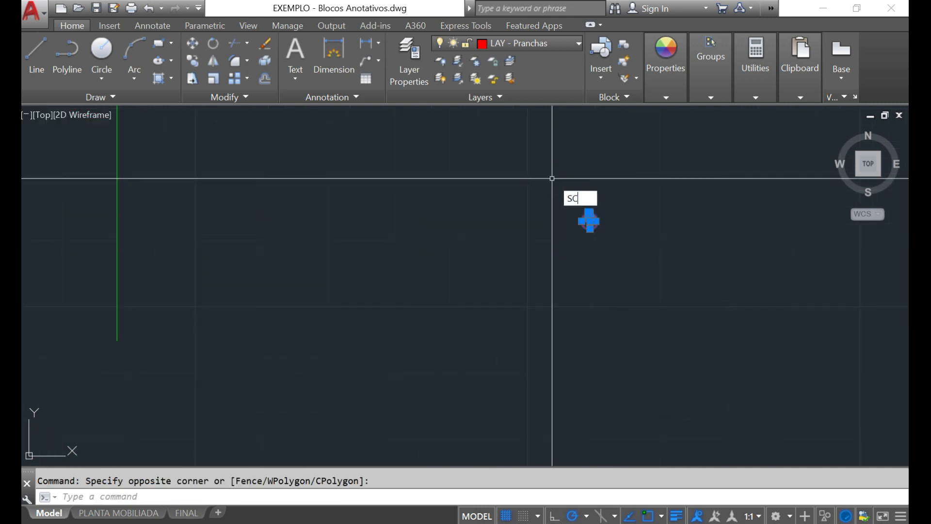
key("Return")
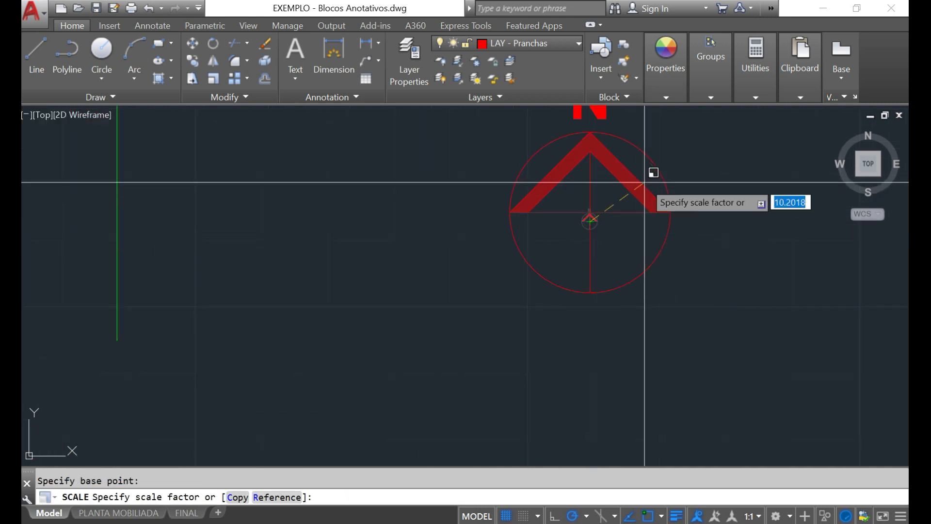
type("50")
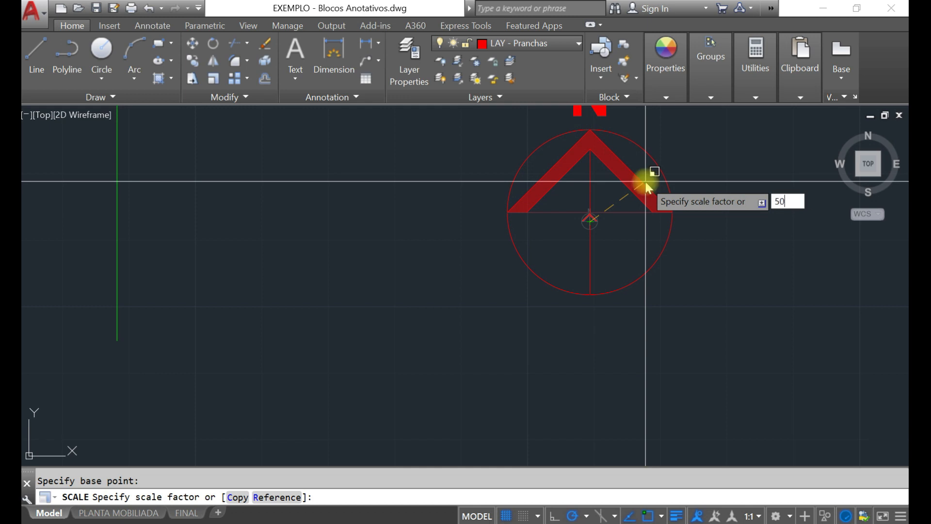
key("Return")
Step: Compare the scaled north arrow with the floor plan in model space and with the annotative arrow on the PLANTA MOBILIADA sheet
scroll(527, 244, "down", 10)
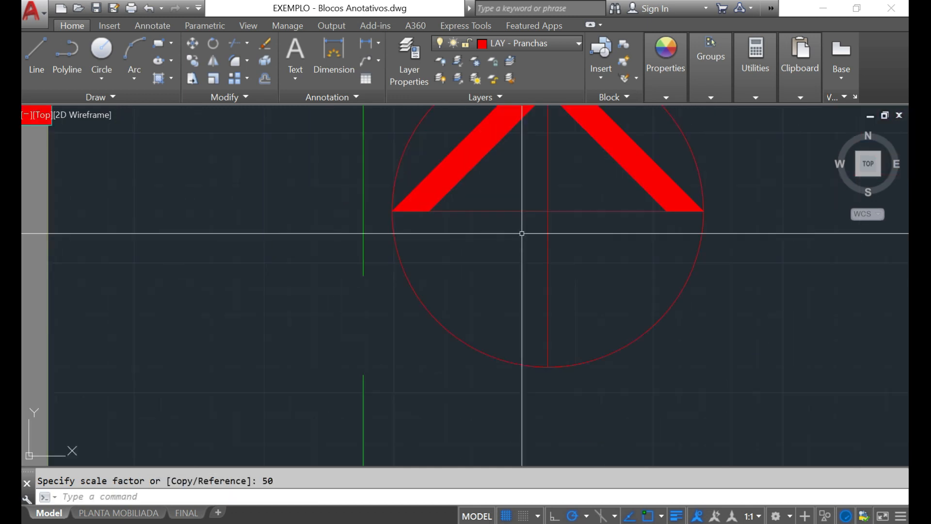
scroll(527, 243, "down", 3)
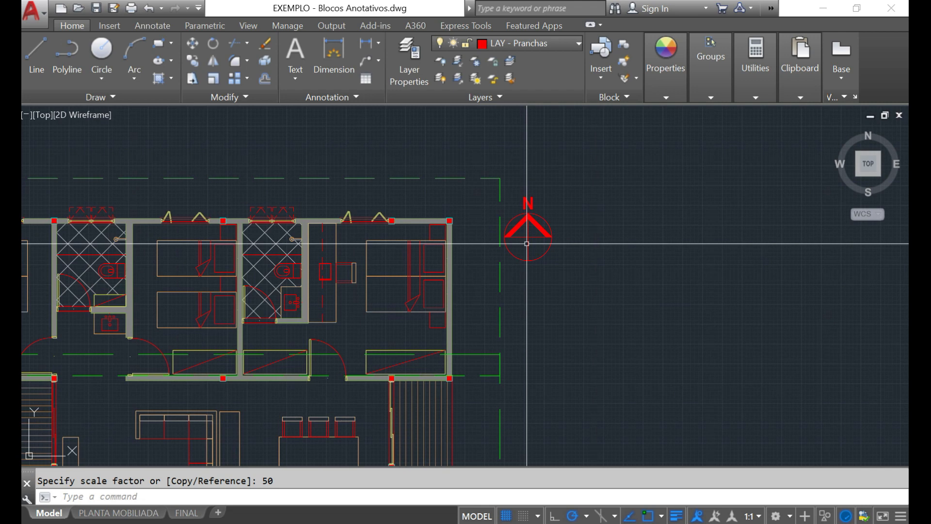
scroll(580, 248, "down", 2)
scroll(580, 248, "up", 2)
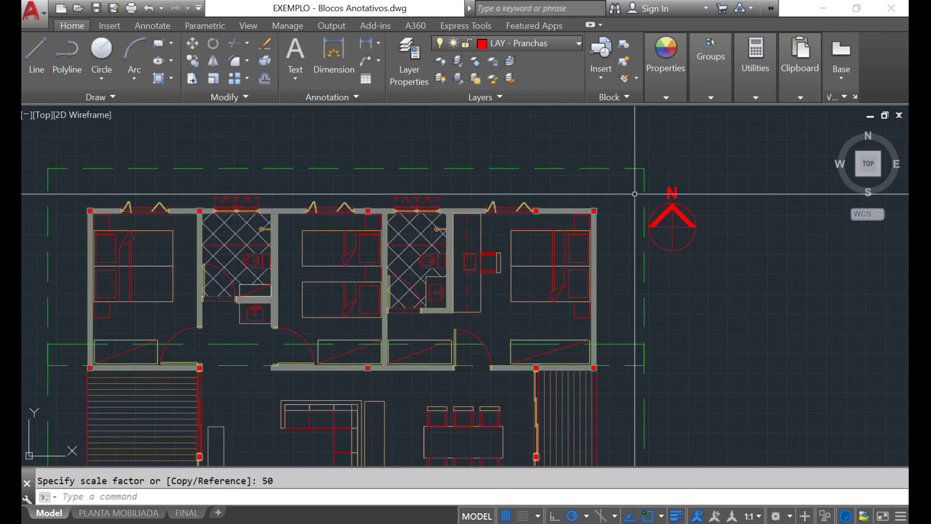
left_click(127, 514)
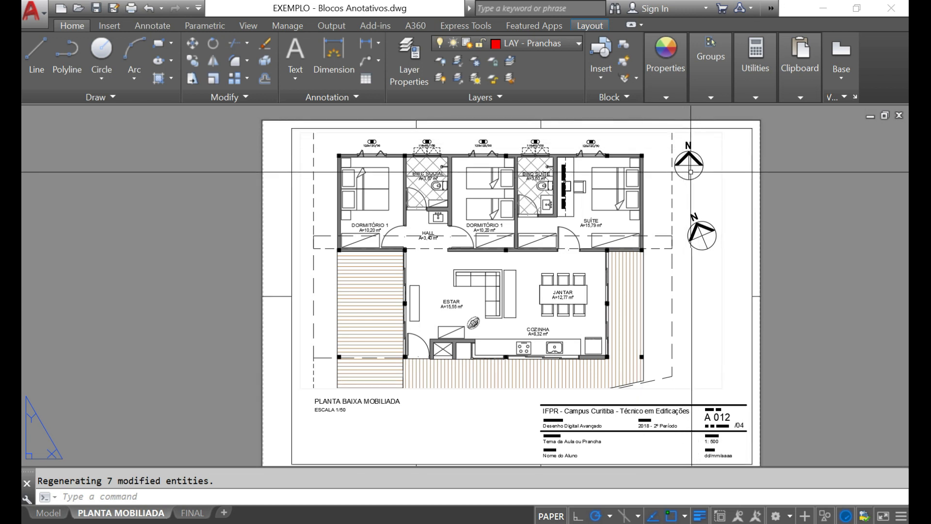
Step: Examine the upright and the rotated north arrows beside the floor plan on the sheet and compare their sizes
scroll(701, 155, "up", 2)
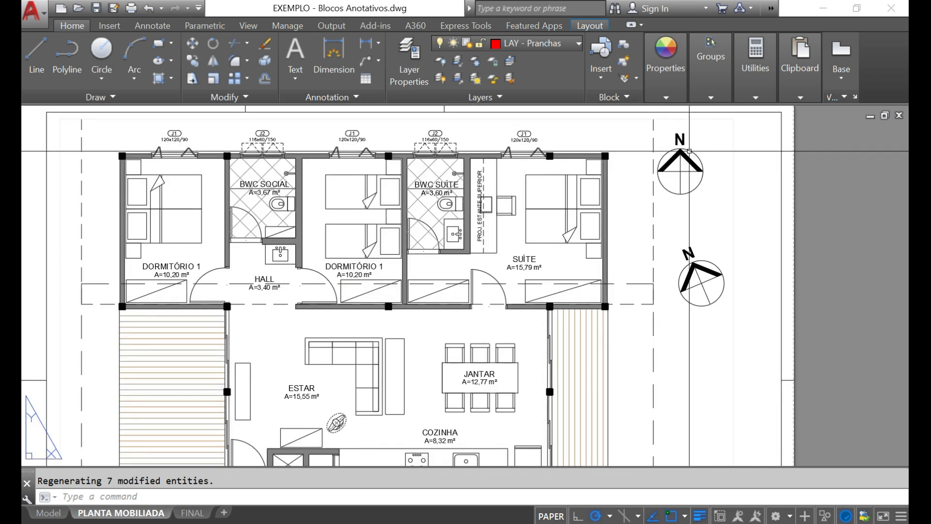
mouse_move(711, 270)
left_click(711, 270)
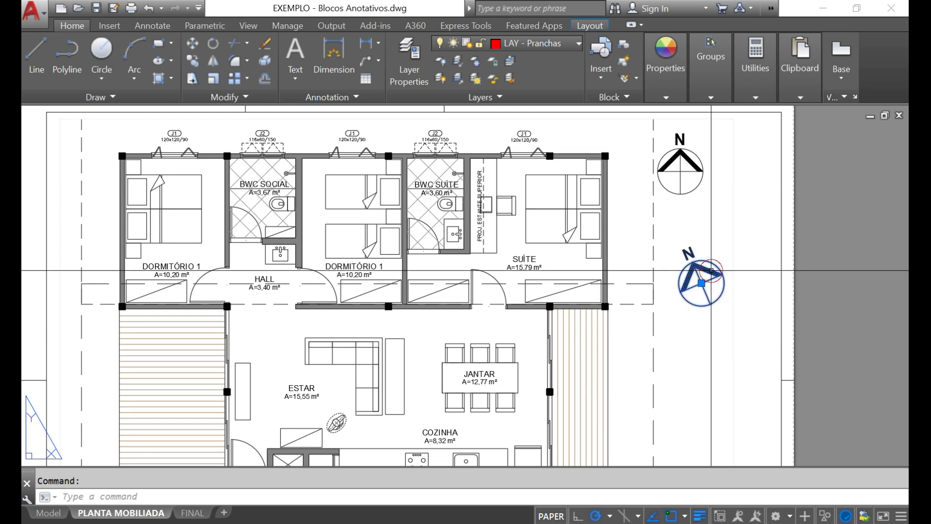
key("Escape")
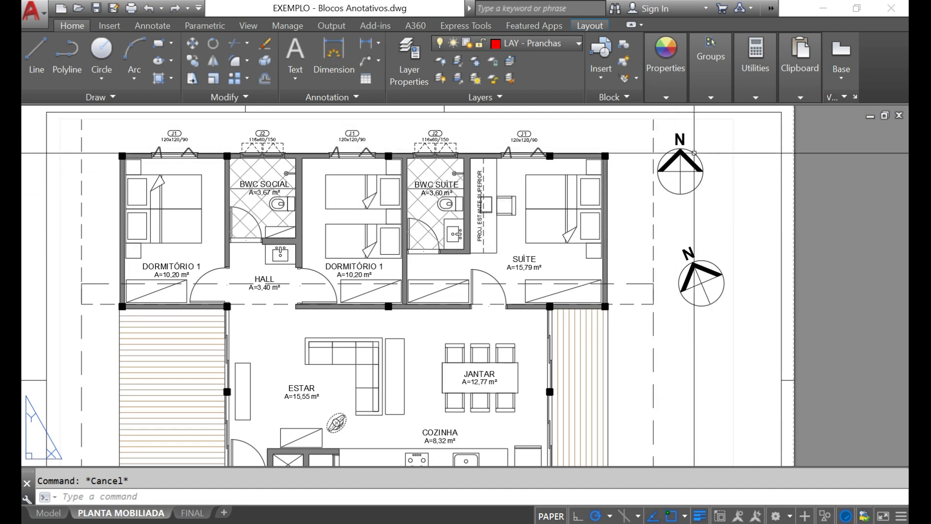
scroll(678, 174, "down", 2)
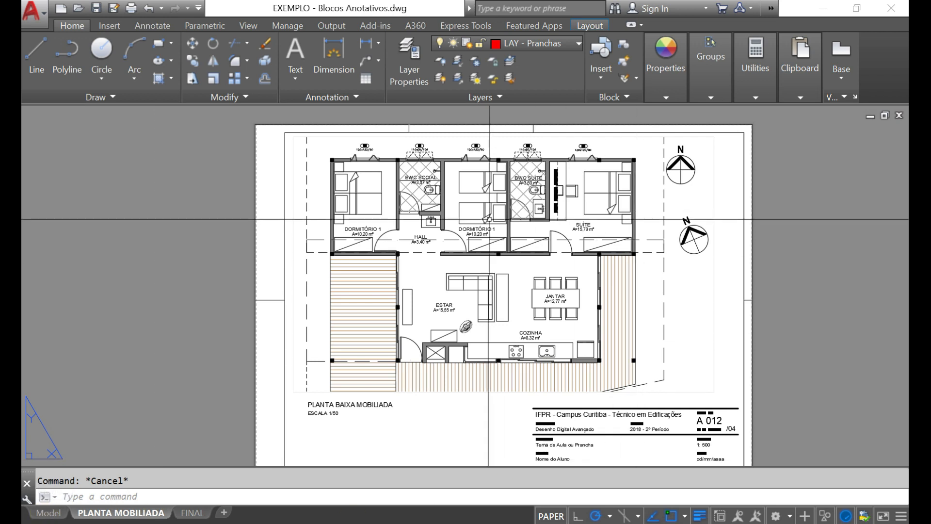
Step: In model space, erase all parts of the scaled, exploded north arrow outside the plan's upper-right side
left_click(30, 515)
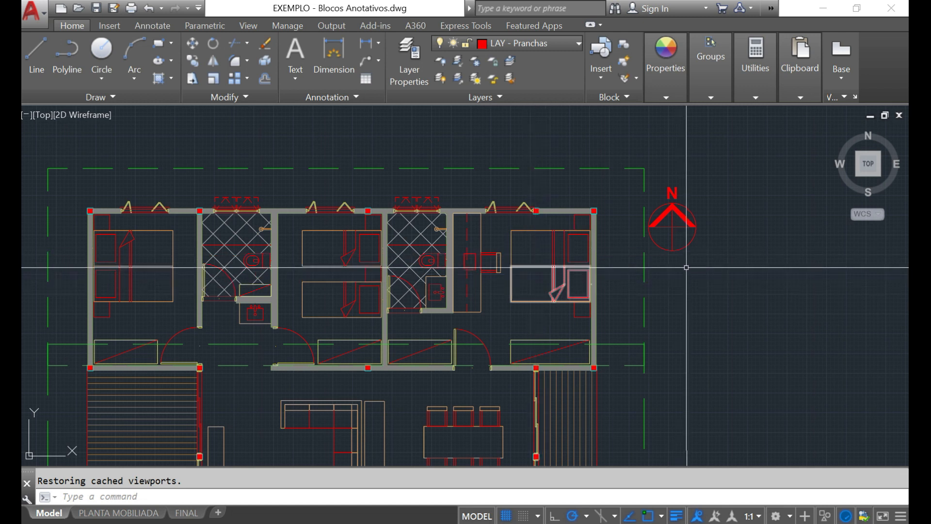
left_click(699, 259)
left_click(665, 169)
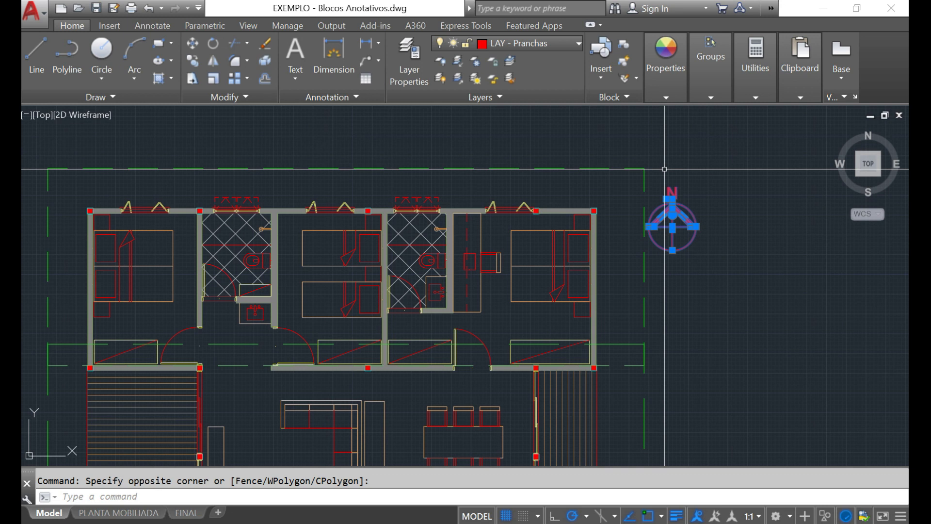
key("Delete")
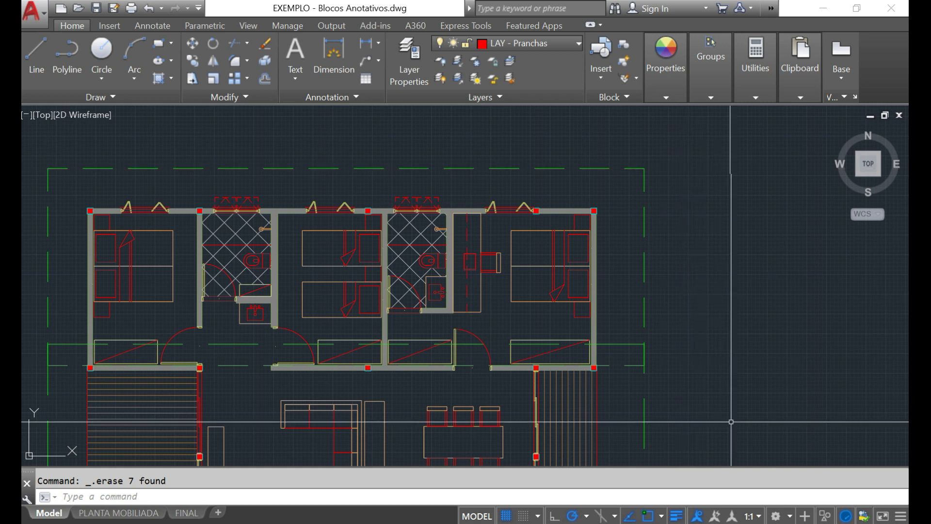
Step: Set the annotation scale to 1:50, insert the NORTE block outside the plan's upper-right side, and check it on the PLANTA MOBILIADA sheet
left_click(753, 517)
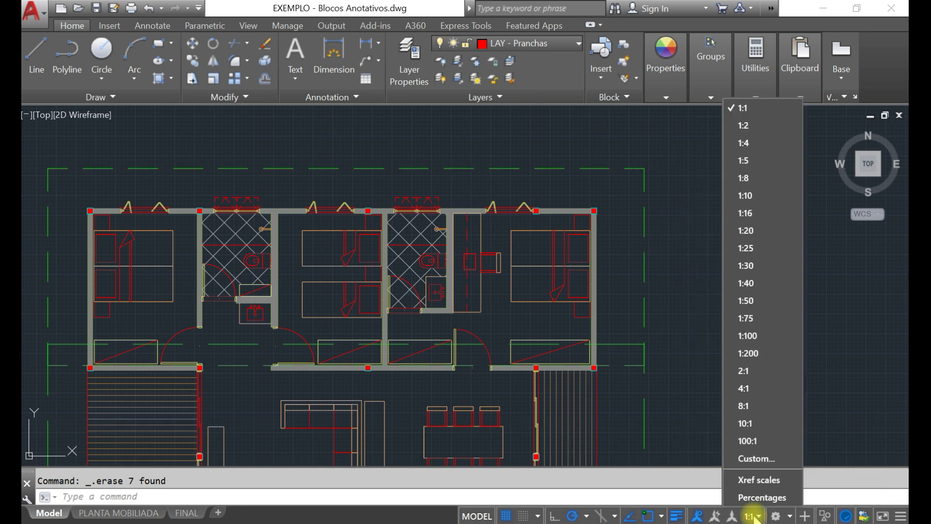
left_click(746, 301)
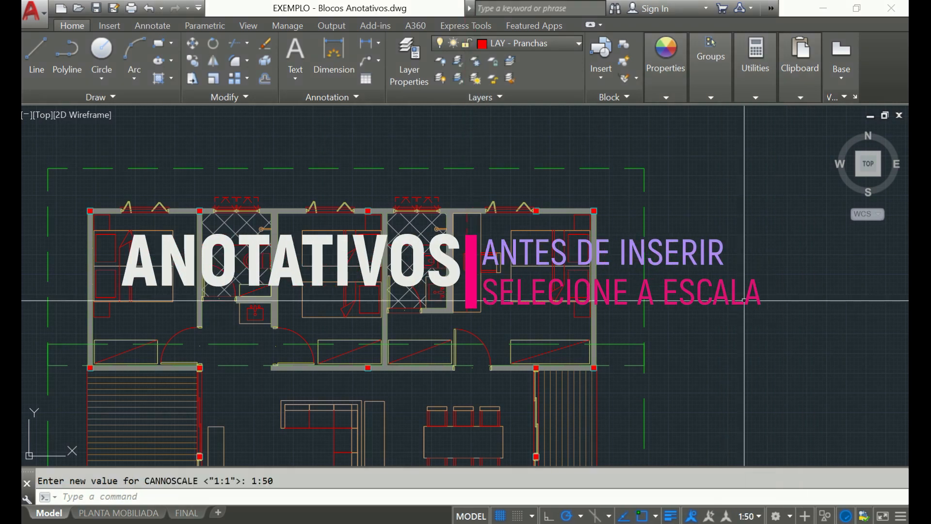
type("I")
key("Return")
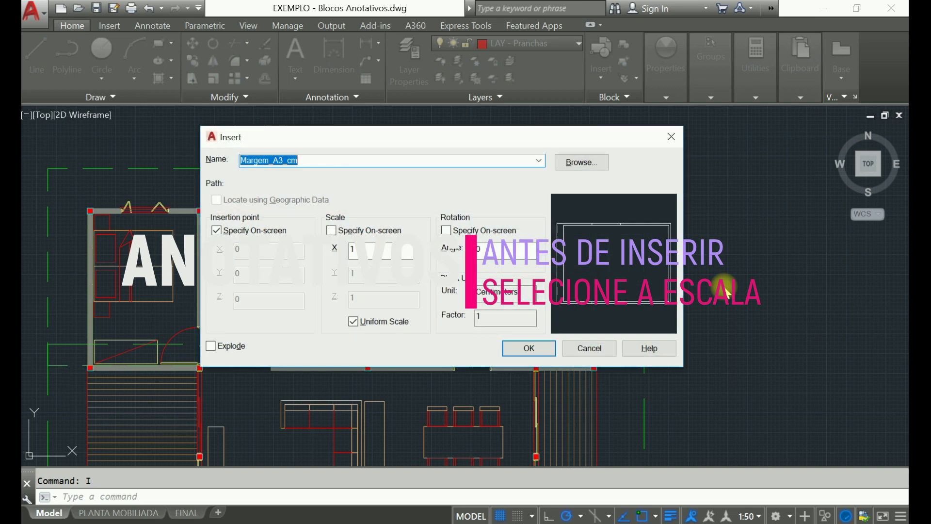
left_click(540, 160)
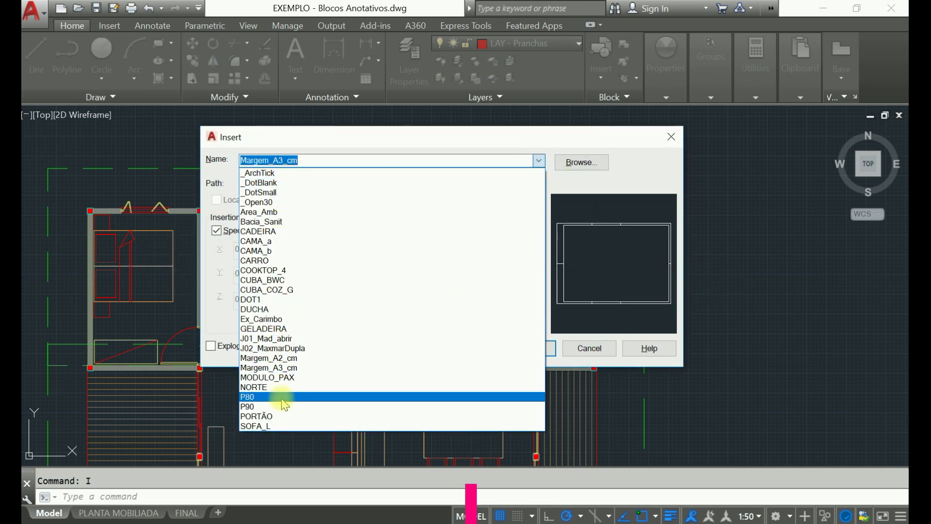
left_click(266, 388)
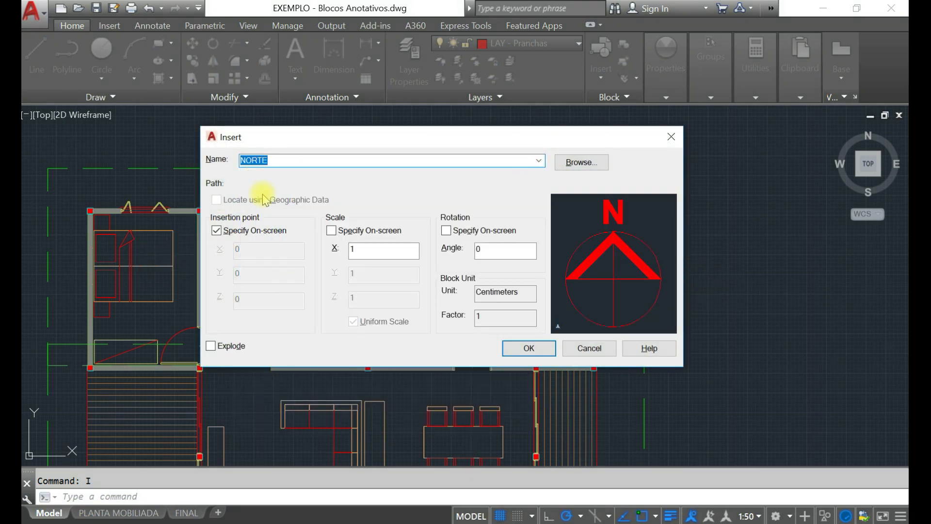
left_click(529, 348)
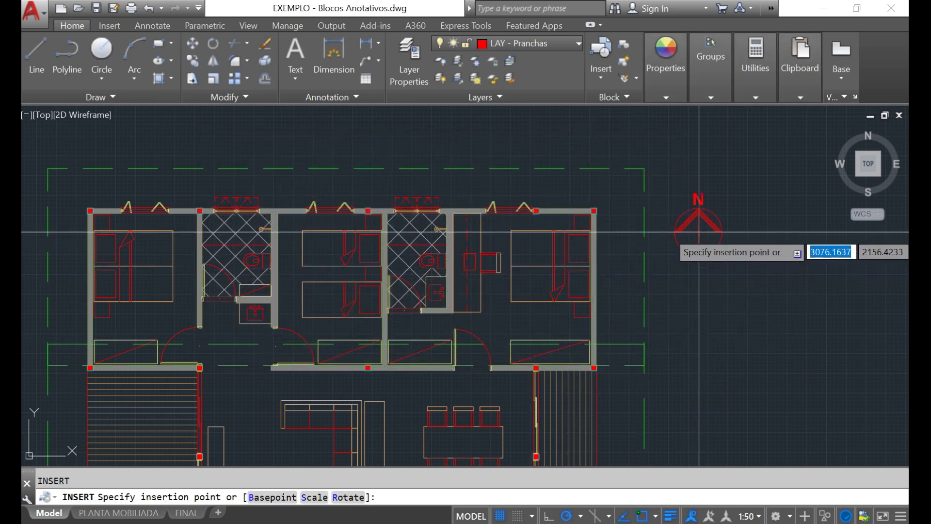
left_click(699, 231)
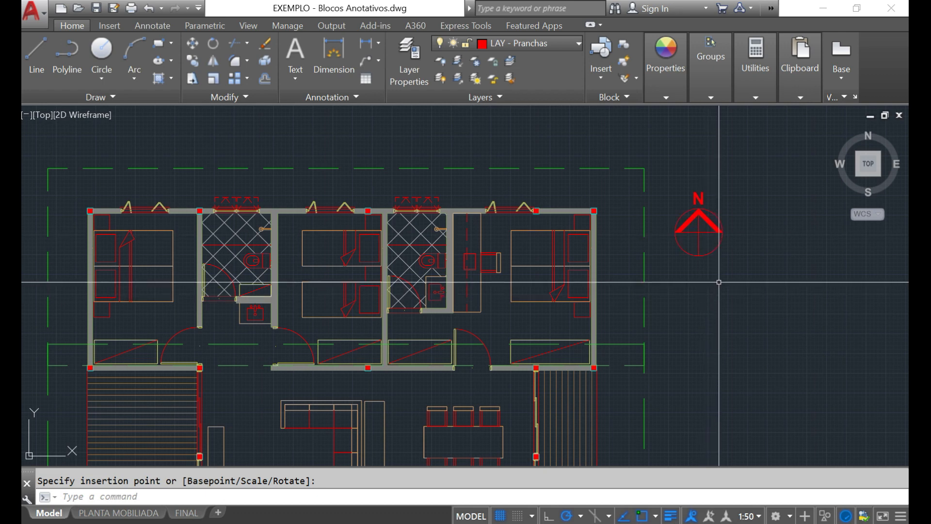
left_click(133, 513)
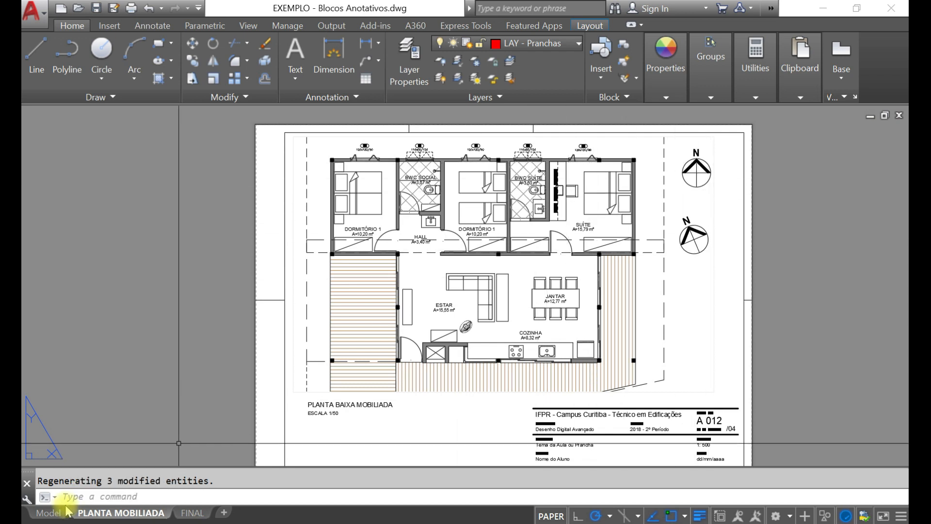
Step: Back in model space, set the annotation scale to 1:100 and insert a second NORTE block below the first one
left_click(48, 513)
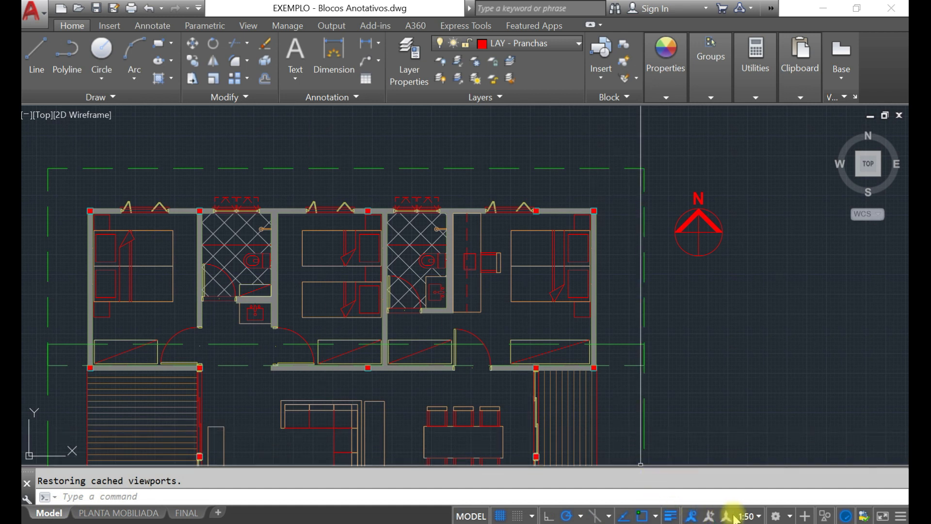
left_click(749, 516)
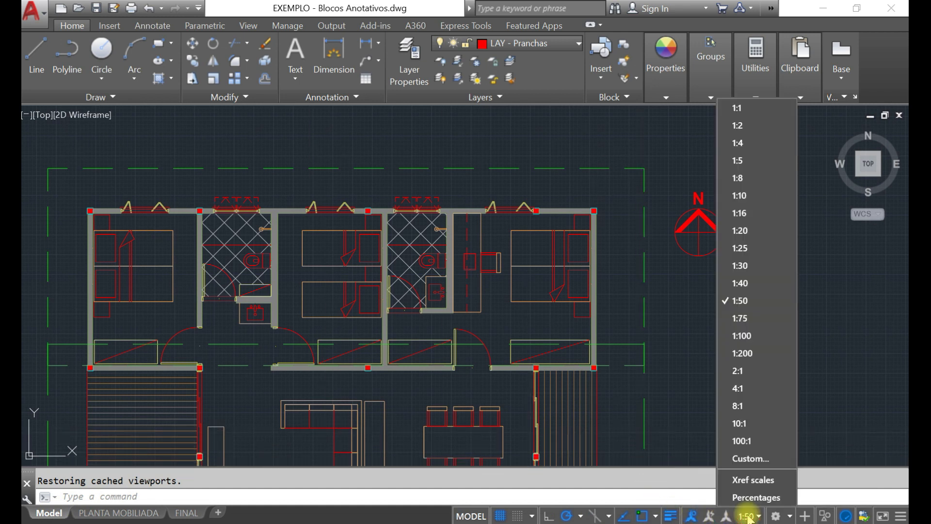
left_click(743, 335)
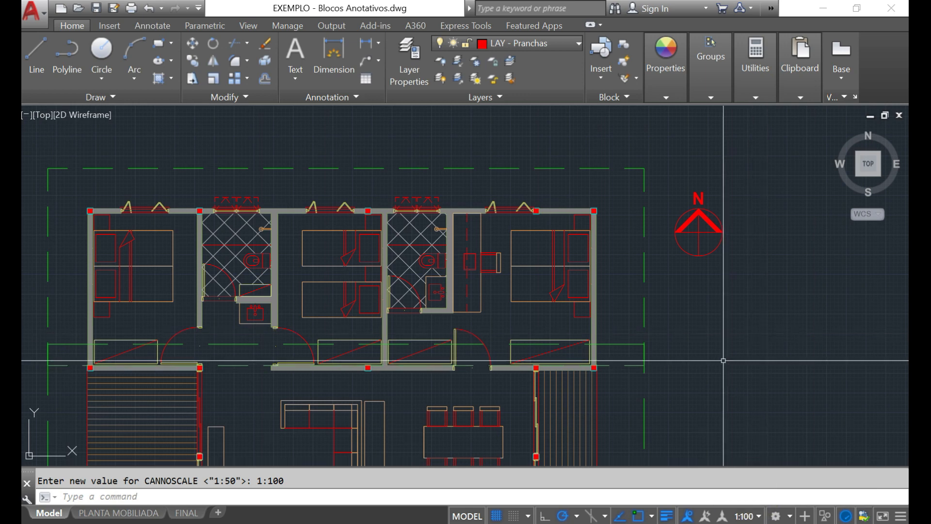
key("Return")
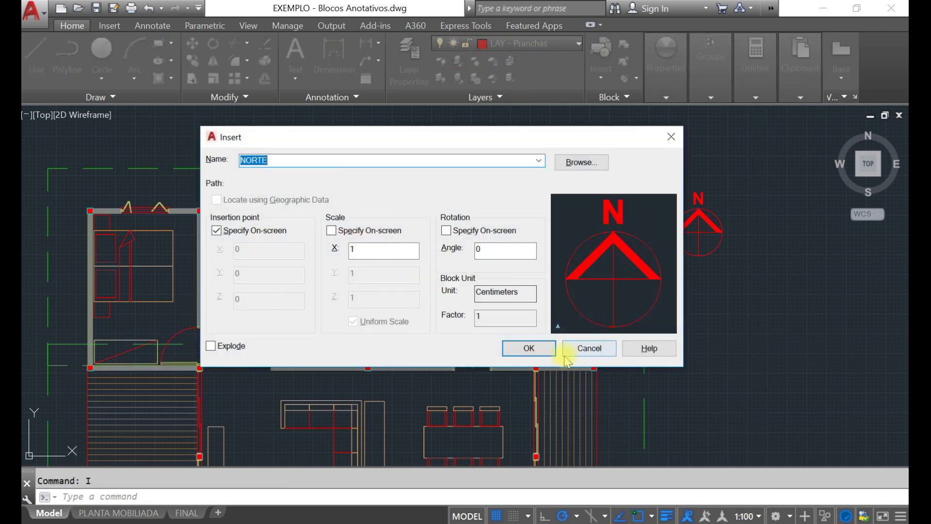
left_click(530, 348)
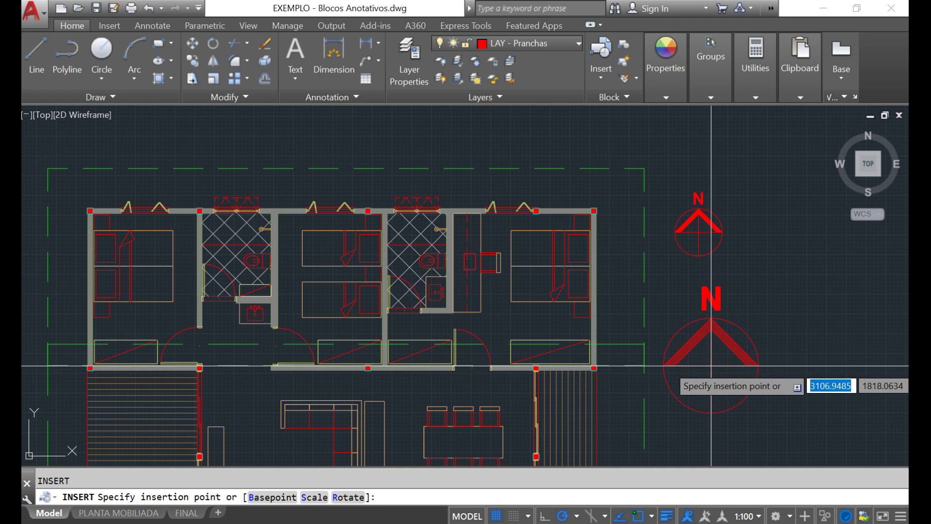
left_click(760, 361)
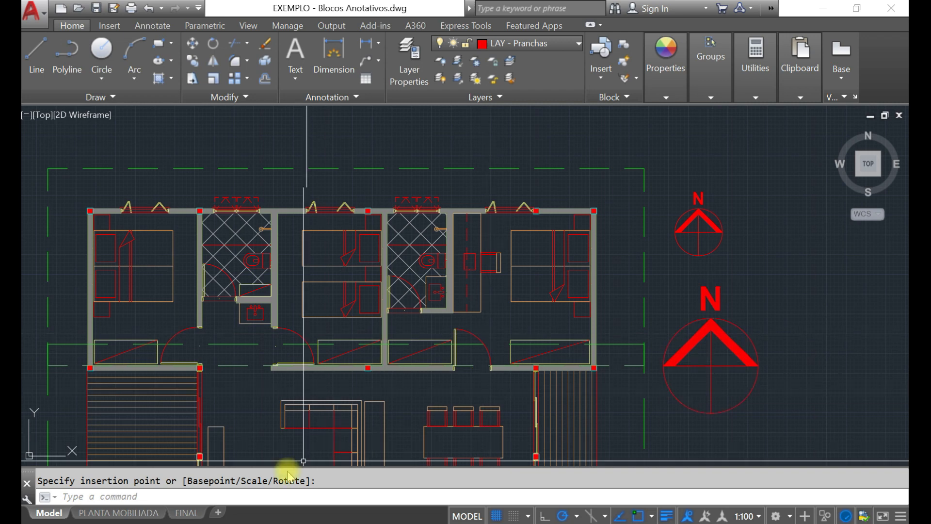
Step: On the PLANTA MOBILIADA sheet, select the floor plan viewport and set its scale to 1:100
mouse_move(138, 517)
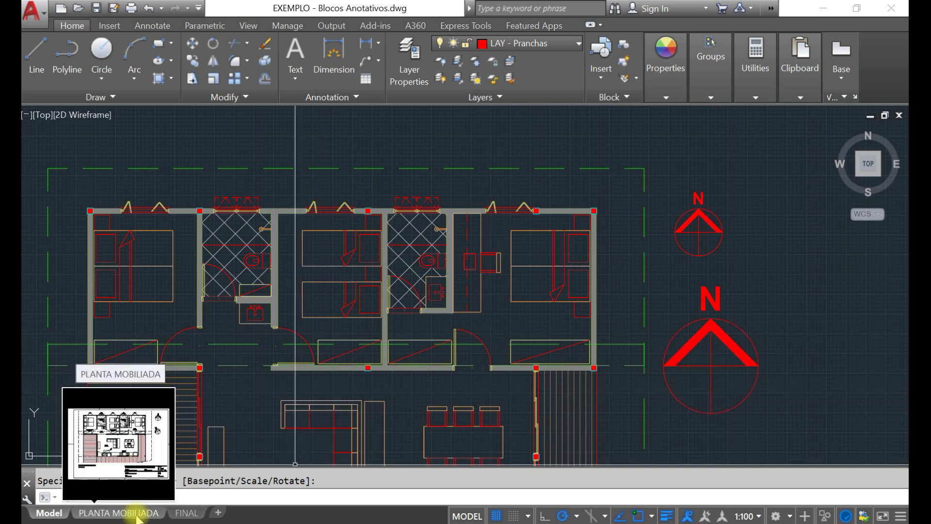
left_click(137, 515)
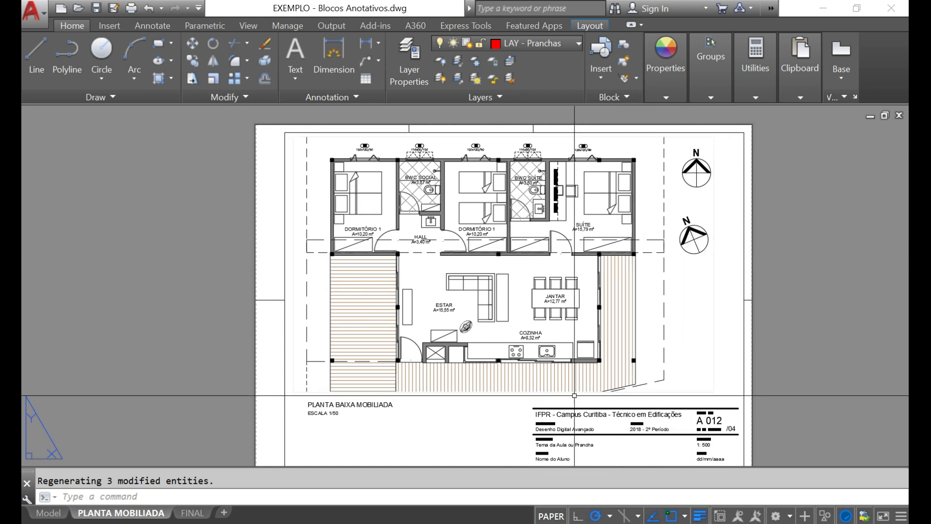
left_click(715, 365)
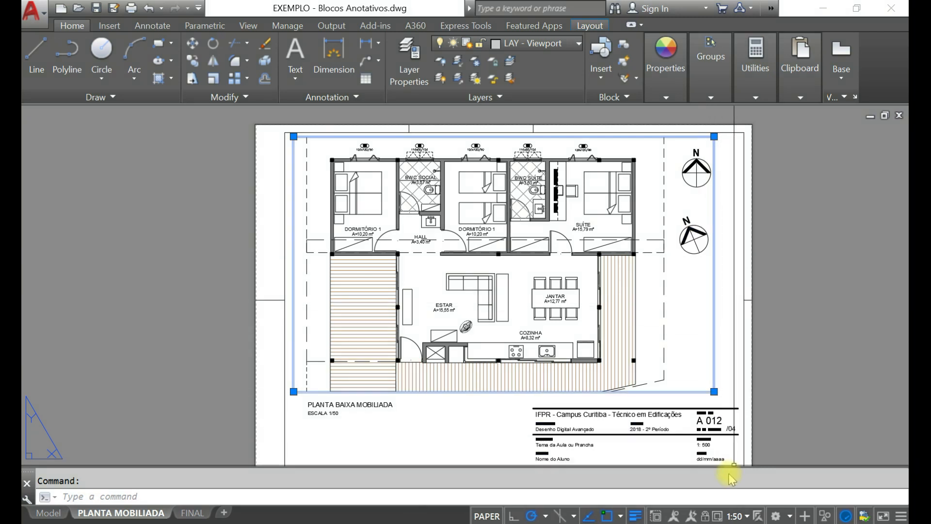
left_click(737, 515)
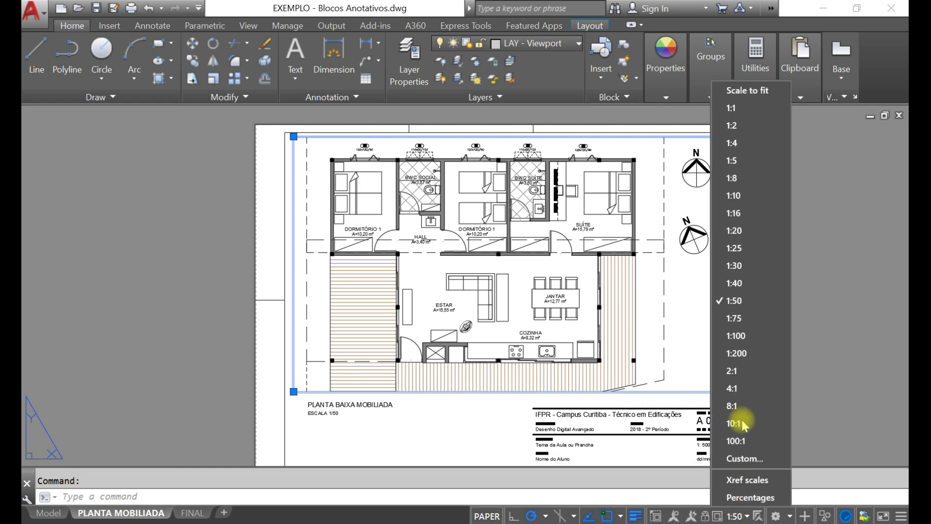
left_click(747, 333)
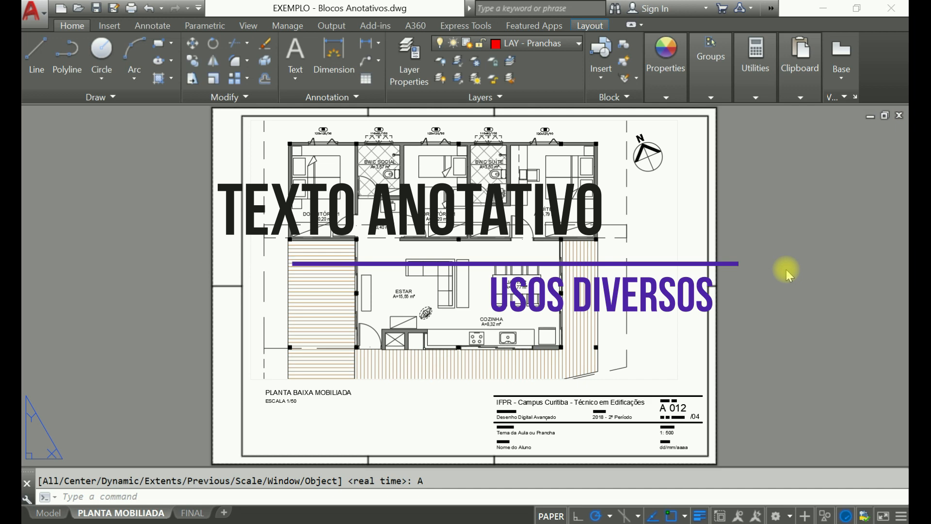
Step: Make the non-annotative Standard text style current in the Text Style settings
scroll(589, 186, "up", 6)
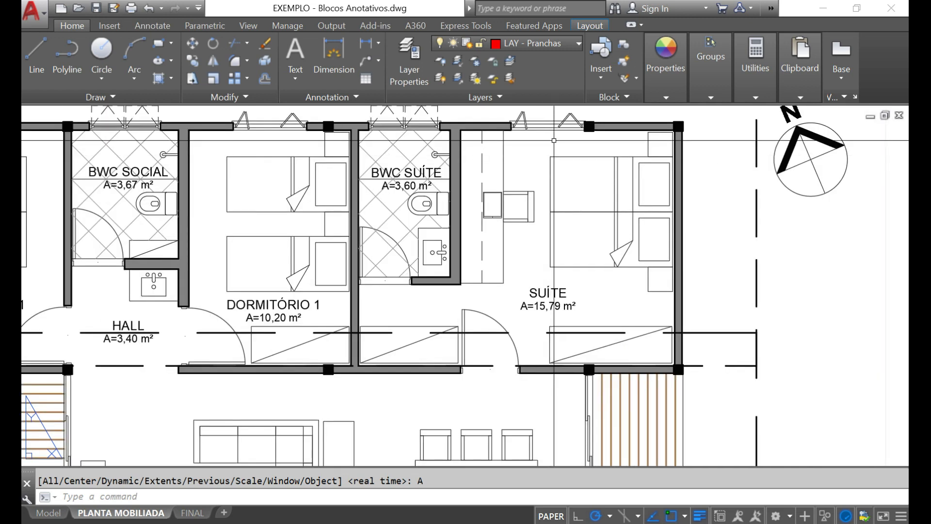
scroll(551, 154, "up", 2)
scroll(502, 167, "down", 2)
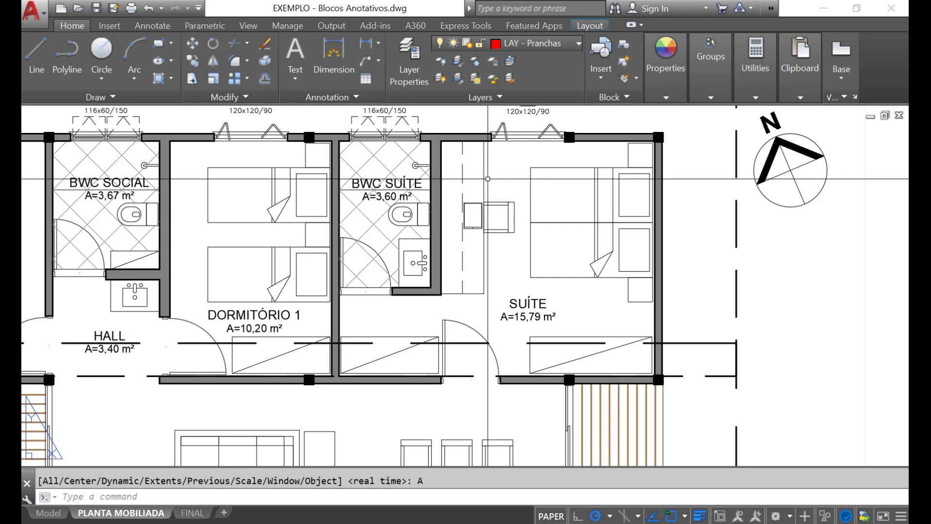
type("st")
key("Return")
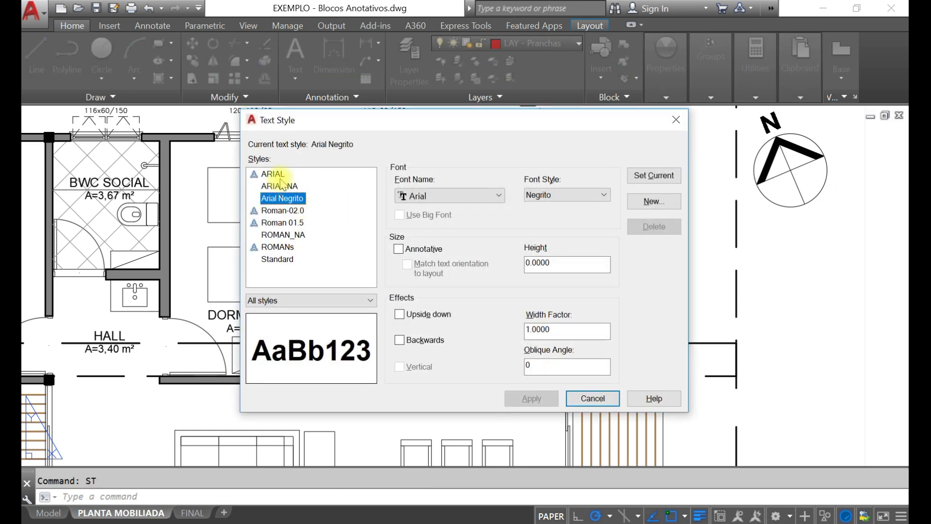
left_click(277, 261)
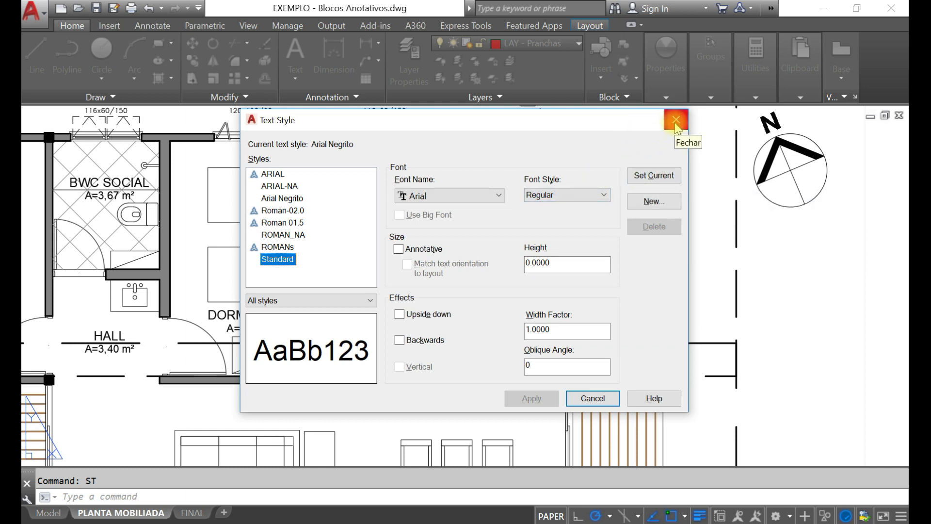
left_click(661, 177)
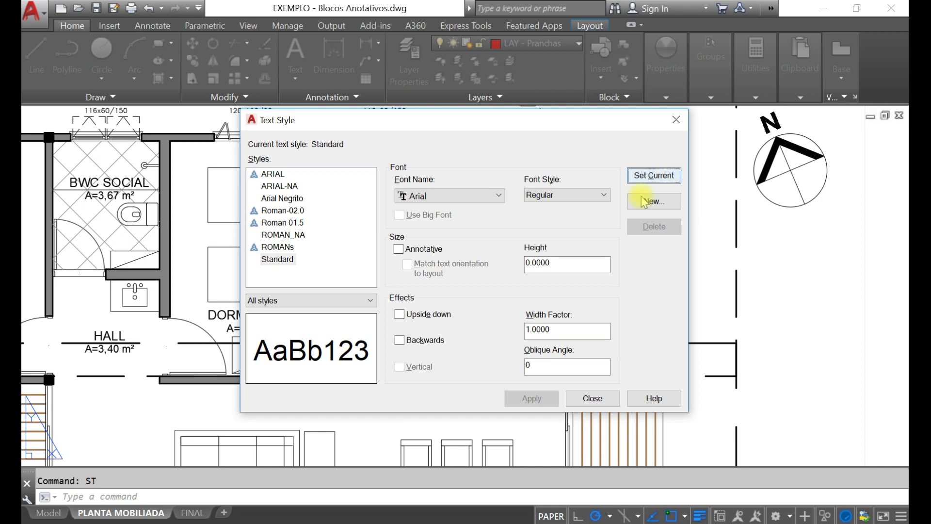
left_click(592, 398)
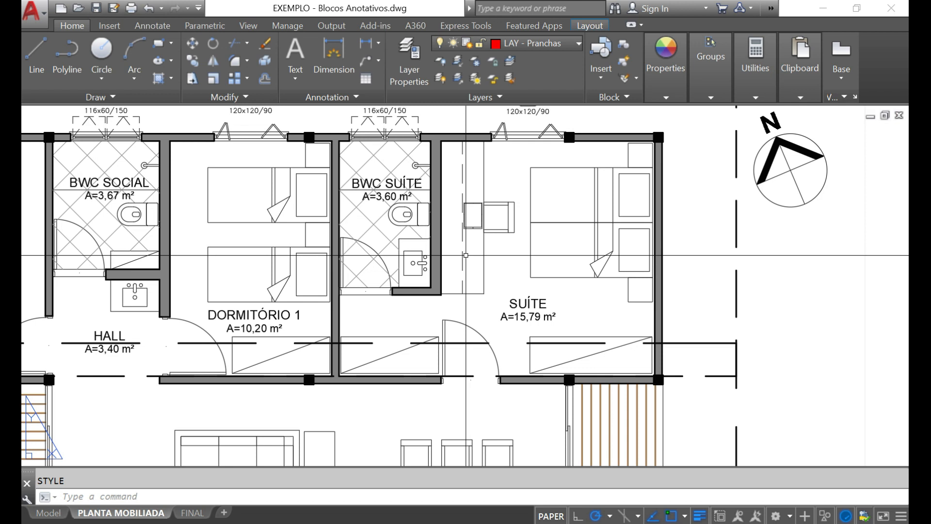
Step: Write single-line text "PROJ. ESTANTE SUPERIOR" with height 0.2 and 90° rotation, centred on the dashed shelf line in the SUÍTE
type("st")
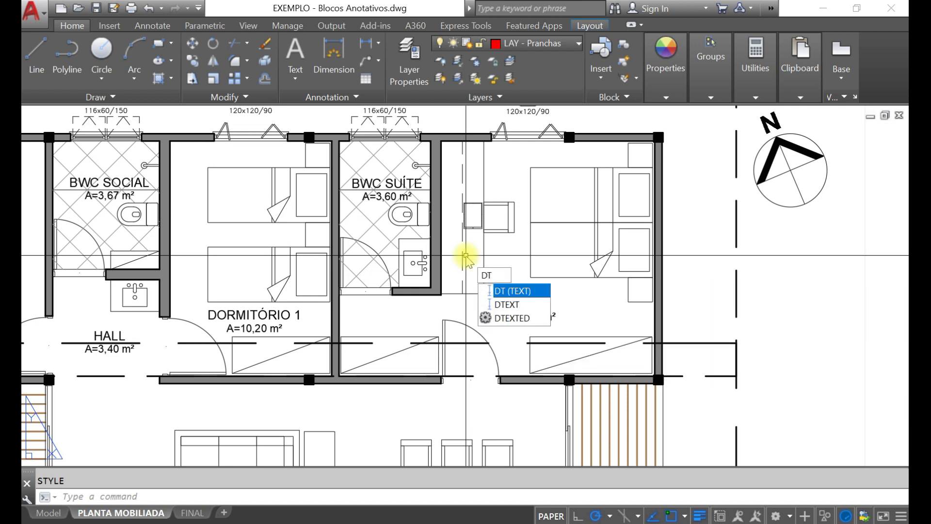
key("Return")
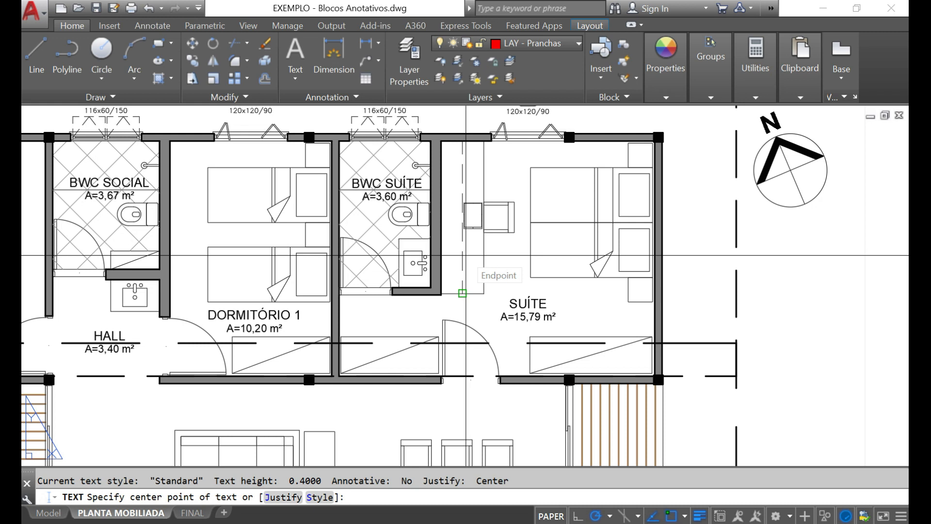
left_click(463, 214)
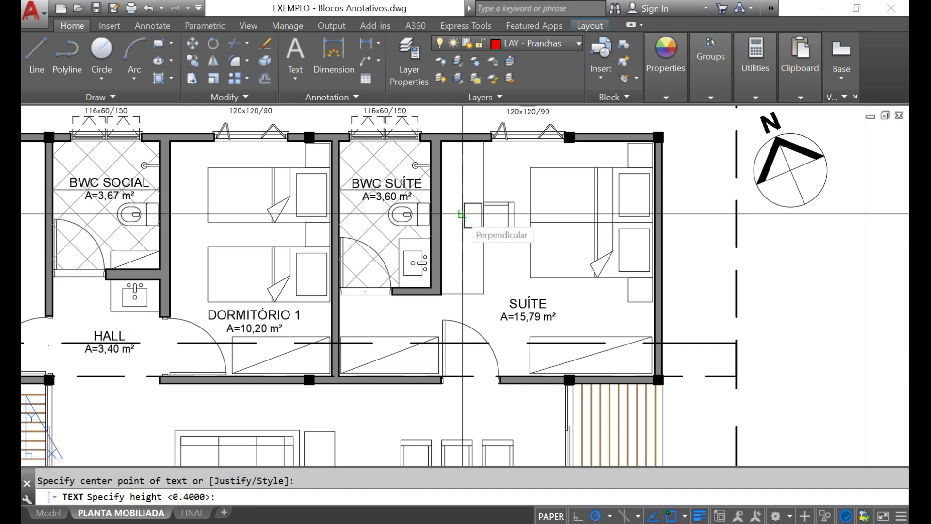
type(".2")
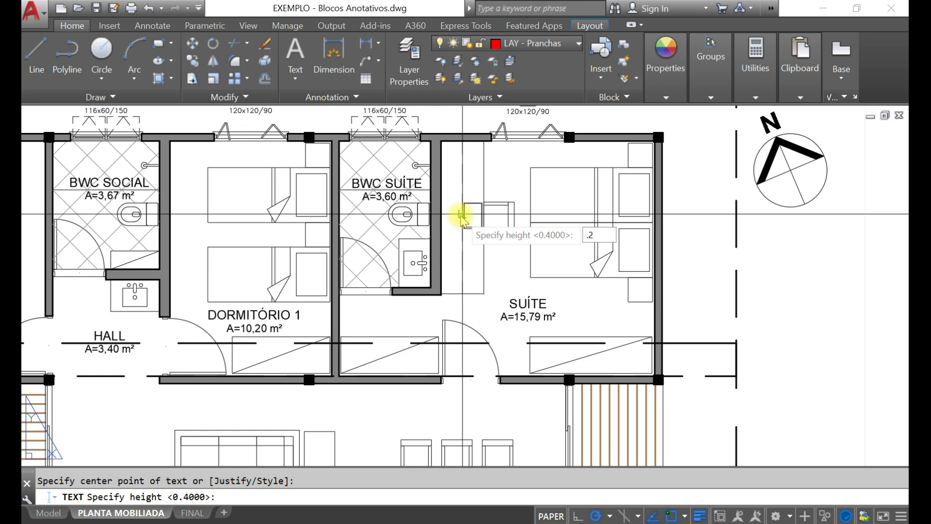
key("Return")
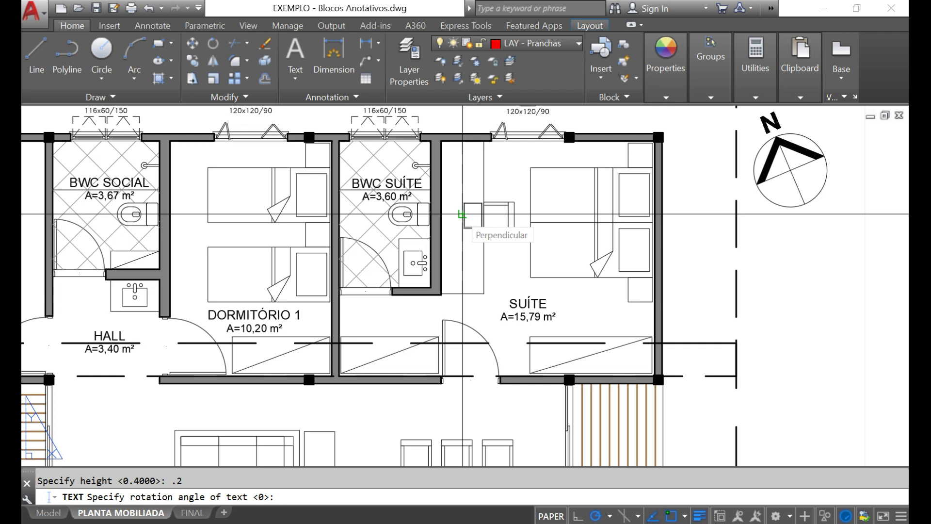
type("90")
key("Return")
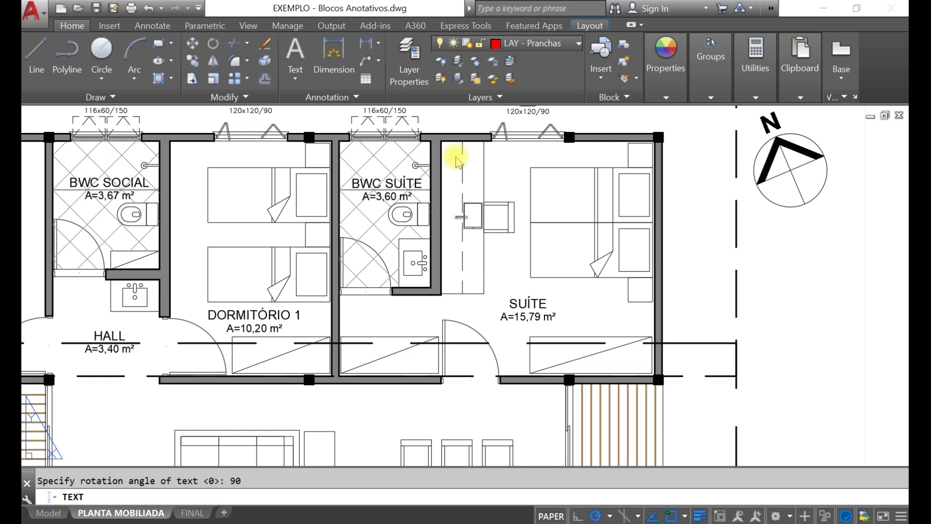
type("PROJ. ESTANTE SUPER")
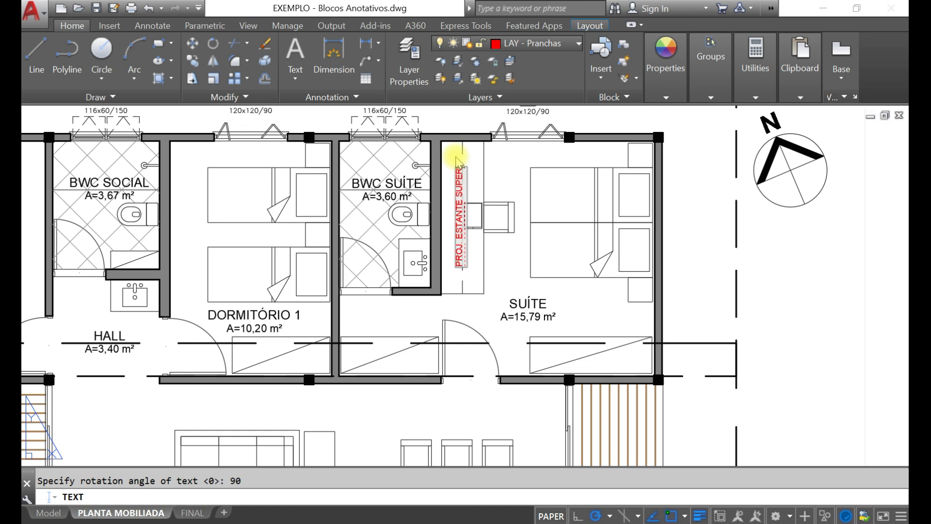
type("IOR")
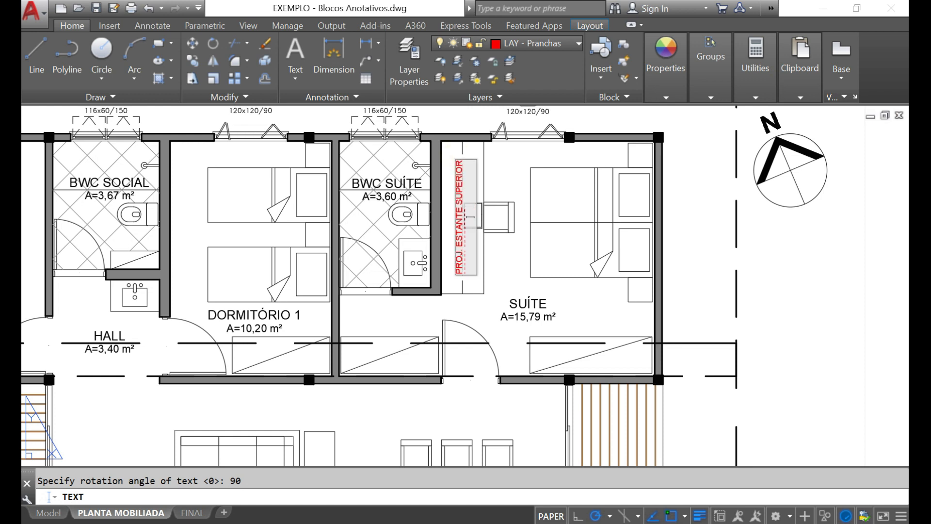
key("Return")
key("Return")
Step: Move the shelf label slightly left so it sits clear of the dashed line
left_click(459, 218)
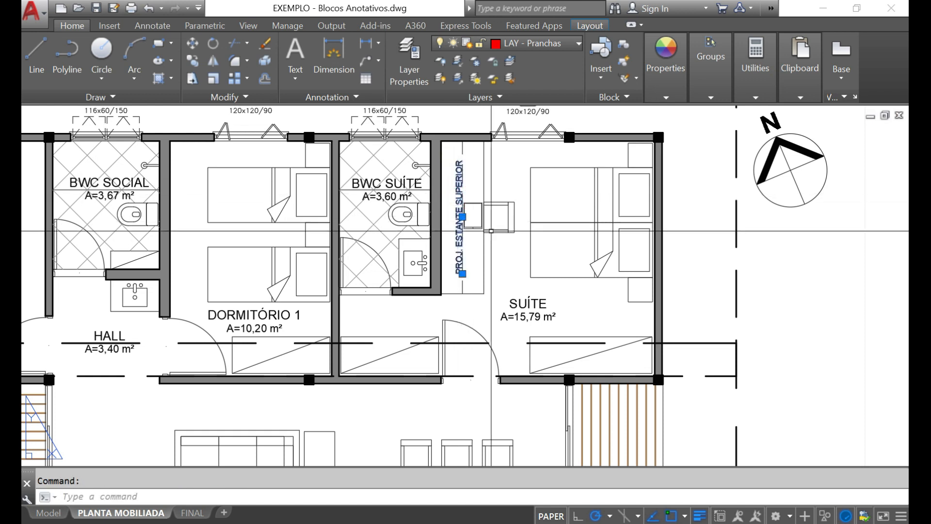
type("m")
key("Return")
left_click(539, 151)
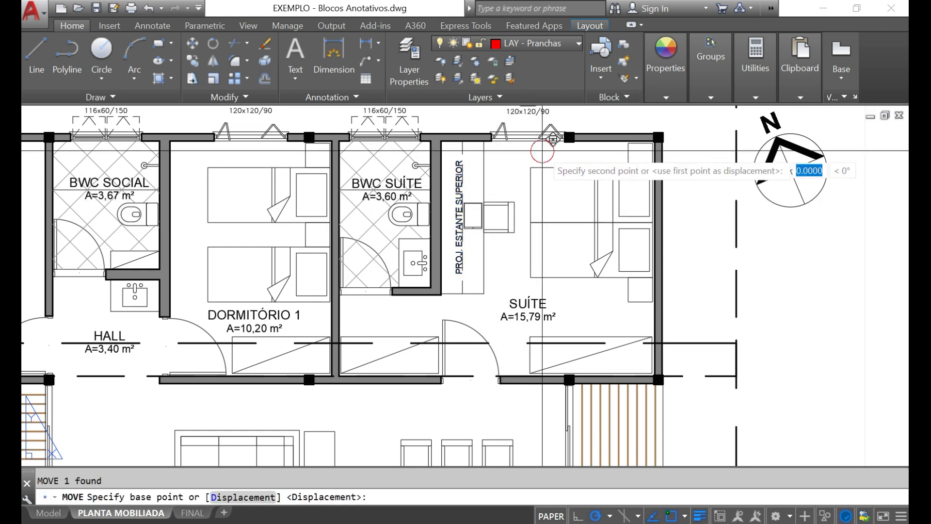
left_click(538, 152)
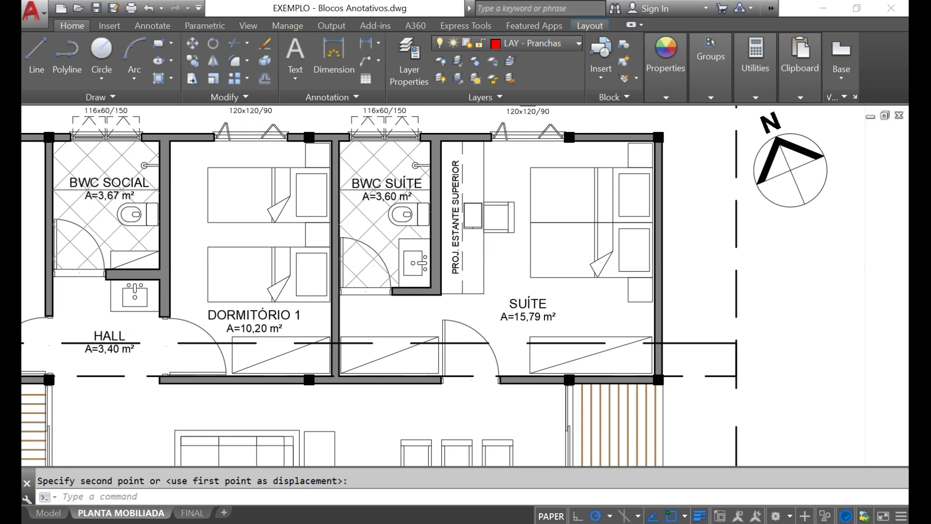
Step: Write single-line text "PROJEÇÃO TELHADO" with height 0.3 and 90° rotation, just left of the dashed roof line by the north symbol
scroll(642, 226, "down", 2)
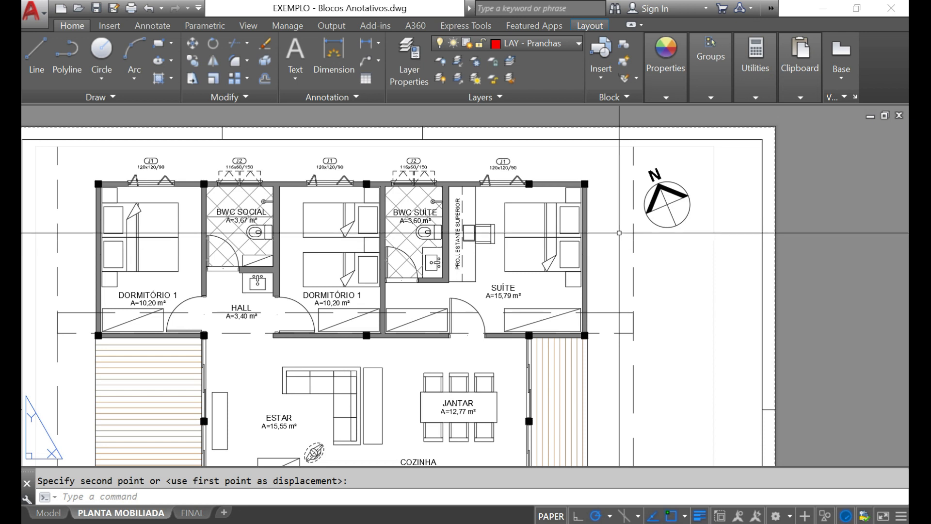
scroll(621, 233, "up", 2)
type("text")
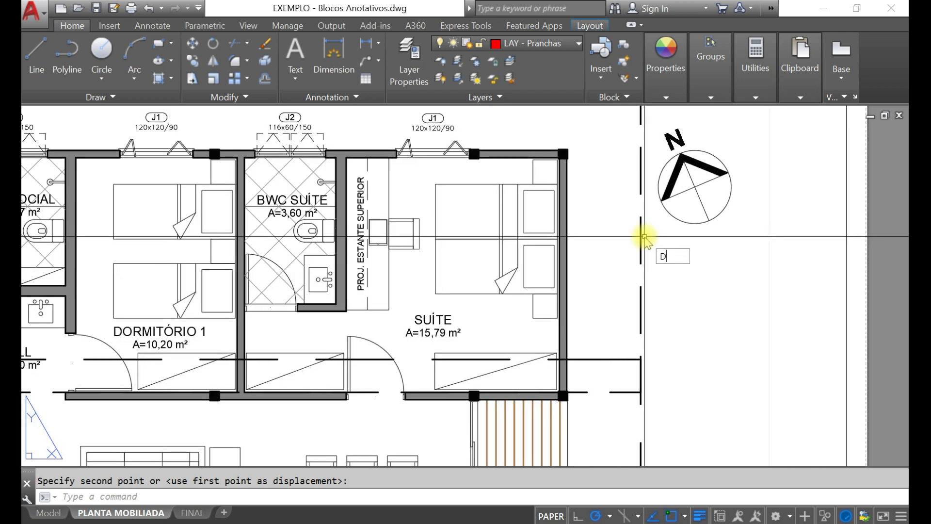
key("Return")
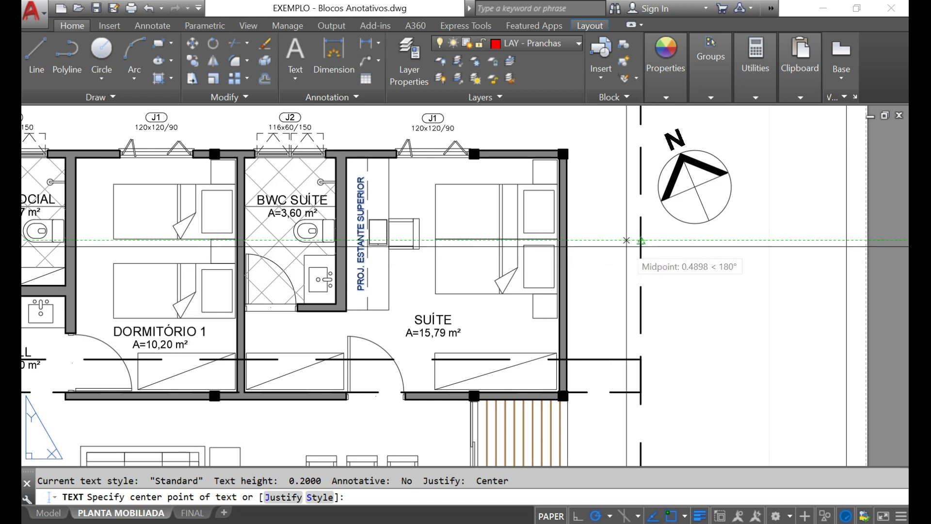
left_click(634, 239)
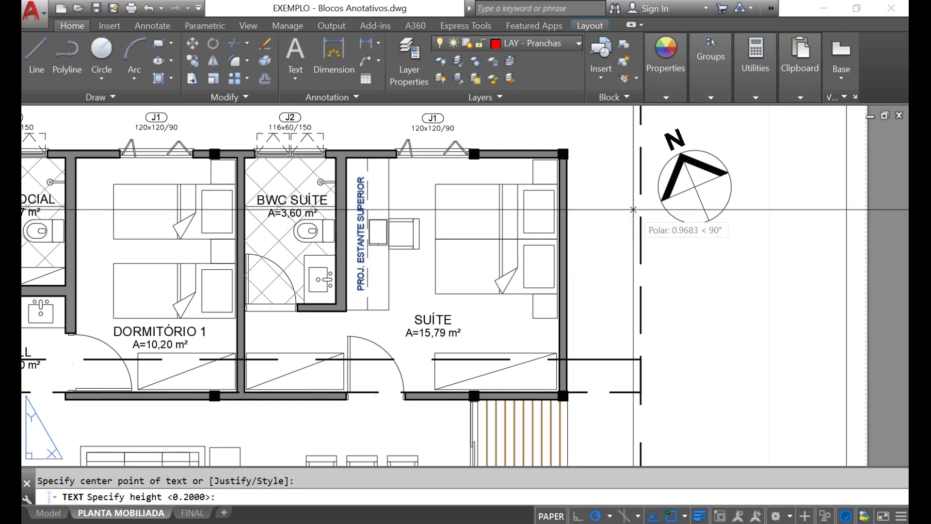
type("0.3")
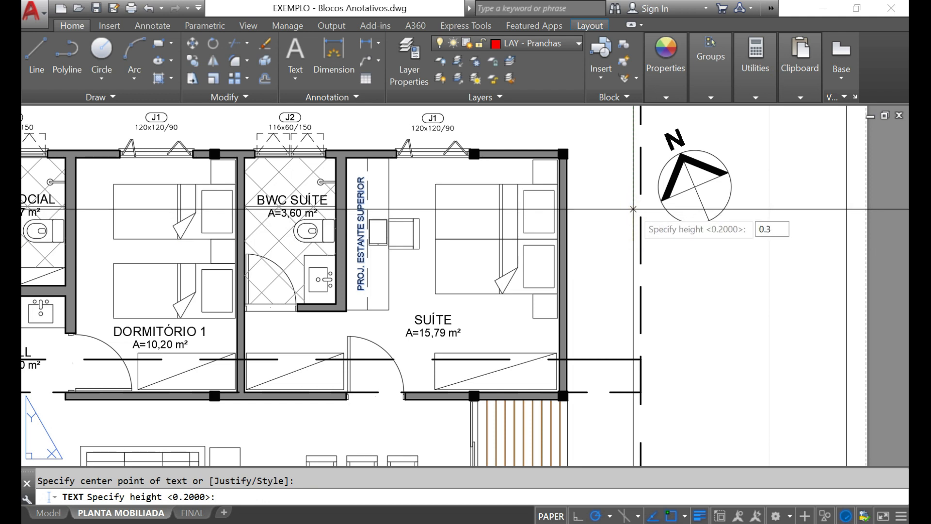
key("Return")
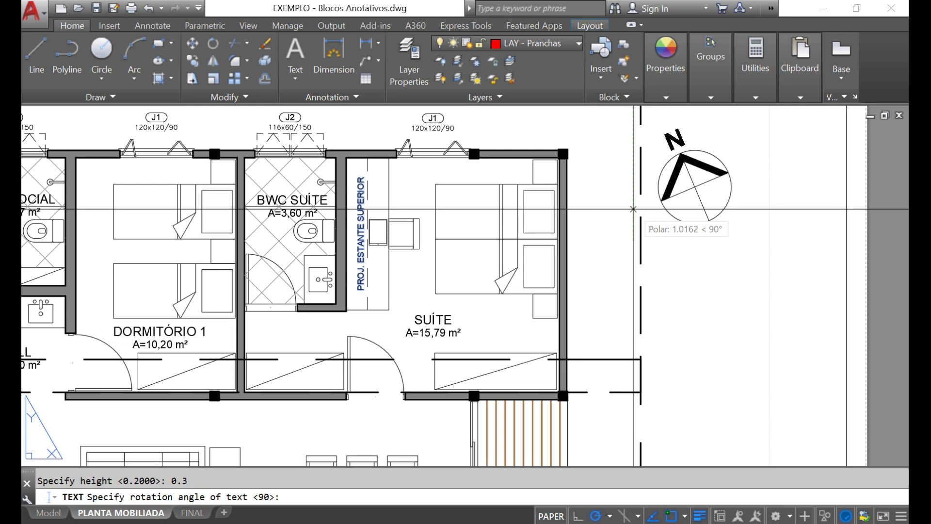
left_click(634, 209)
type("P")
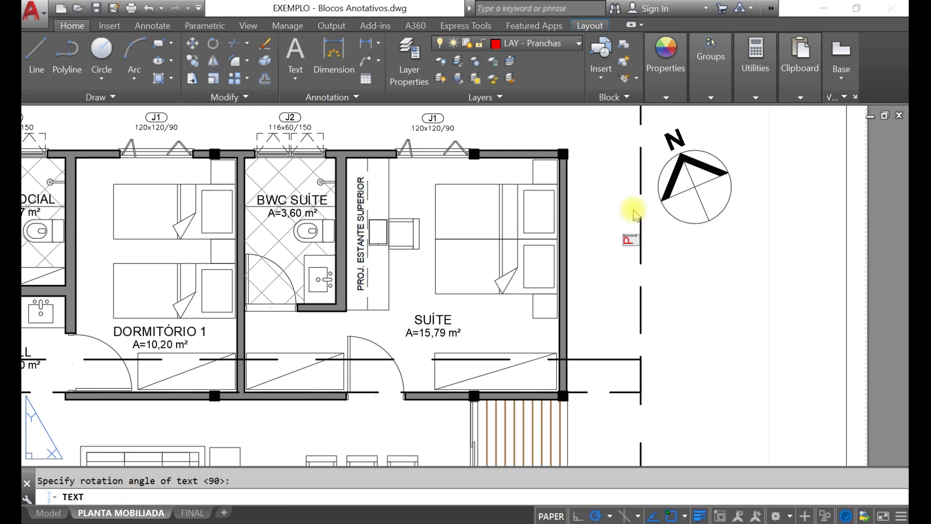
type("ROJE")
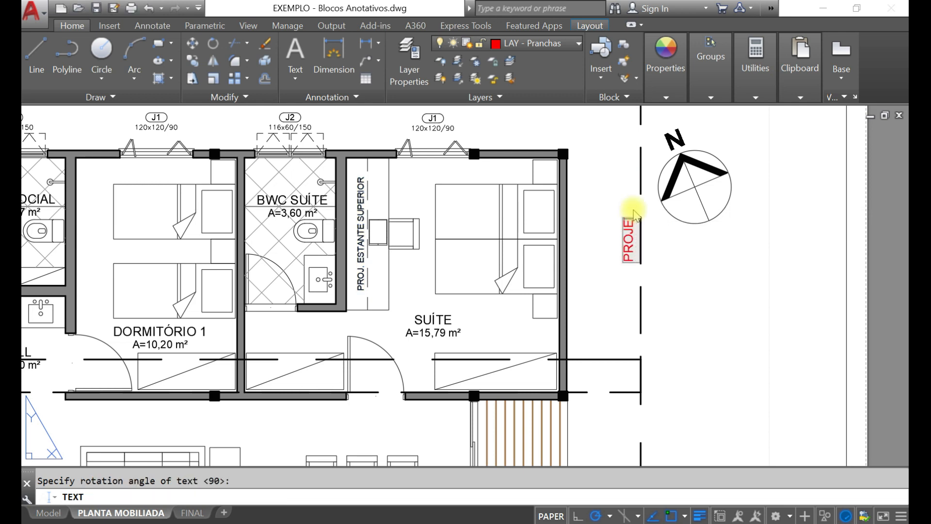
type("CÃO TECH")
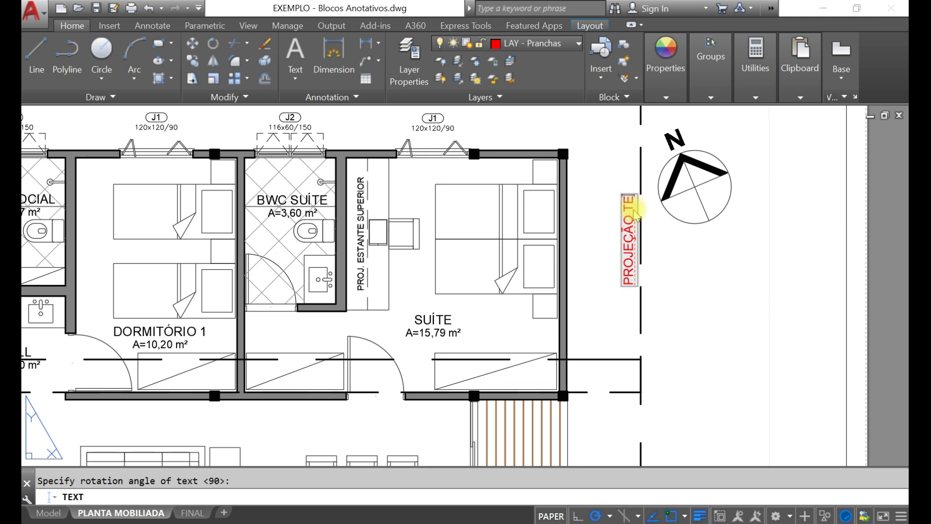
key("BackSpace")
key("BackSpace")
type("LHADO")
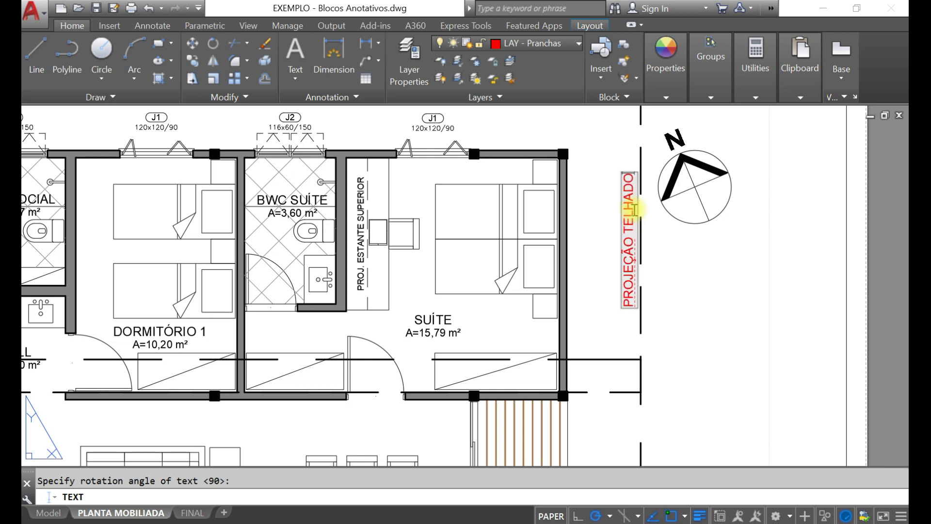
key("Return")
key("Return")
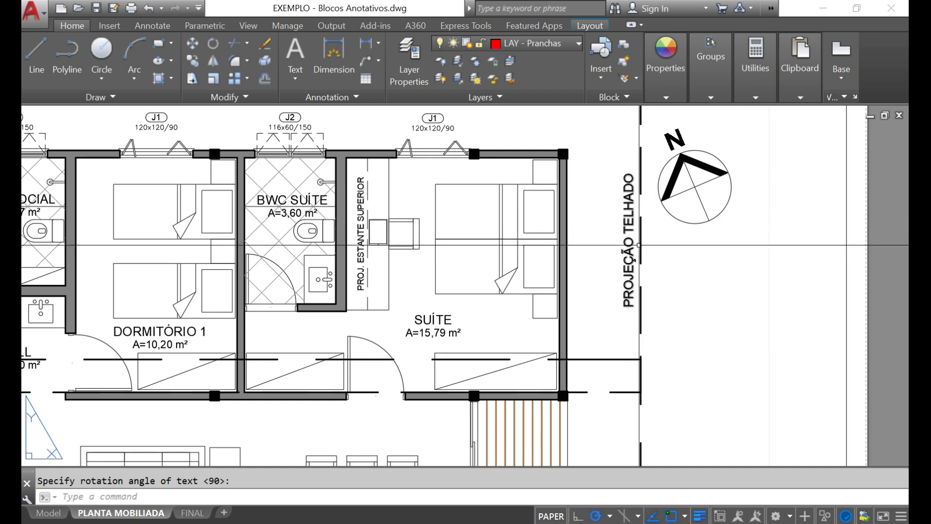
Step: Switch to model space and make the annotative ARIAL text style current
scroll(637, 245, "down", 2)
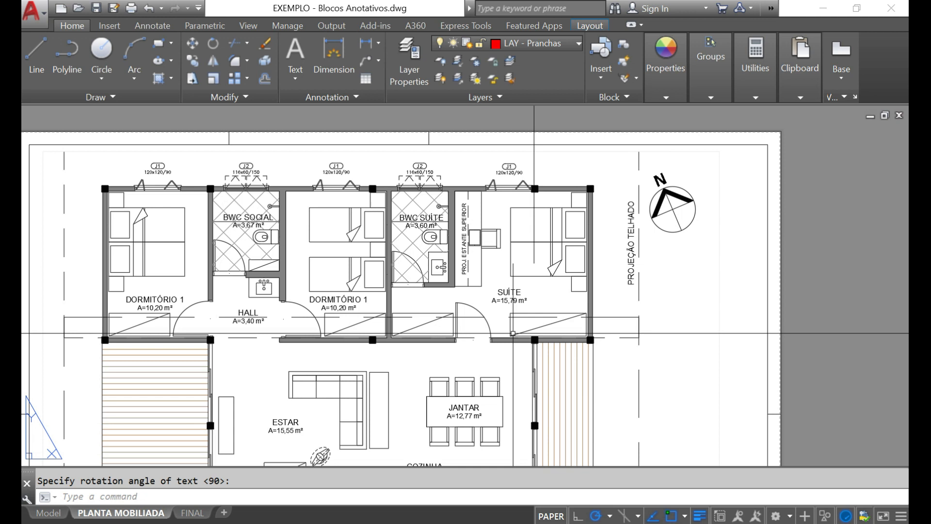
left_click(49, 515)
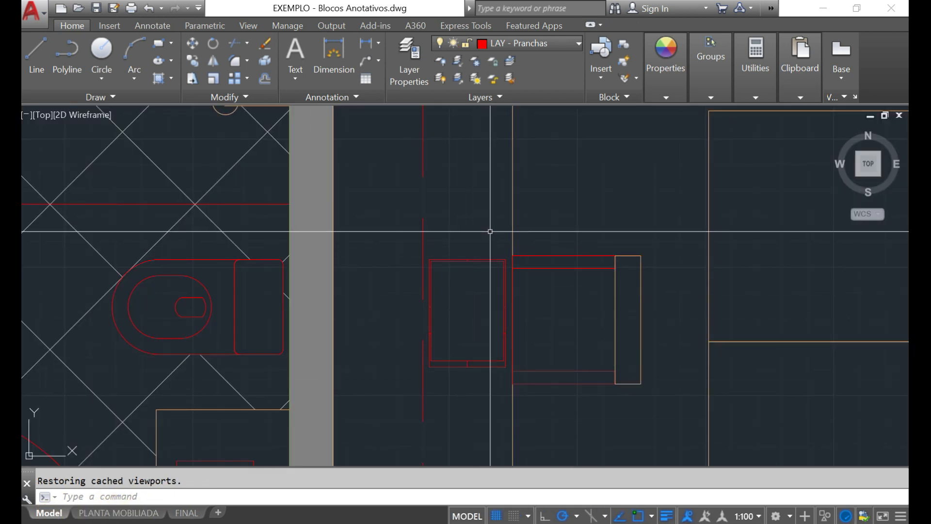
scroll(453, 267, "down", 2)
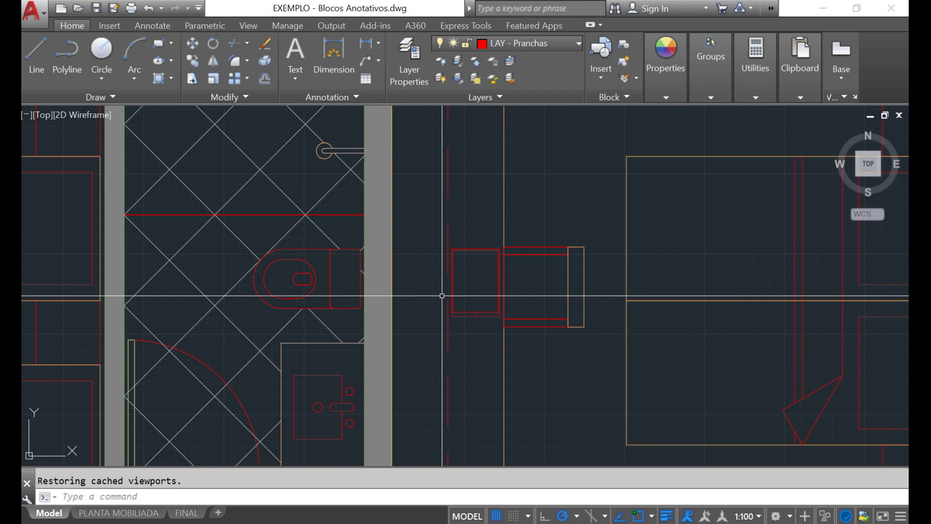
type("ST")
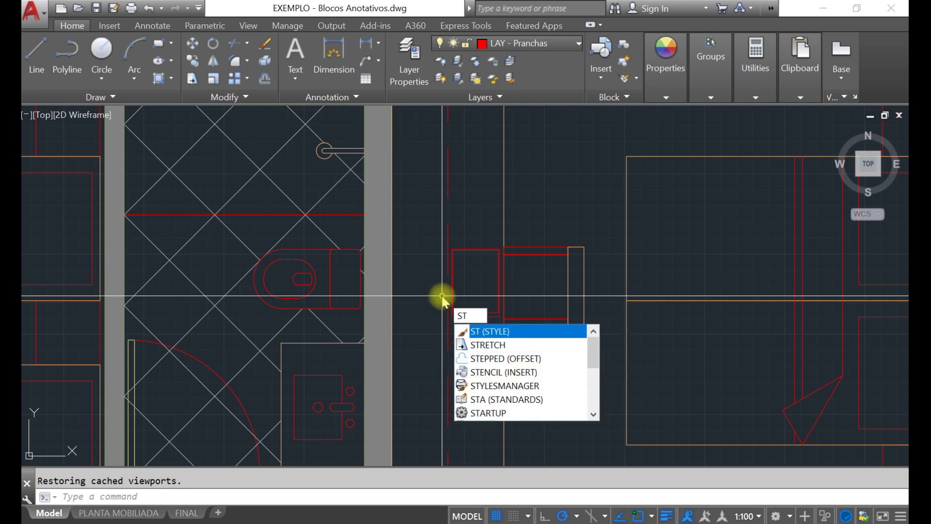
key("Return")
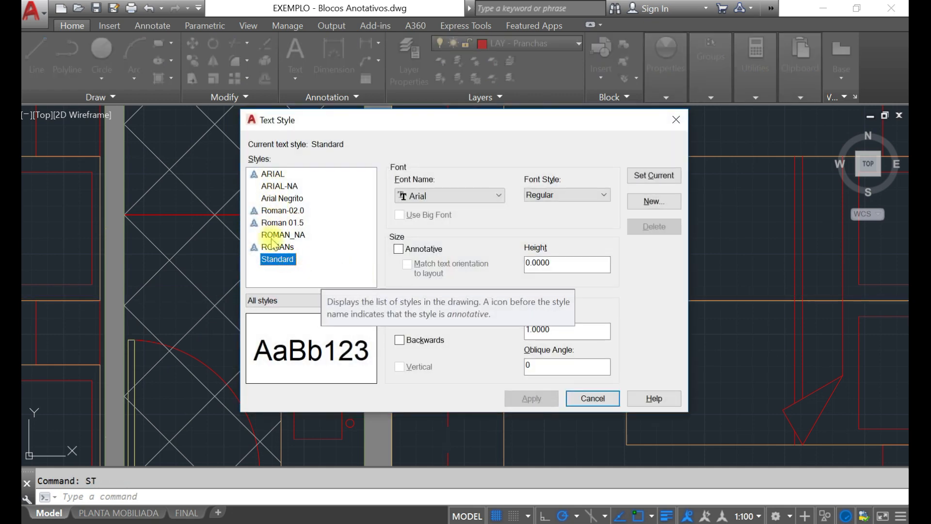
left_click(271, 175)
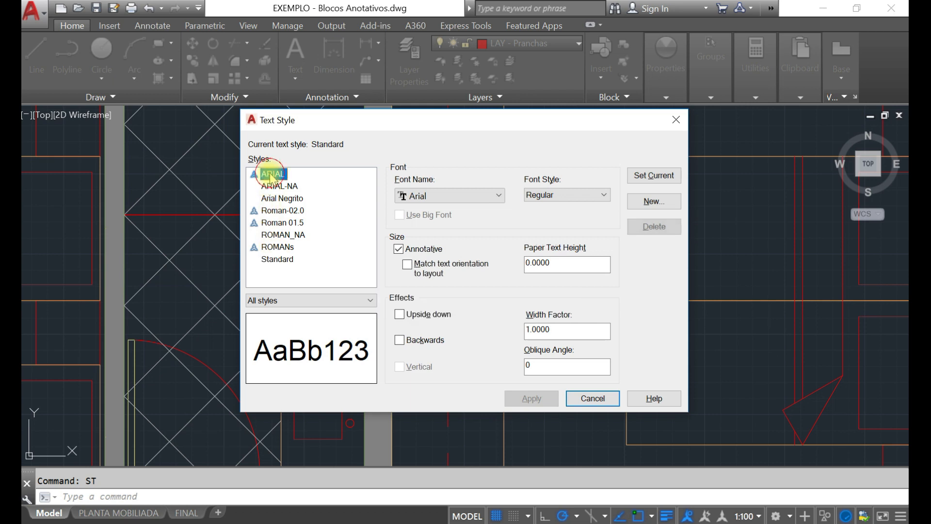
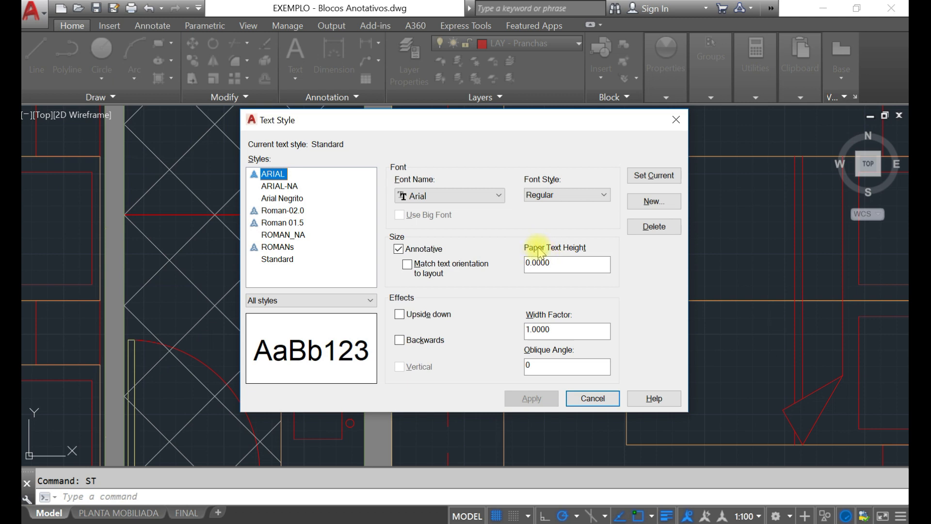
left_click(563, 265)
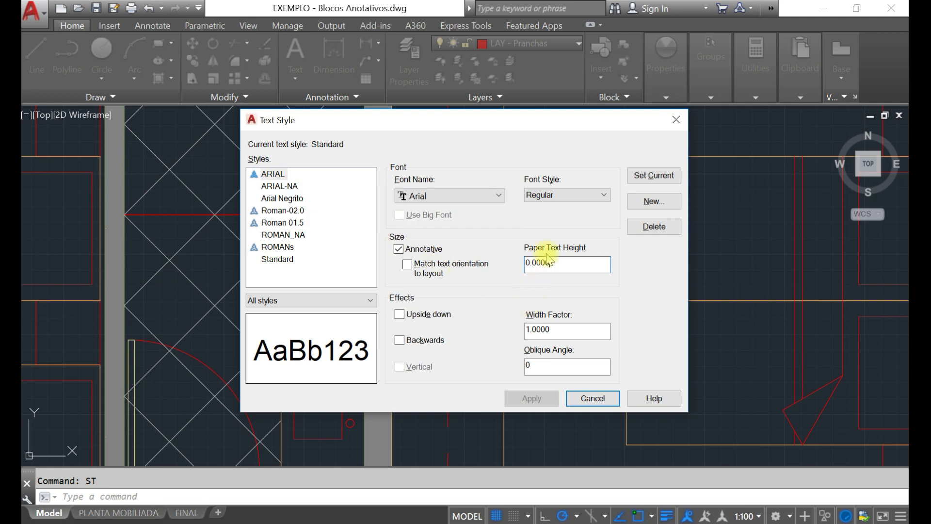
left_click(642, 177)
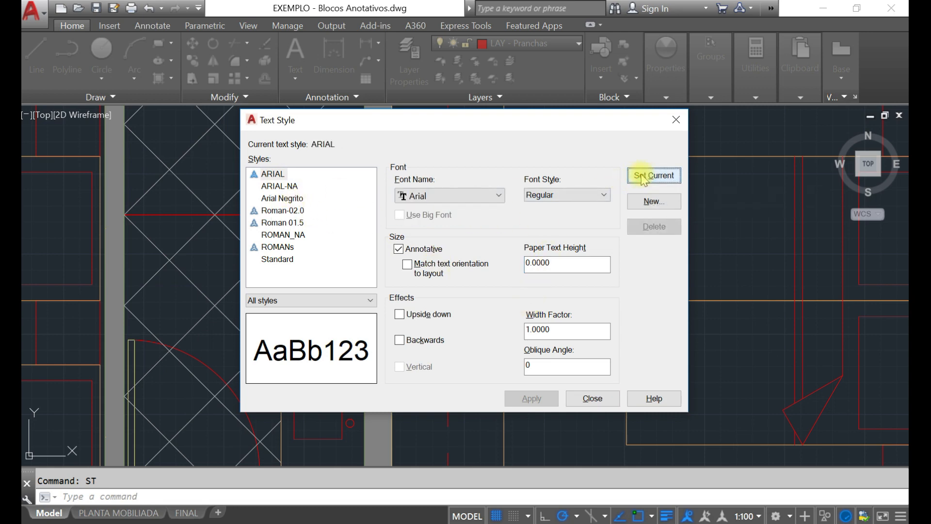
left_click(593, 398)
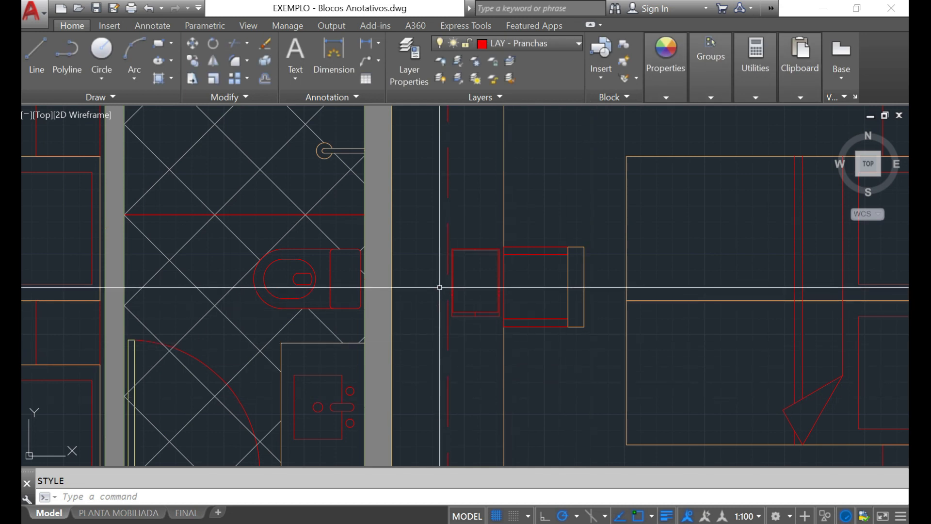
Step: Review the current ARIAL style's annotative and paper text height settings without changing them
type("st")
key("Return")
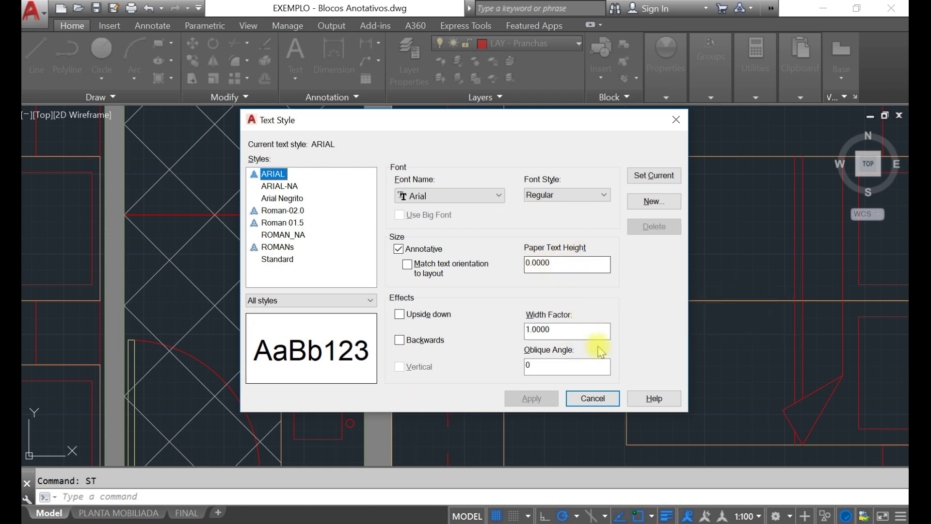
left_click(595, 399)
Step: Write annotative single-line text "PROJ. ESTANTE SUPERIOR" beside the dashed shelf line over the desk, paper height 0.2, rotated 90°
type("dt")
key("Return")
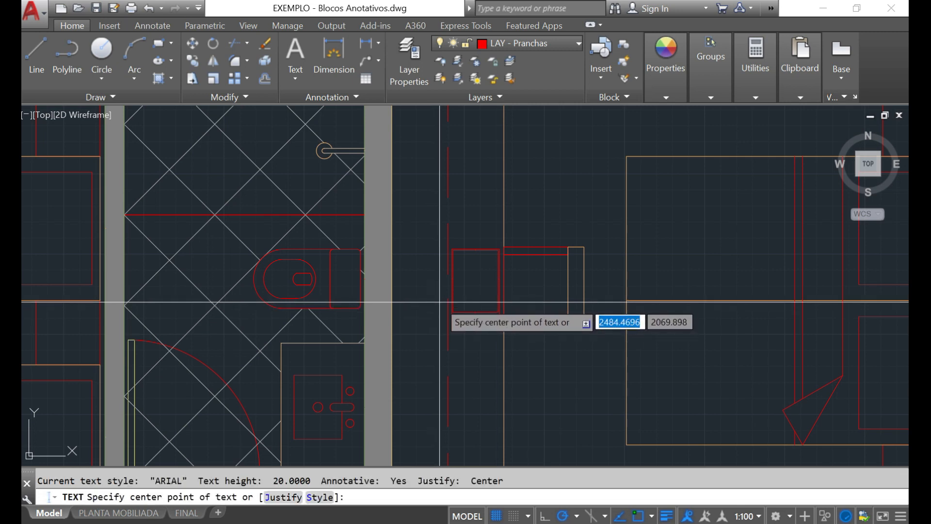
left_click(440, 302)
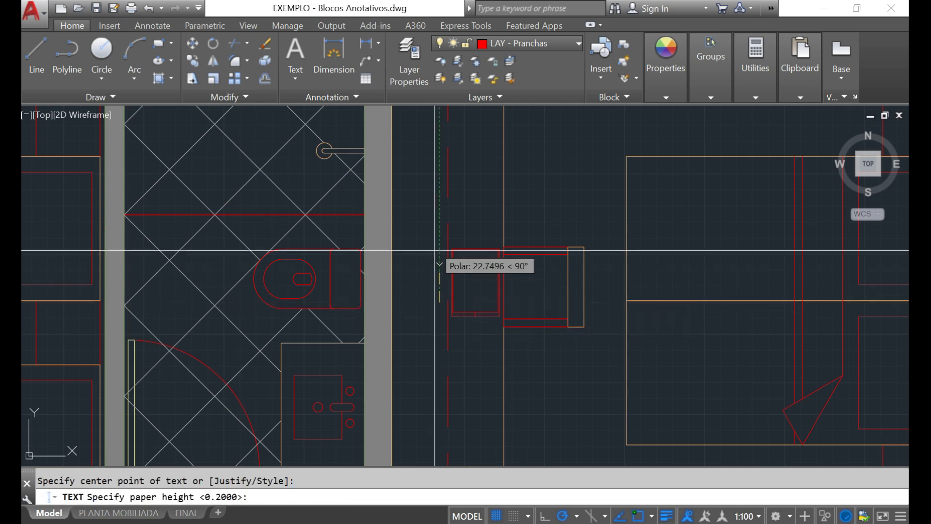
left_click(440, 222)
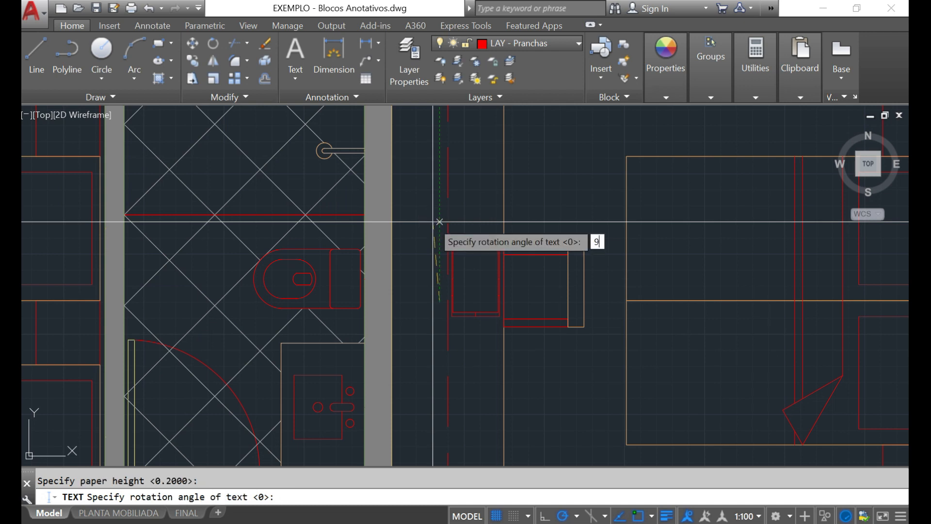
type("90")
key("Return")
type("PROJ.")
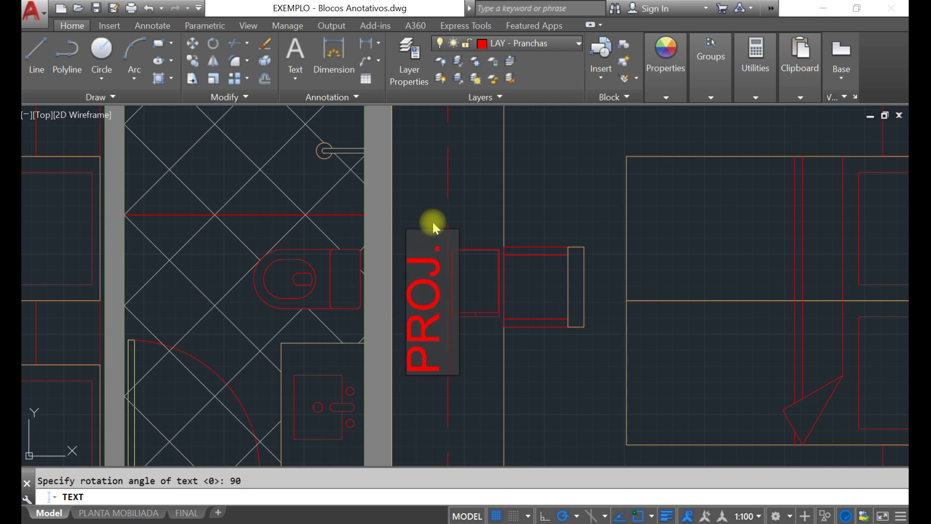
type(" ESTANTE")
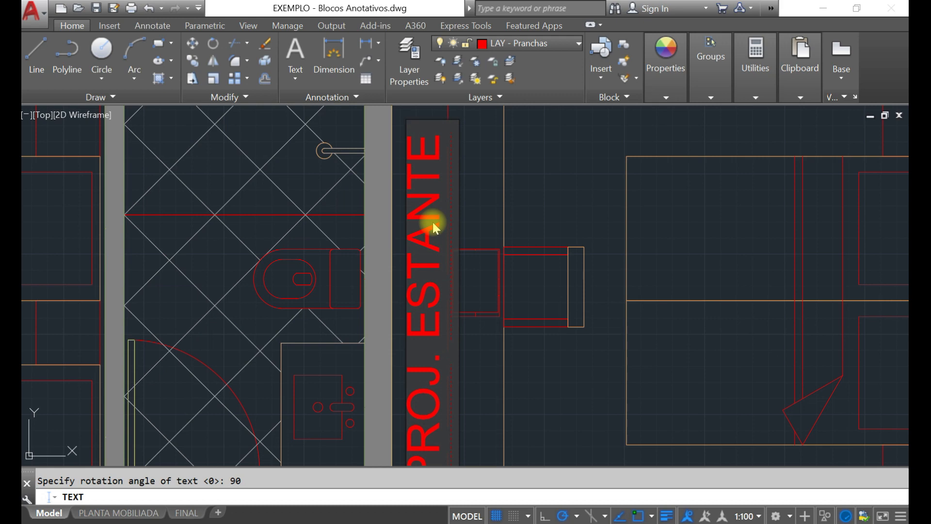
type(" SUPERIOR")
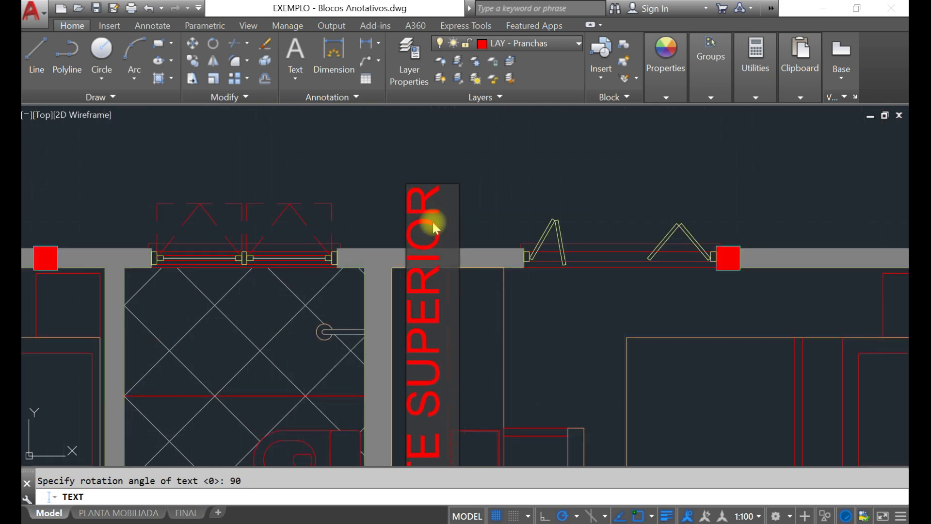
key("Return")
key("Return")
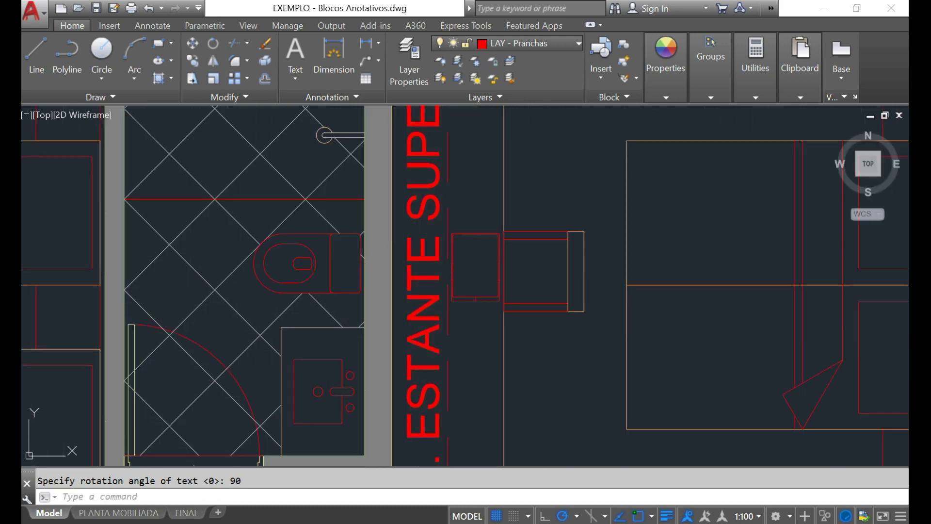
Step: Erase the "PROJ. ESTANTE SUPERIOR" text beside the dashed shelf line
scroll(404, 231, "down", 5)
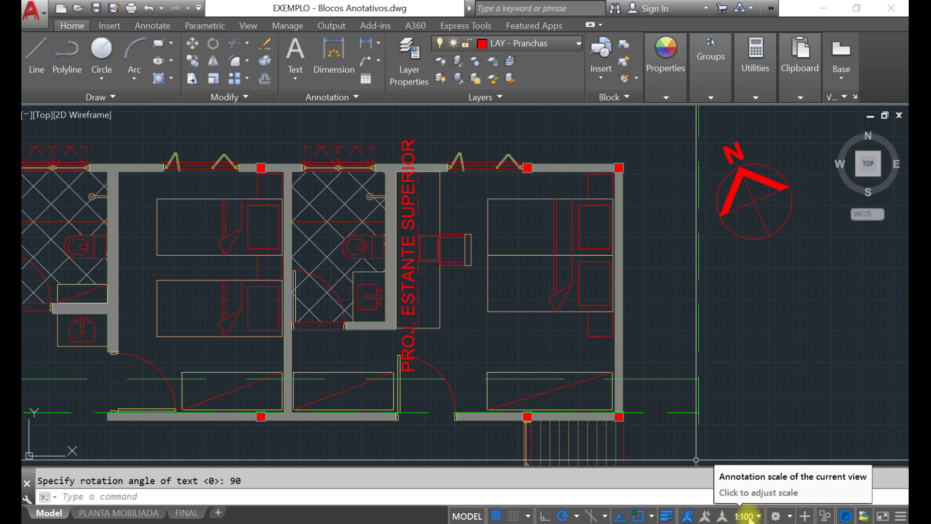
left_click(405, 244)
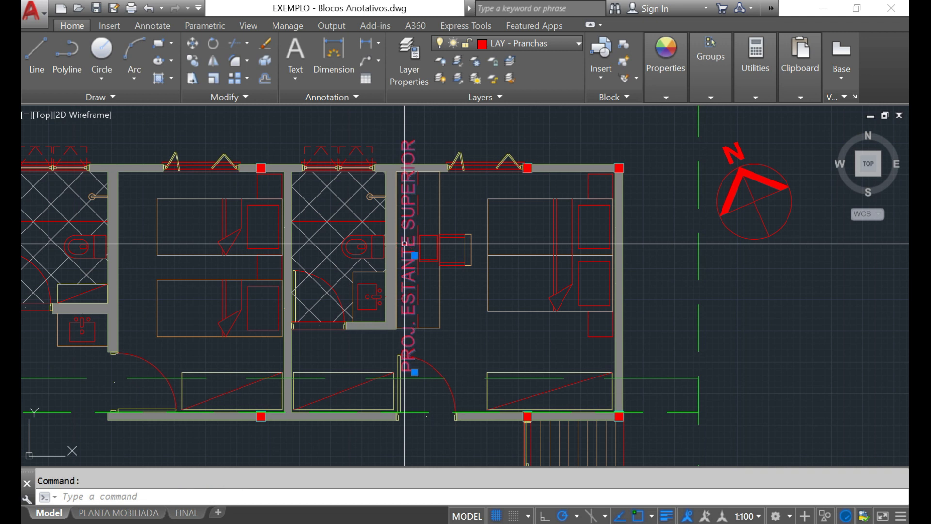
key("Delete")
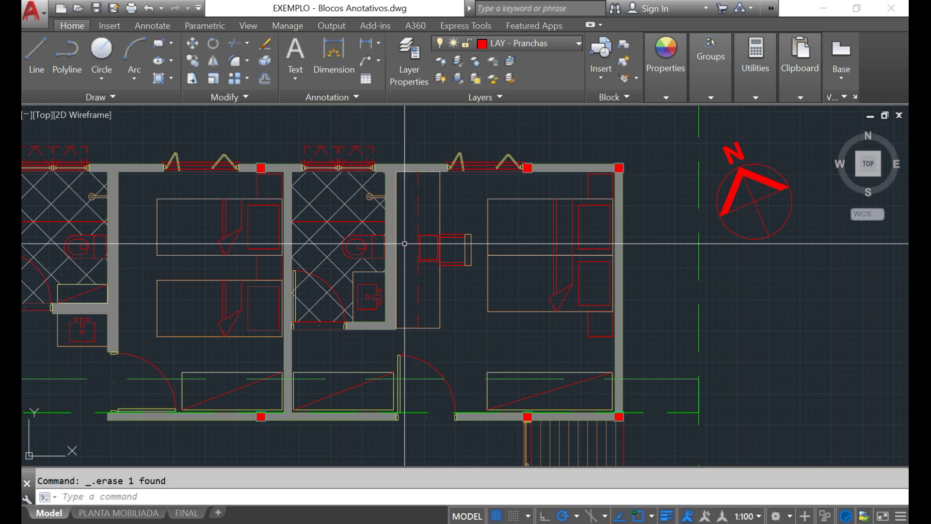
Step: Set the model space annotation scale to 1:50
scroll(526, 198, "down", 2)
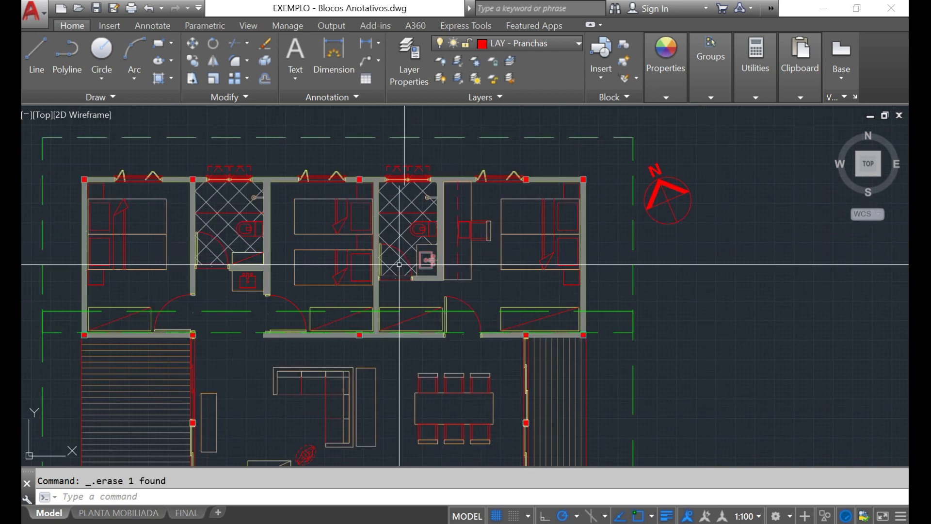
left_click(747, 516)
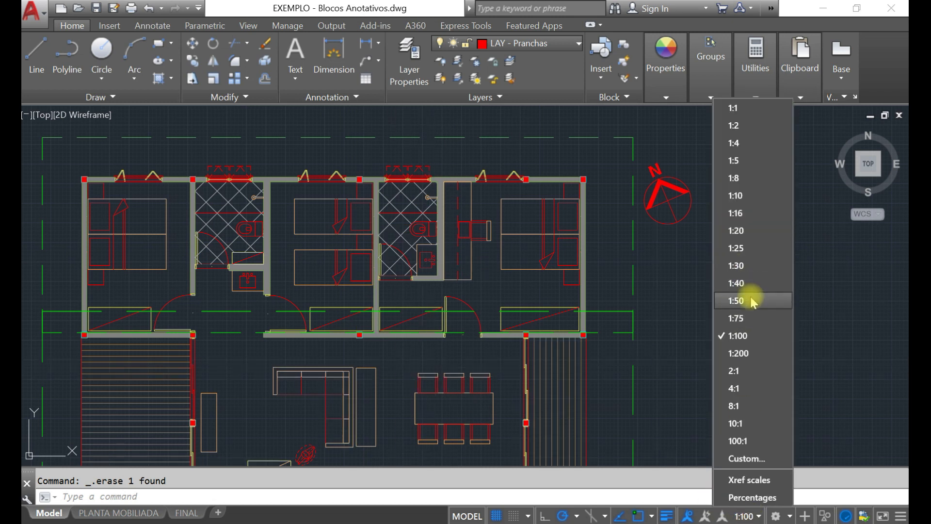
left_click(736, 301)
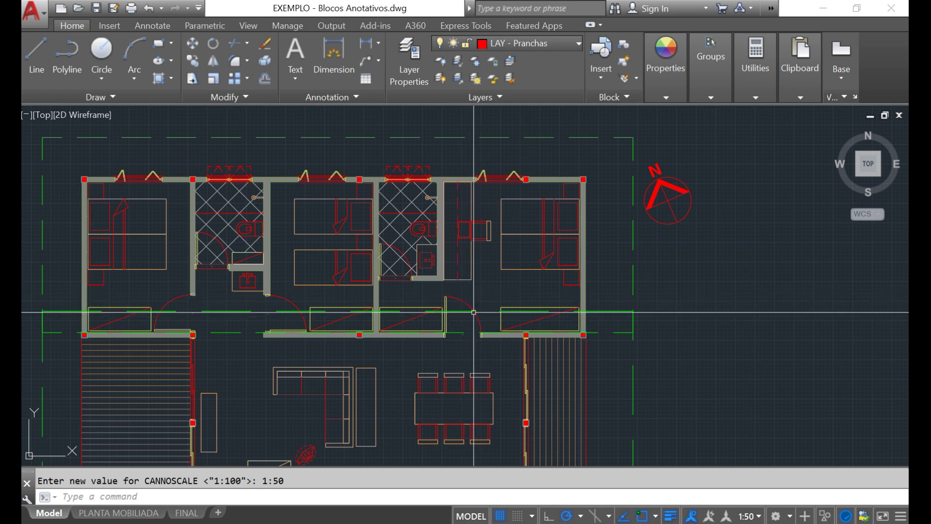
Step: Write single-line text "PROJ. ESTANTE SUPERIOR" along the dashed shelf line in the ARIAL style, with paper height 0.2 and 90° rotation
scroll(457, 224, "up", 2)
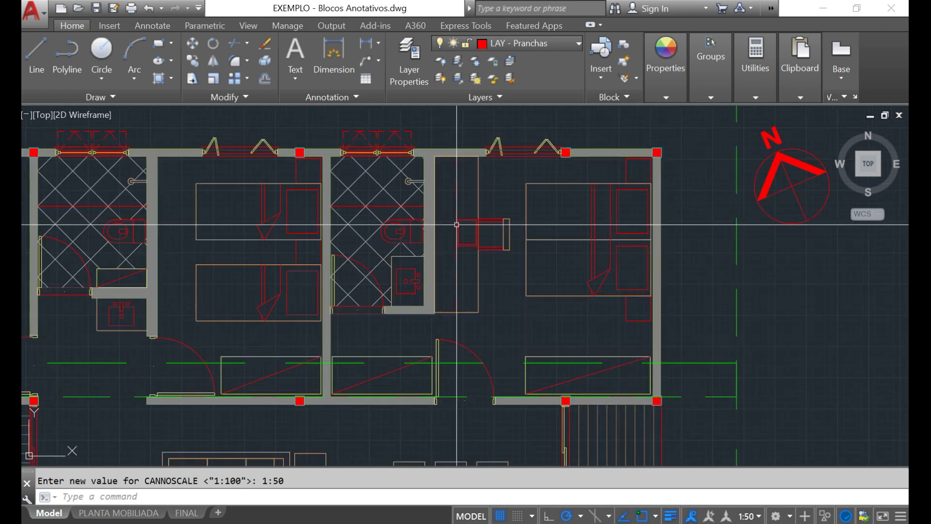
scroll(450, 226, "up", 2)
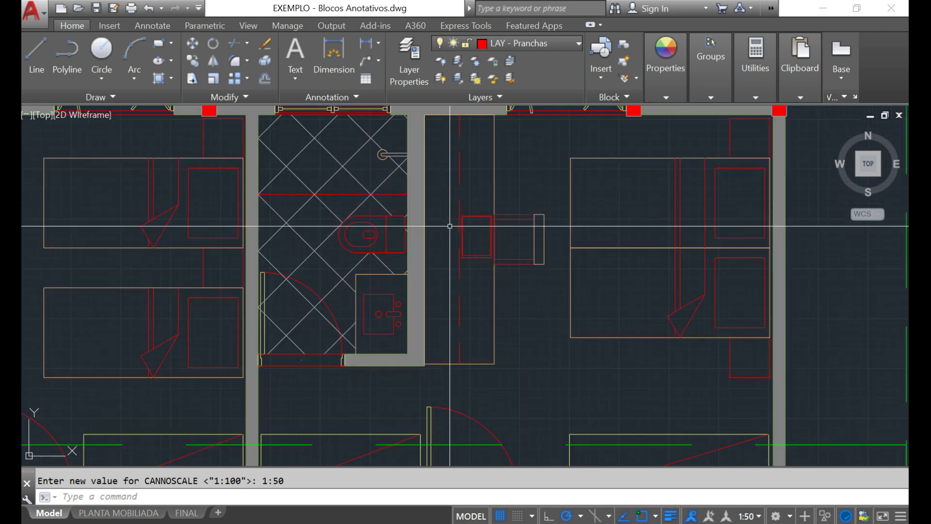
type("text")
key("Return")
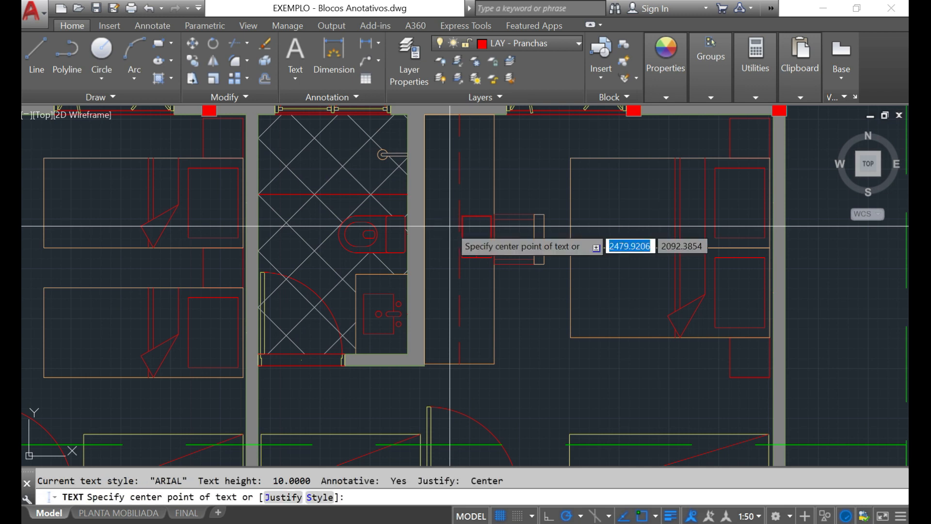
left_click(457, 251)
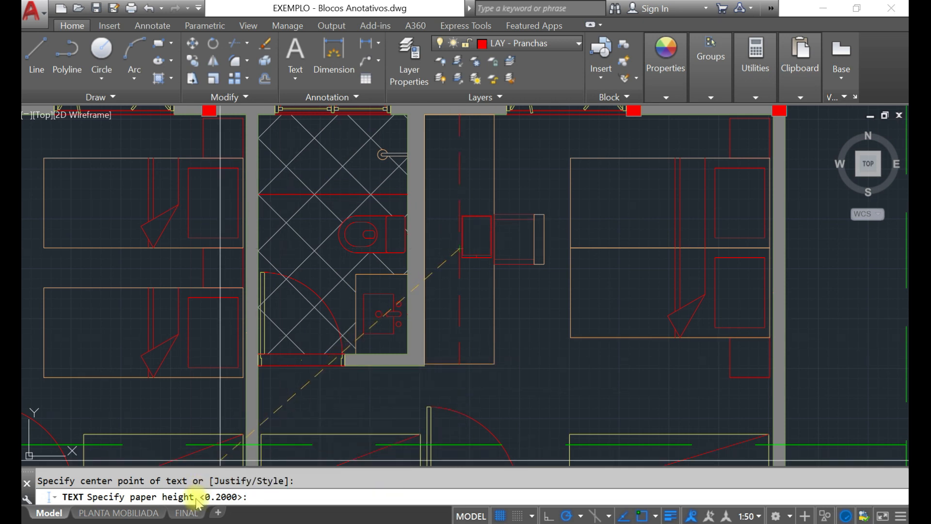
left_click(459, 198)
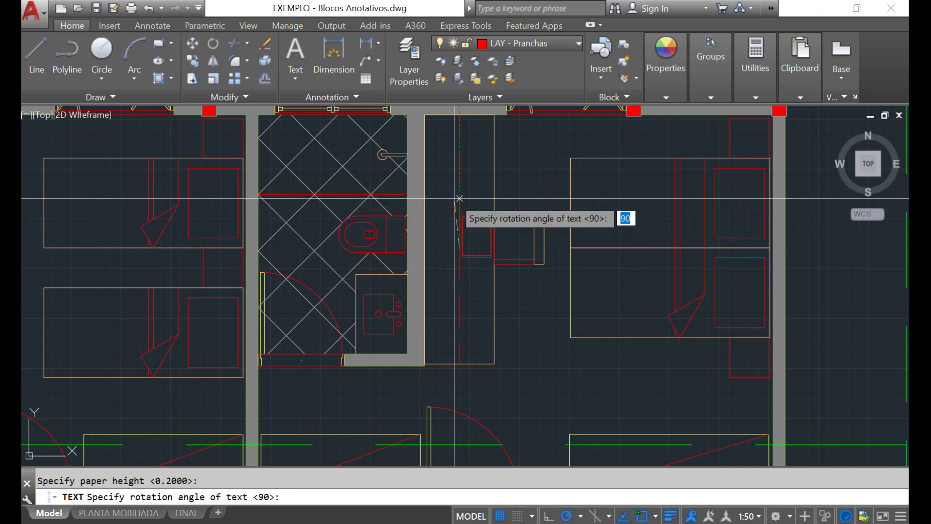
key("Return")
type("PROJ")
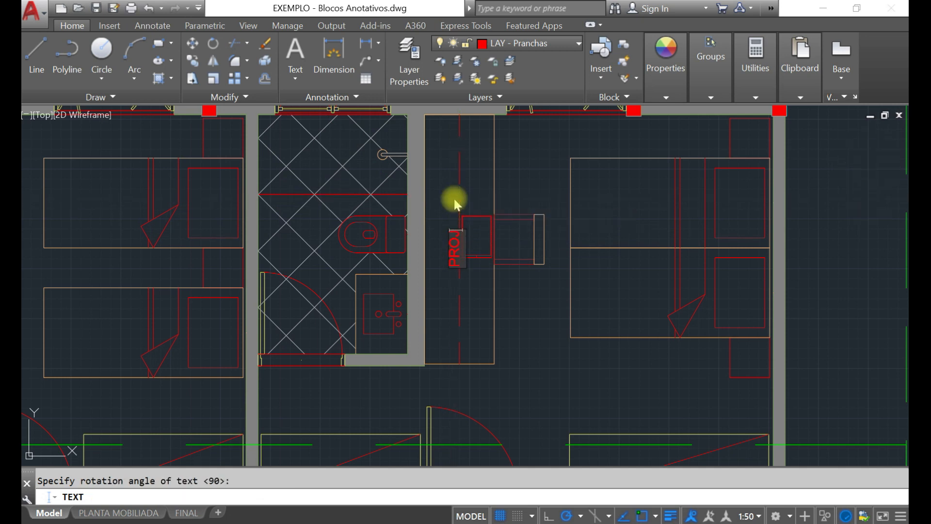
type(". EST")
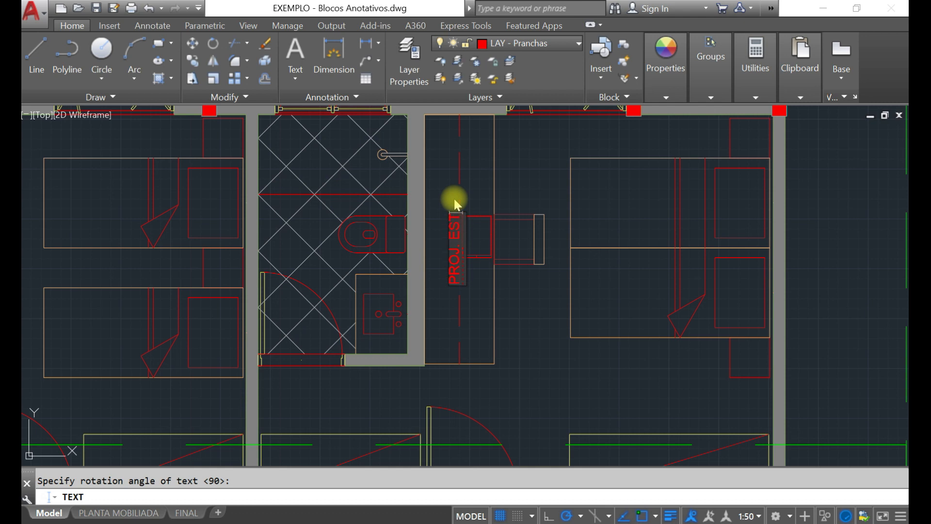
type("ANTE SUPERIOR")
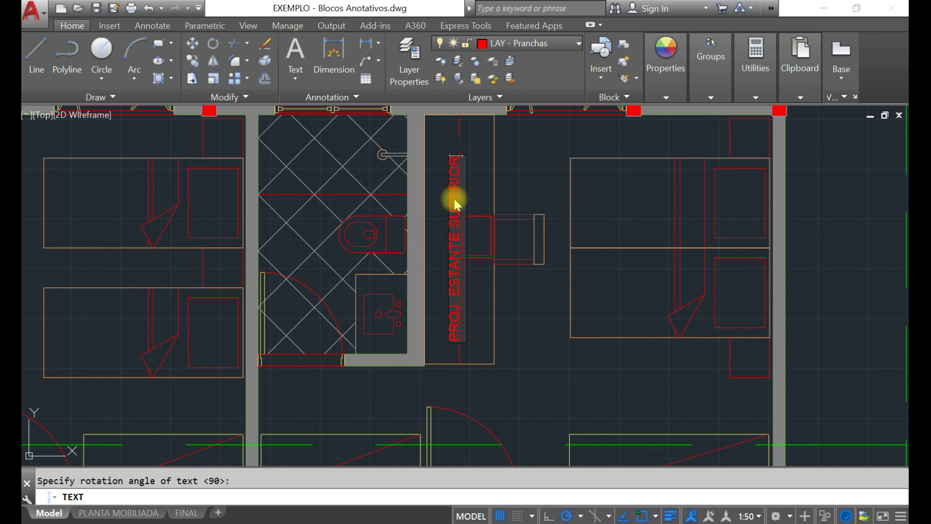
key("Return")
key("Return")
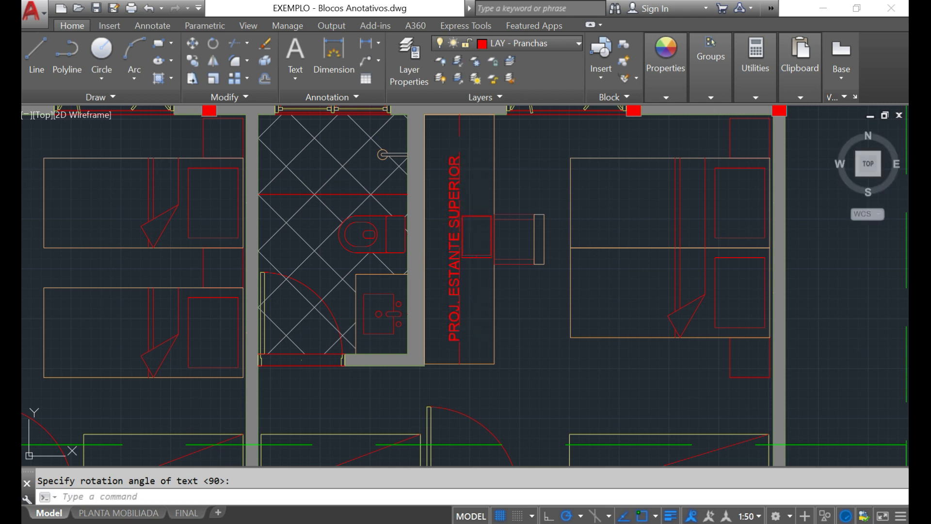
Step: Move the "PROJ. ESTANTE SUPERIOR" text slightly left so it sits clear of the dashed shelf line
left_click(456, 176)
type("M")
key("Return")
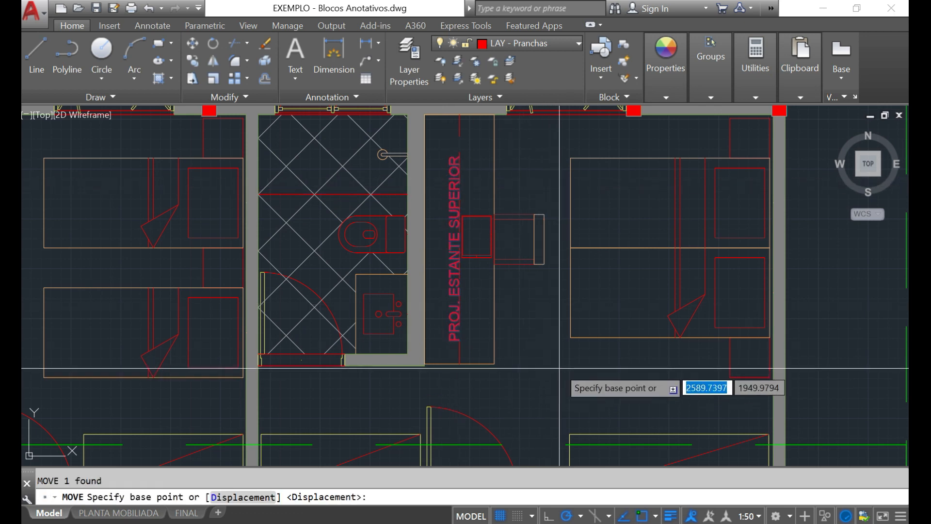
left_click(553, 361)
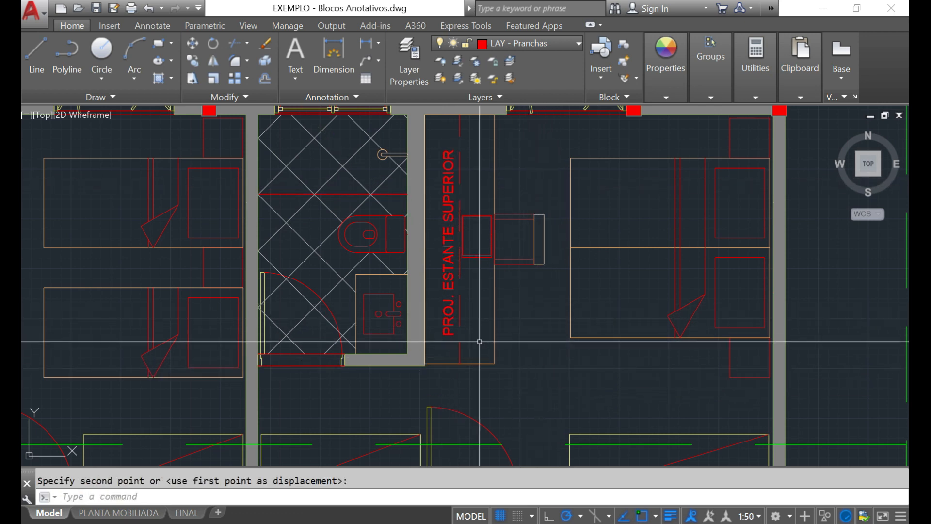
key("Escape")
Step: Measure the letter height of the "PROJ. ESTANTE SUPERIOR" text in model space
scroll(453, 339, "up", 4)
scroll(453, 341, "up", 2)
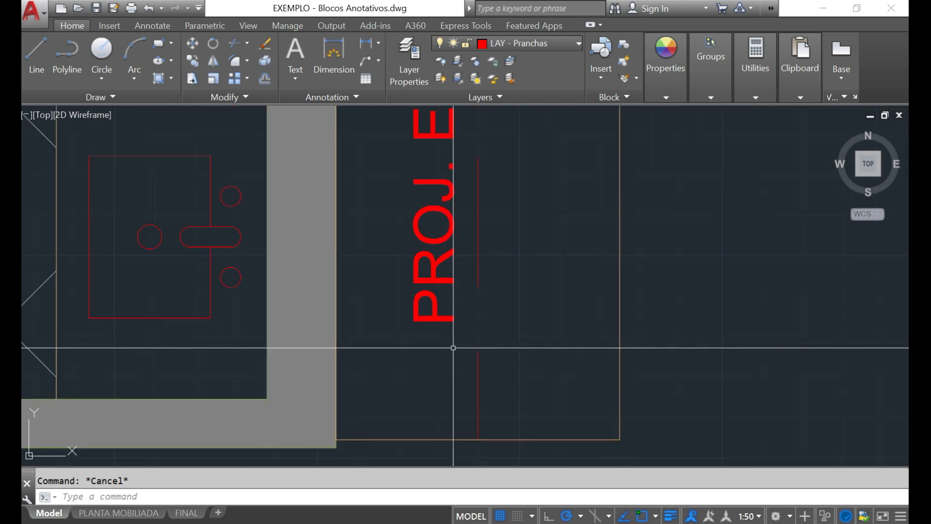
type("di")
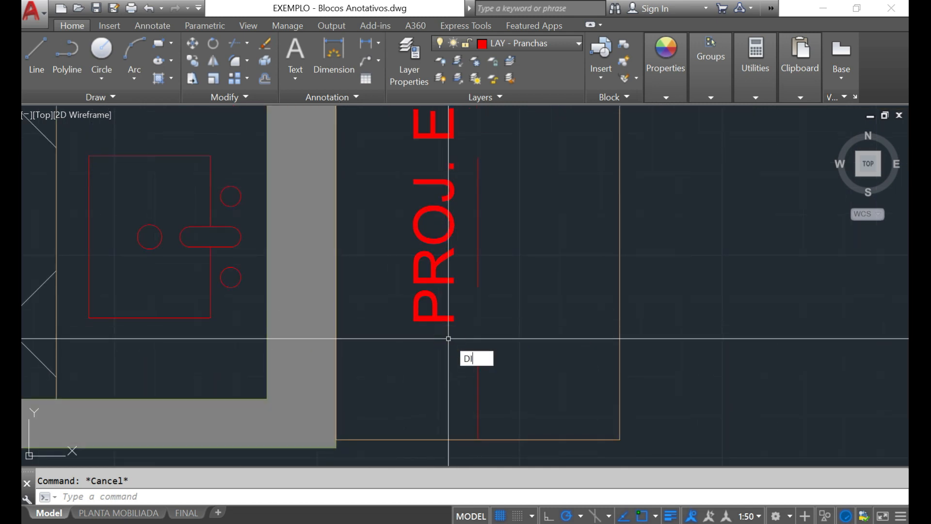
key("Return")
left_click(453, 335)
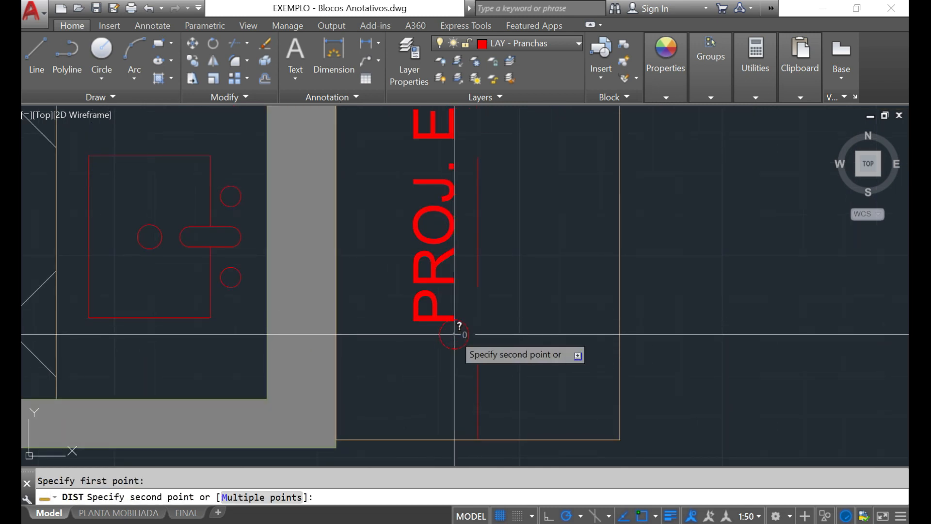
left_click(413, 334)
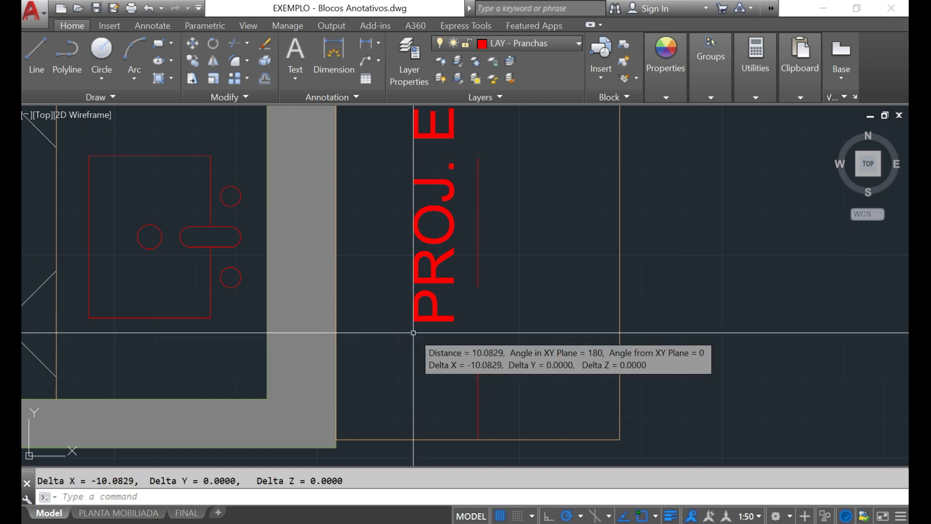
scroll(461, 316, "down", 3)
scroll(461, 315, "down", 4)
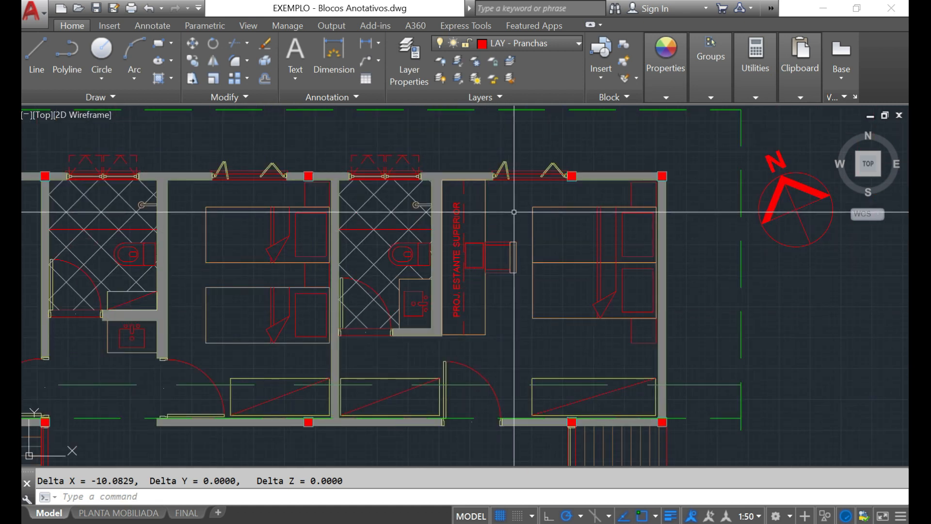
scroll(514, 212, "up", 2)
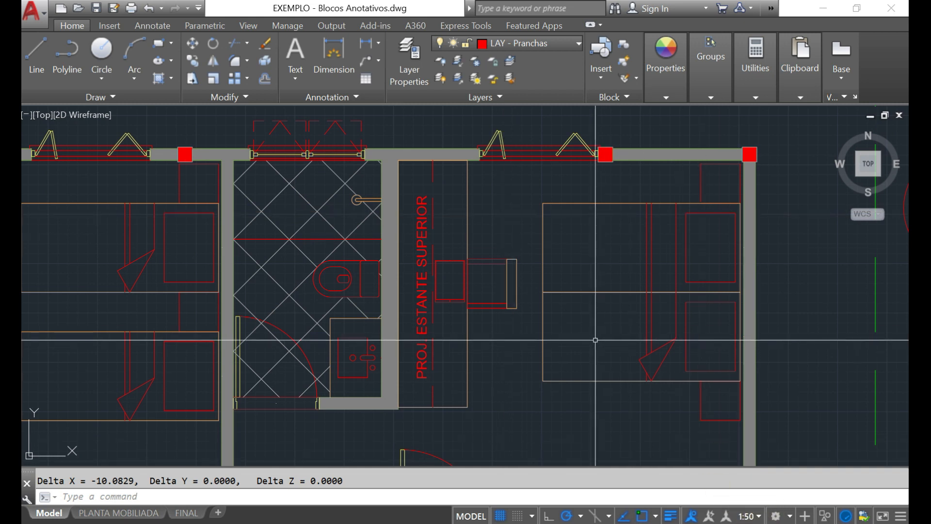
left_click(412, 178)
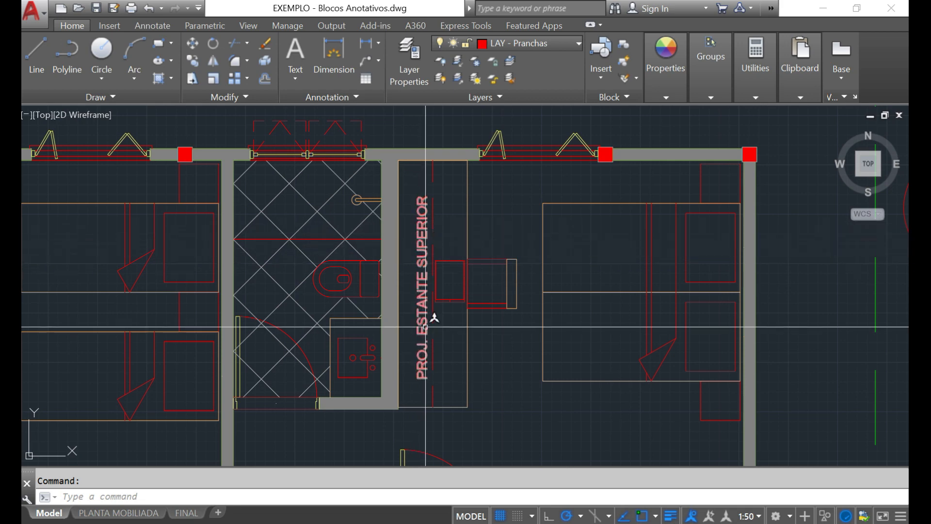
Step: In the PLANTA MOBILIADA layout, move the overlapping copy of the PROJ. ESTANTE SUPERIOR text horizontally off the shelf, over the desk chair
mouse_move(419, 220)
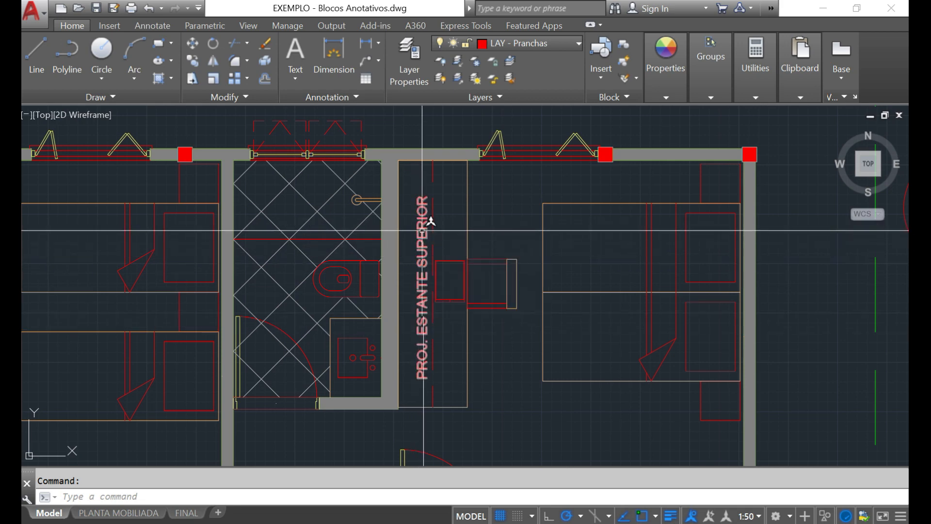
left_click(96, 515)
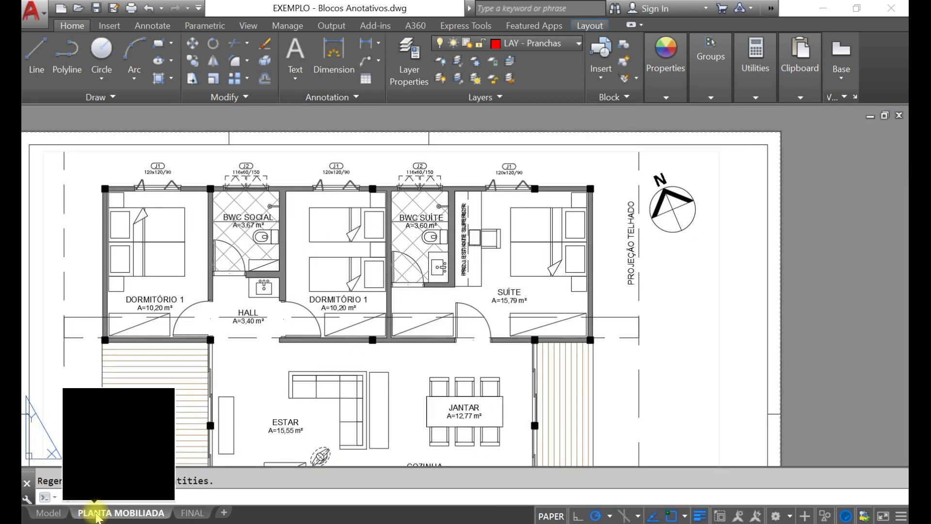
scroll(459, 215, "up", 4)
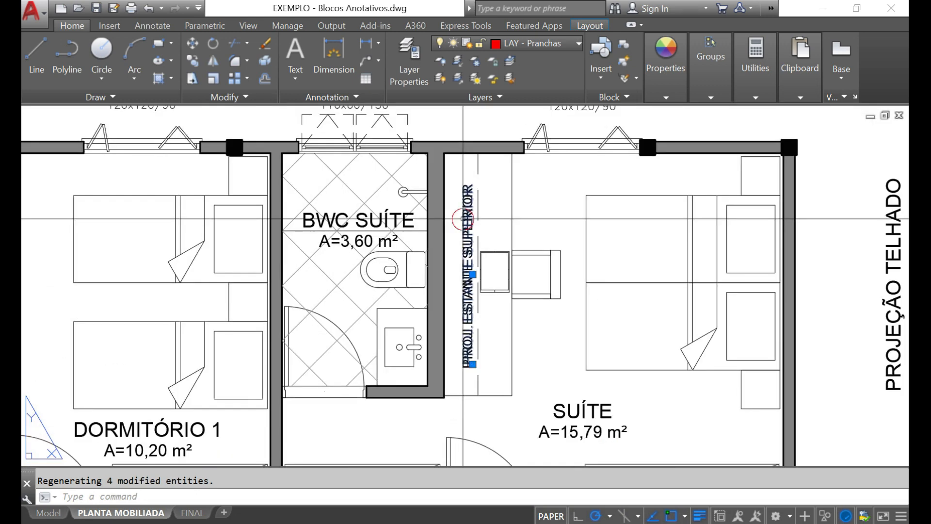
left_click(467, 257)
type("m")
key("Return")
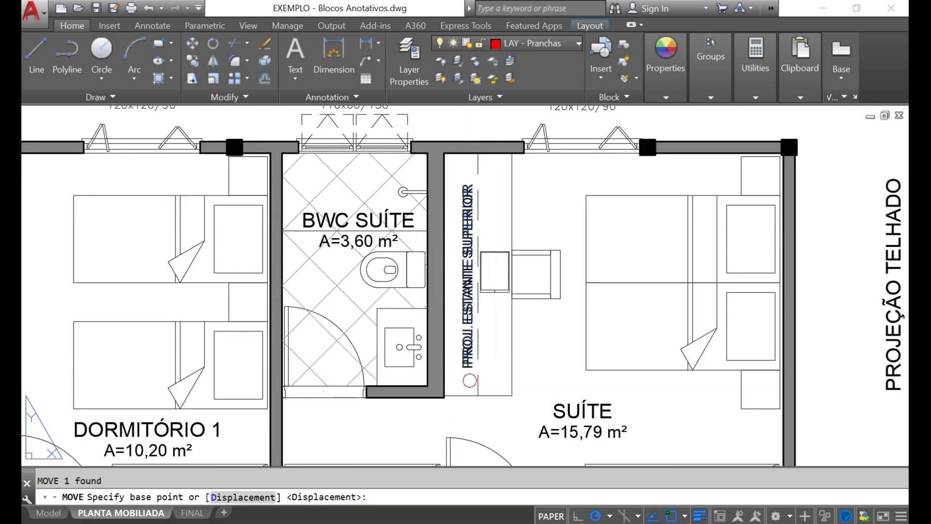
left_click(470, 383)
left_click(549, 380)
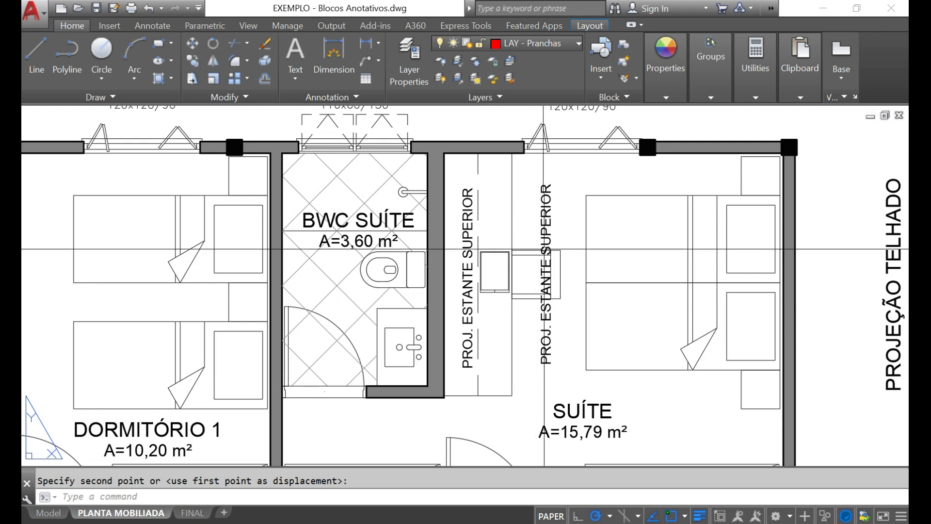
Step: Erase the moved copy of the PROJ. ESTANTE SUPERIOR text over the suite's chair
left_click(548, 215)
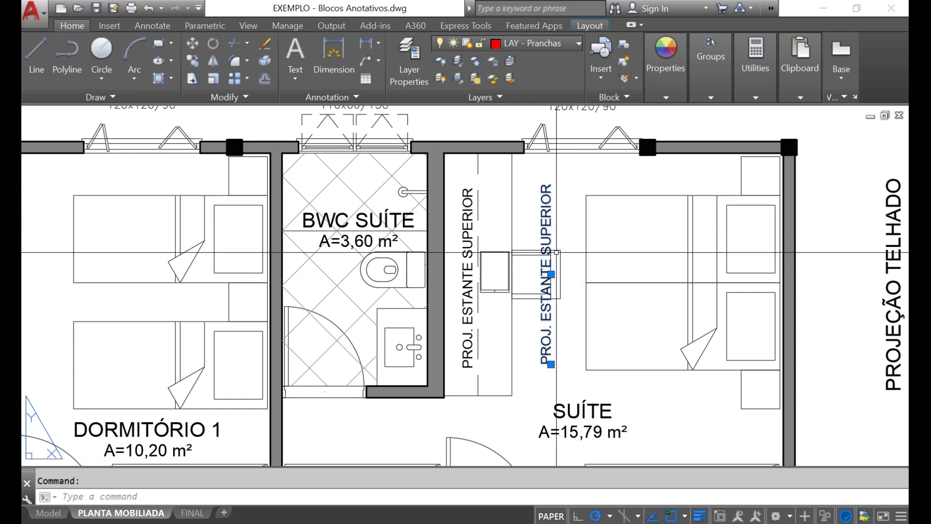
key("Delete")
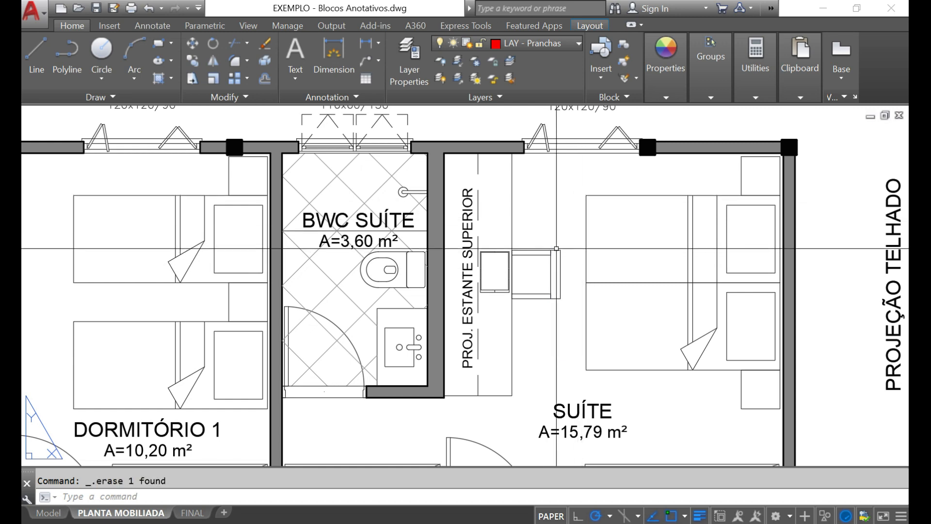
scroll(557, 248, "down", 6)
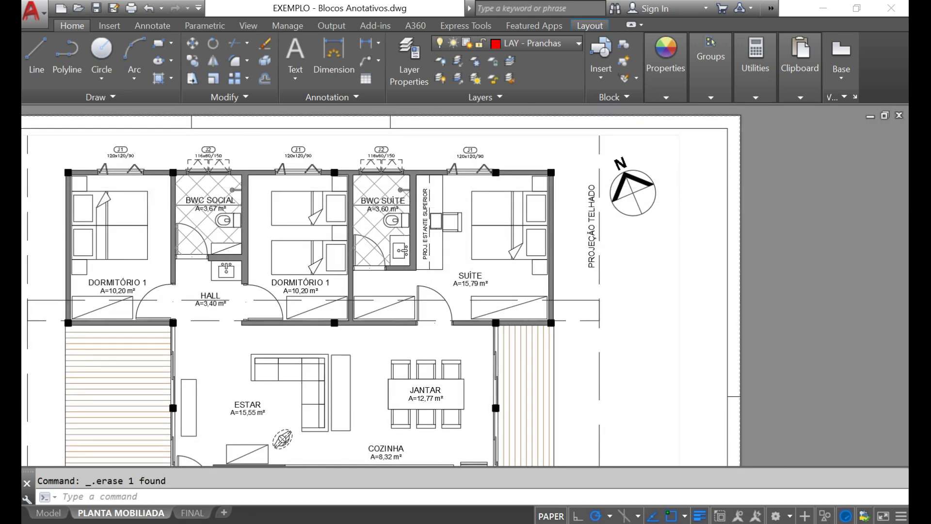
scroll(611, 226, "up", 4)
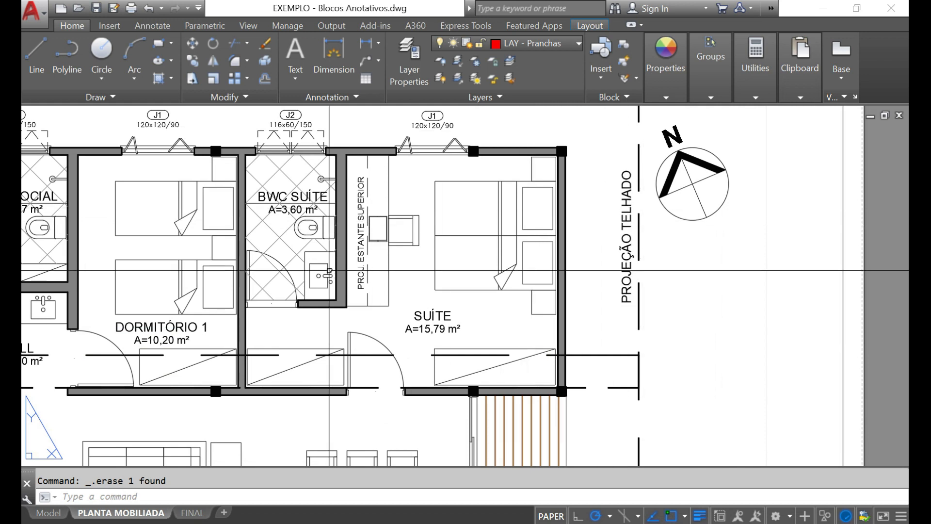
scroll(328, 224, "up", 2)
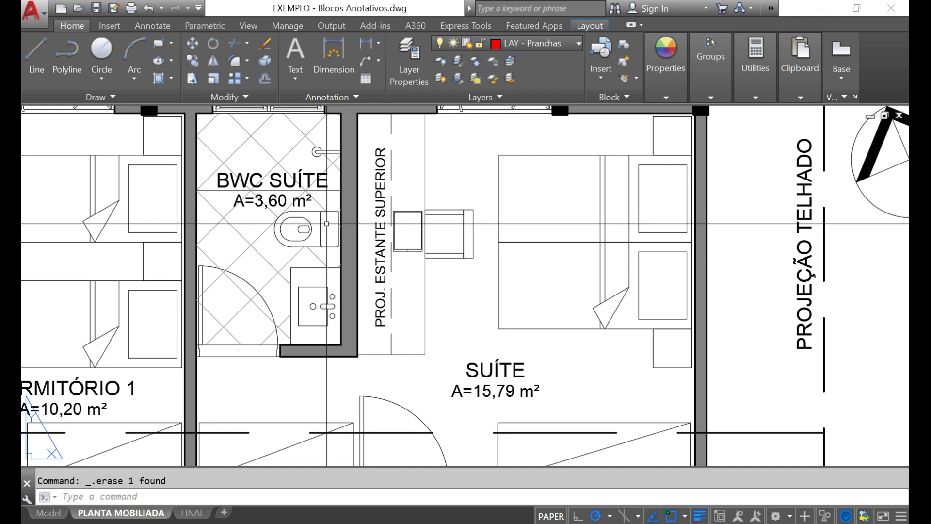
Step: Compare the shelf projection label in model space and in the PLANTA MOBILIADA layout, and inspect the floor plan's viewport
left_click(49, 513)
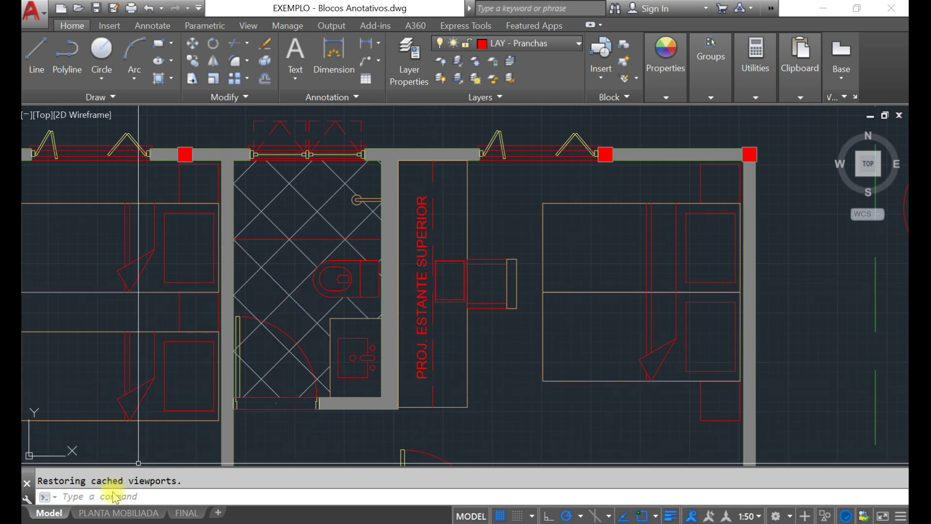
mouse_move(124, 515)
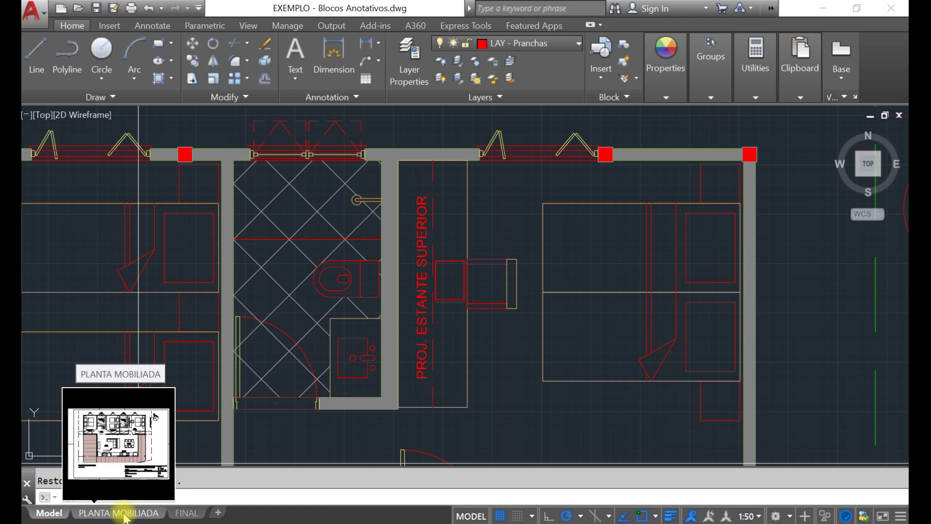
left_click(122, 513)
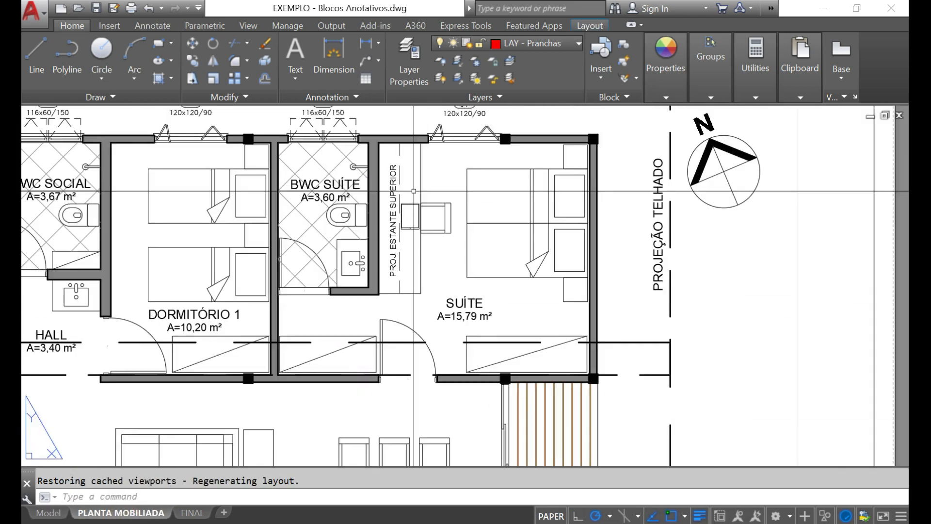
scroll(413, 191, "down", 2)
scroll(551, 221, "down", 3)
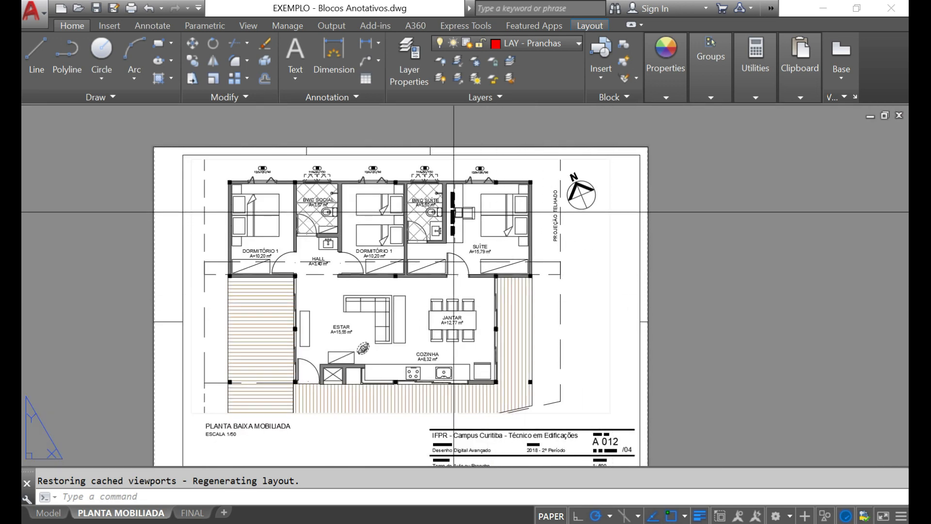
left_click(609, 277)
left_click(591, 269)
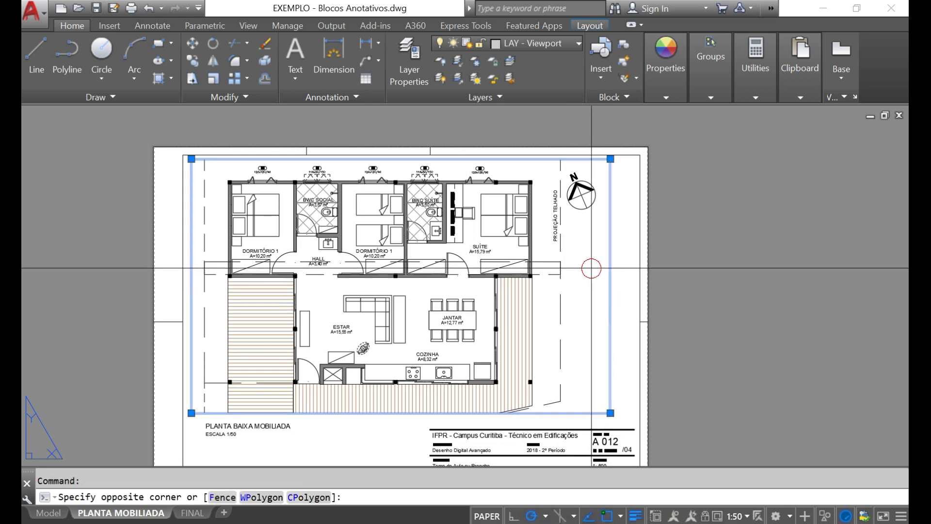
left_click(598, 293)
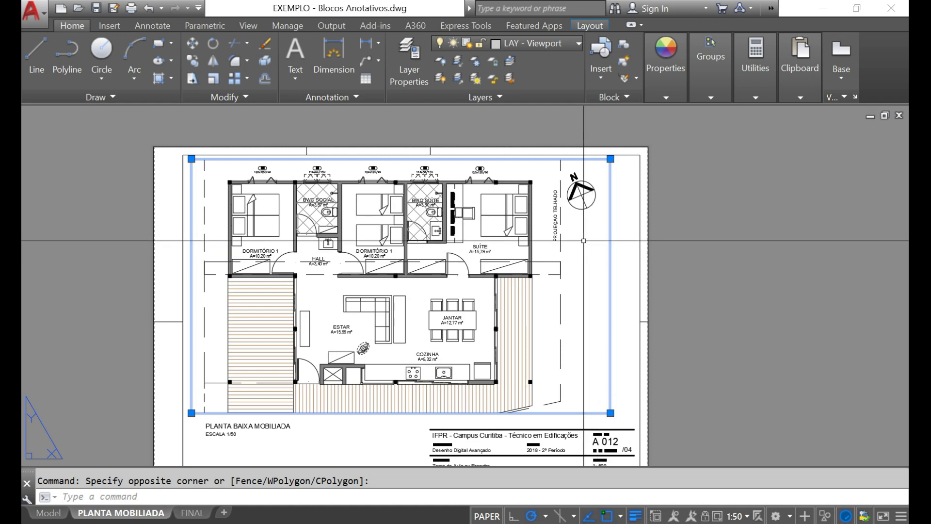
key("Escape")
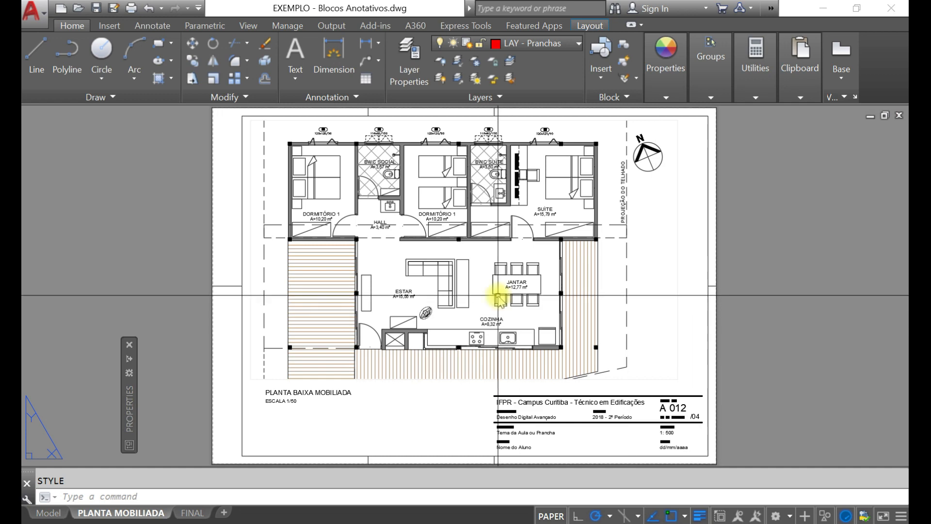
Step: Create a text style named ARIAL 3mm based on the annotative ARIAL style, with a paper text height of 0.3
type("st")
key("Return")
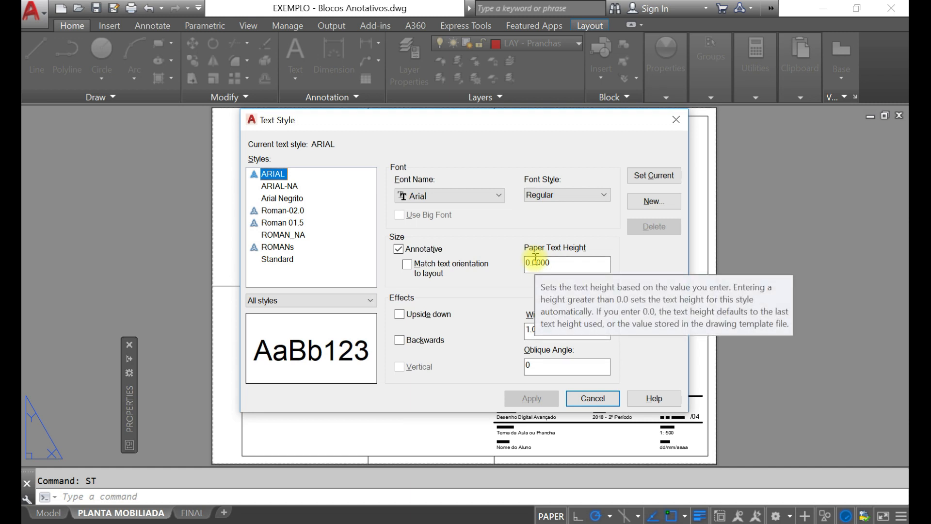
left_click(280, 211)
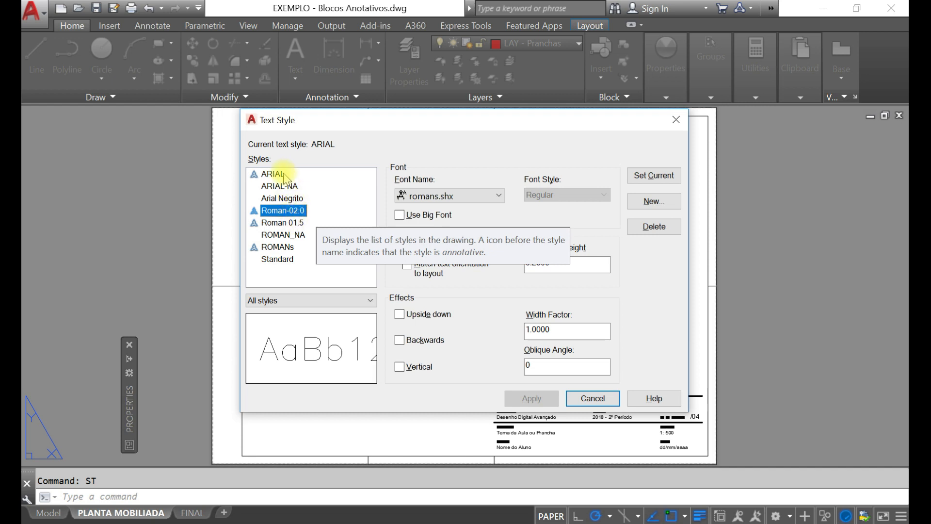
left_click(281, 198)
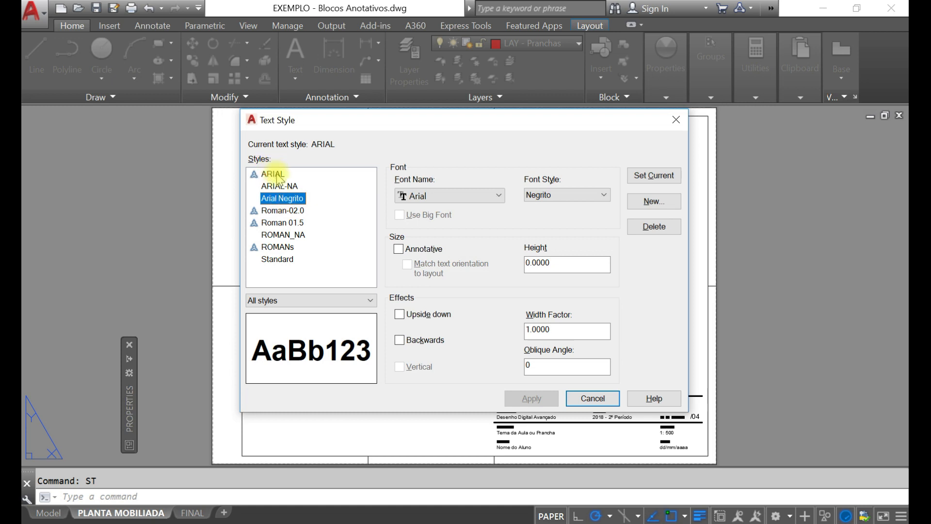
left_click(276, 176)
left_click(654, 201)
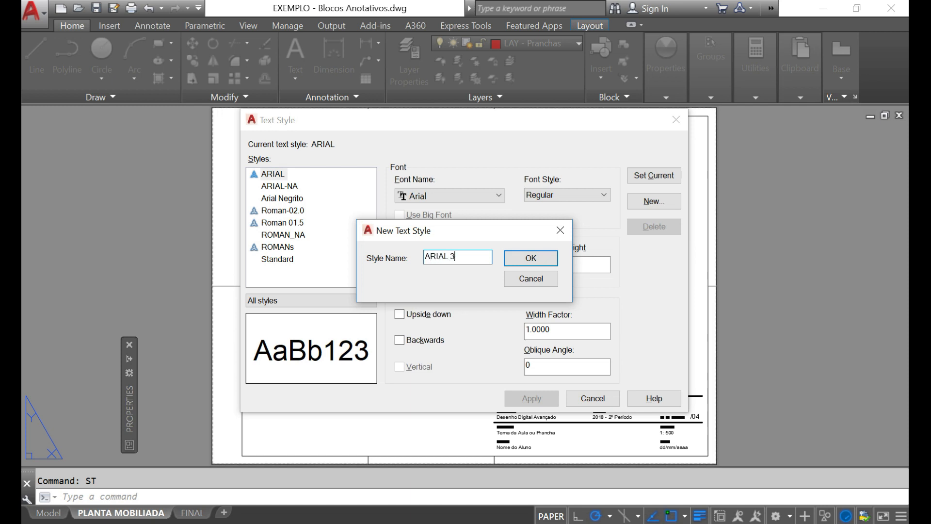
left_click(531, 259)
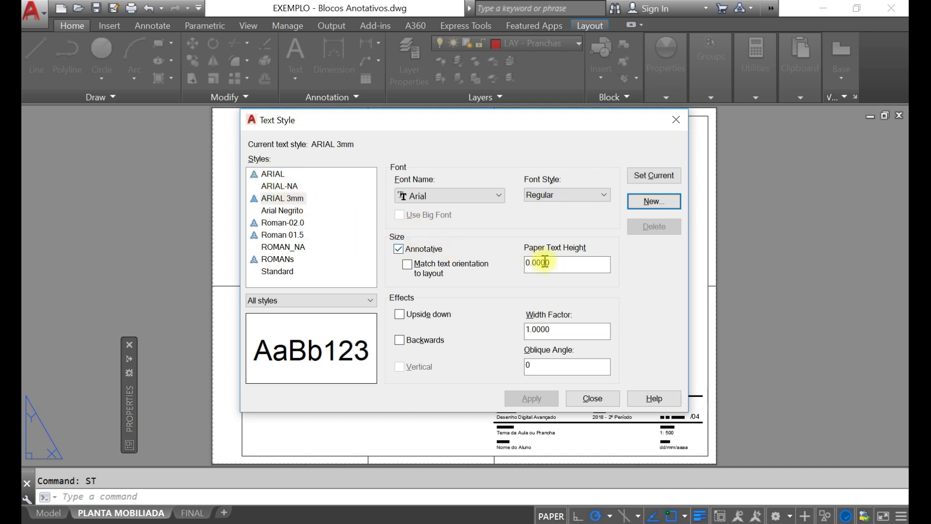
left_click_drag(550, 262, 535, 262)
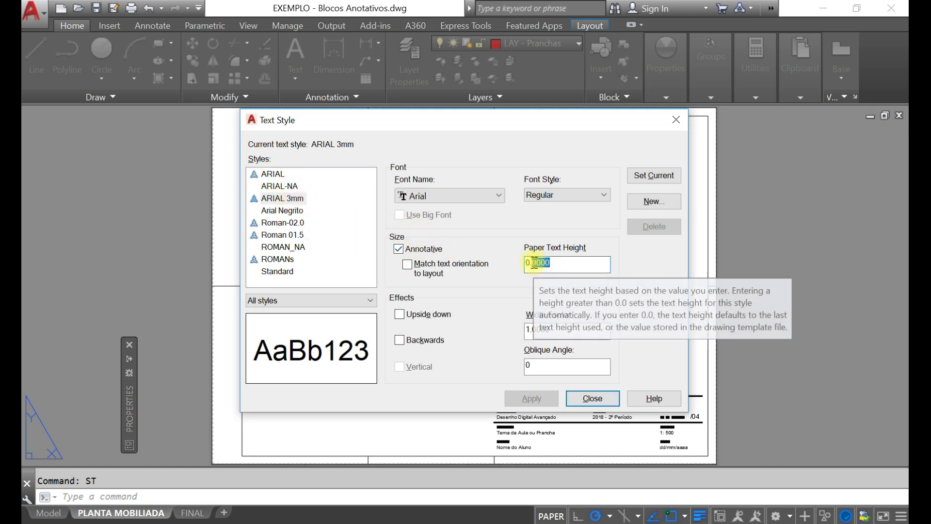
type("3")
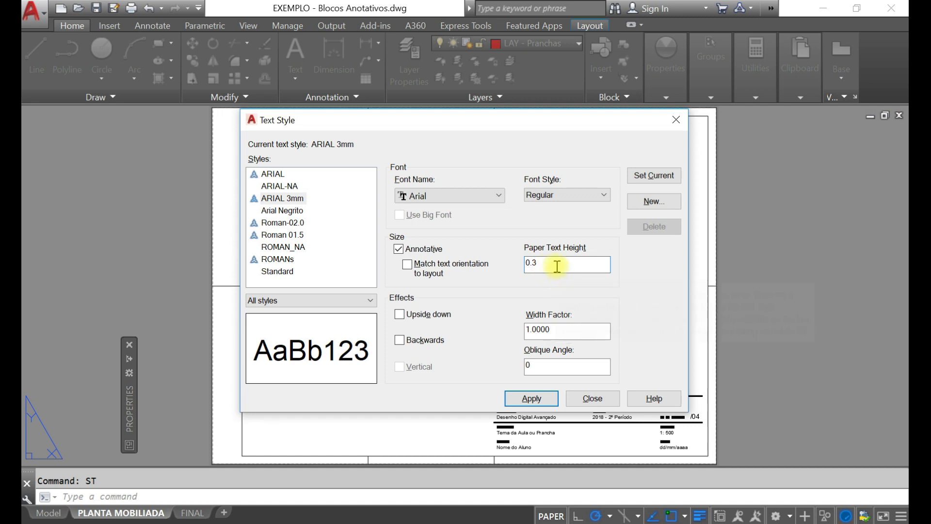
Step: Try a width factor of 2 for the ARIAL 3mm style, and set it back to 1
left_click(548, 332)
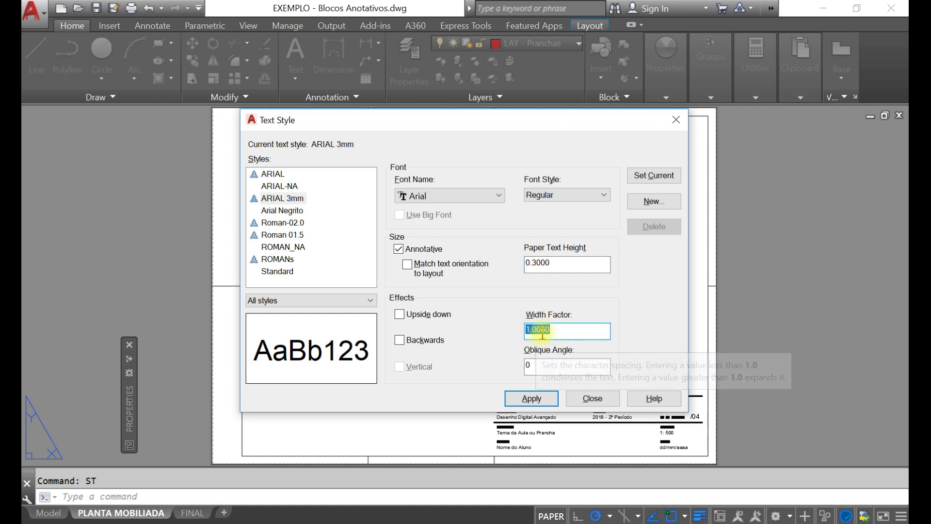
type("2")
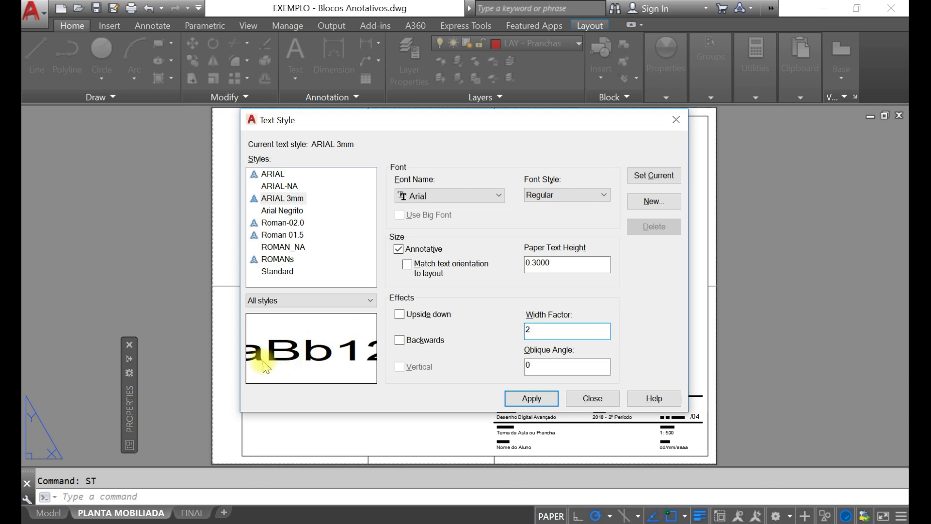
left_click_drag(537, 332, 520, 335)
type("1")
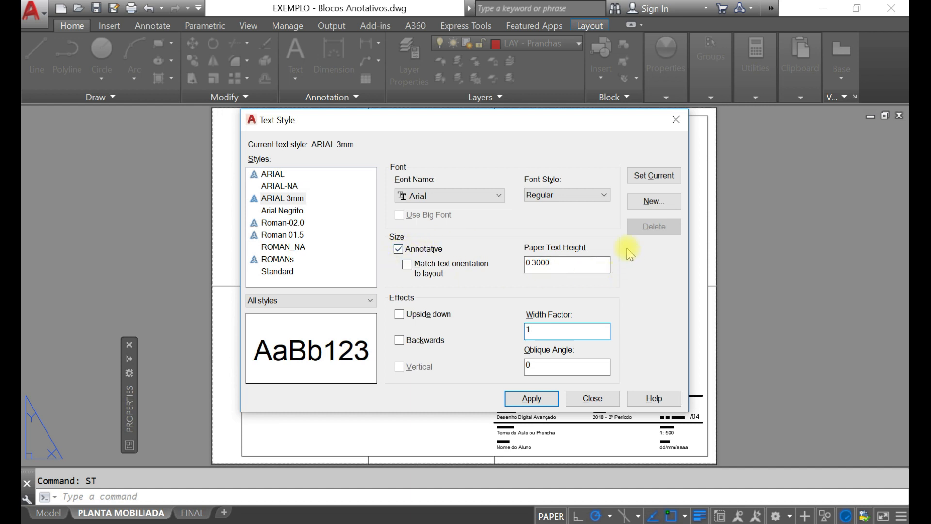
left_click(555, 265)
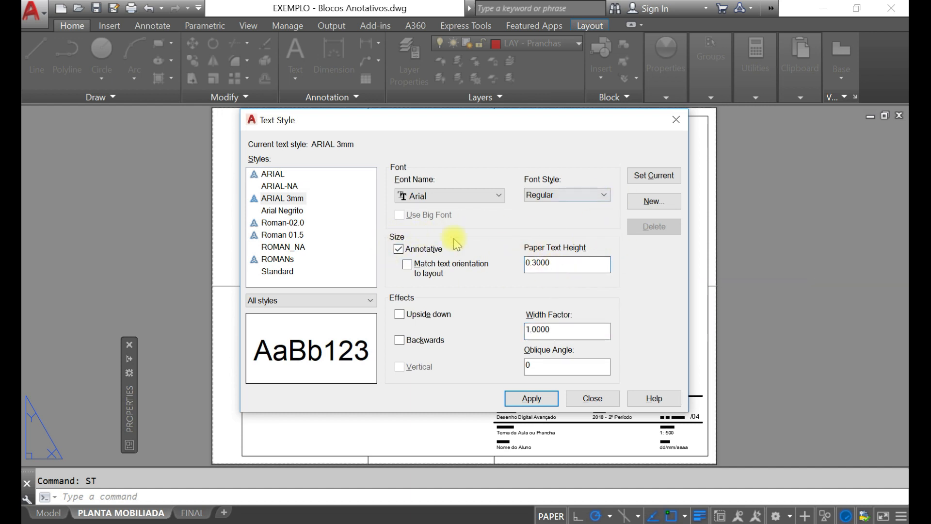
Step: Make ARIAL 3mm the current text style, save its changes and close the text style settings
left_click(293, 198)
left_click(647, 175)
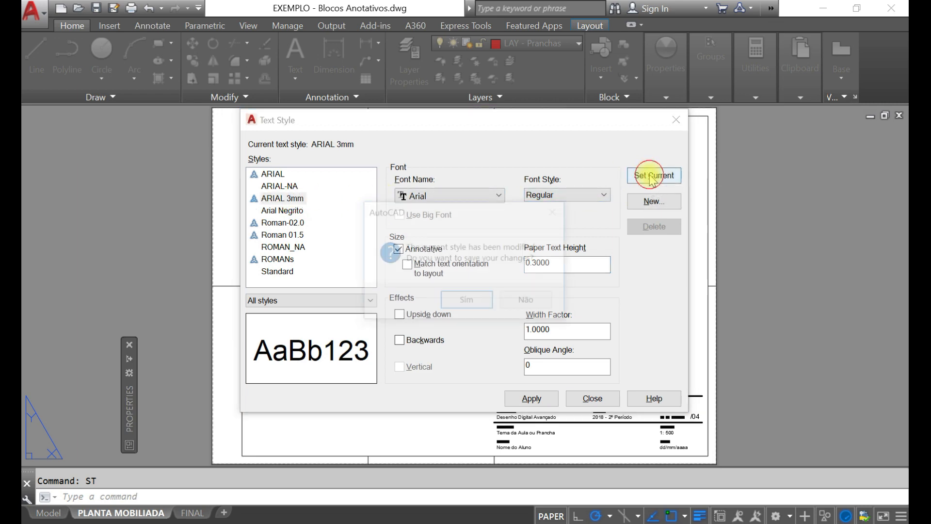
left_click(456, 304)
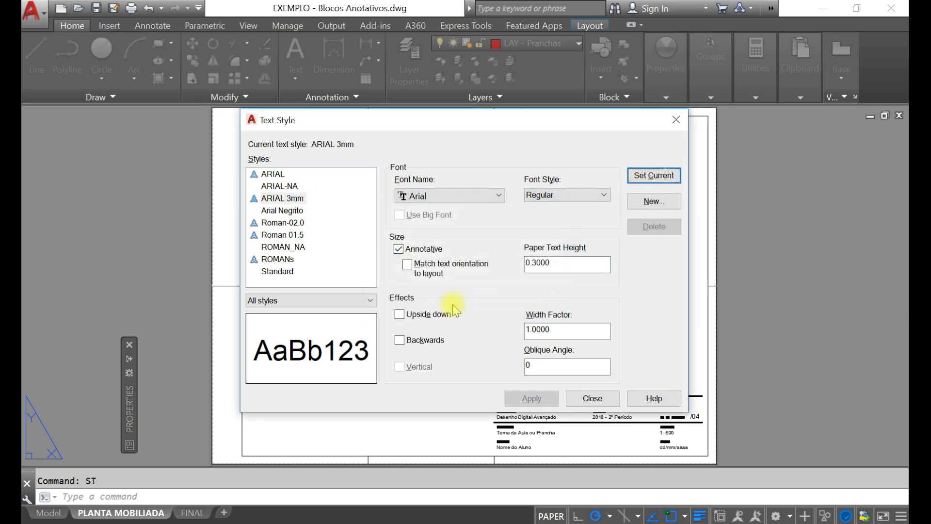
left_click(592, 399)
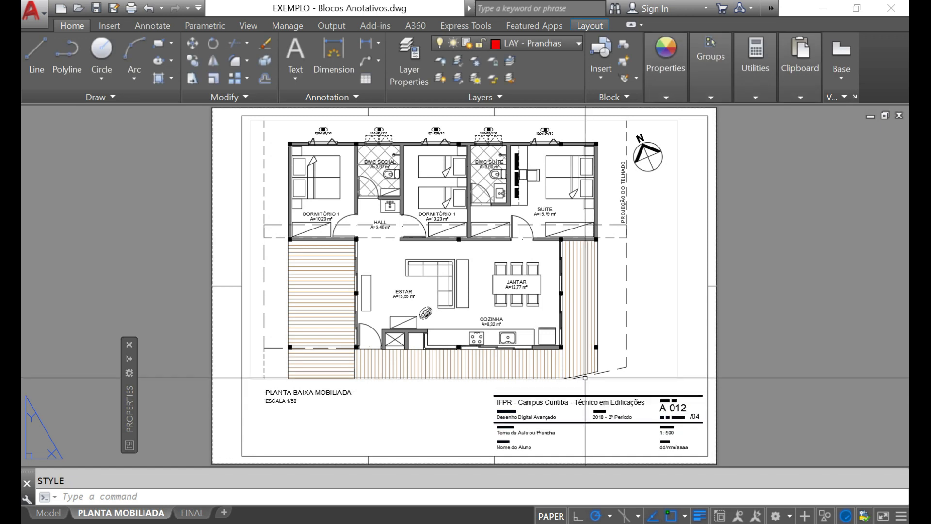
Step: In model space, add the single-line text PROJEÇÃO DO TELHADO beside the dashed roof projection line east of the deck, rotated 90 degrees
scroll(594, 151, "up", 2)
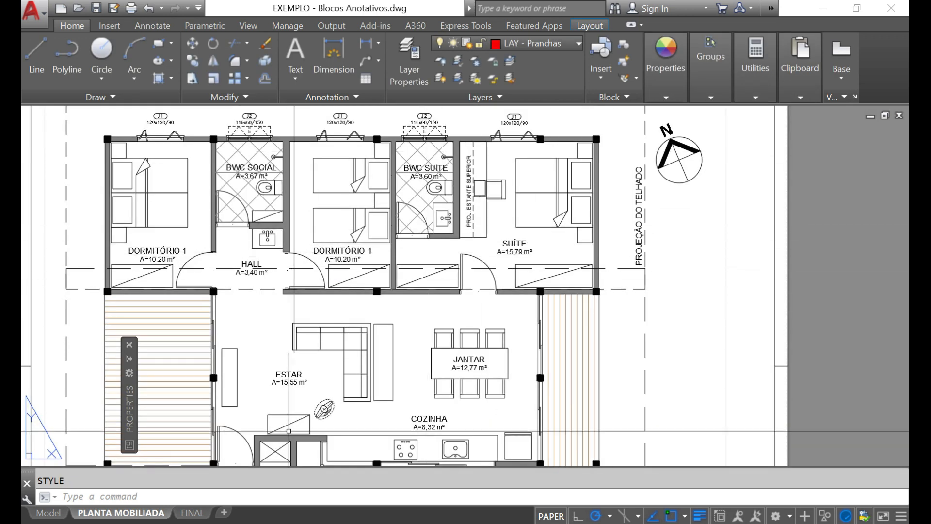
left_click(50, 514)
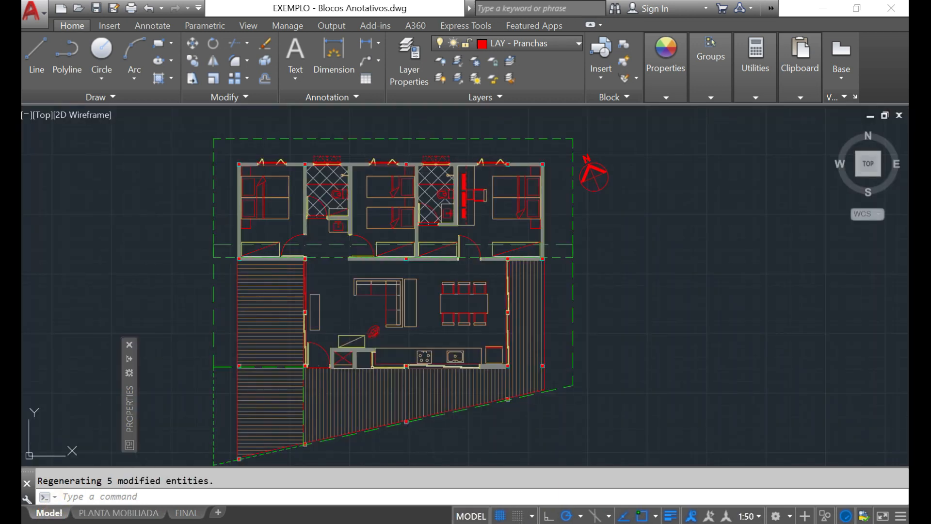
scroll(563, 262, "up", 2)
type("dt")
key("Return")
scroll(572, 363, "up", 2)
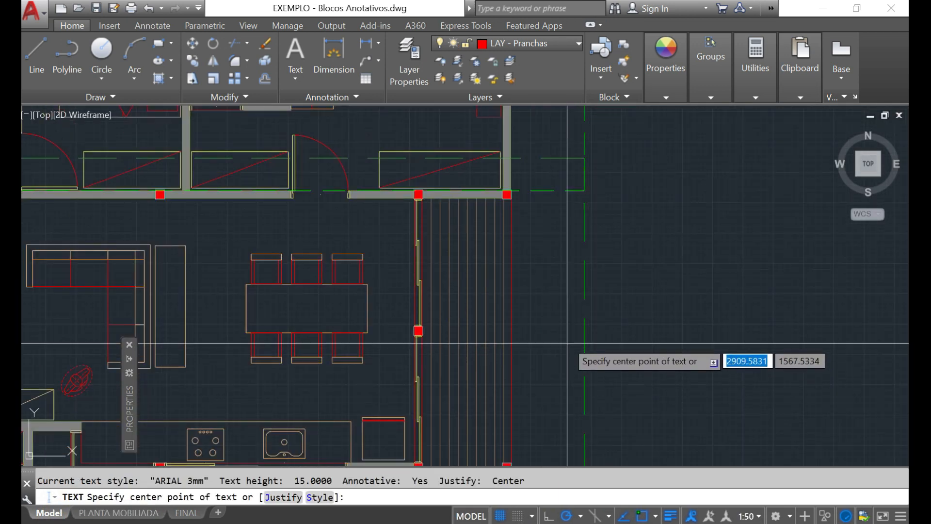
left_click(576, 332)
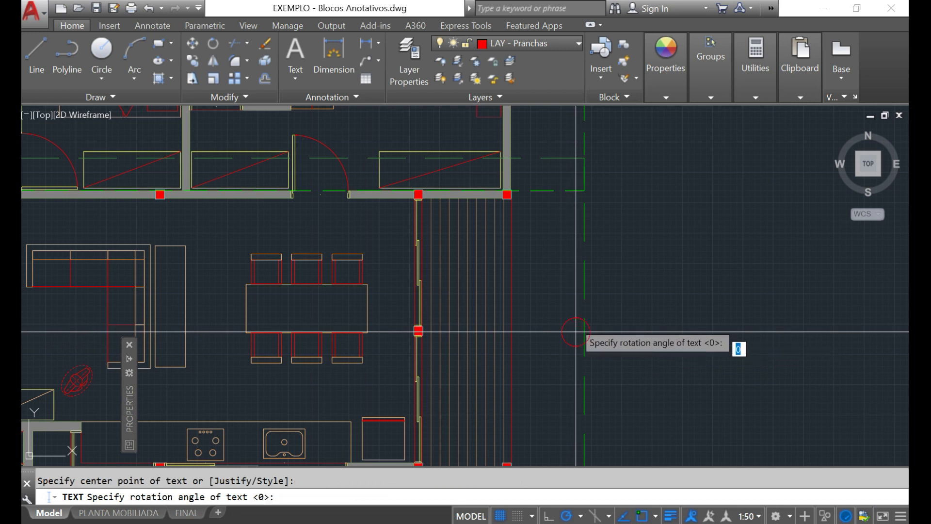
left_click(575, 264)
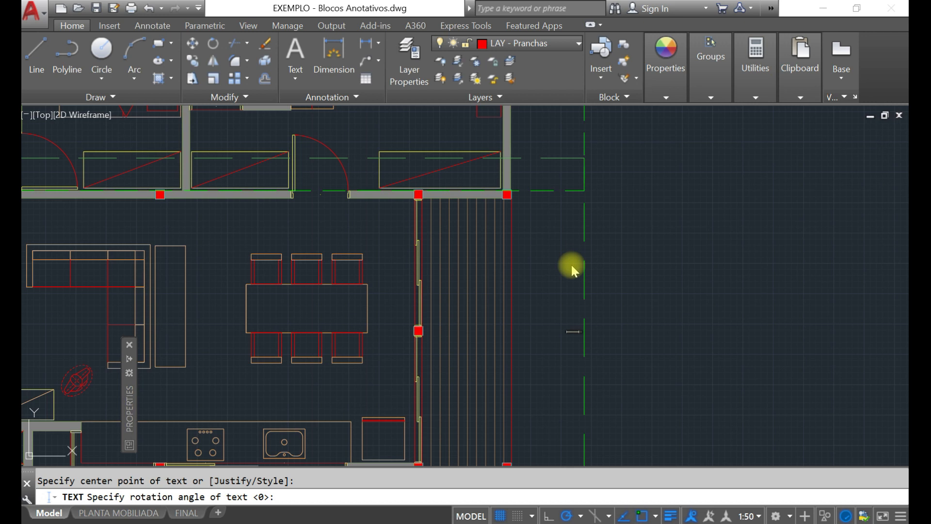
type("PROJEÇÃO DO TELHADO")
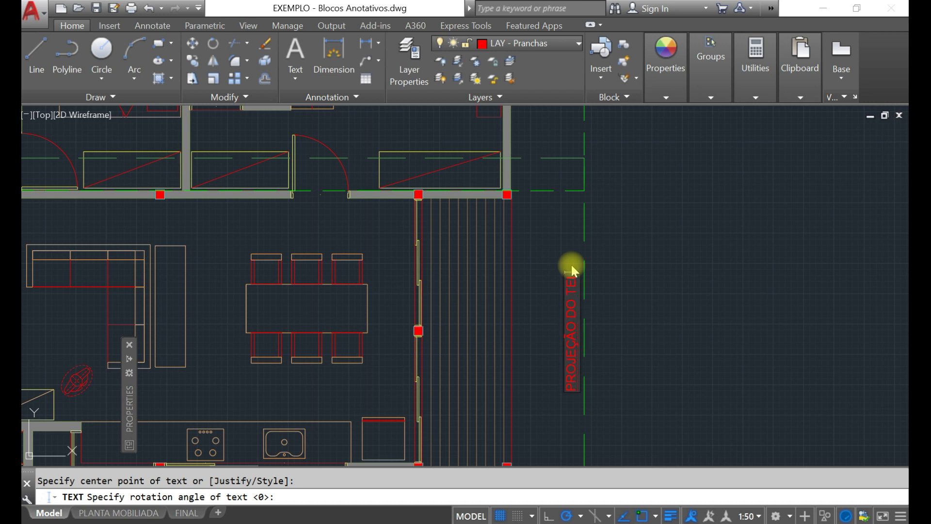
key("Return")
key("Return")
key("Escape")
Step: Compare the new PROJEÇÃO DO TELHADO label with the existing one in the PLANTA MOBILIADA layout
scroll(586, 266, "down", 5)
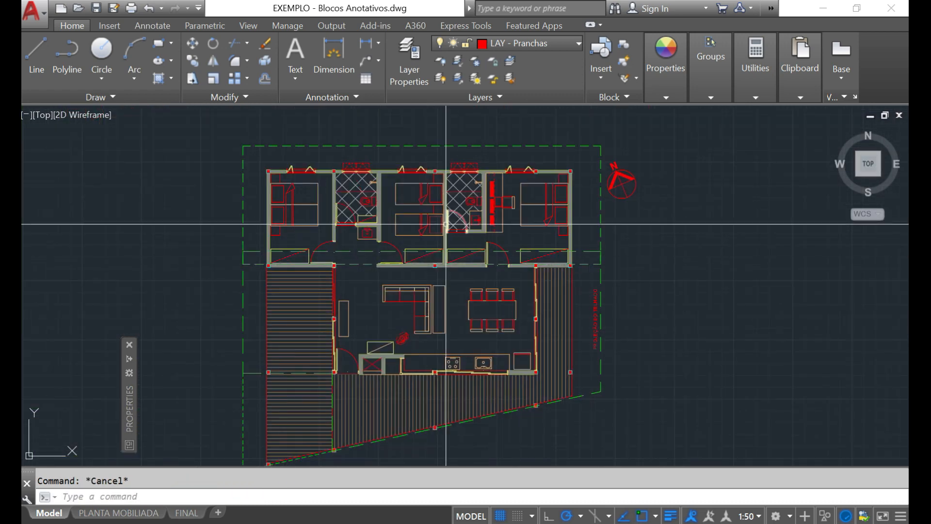
left_click(131, 514)
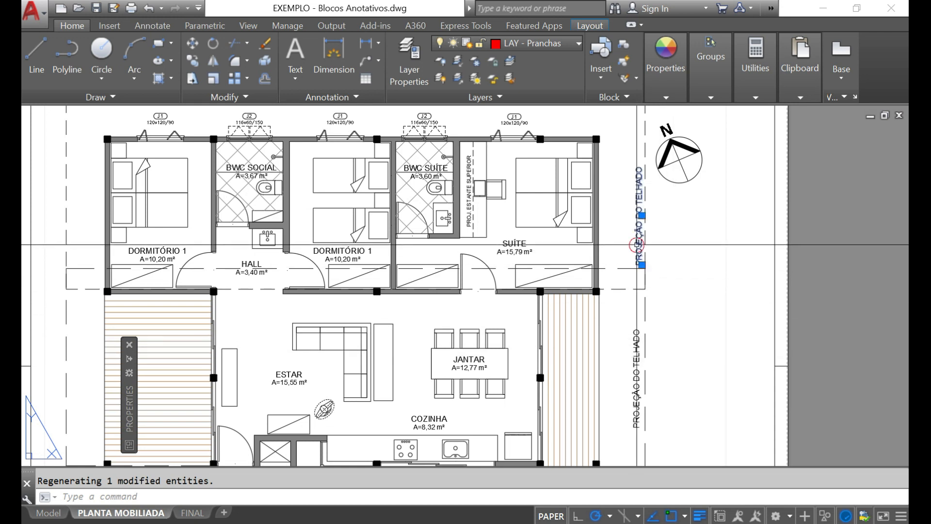
left_click(639, 228)
key("Escape")
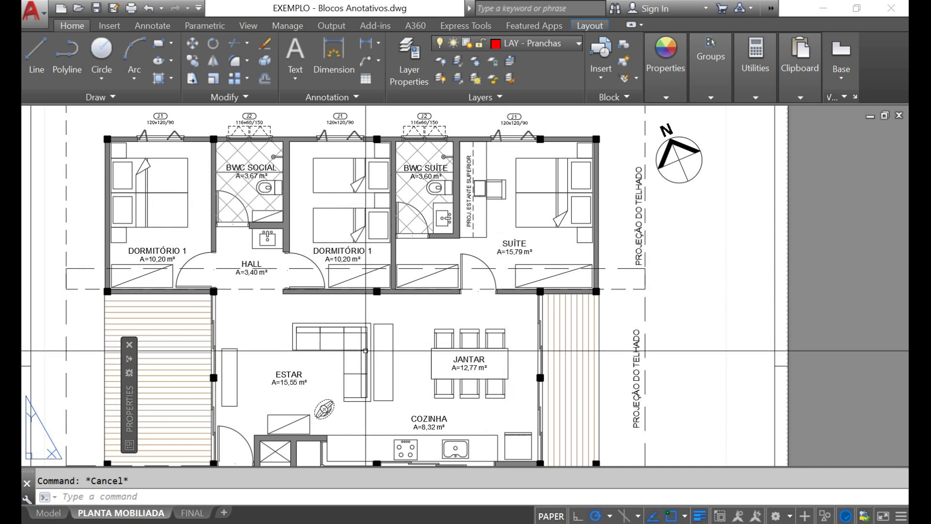
Step: Create a text style named AMBIENTE based on the annotative ARIAL style, with a paper text height of 0.3
type("ST")
key("Return")
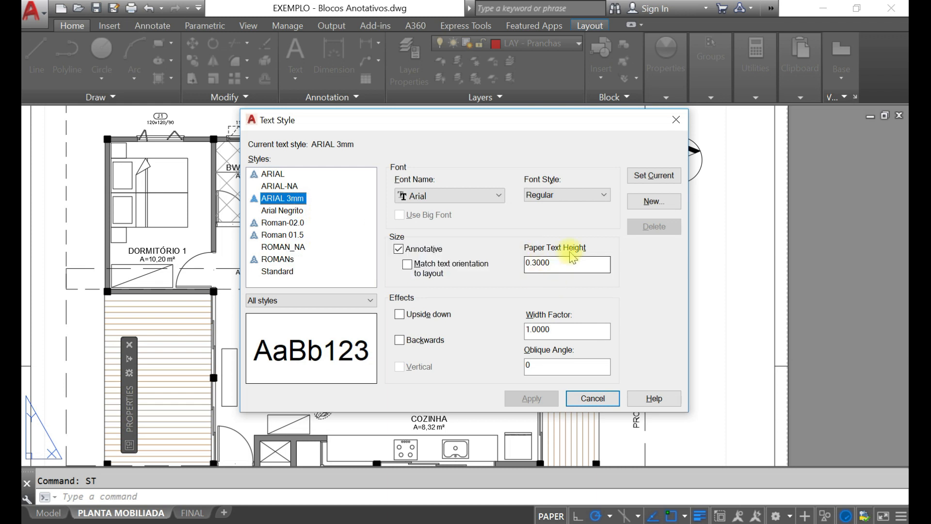
left_click(274, 174)
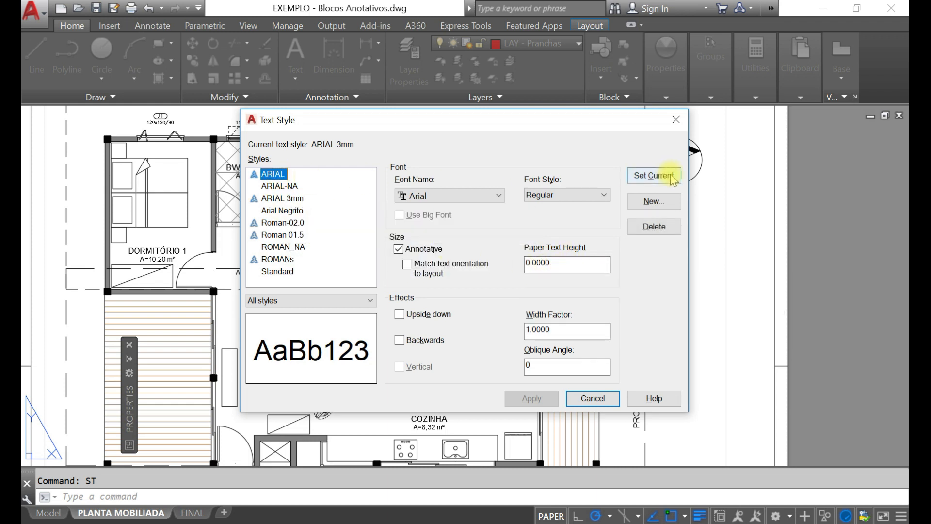
left_click(659, 202)
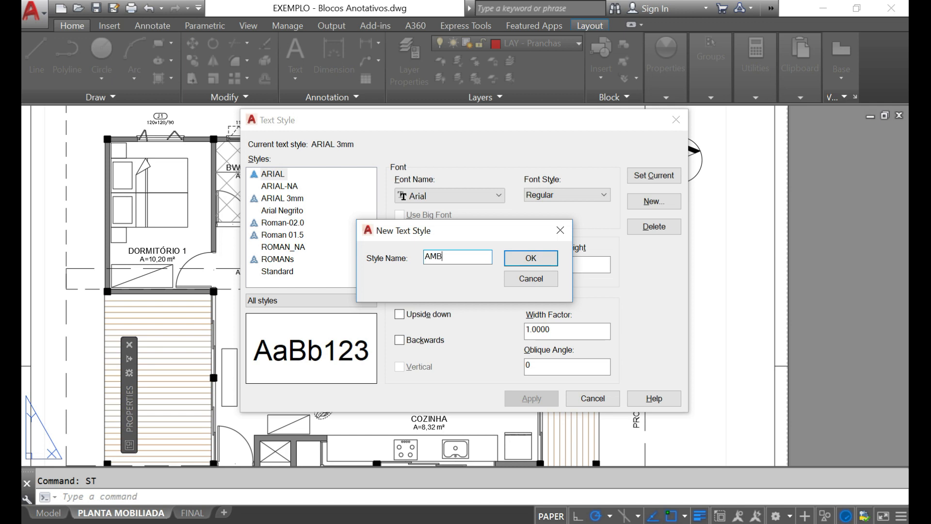
left_click(531, 257)
left_click(536, 263)
double_click(536, 263)
type("3")
Step: Set the AMBIENTE style's font to Book Antiqua with the Negrito font style, and apply the changes
left_click(460, 196)
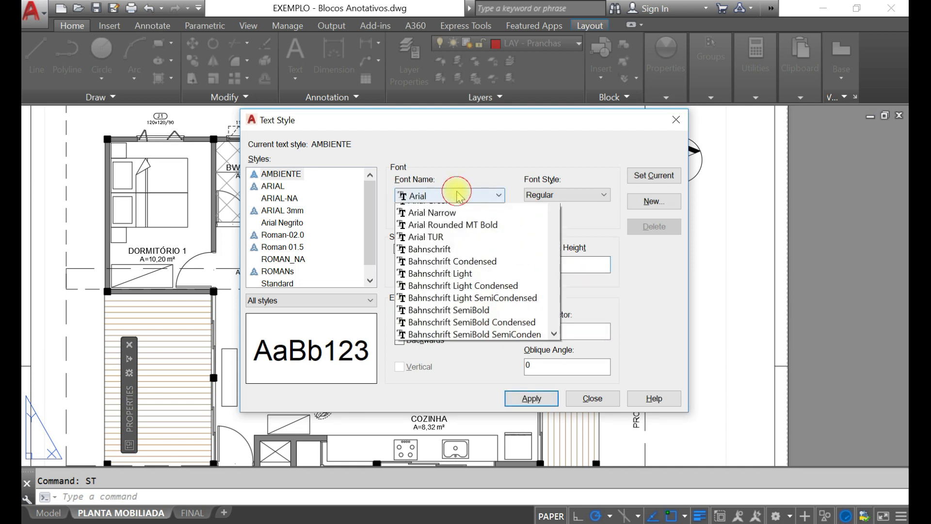
scroll(465, 339, "down", 5)
scroll(465, 340, "down", 5)
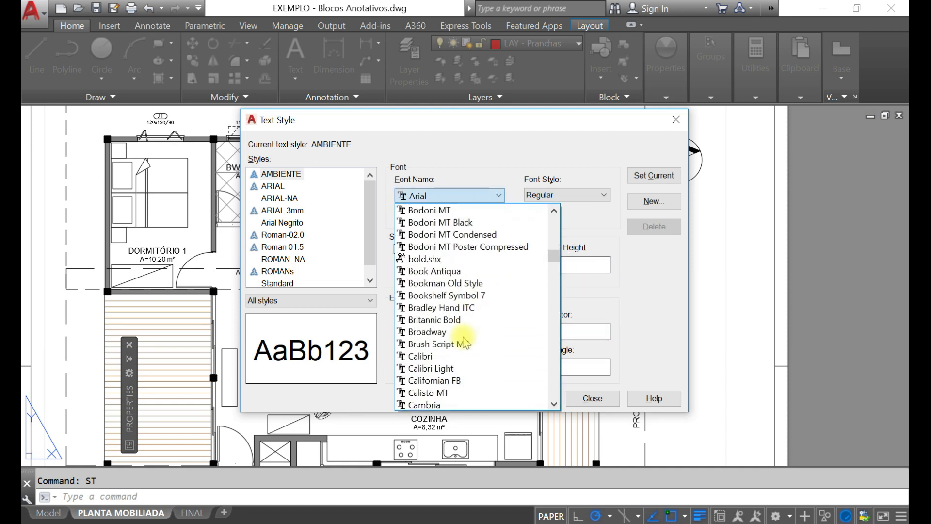
scroll(458, 320, "up", 1)
left_click(456, 308)
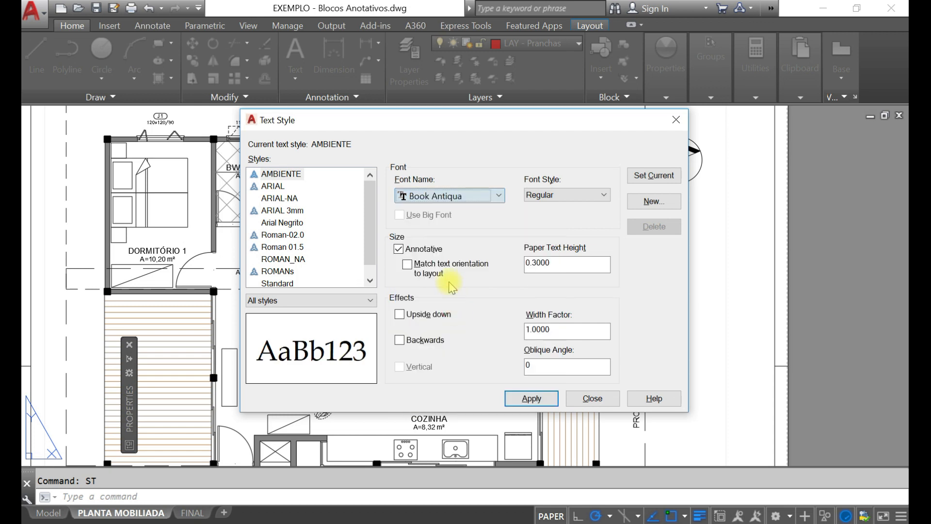
left_click(548, 195)
left_click(558, 217)
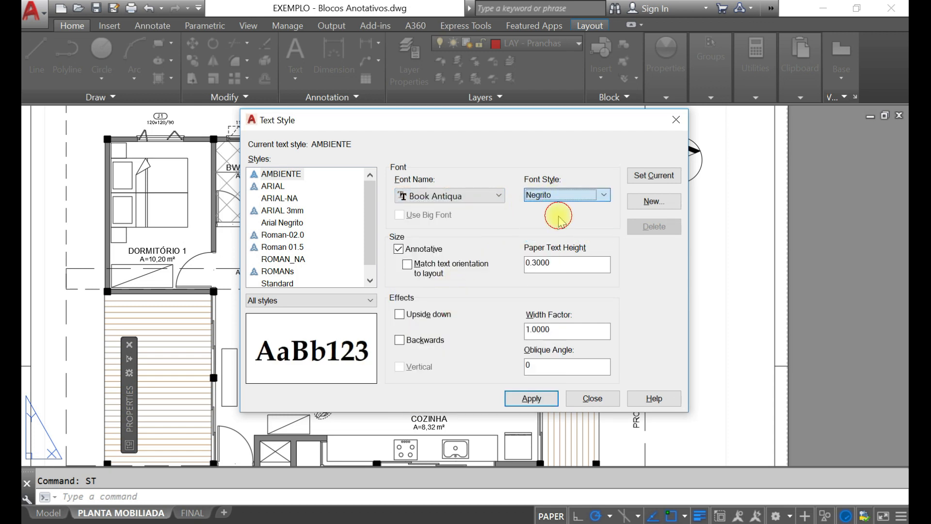
left_click(532, 397)
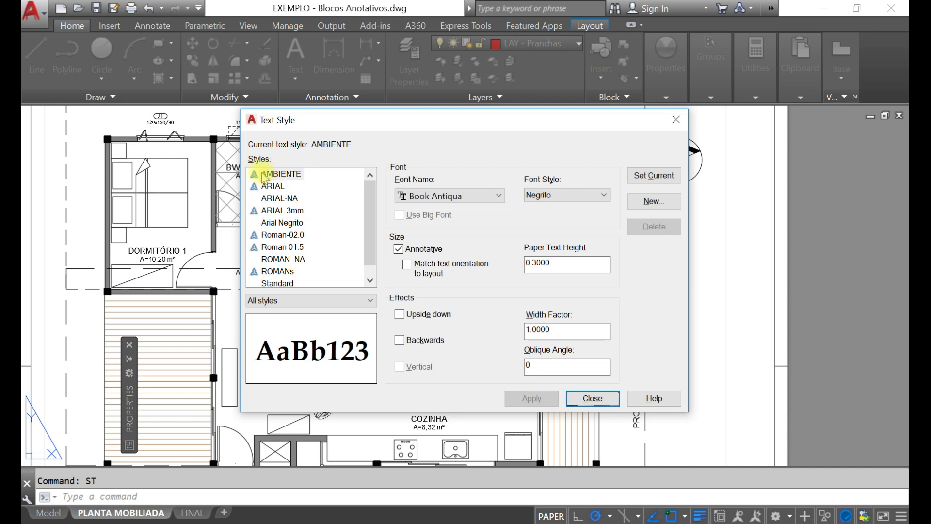
Step: Create a text style named ÁREA based on AMBIENTE, with the Regular font style and a paper text height of 0.25, and apply it
left_click(266, 176)
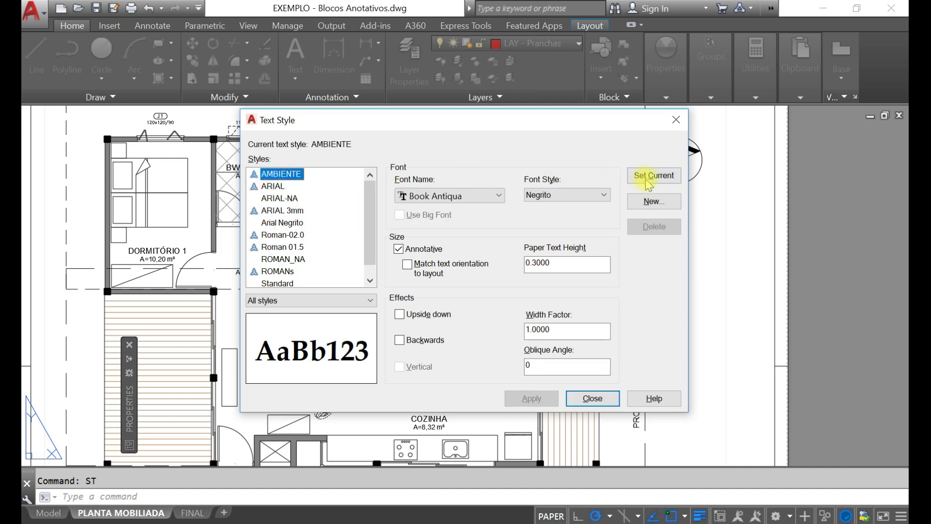
left_click(652, 201)
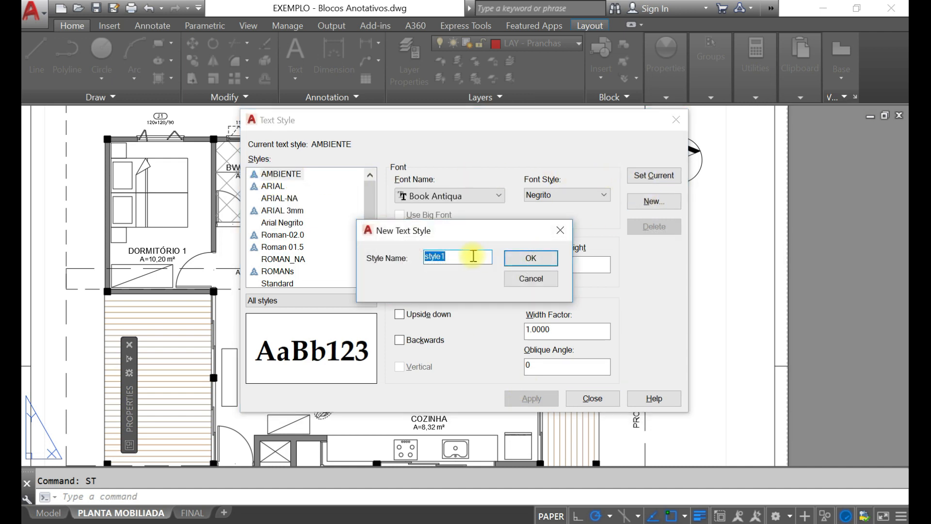
type("á")
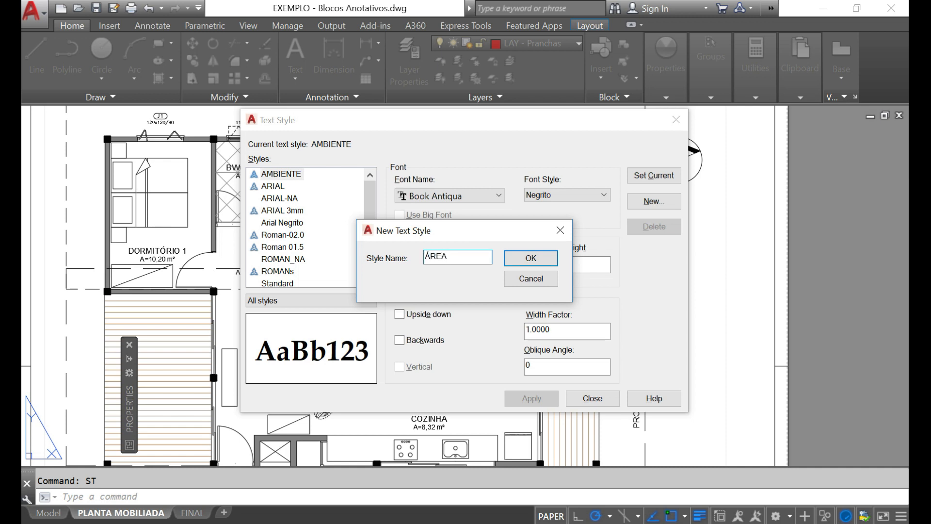
left_click(534, 257)
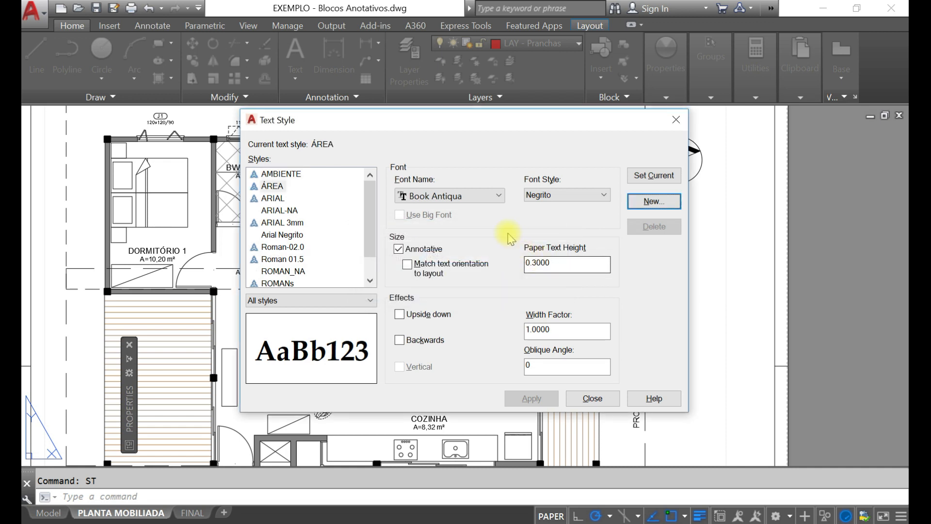
left_click(565, 195)
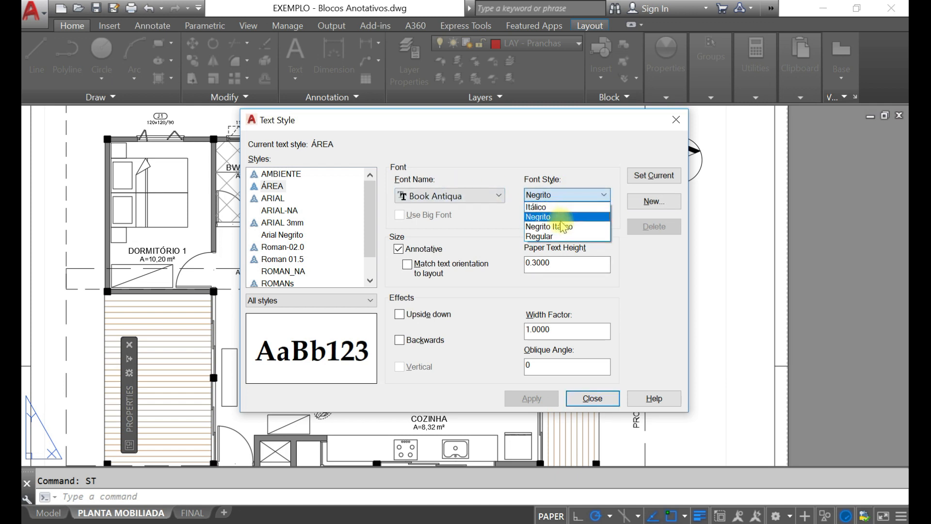
left_click(558, 237)
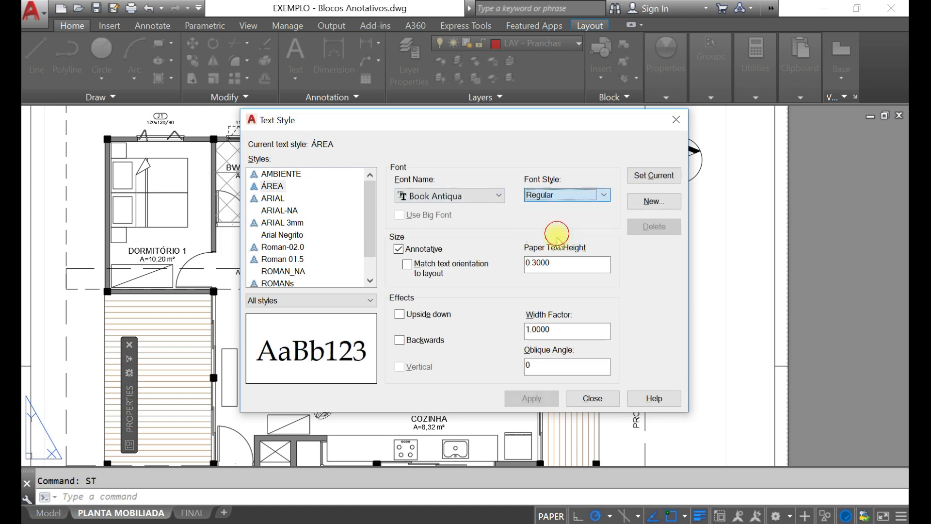
left_click_drag(559, 263, 536, 262)
key("BackSpace")
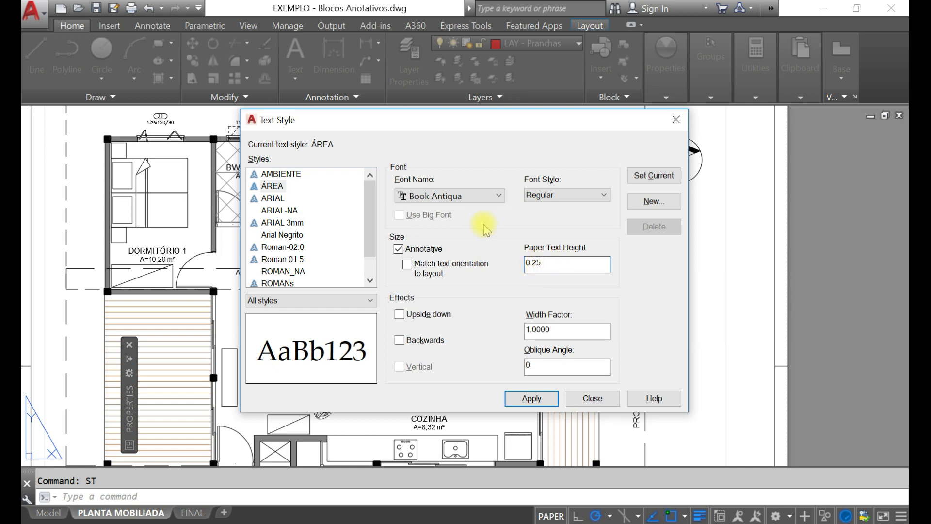
left_click(541, 396)
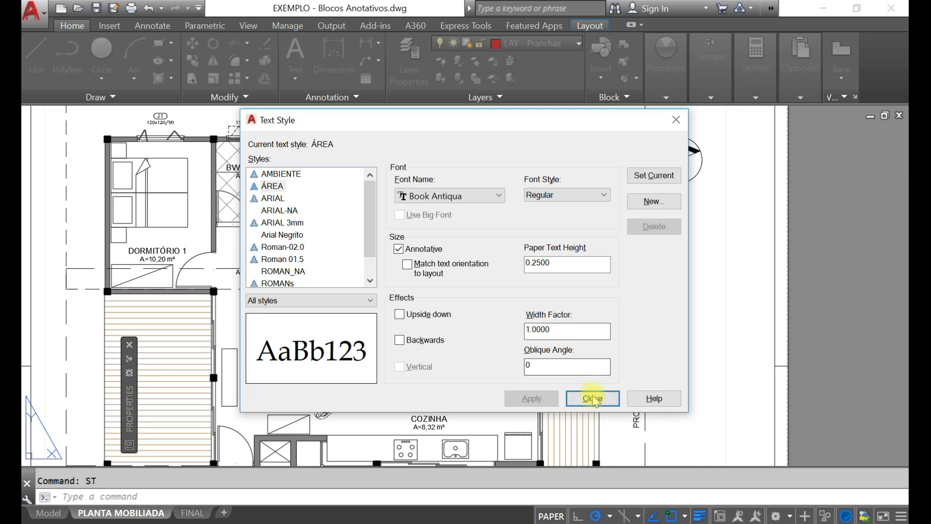
Step: Make AMBIENTE the current text style and close the text style settings
left_click(293, 176)
left_click(653, 176)
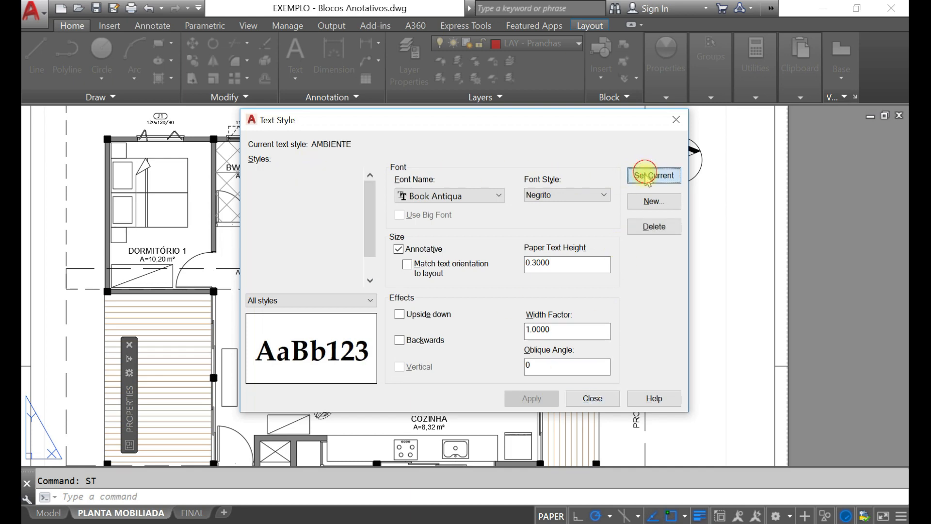
left_click(593, 398)
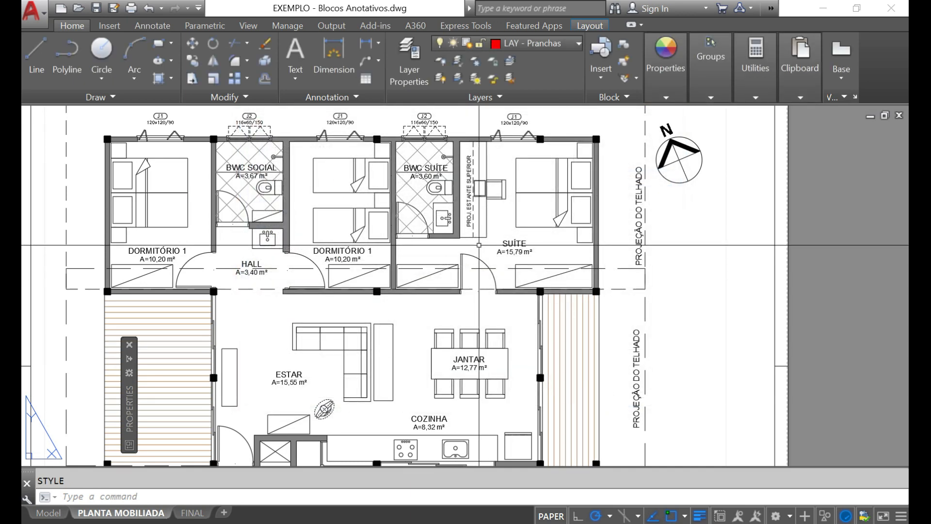
Step: In model space, place a horizontal, centred single-line text ESTAR in the living room, between the sideboard and the sofa
scroll(357, 336, "down", 3)
scroll(357, 336, "up", 4)
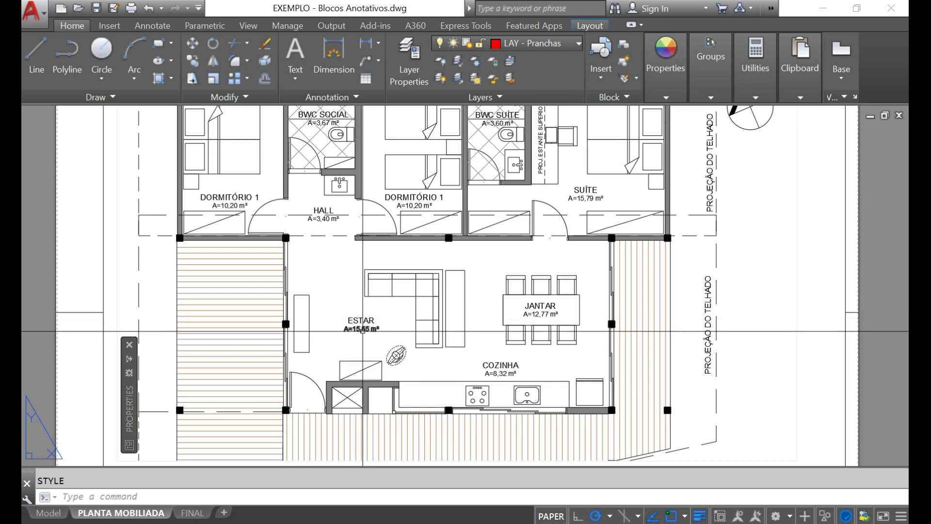
left_click(39, 517)
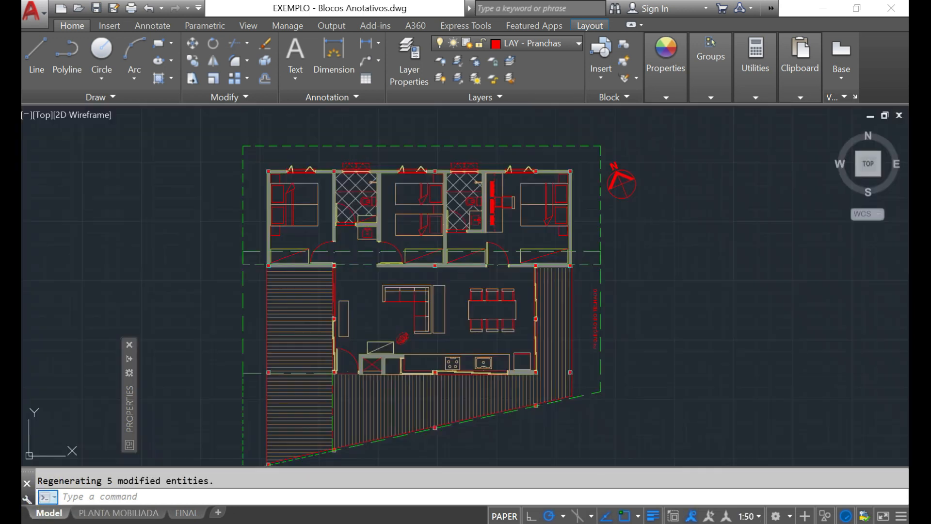
scroll(369, 323, "up", 2)
scroll(369, 326, "up", 2)
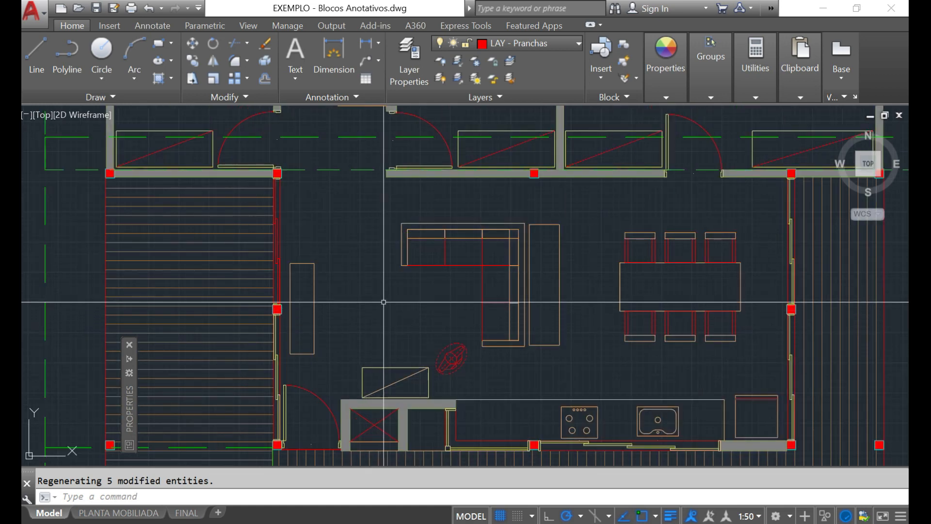
type("dt")
key("Return")
left_click(393, 302)
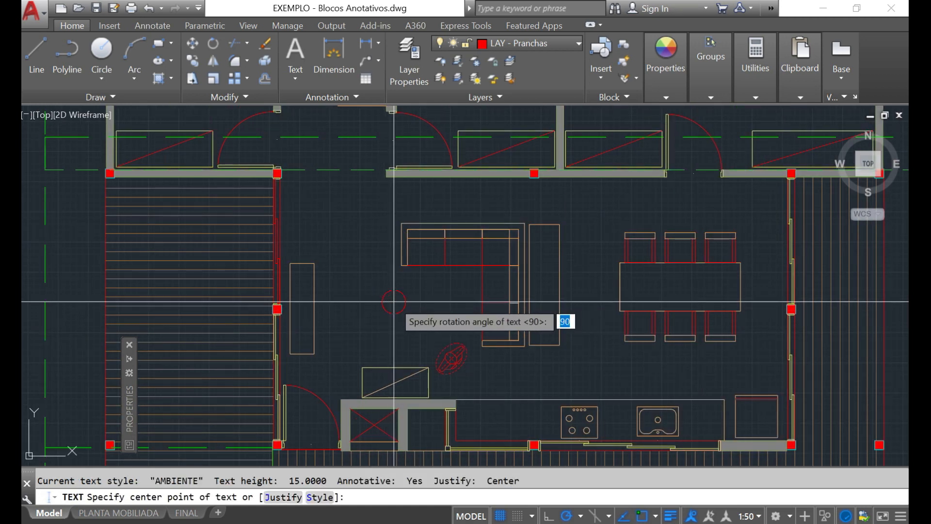
left_click(440, 301)
type("ESTAR")
key("Return")
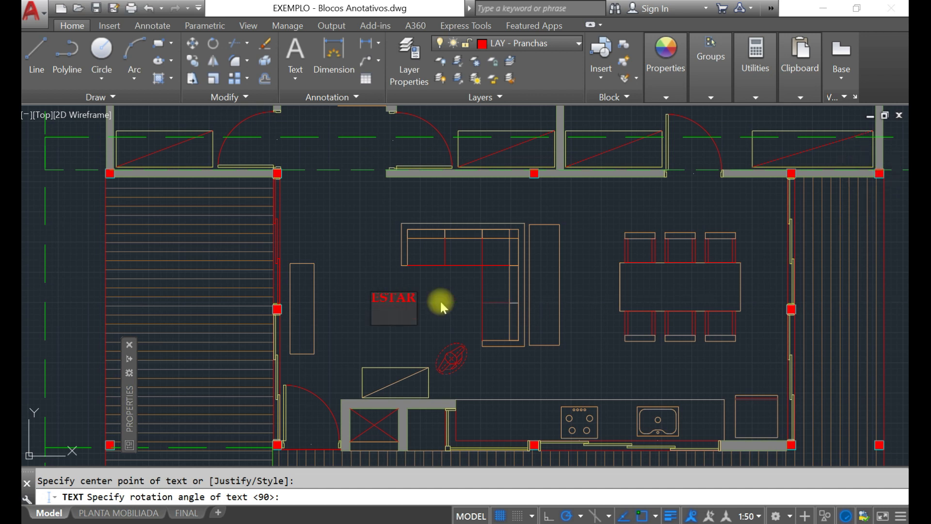
Step: Add the line Área = 15,55 m² below the ESTAR text and finish the text command
type("Área = 15,55")
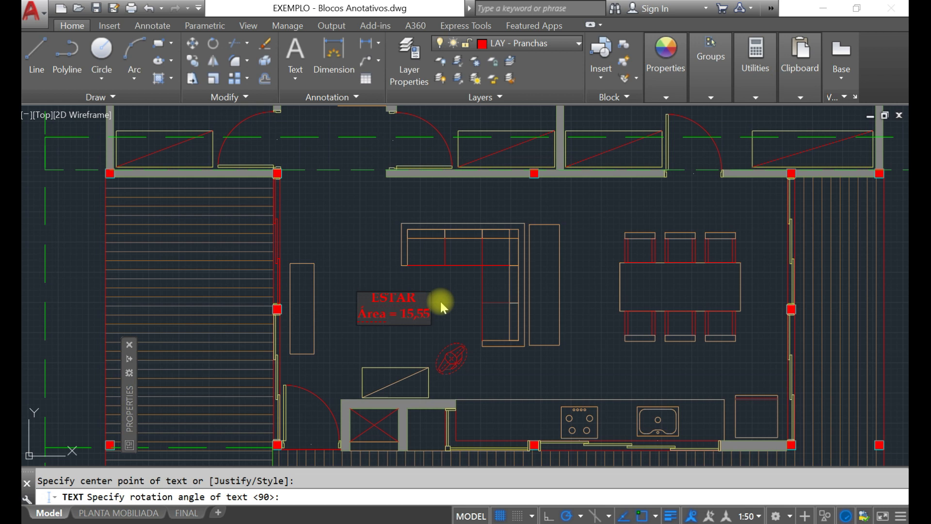
type(" m²")
key("Return")
key("Return")
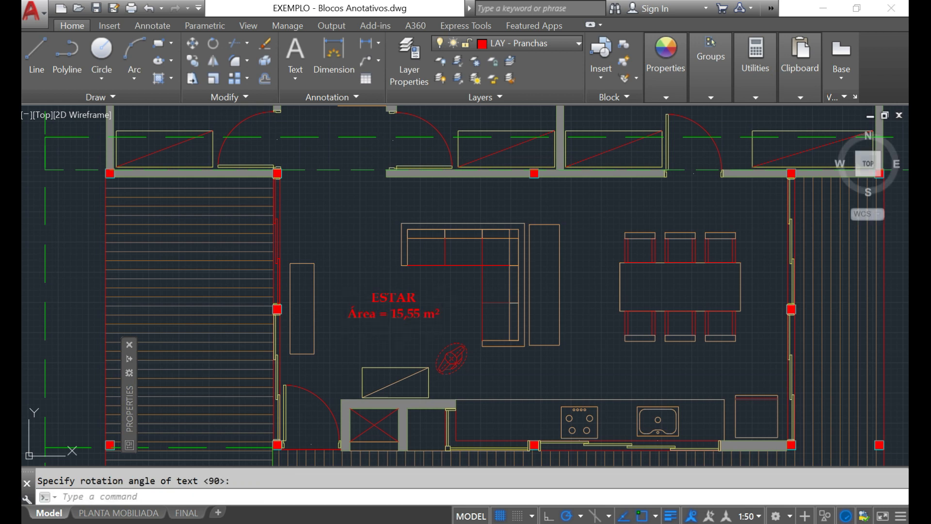
Step: Change the text style of the Área = 15,55 m² line to ÁREA and close its properties
left_click(405, 299)
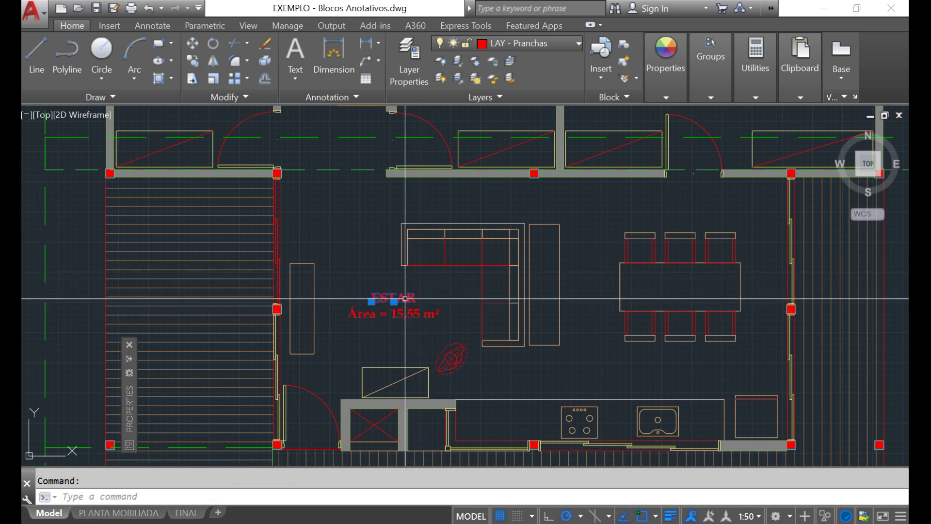
key("Escape")
left_click(414, 317)
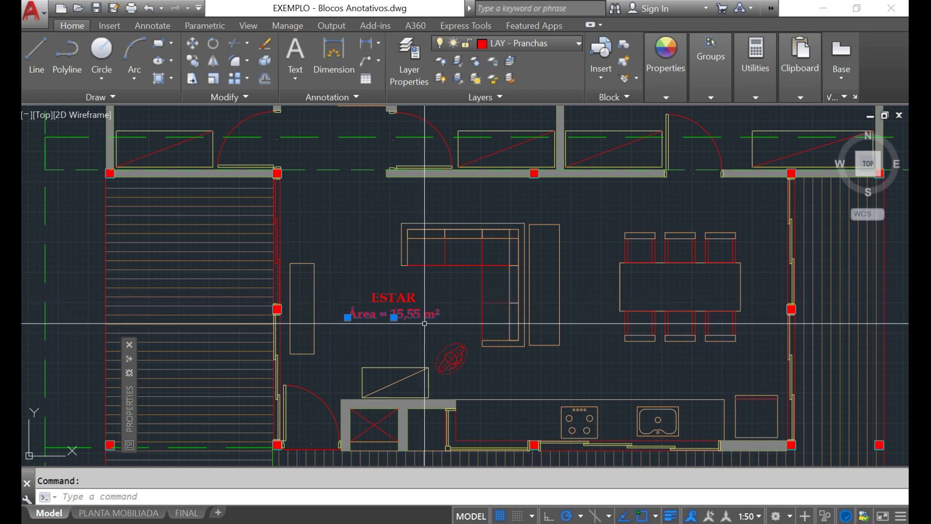
mouse_move(414, 311)
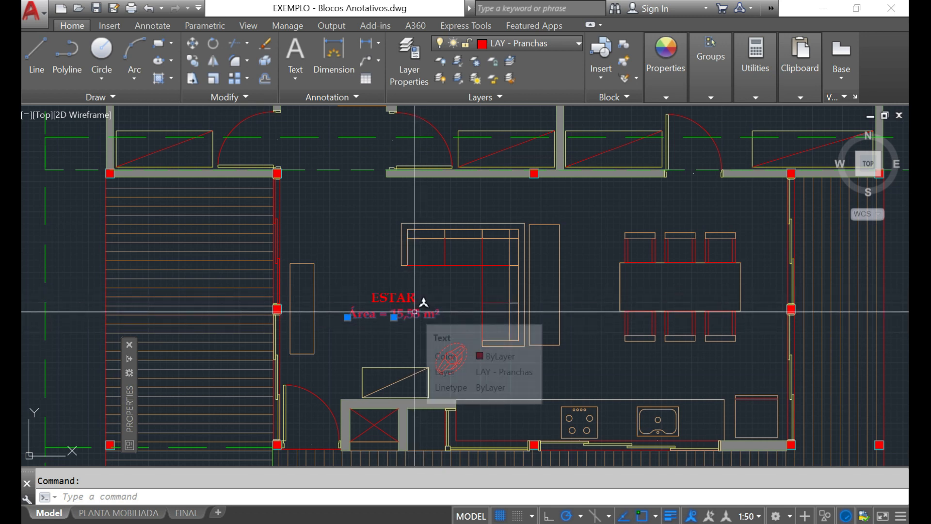
type("mo")
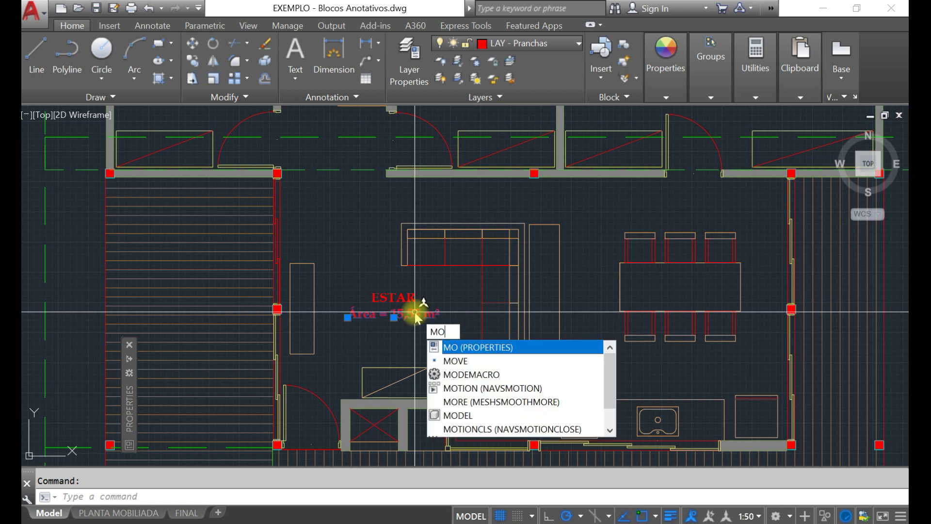
key("Return")
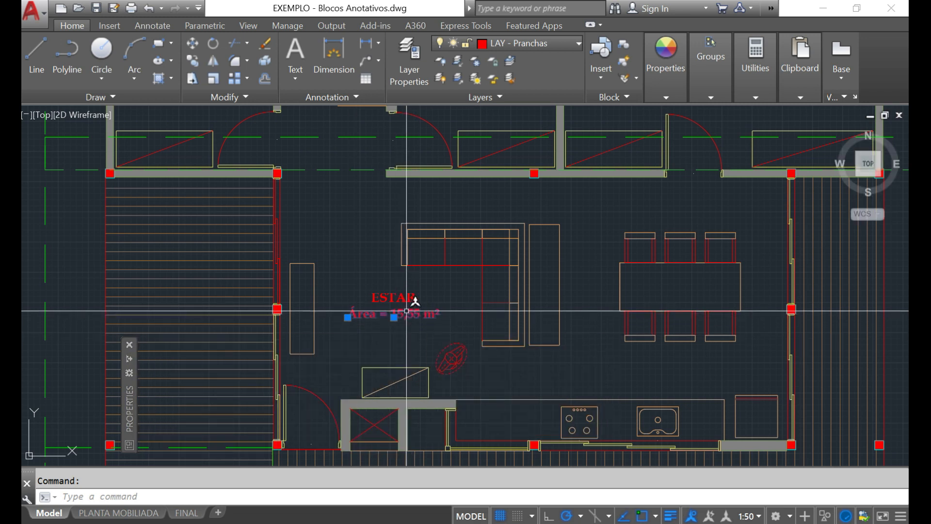
mouse_move(135, 389)
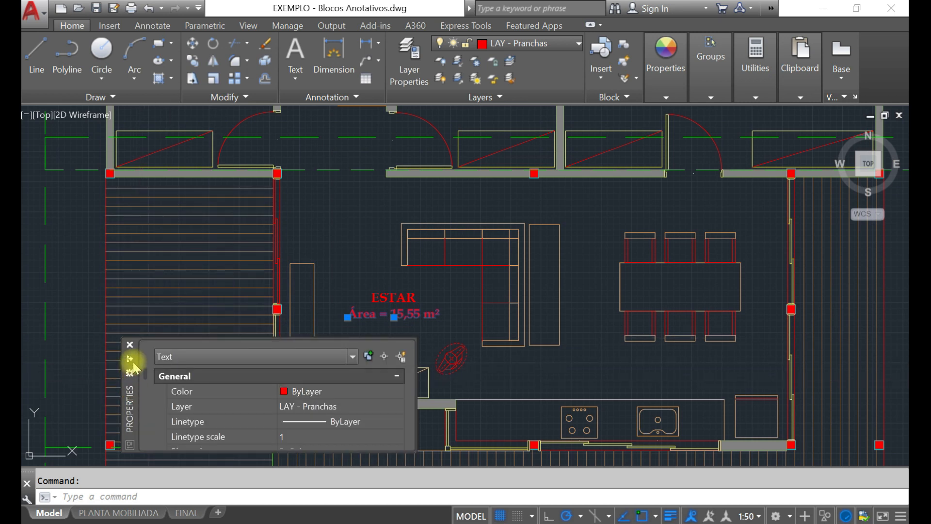
left_click_drag(219, 338, 246, 170)
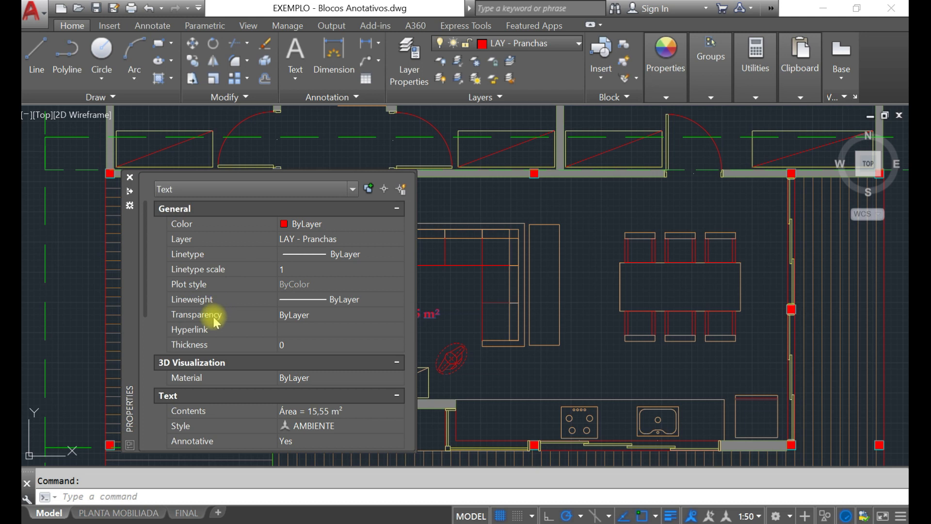
scroll(210, 310, "down", 2)
scroll(288, 370, "down", 2)
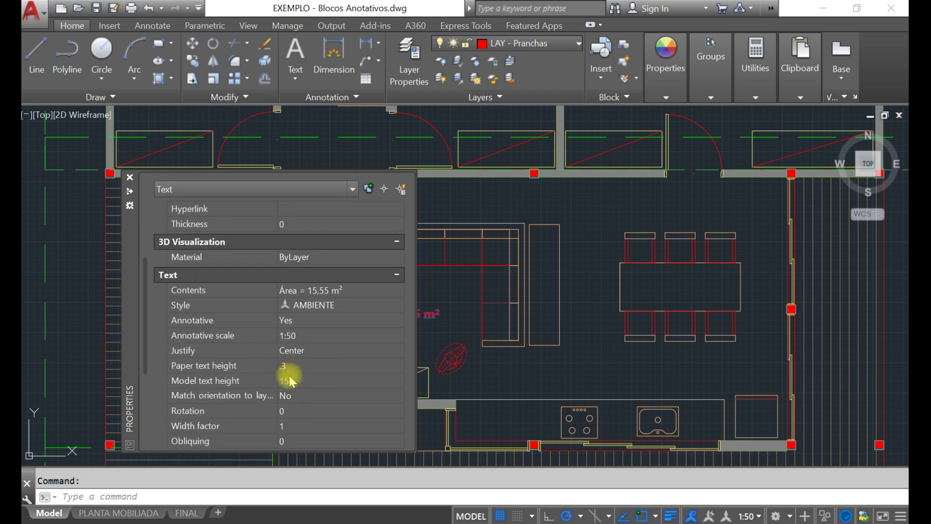
left_click(326, 309)
left_click(356, 306)
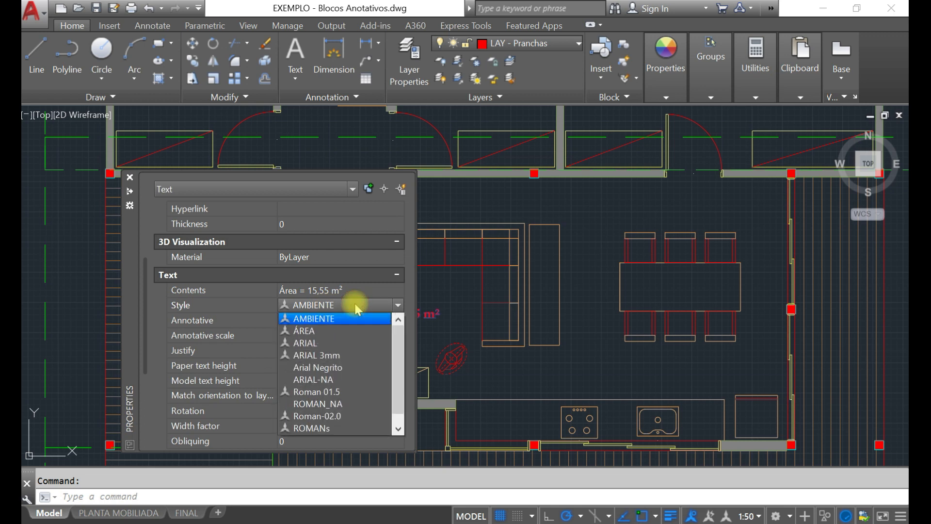
left_click(308, 330)
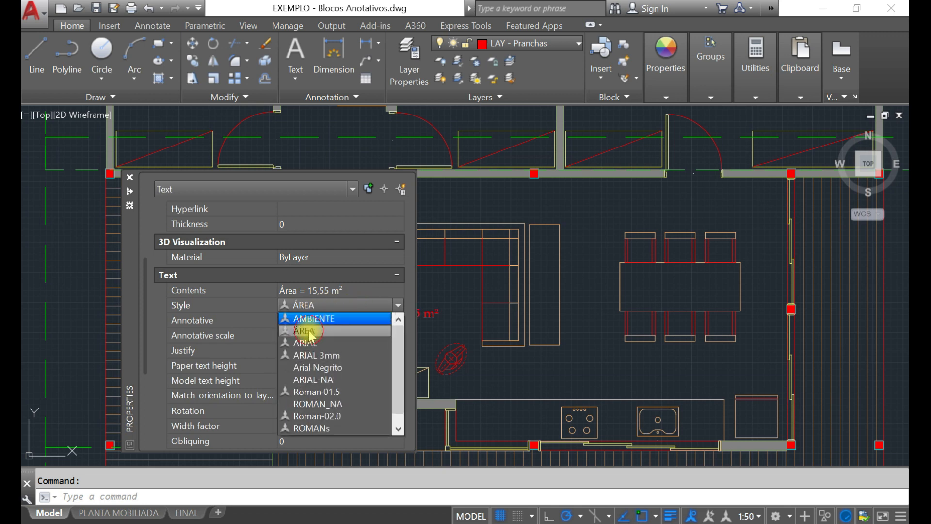
left_click(129, 178)
key("Escape")
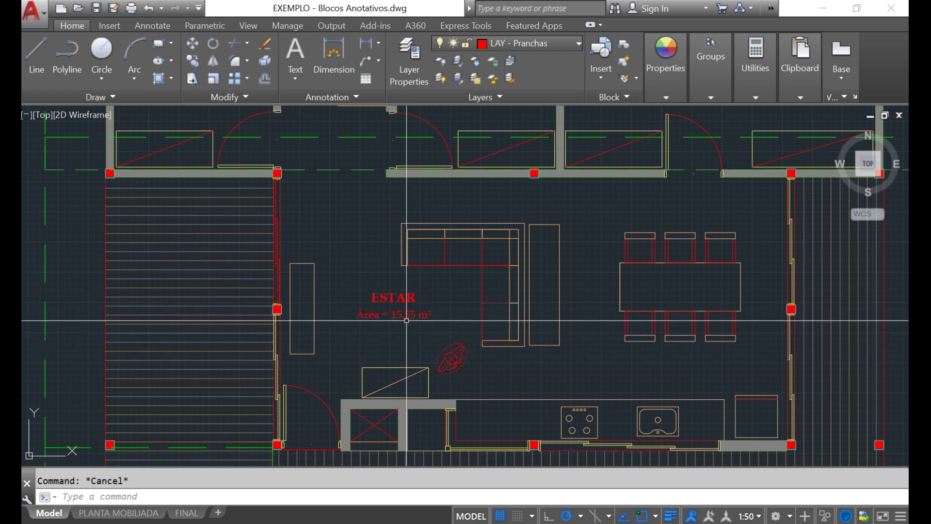
Step: In the PLANTA MOBILIADA layout, delete the old paper-space ESTAR name and area texts overlapping the new living room label
scroll(407, 321, "up", 2)
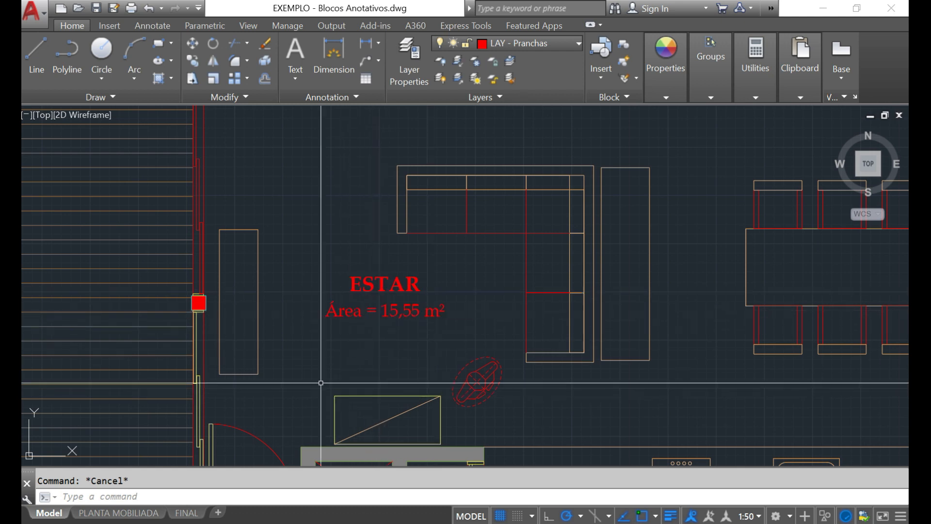
left_click(152, 512)
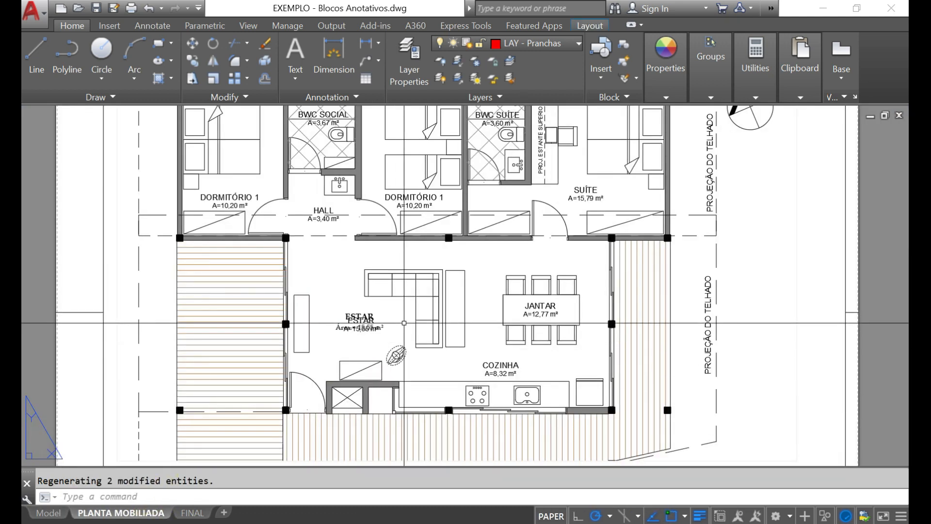
left_click(335, 304)
left_click(395, 337)
key("Delete")
Step: Pan the floor plan sideways inside the layout viewport, away from its paper-space room labels, and return to paper space
scroll(396, 344, "down", 5)
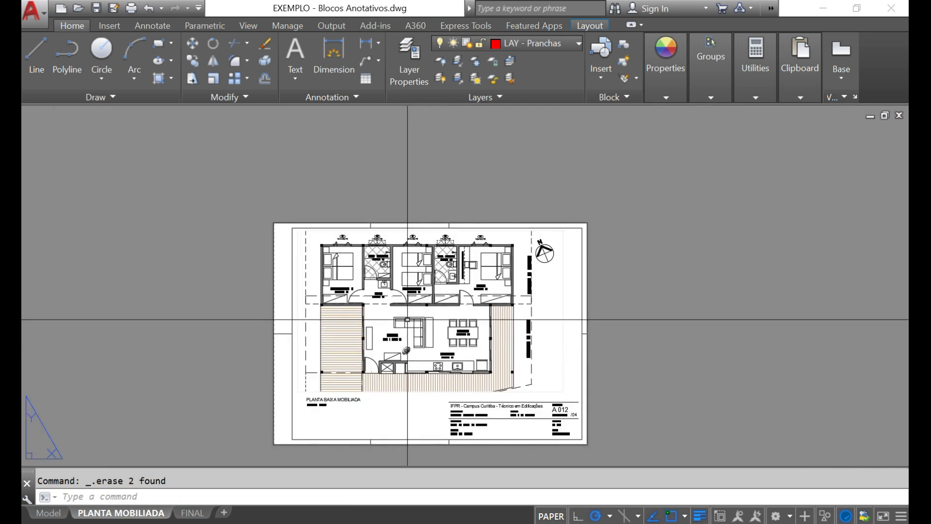
scroll(407, 320, "up", 2)
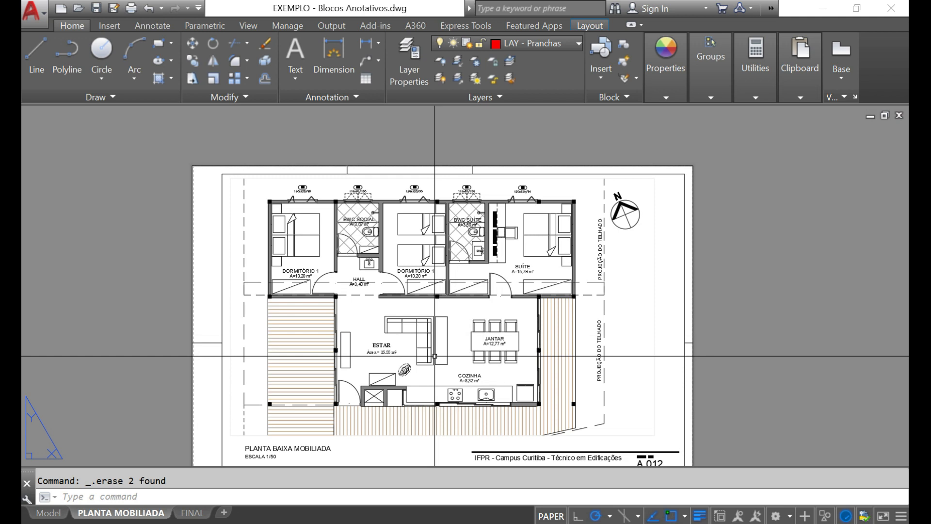
double_click(435, 356)
type("p")
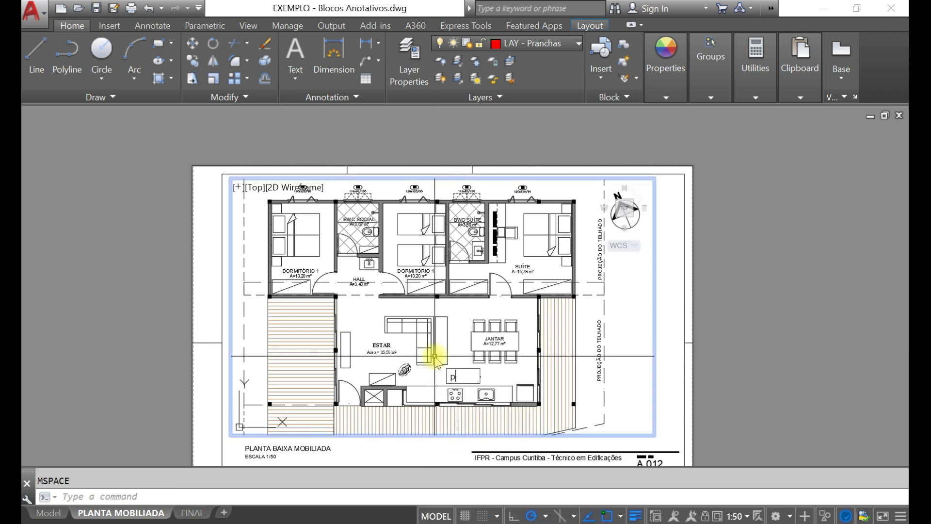
key("Return")
left_click_drag(420, 359, 458, 358)
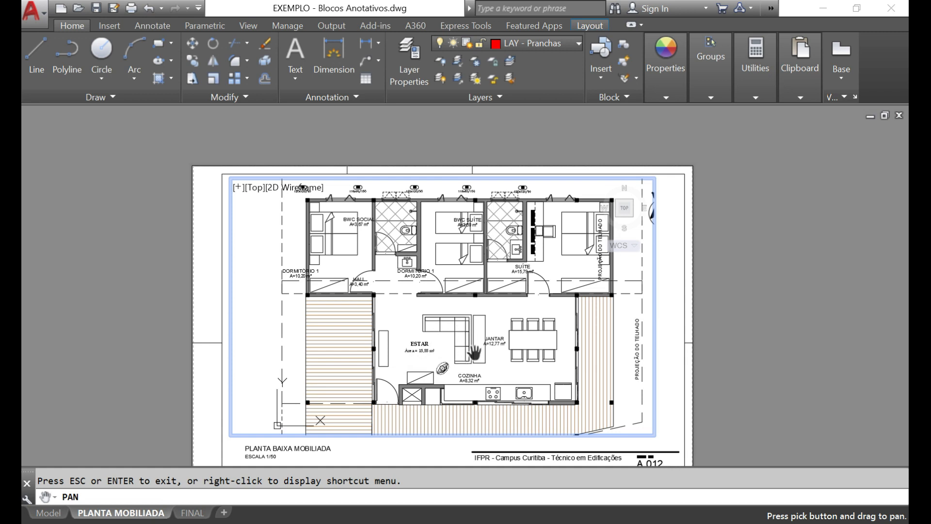
key("Escape")
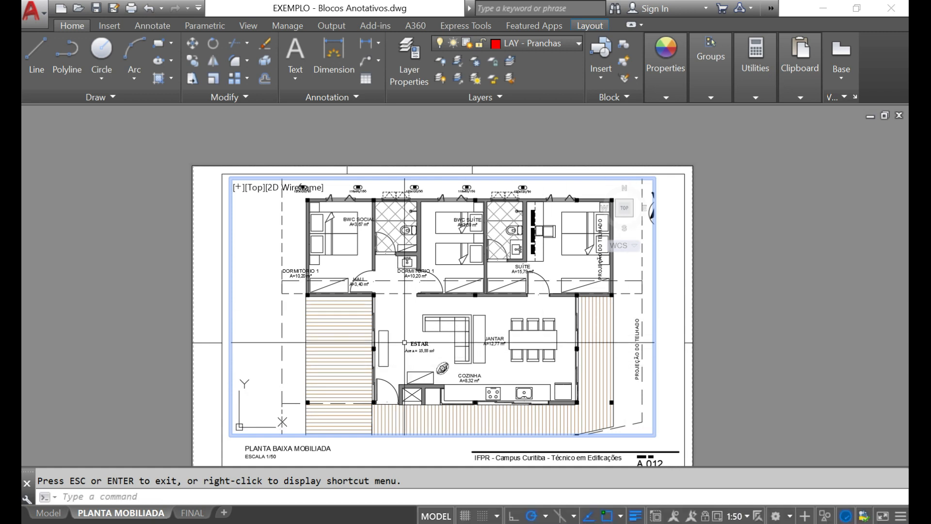
type("ps")
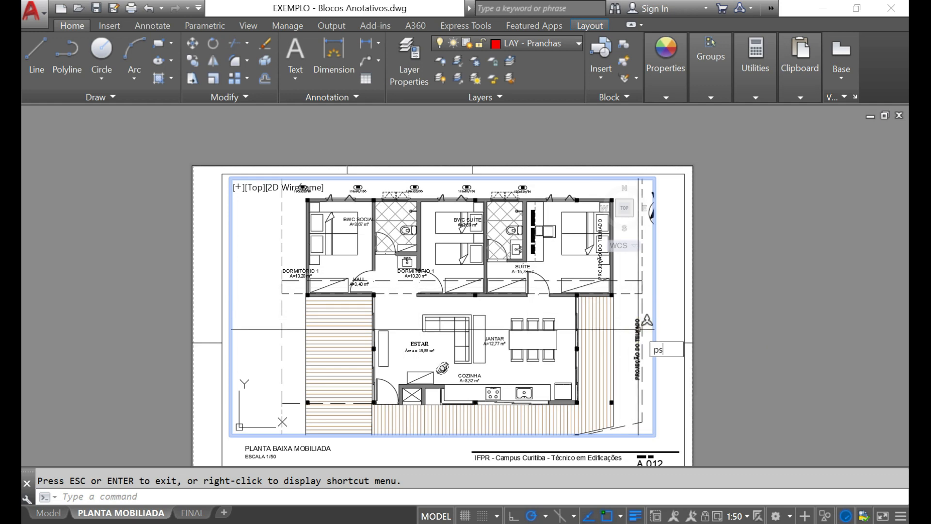
key("Return")
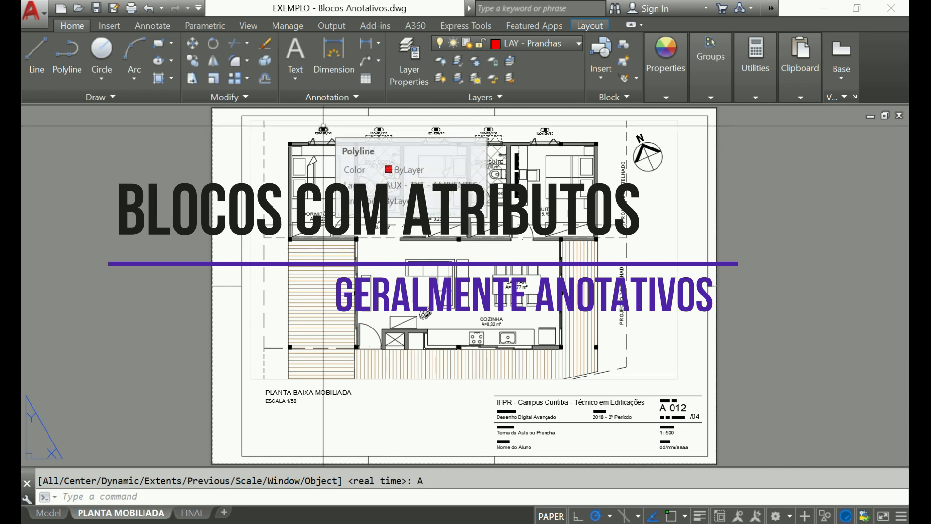
Step: Move the J1 text of the window tag above the first bedroom slightly to the right within its rounded outline
scroll(323, 126, "up", 6)
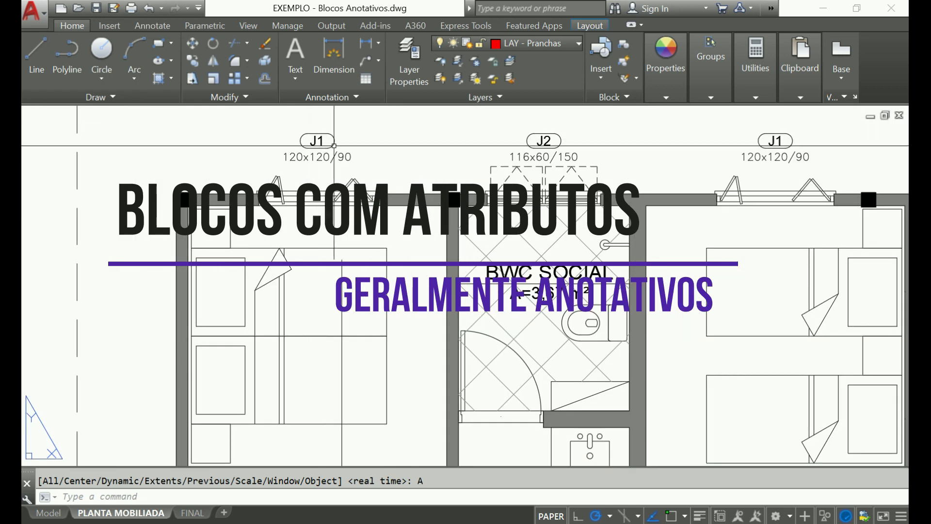
middle_click_drag(440, 172, 350, 194)
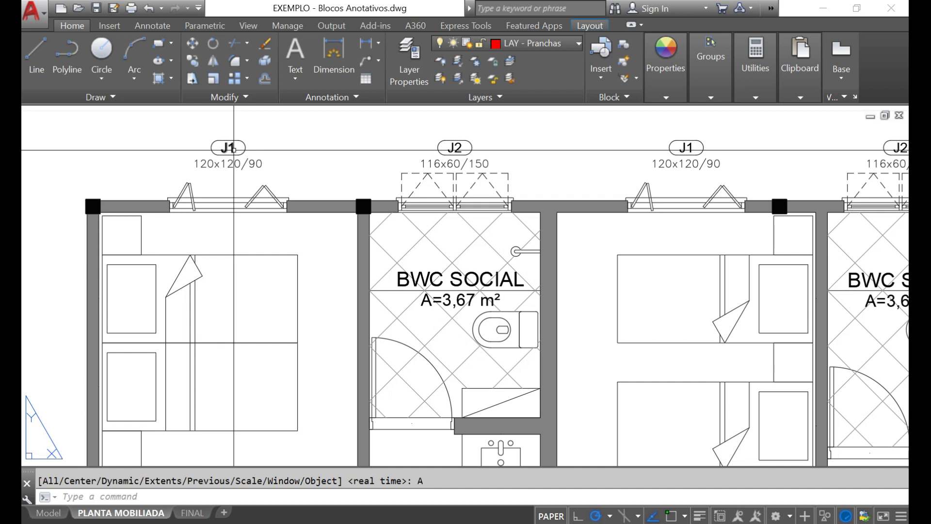
left_click(212, 149)
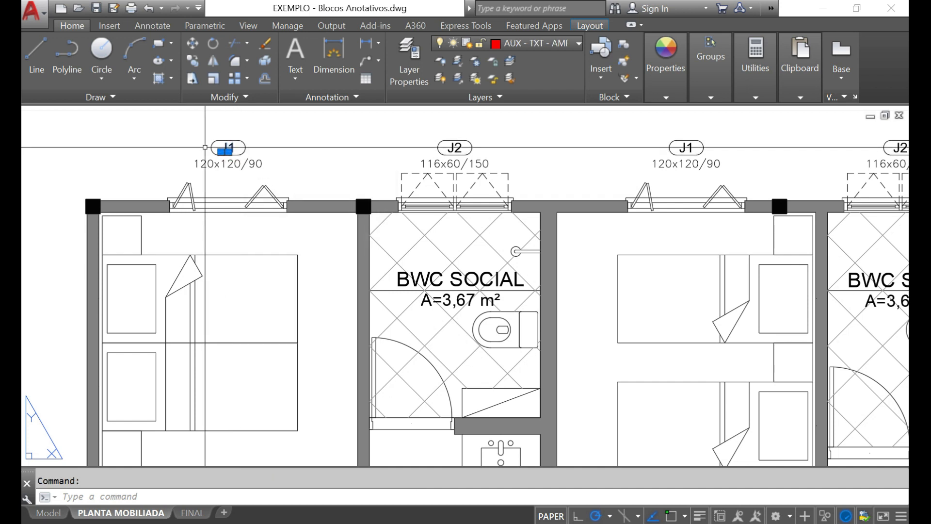
scroll(206, 147, "up", 2)
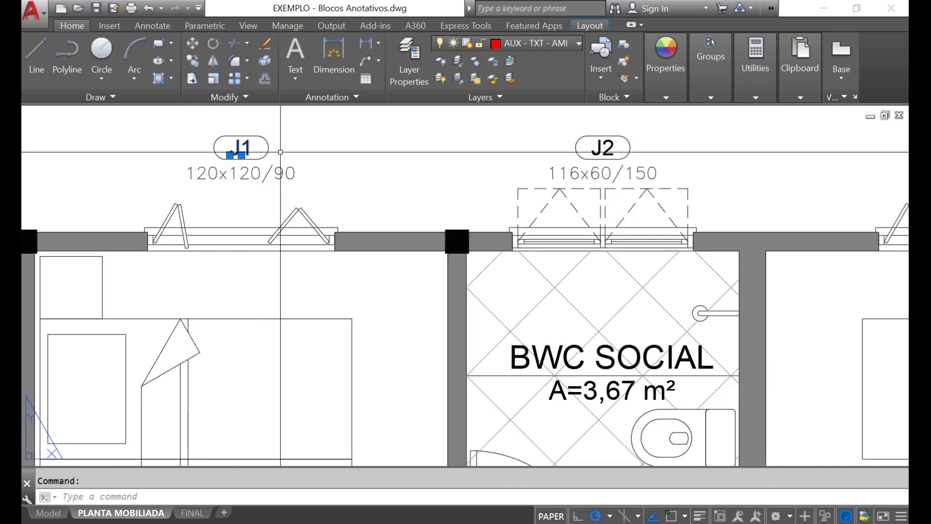
type("m")
key("Return")
left_click(325, 152)
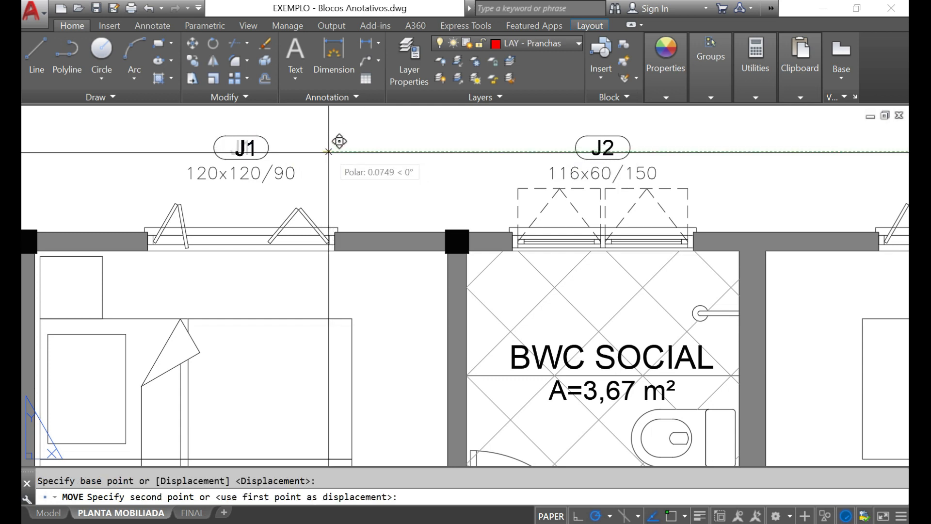
left_click(333, 152)
Step: Move the 120x120/90 text below the J1 tag slightly down, and undo the moves of both tag texts
left_click(276, 173)
type("m")
key("Return")
left_click(300, 167)
left_click(299, 173)
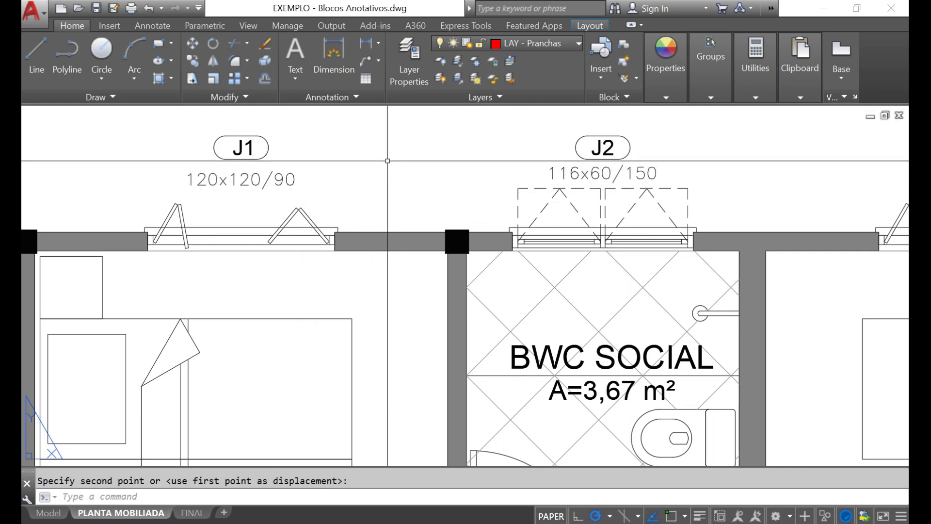
key("ctrl+z")
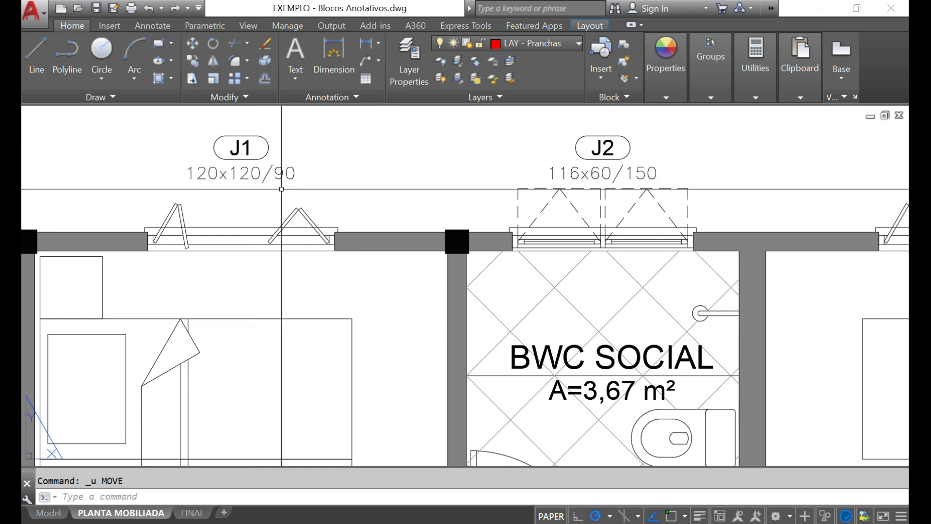
Step: Start a block definition named ID_esq with its base point at the midpoint of the J1 outline's lower edge
type("B")
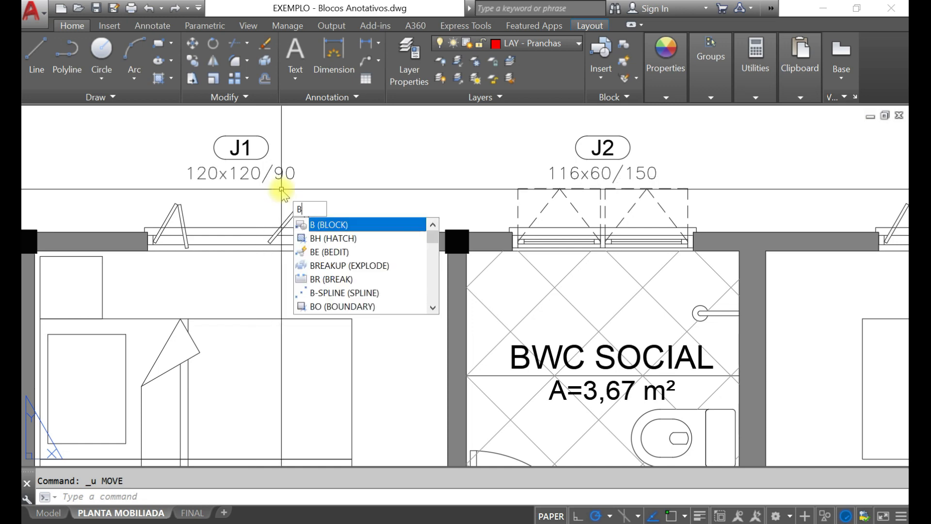
key("Return")
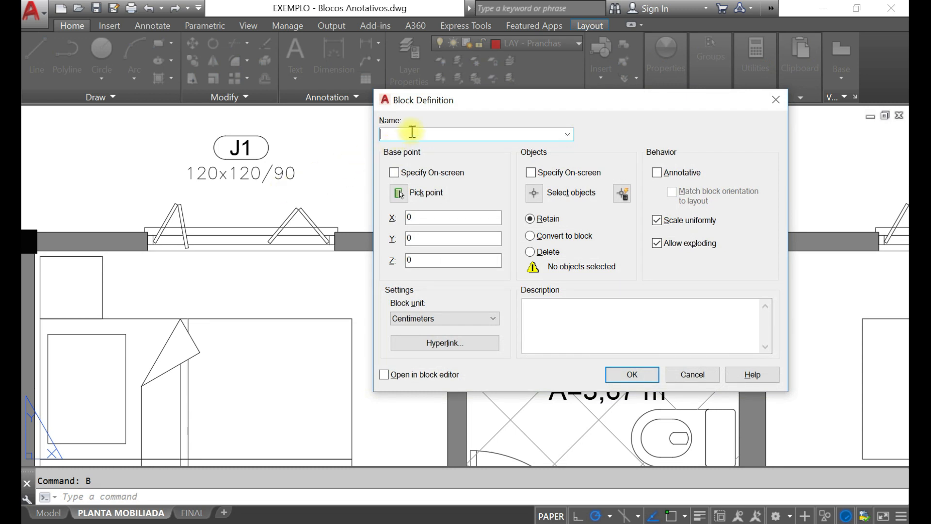
type("ID_esq")
left_click(399, 193)
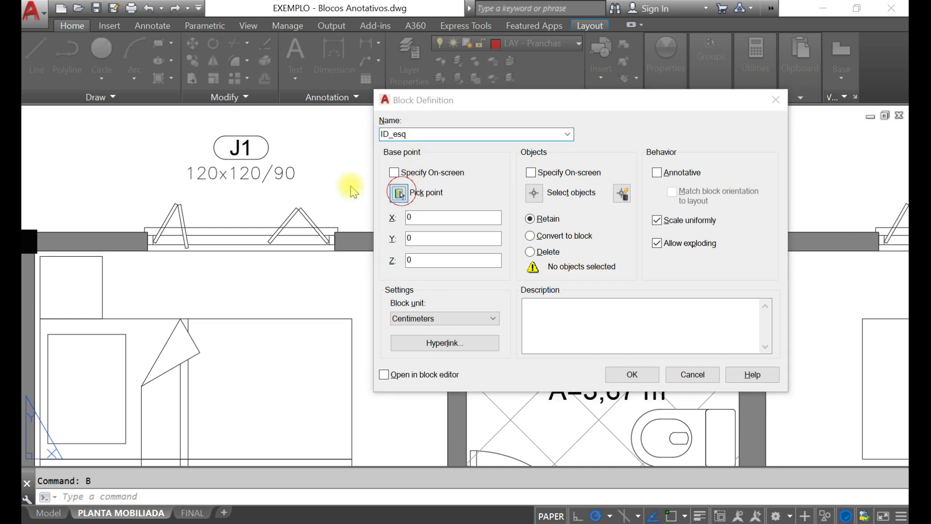
type("mid")
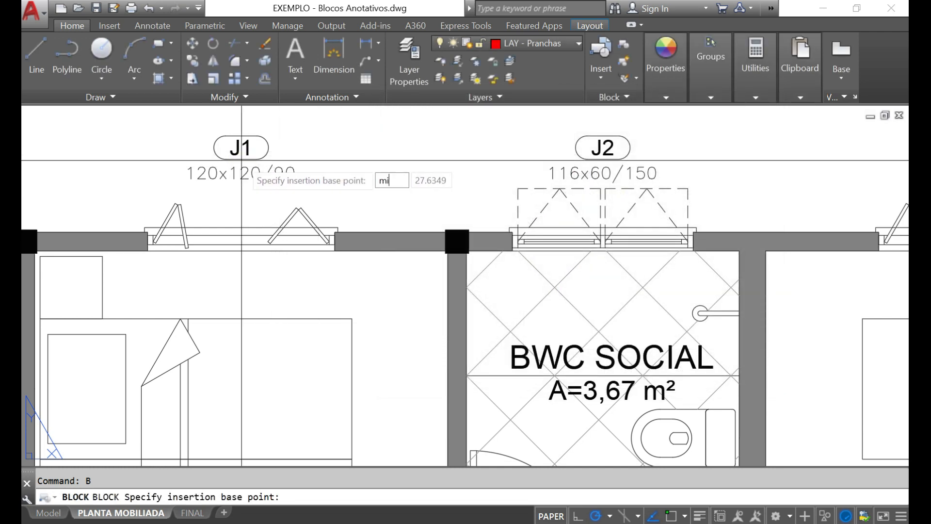
key("Return")
left_click(241, 160)
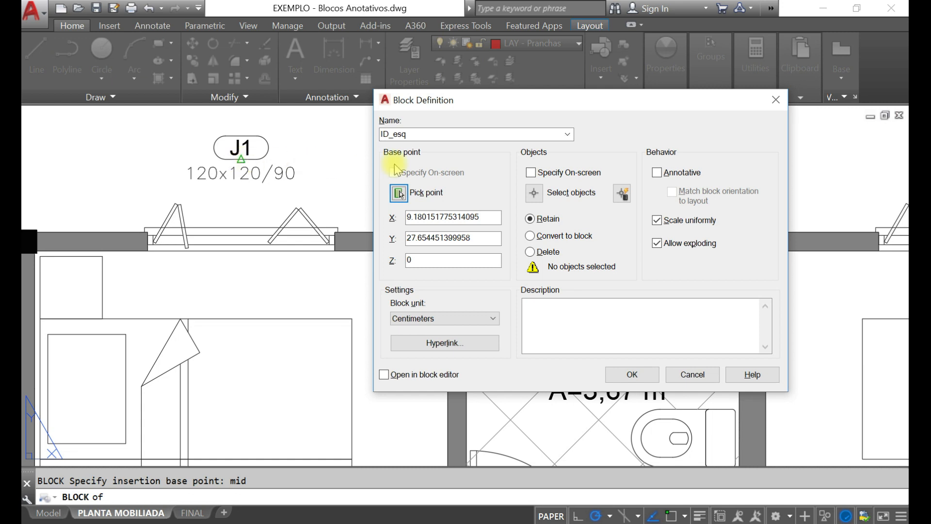
Step: Add the J1 text, its rounded outline and the 120x120/90 text to the block, and make it annotative
left_click(545, 194)
left_click(331, 188)
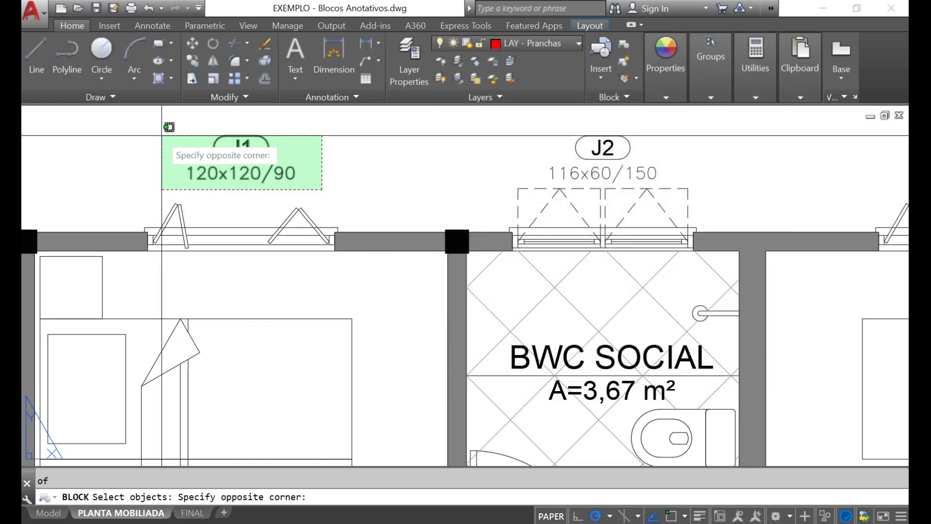
left_click(166, 119)
key("Return")
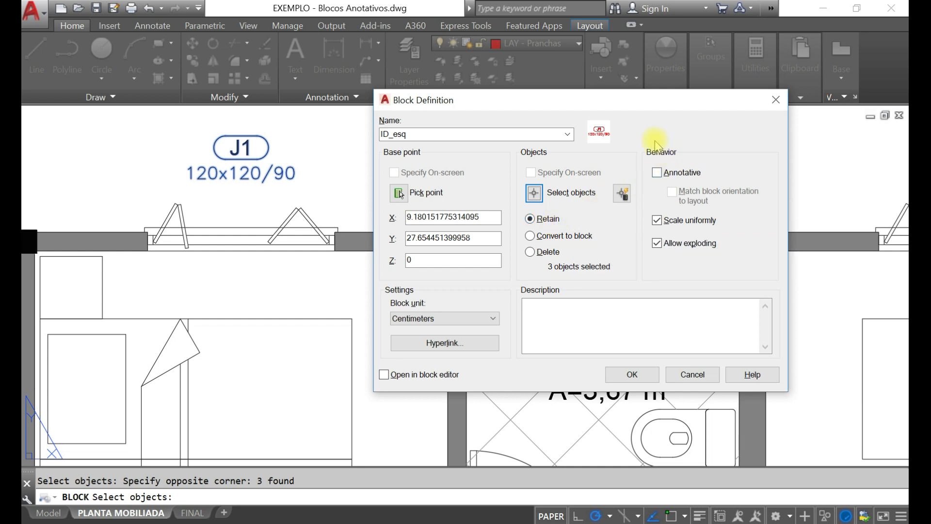
left_click(658, 173)
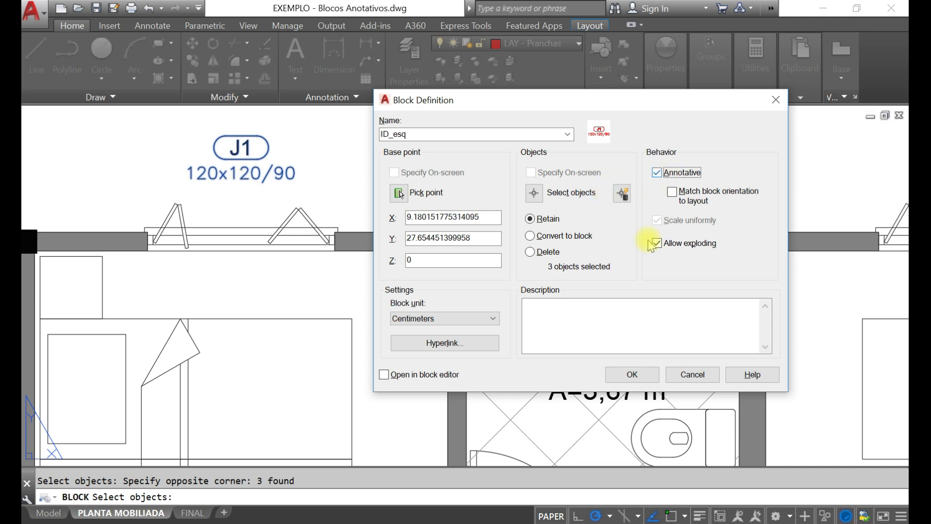
Step: Finish the ID_esq block definition and insert one copy between the J1 and J2 window tags at scale 1
left_click(632, 375)
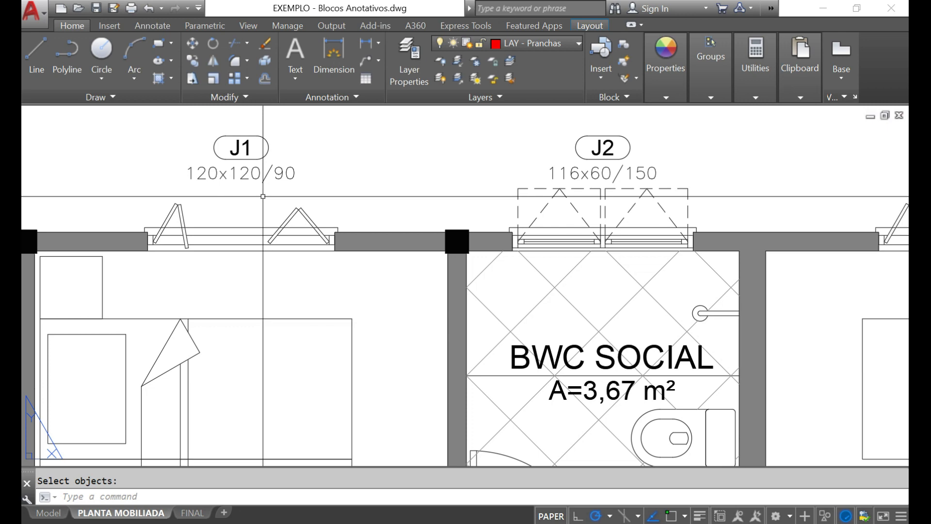
type("i")
key("Return")
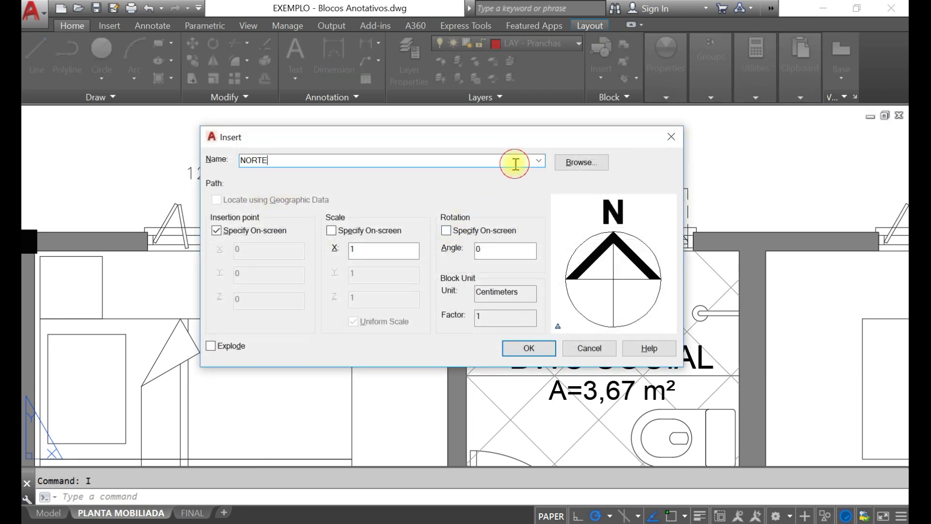
left_click(539, 161)
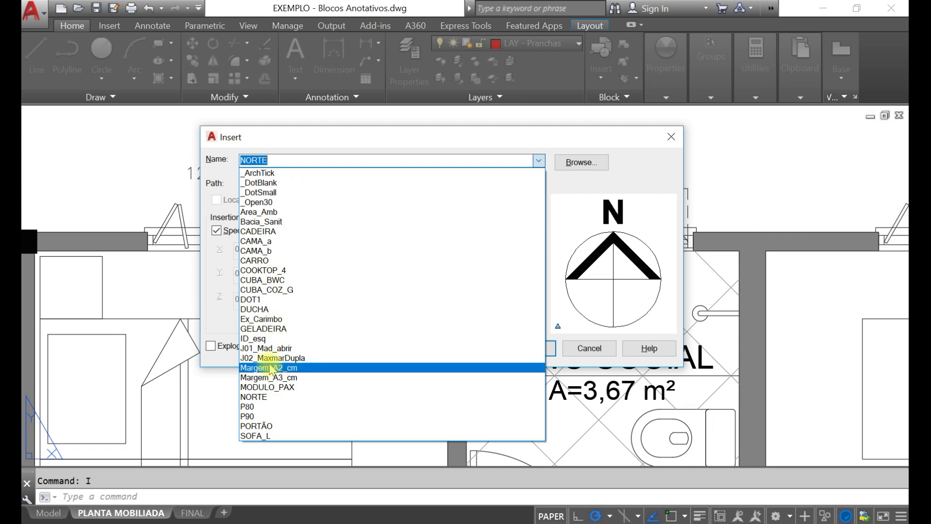
left_click(291, 338)
left_click(527, 347)
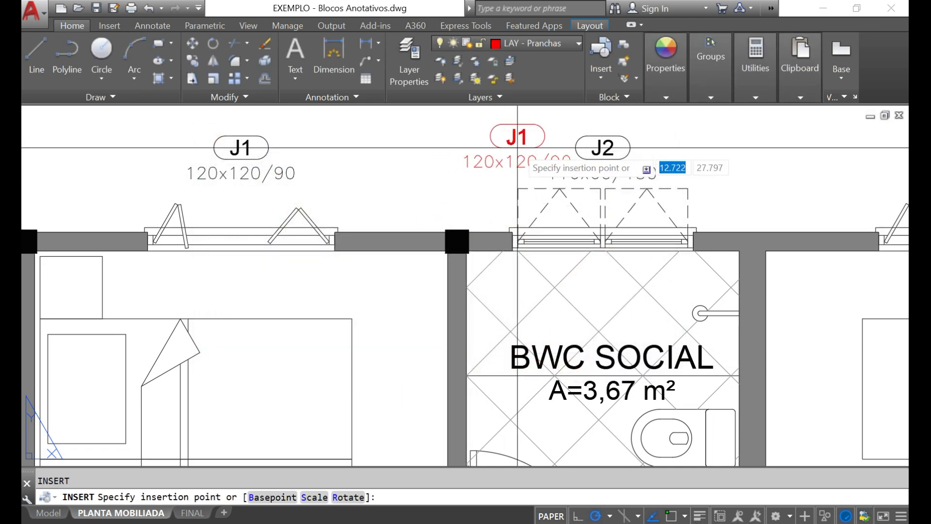
left_click(505, 151)
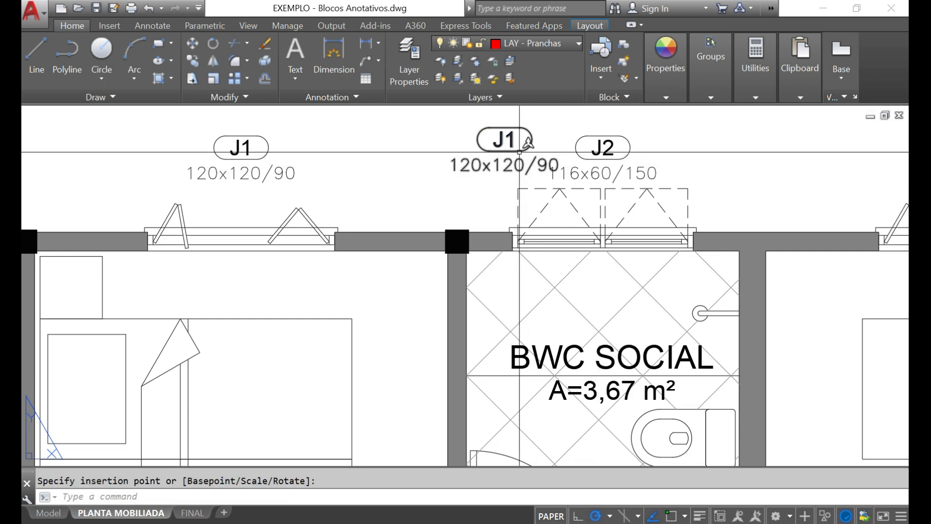
Step: Shift the inserted ID_esq block slightly left, away from the J2 tag, in two moves
type("m")
key("space")
left_click(519, 152)
left_click(496, 152)
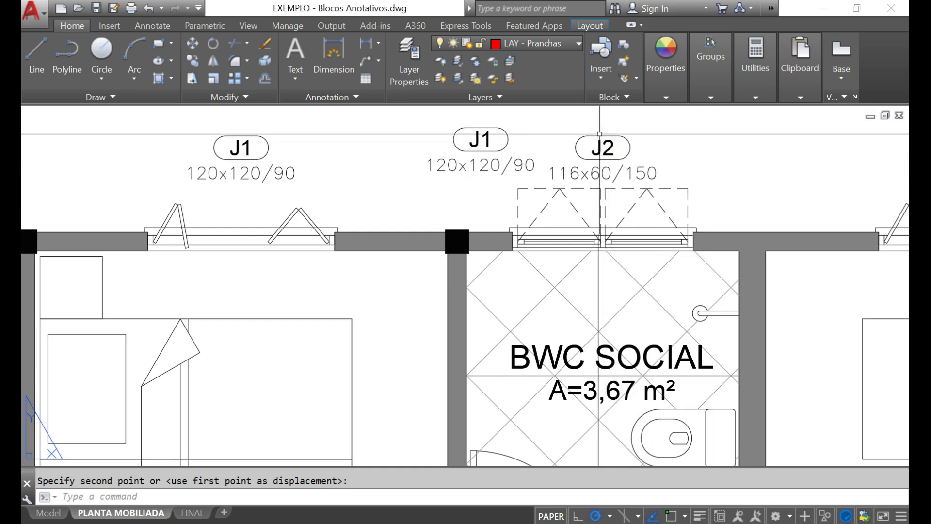
left_click(481, 151)
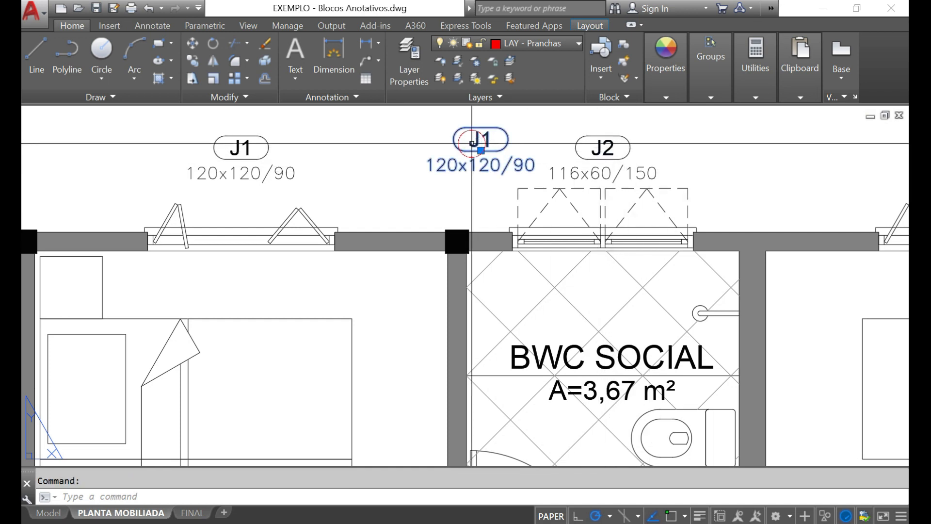
left_click(481, 151)
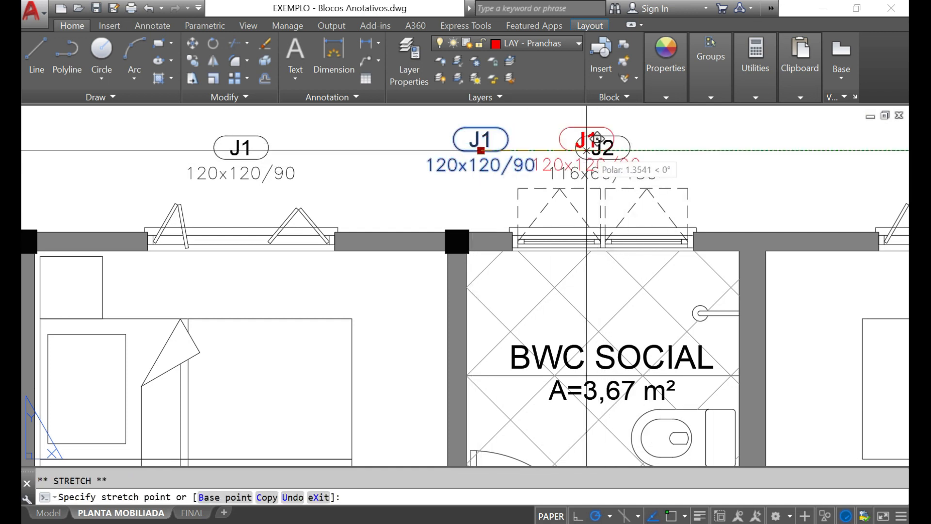
left_click(467, 151)
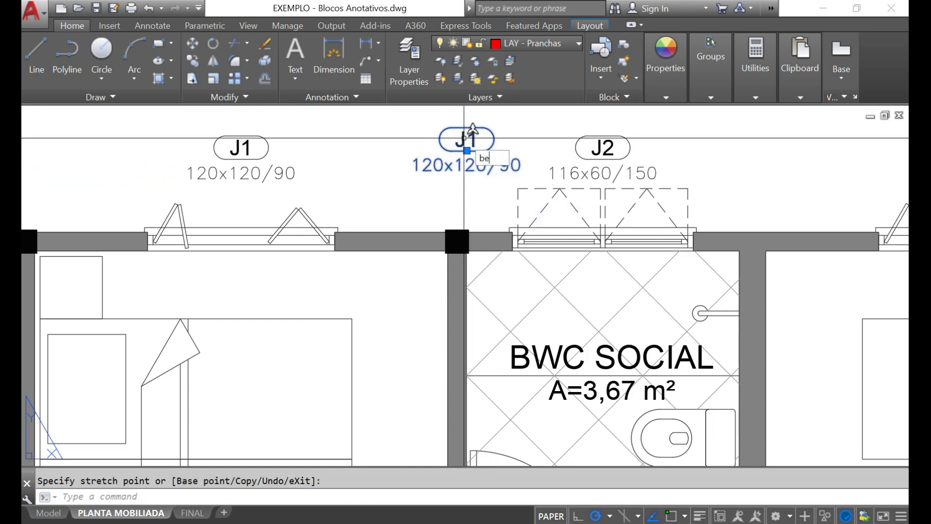
Step: Open the ID_esq block definition in the Block Editor with nothing selected
key("Escape")
type("BE")
key("Return")
left_click(433, 357)
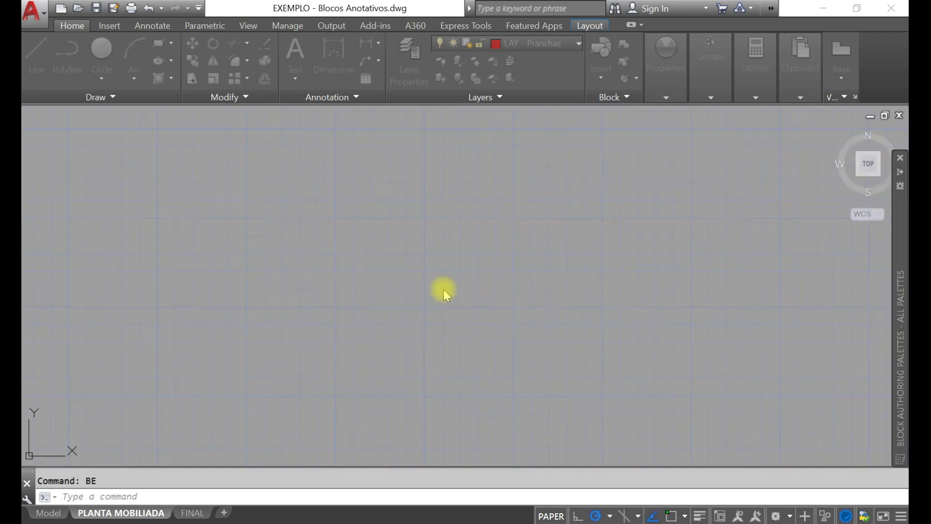
left_click(510, 191)
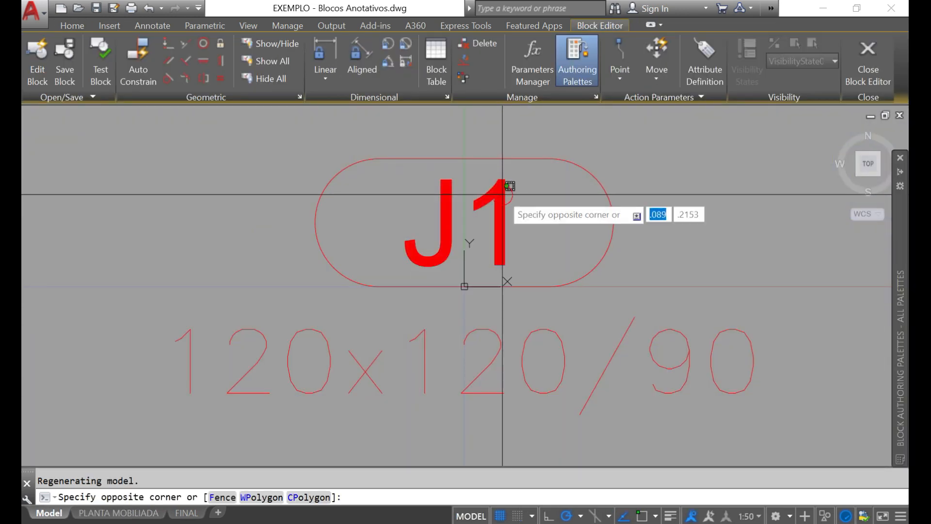
left_click(500, 225)
left_click(502, 225)
key("Escape")
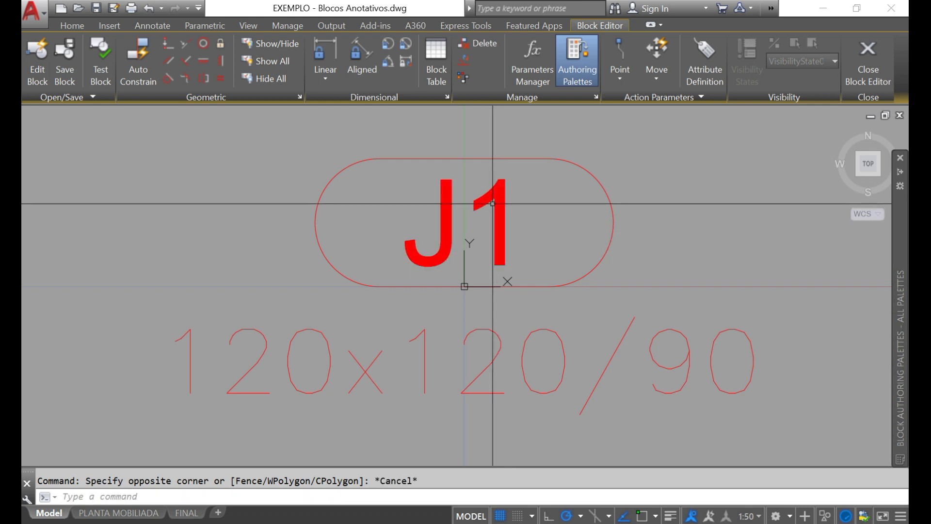
Step: Change the text inside the block's outline to J2 and close the Block Editor, saving the changes to ID_esq
double_click(493, 204)
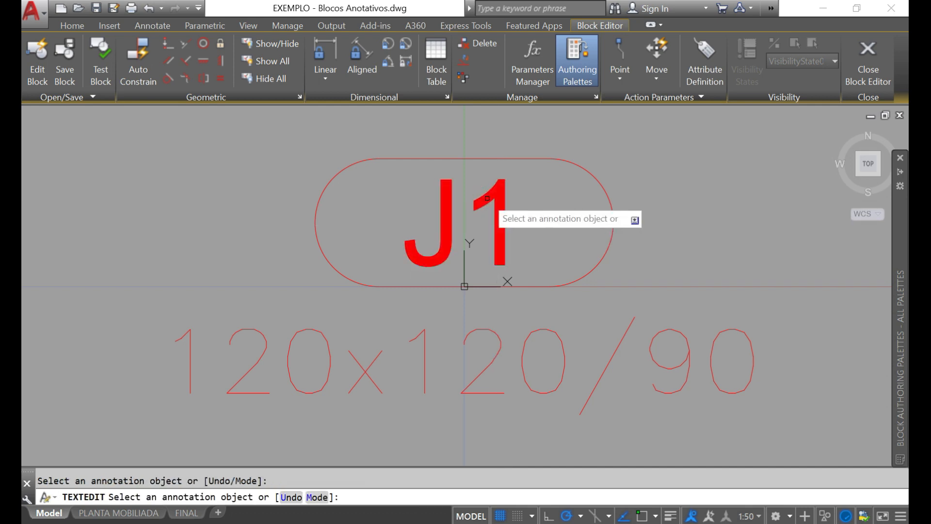
left_click(482, 204)
left_click(484, 205)
key("Delete")
type("2")
left_click(530, 354)
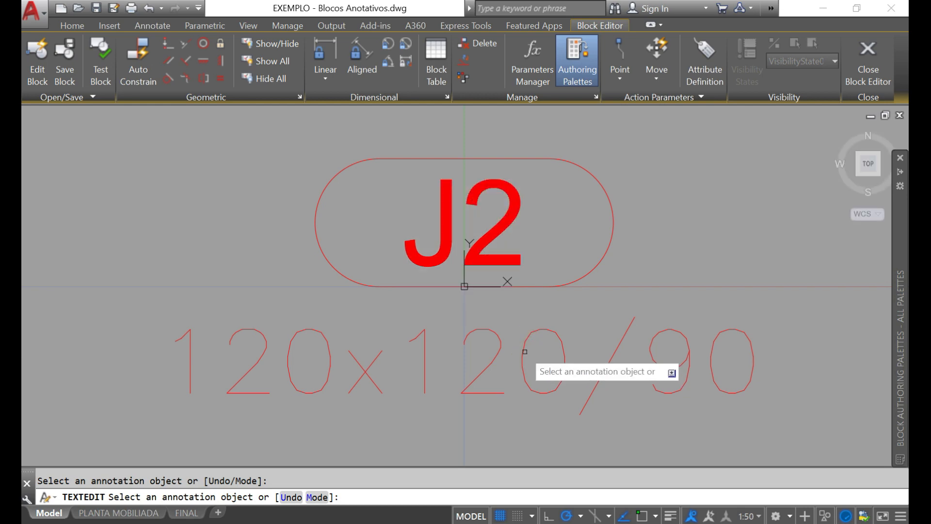
left_click(870, 62)
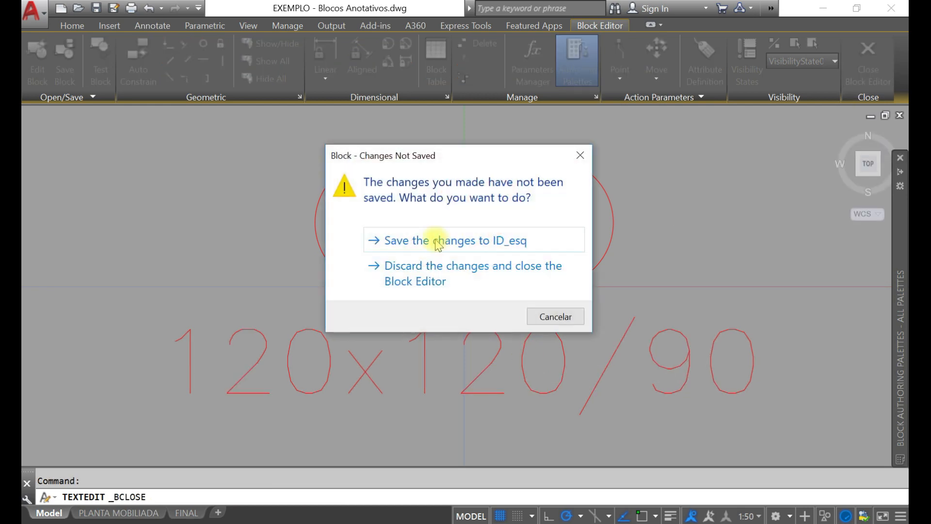
left_click(401, 241)
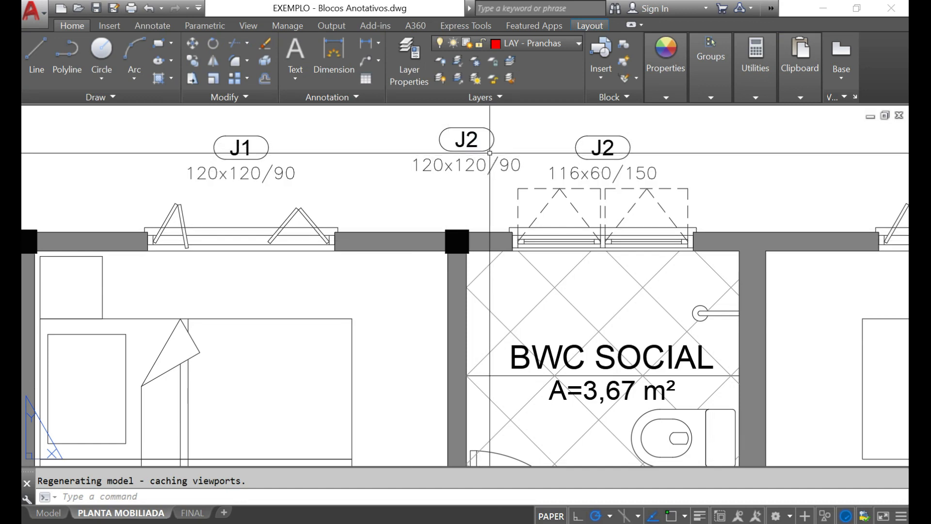
Step: Insert another ID_esq block just left of the first bedroom's J1 window tag
type("i")
key("Return")
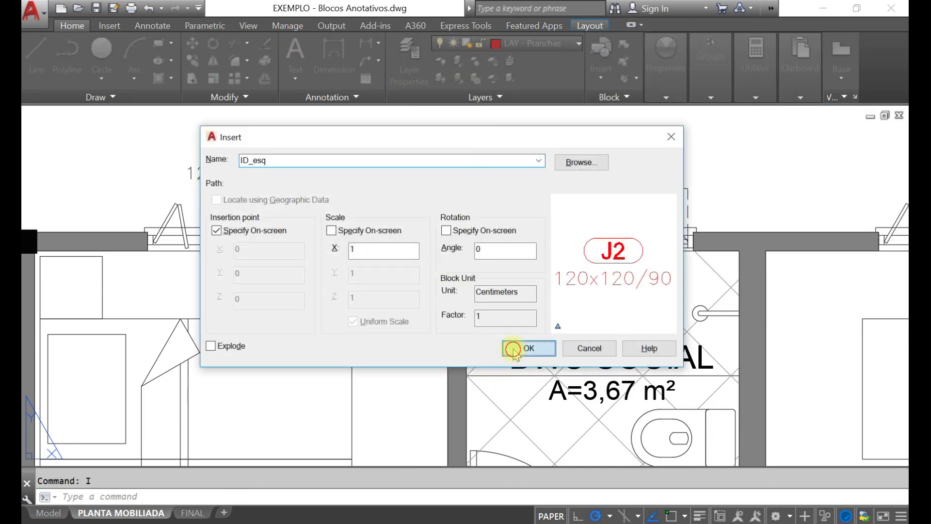
left_click(514, 349)
left_click(126, 187)
key("Escape")
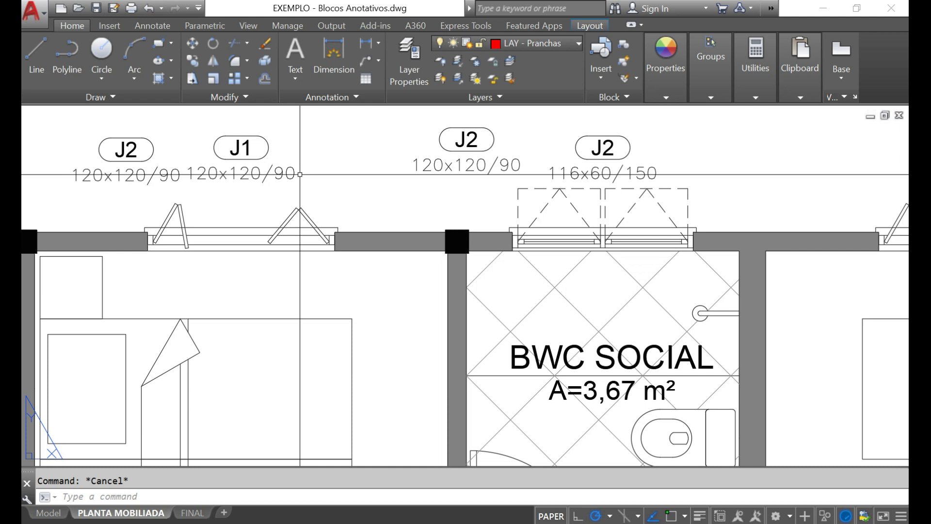
Step: Move the ID_esq block beside the first bedroom's J1 tag diagonally up and to the left
scroll(301, 175, "down", 2)
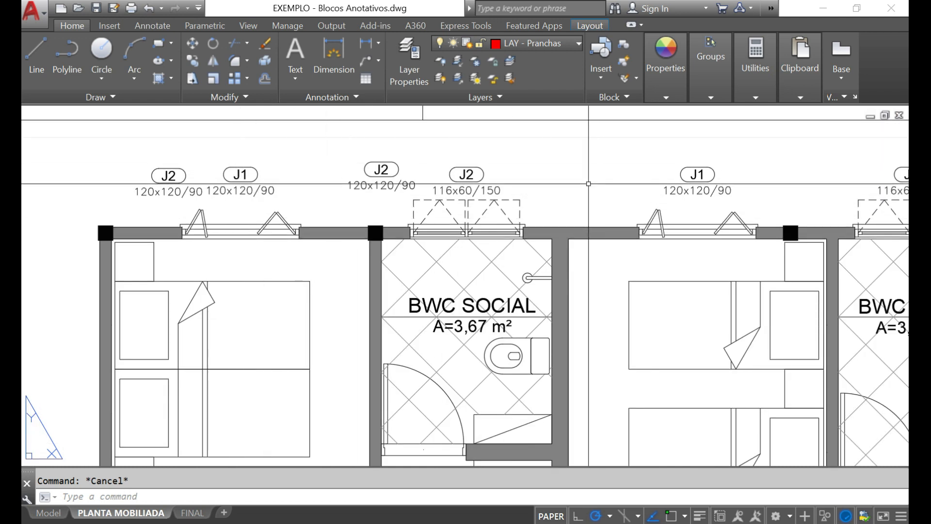
scroll(209, 175, "up", 2)
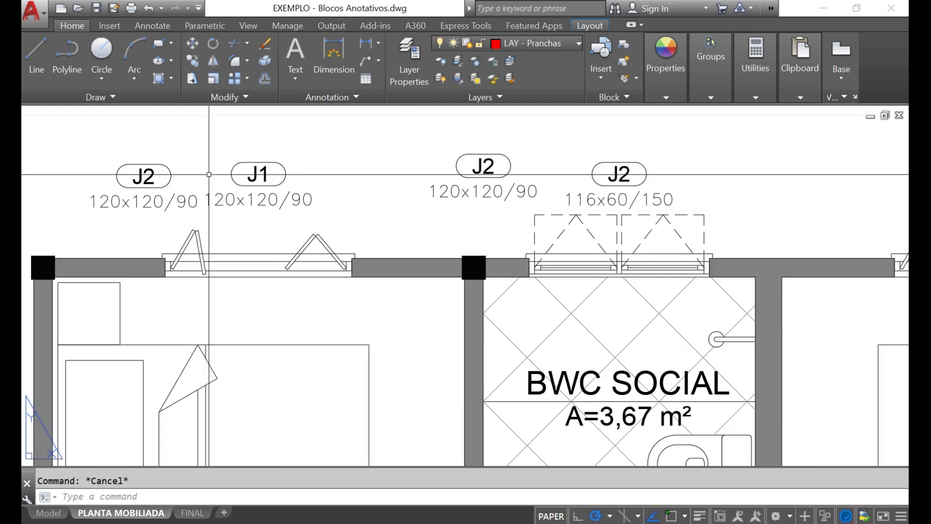
left_click(171, 214)
left_click(144, 169)
key("m")
key("Return")
left_click(143, 169)
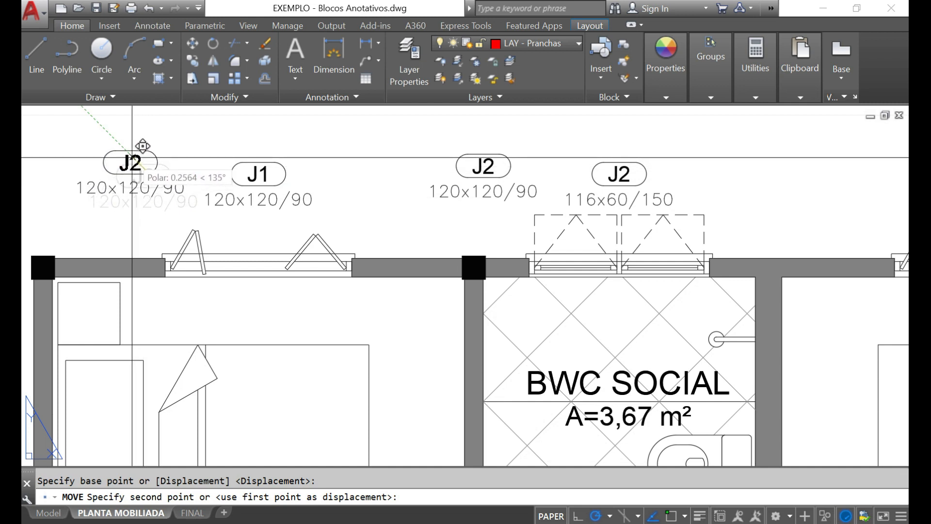
left_click(132, 157)
Step: Delete both inserted ID_esq blocks, keeping the original window tags
left_click(130, 167)
key("Delete")
left_click(456, 153)
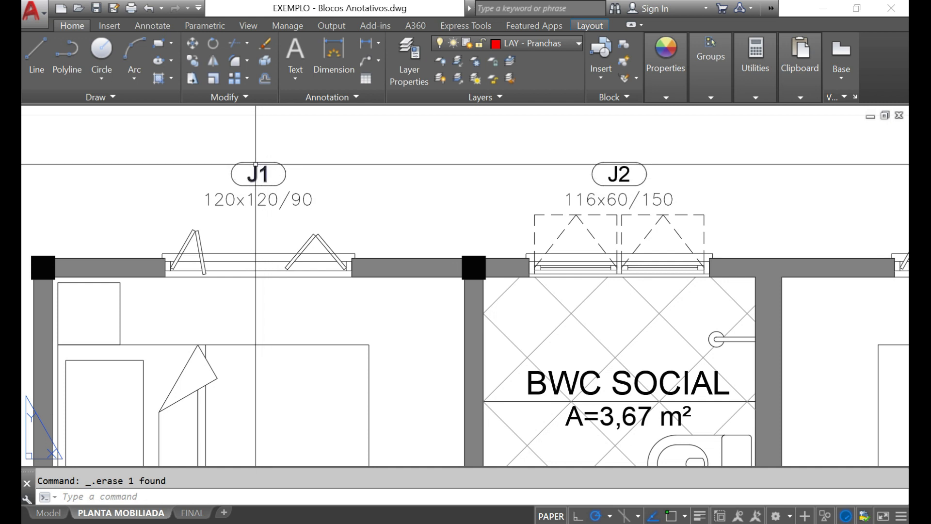
Step: Reopen the ID_esq block definition in the Block Editor and clear the selection of its J2 text
mouse_move(255, 165)
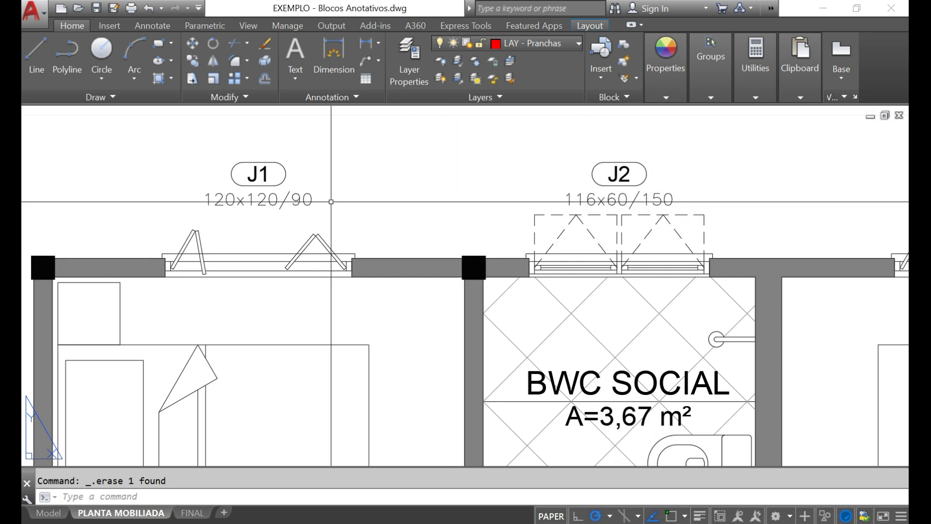
type("e")
key("Return")
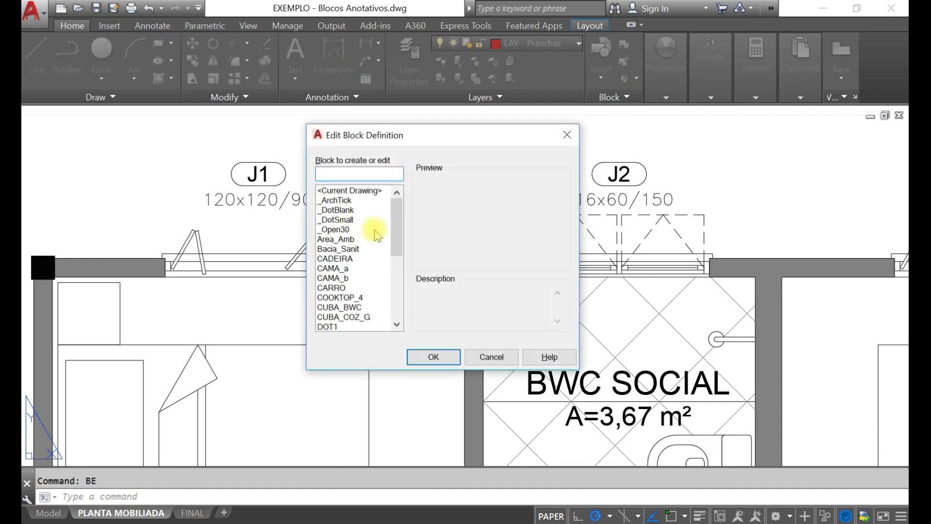
left_click_drag(396, 228, 410, 277)
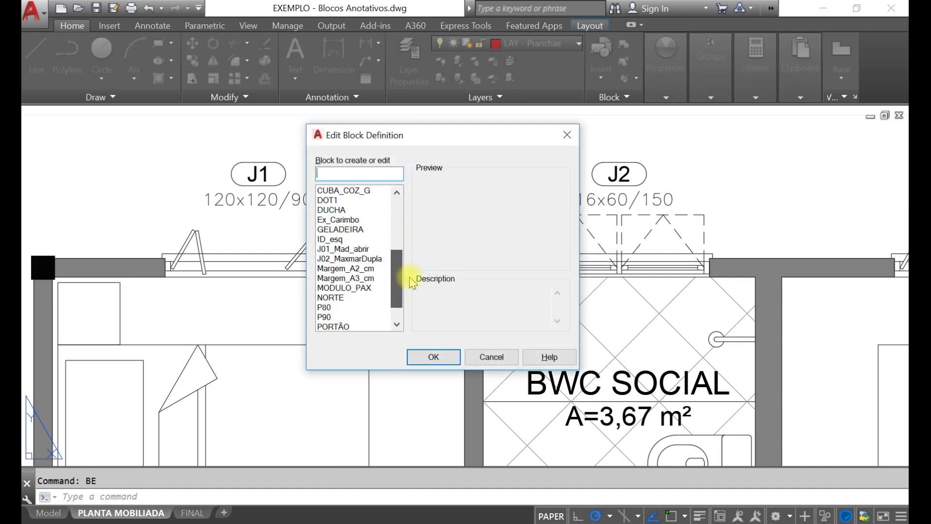
left_click(343, 240)
left_click(437, 358)
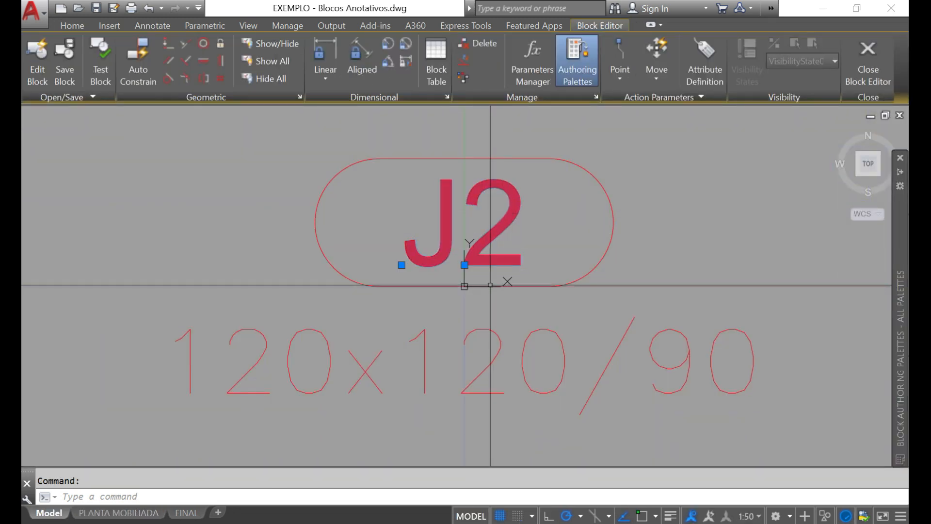
key("Escape")
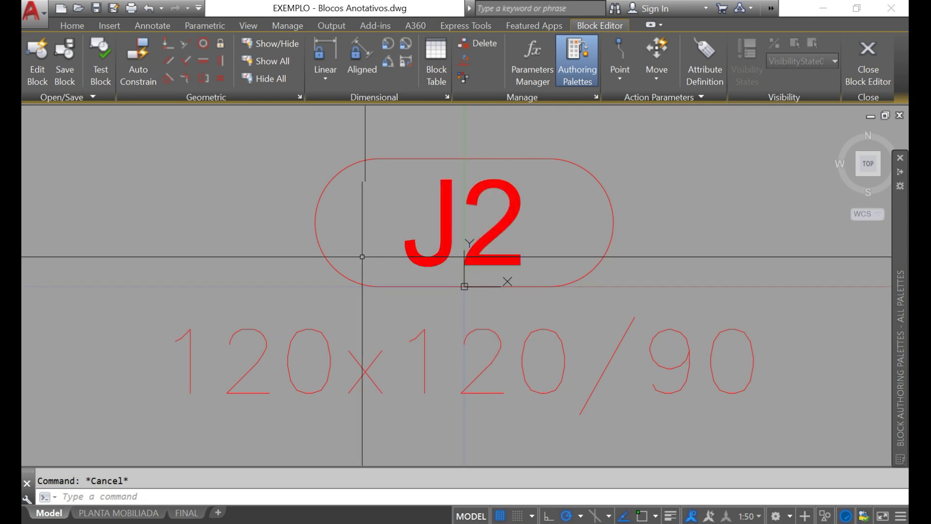
Step: Assign the block's J2 text, rounded outline and 120x120/90 text to layer 0
left_click(94, 141)
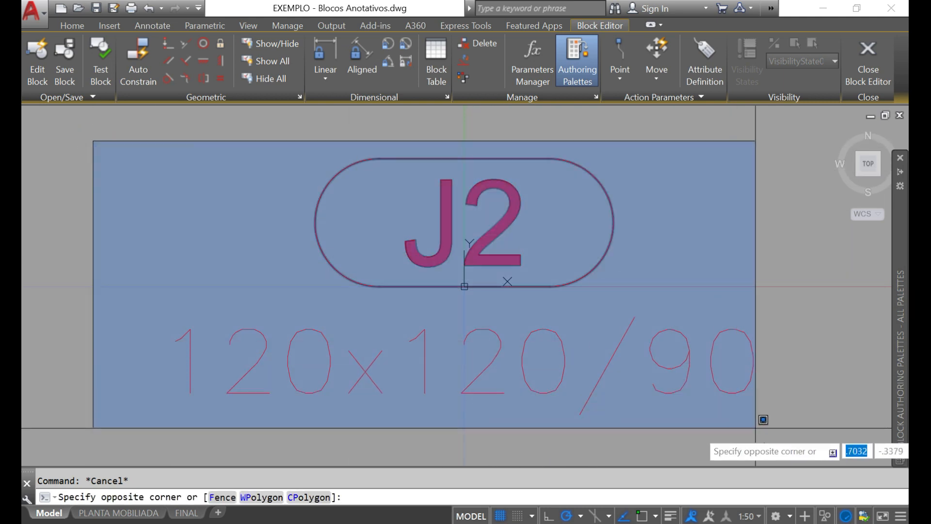
left_click(798, 424)
left_click(80, 26)
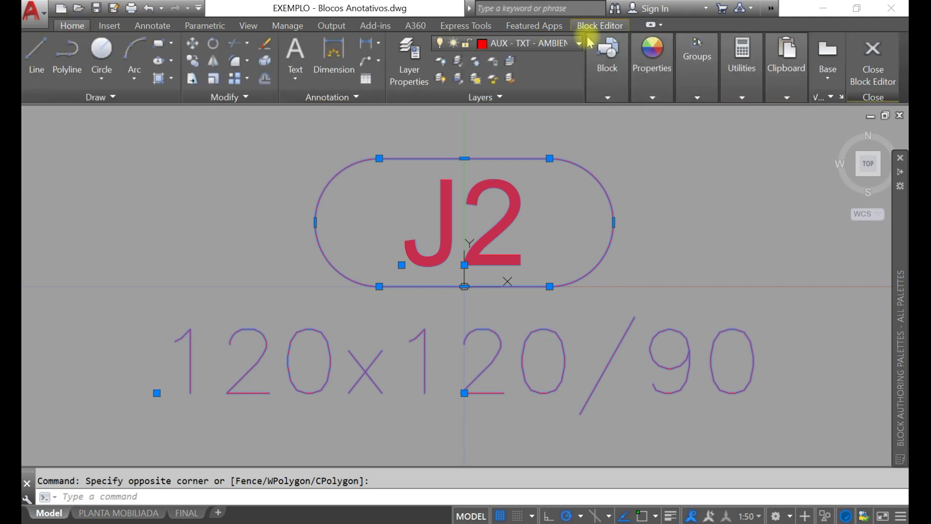
left_click(542, 46)
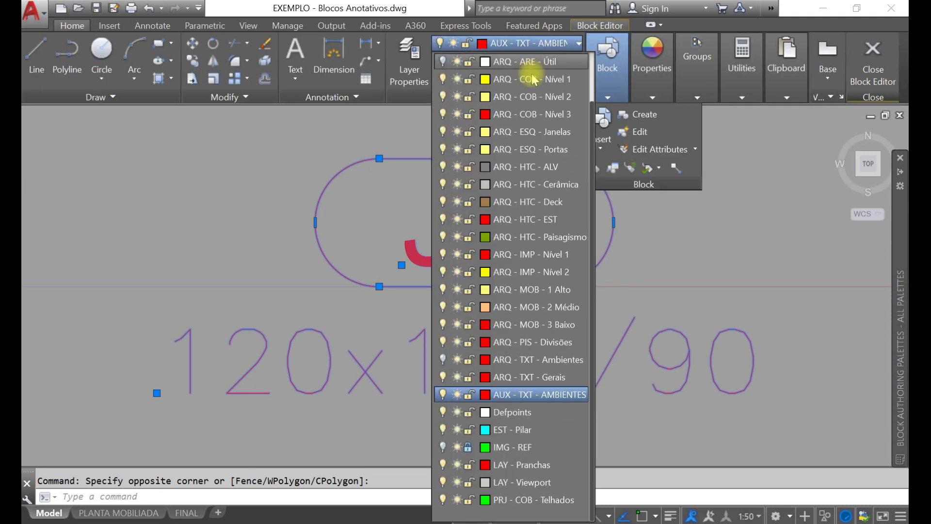
scroll(534, 63, "up", 5)
left_click(518, 57)
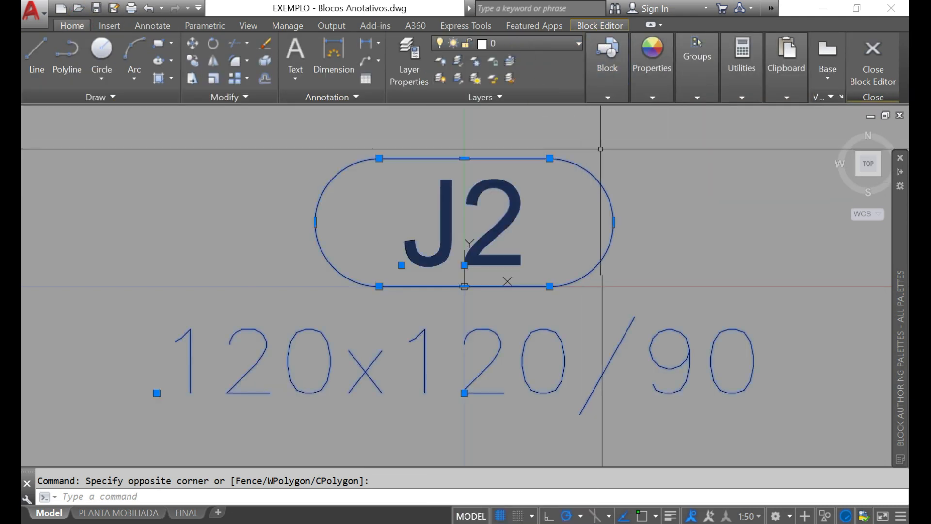
key("Escape")
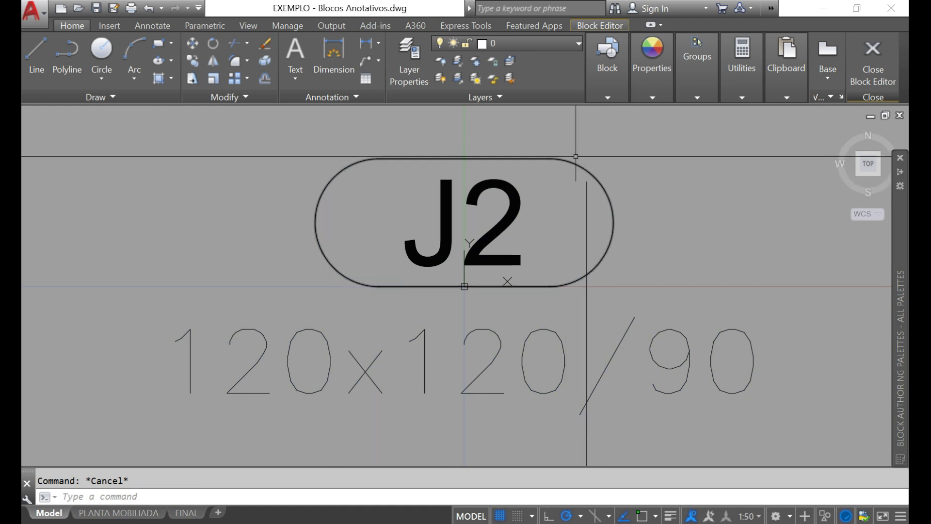
Step: Begin an attribute definition with tag ID, prompt "Identificação da esquadria:" and default value J00
left_click(600, 27)
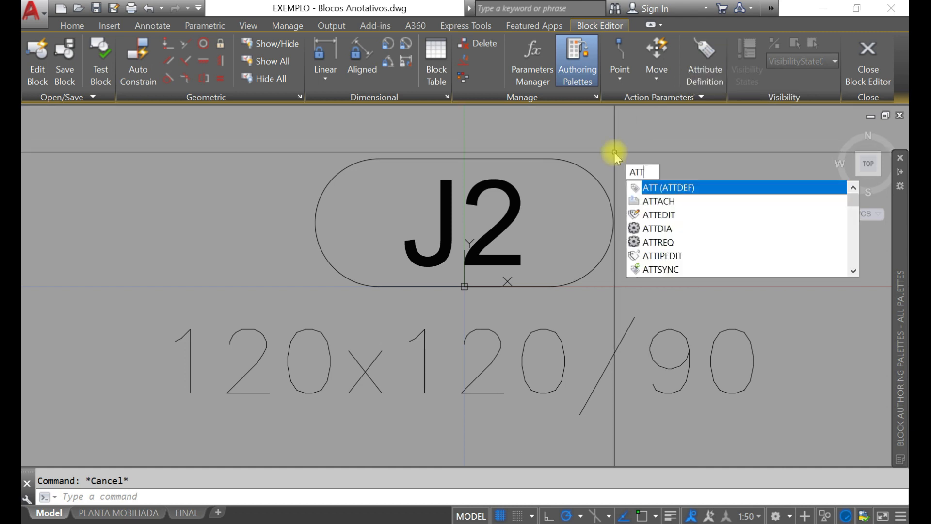
key("Return")
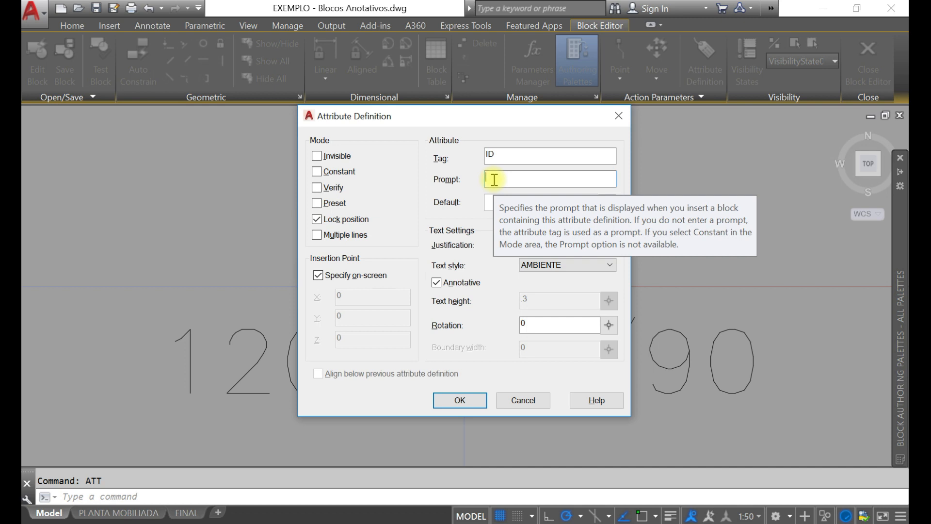
type("D")
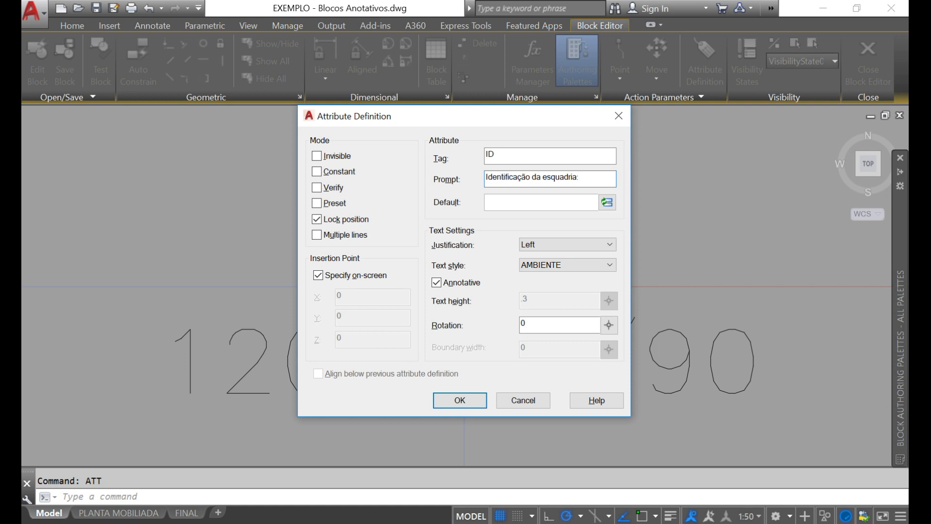
left_click(512, 204)
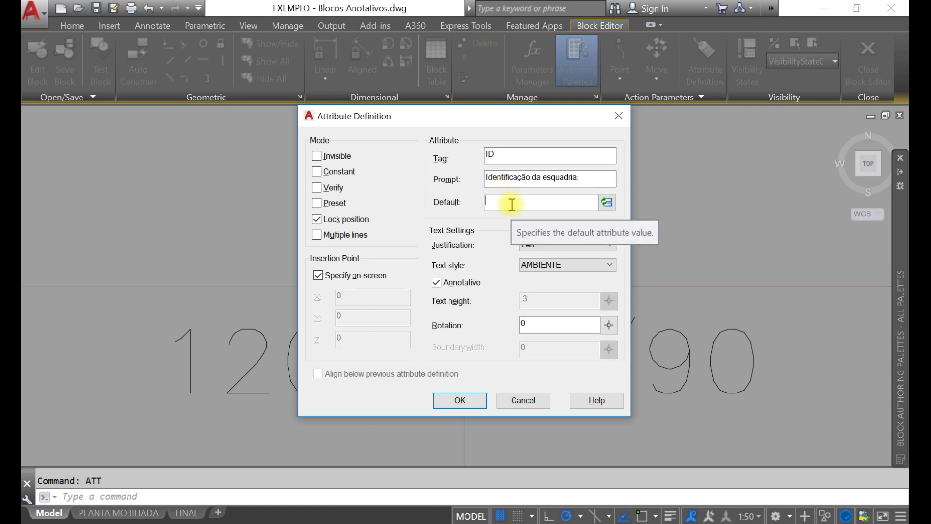
type("J00")
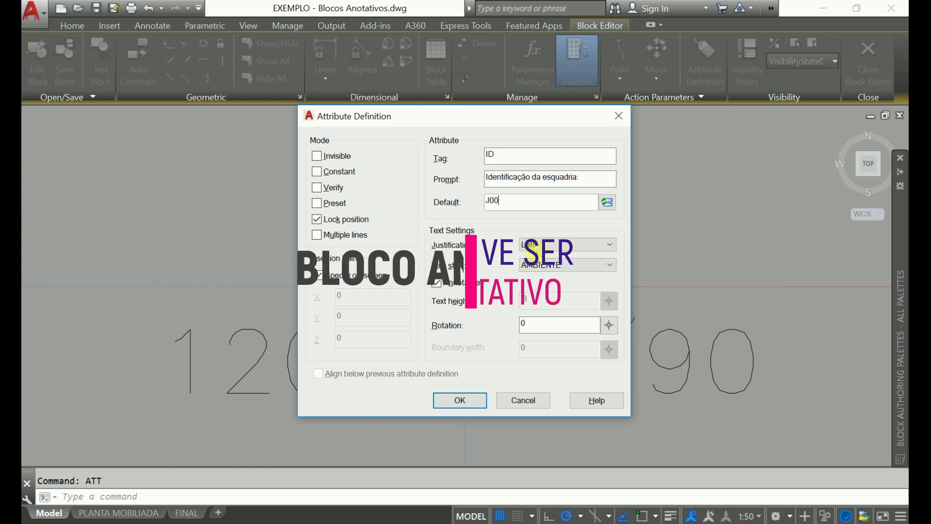
Step: Make the ID attribute's text non-annotative, in style ARIAL-NA with Center justification and height .2
left_click(436, 283)
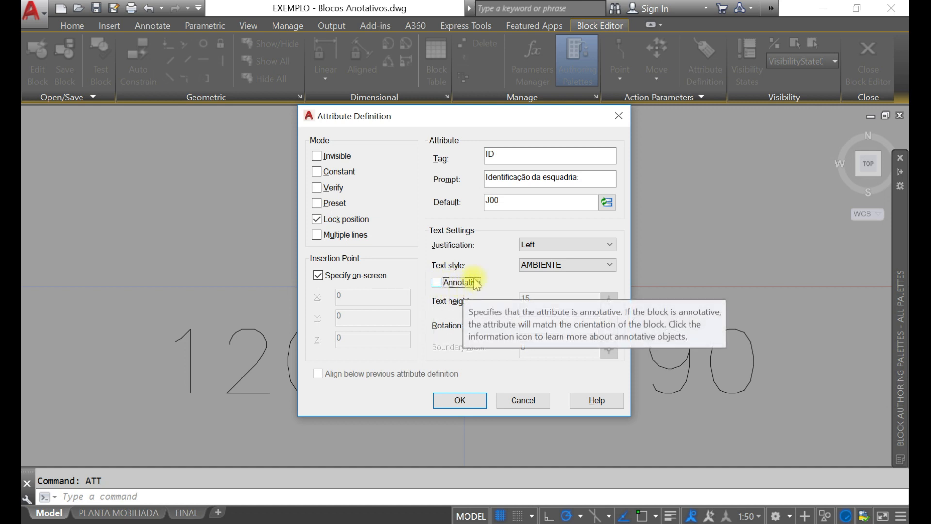
left_click(555, 267)
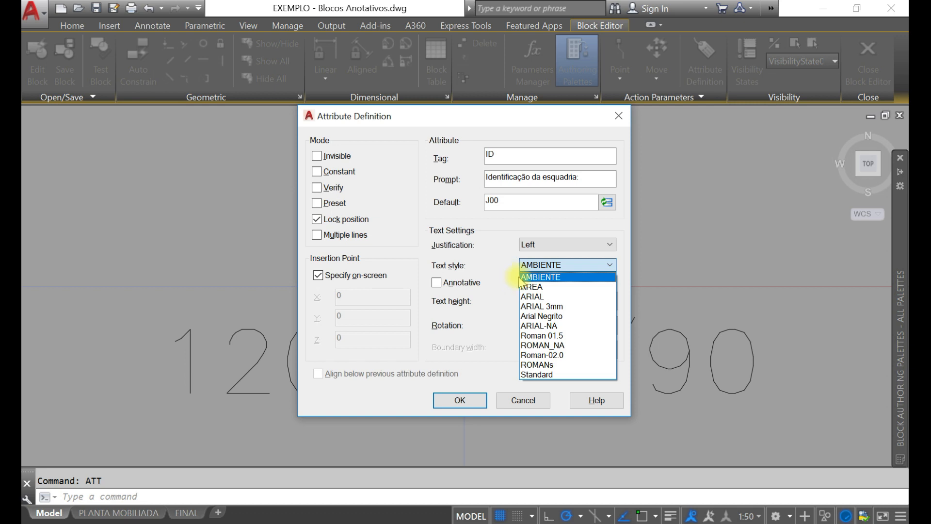
left_click(555, 325)
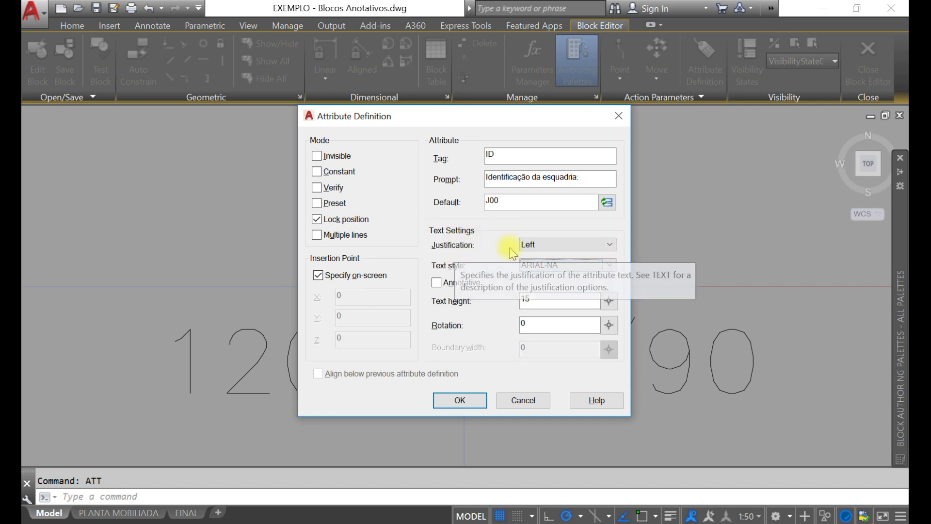
left_click(552, 249)
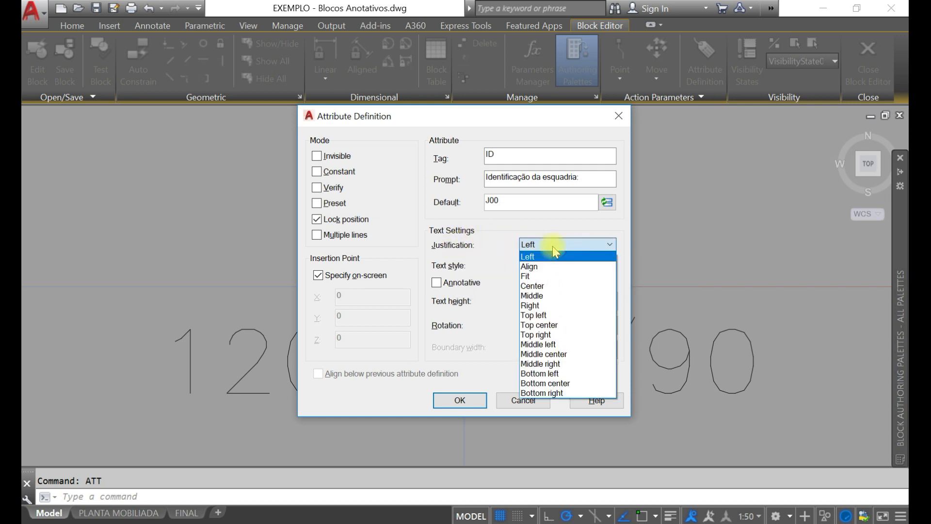
left_click(553, 286)
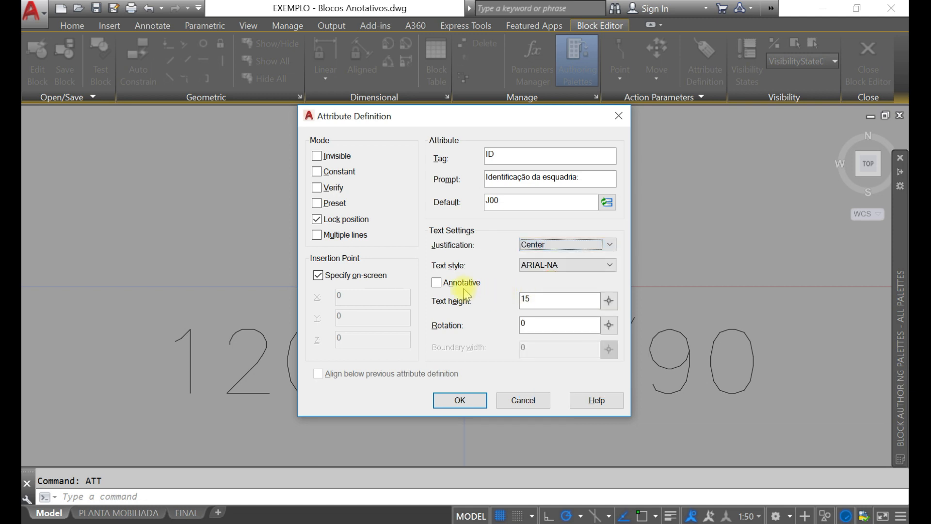
left_click_drag(544, 302, 518, 301)
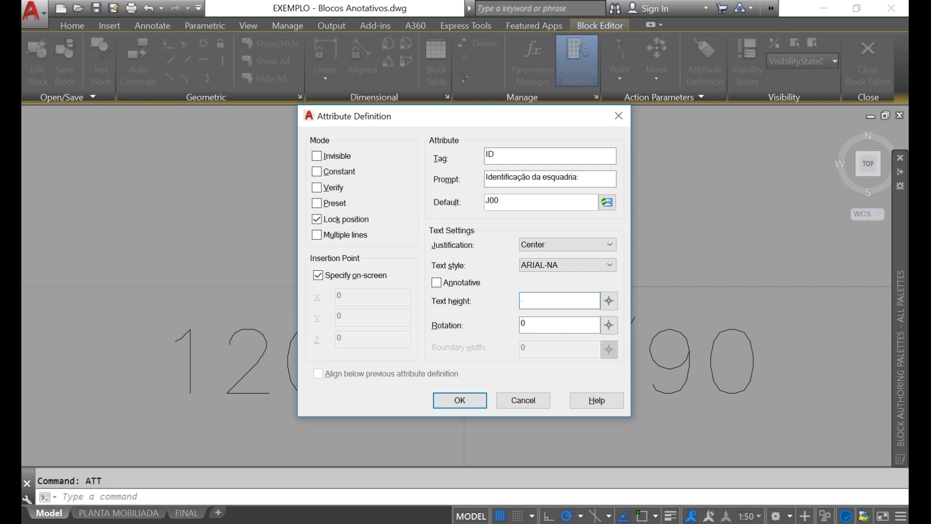
type("2")
left_click(524, 325)
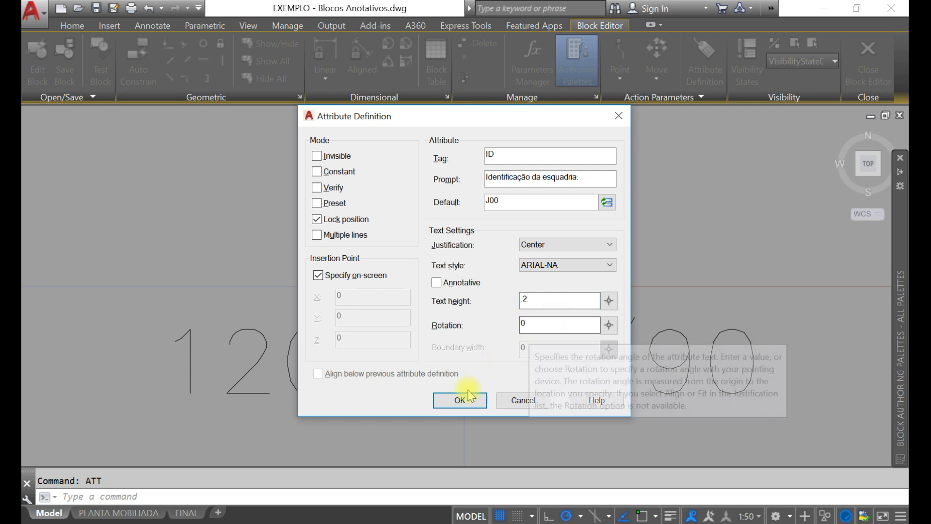
left_click(543, 329)
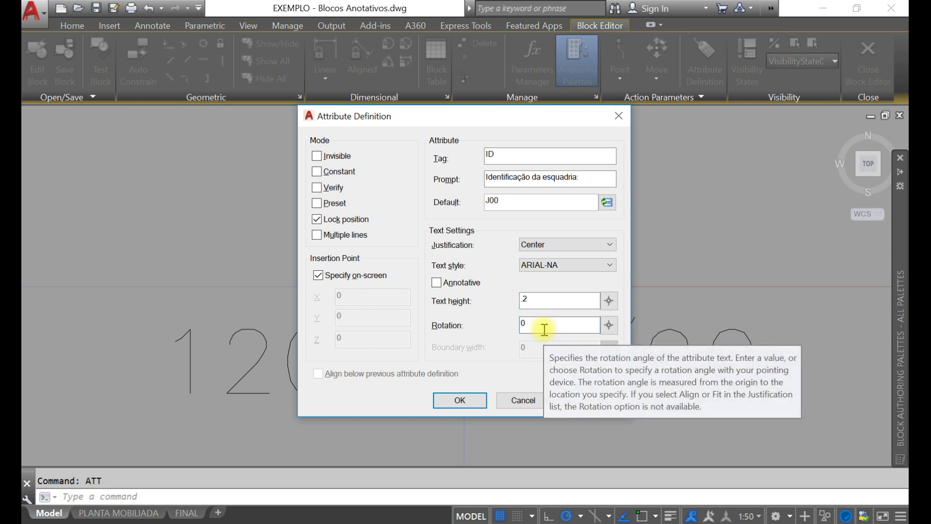
Step: Place the ID attribute at the midpoint of the rounded outline's lower edge
left_click(459, 400)
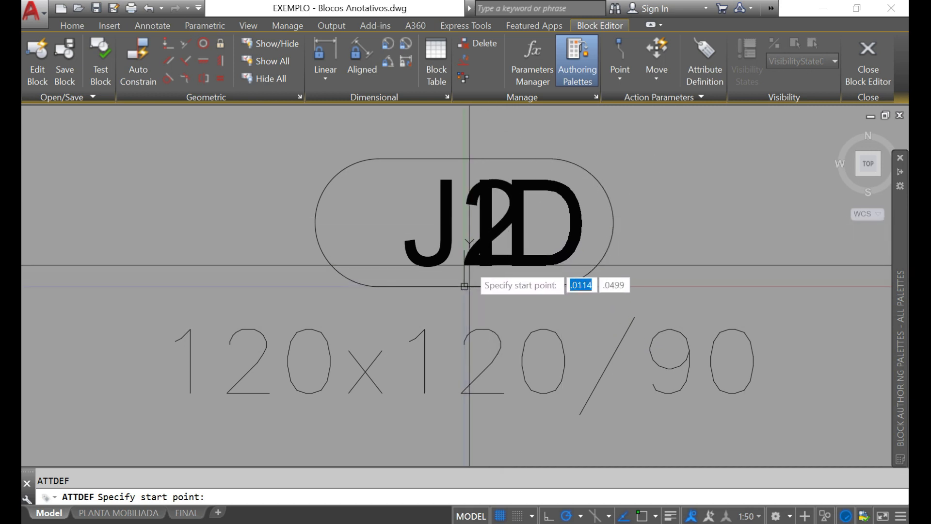
type("IN")
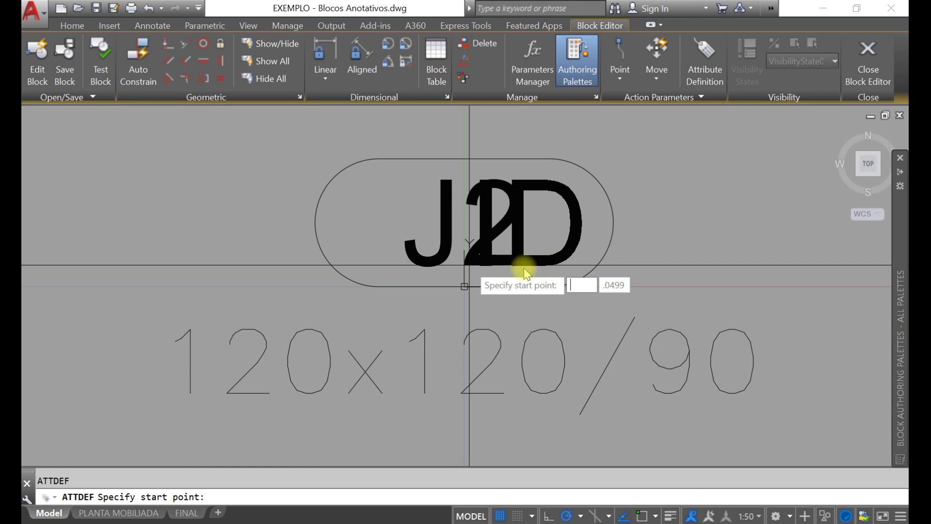
left_click(464, 286)
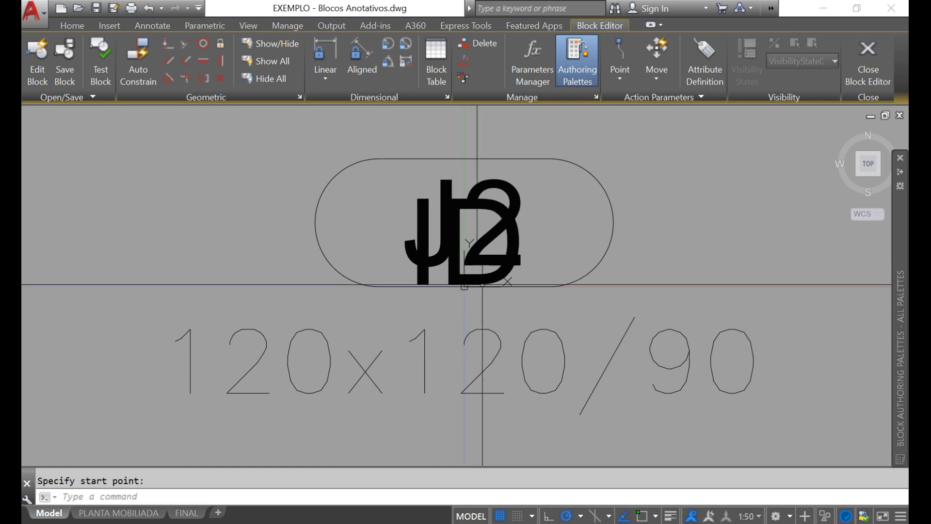
Step: Move the ID attribute off the J2 text to the free area right of the rounded outline
left_click(491, 206)
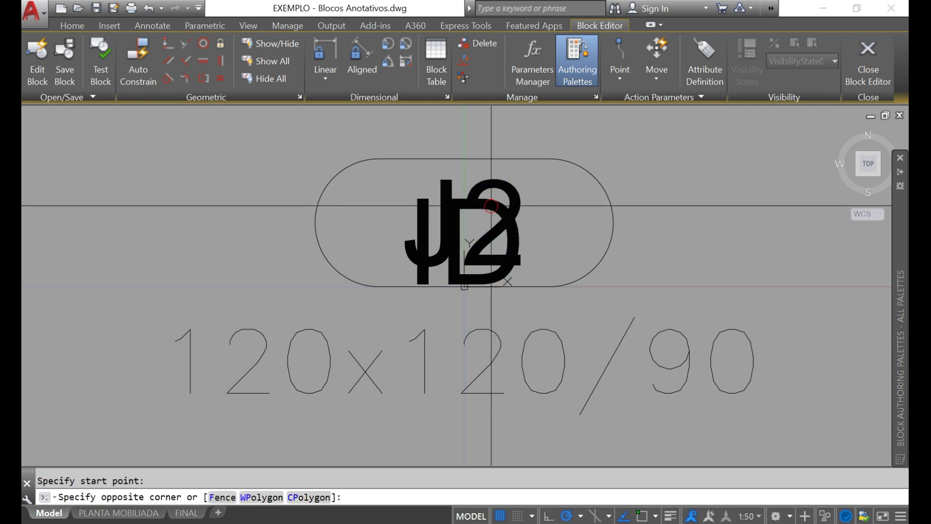
left_click(491, 205)
type("m")
key("Return")
left_click(496, 208)
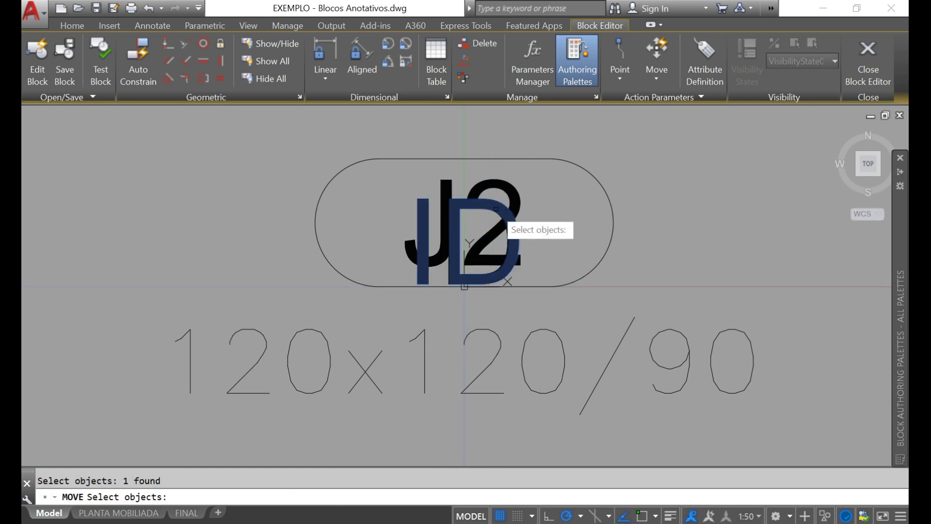
key("Return")
left_click(496, 208)
left_click(743, 175)
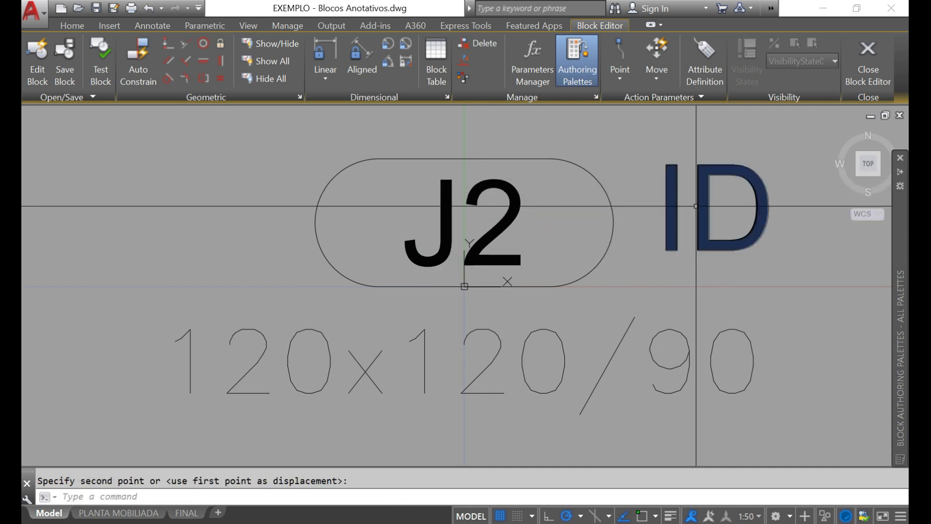
Step: Enable the Insertion object snap mode and turn object snapping on
type("os")
key("Return")
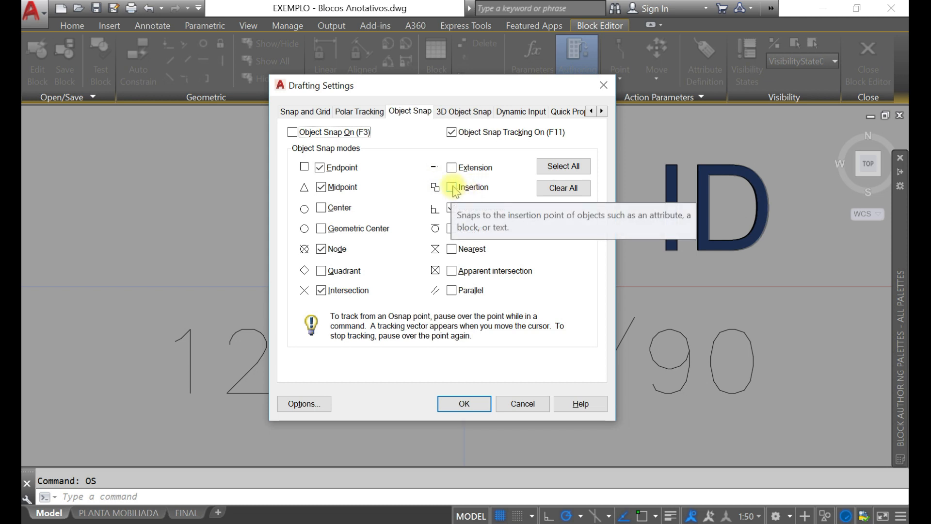
left_click(468, 188)
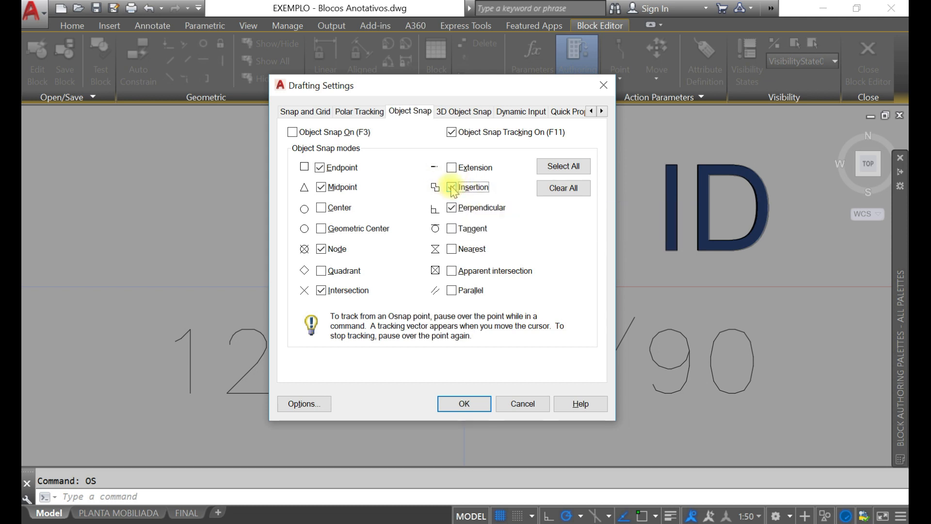
left_click(464, 403)
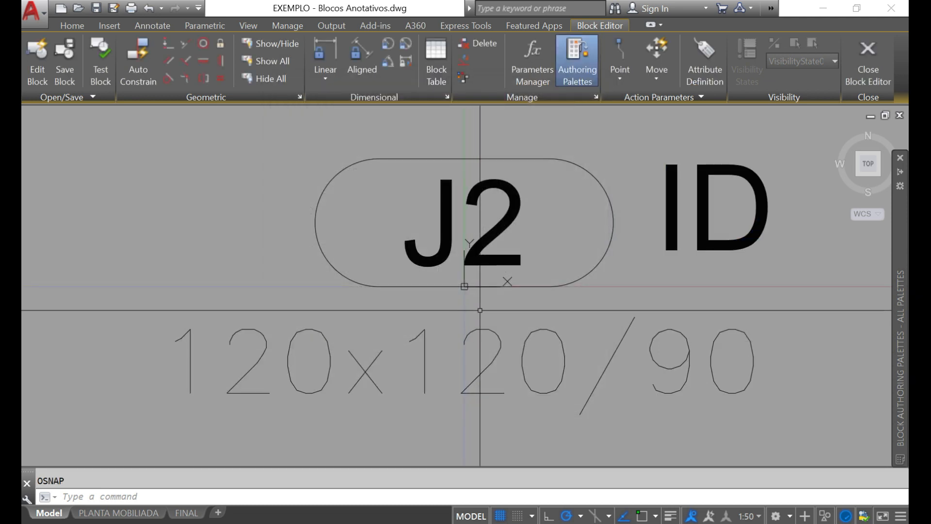
type("l")
key("Return")
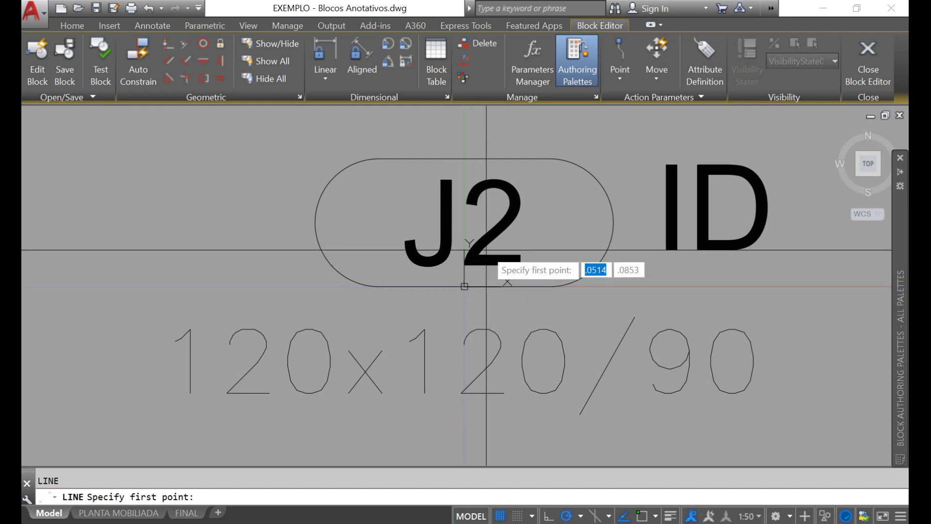
key("F3")
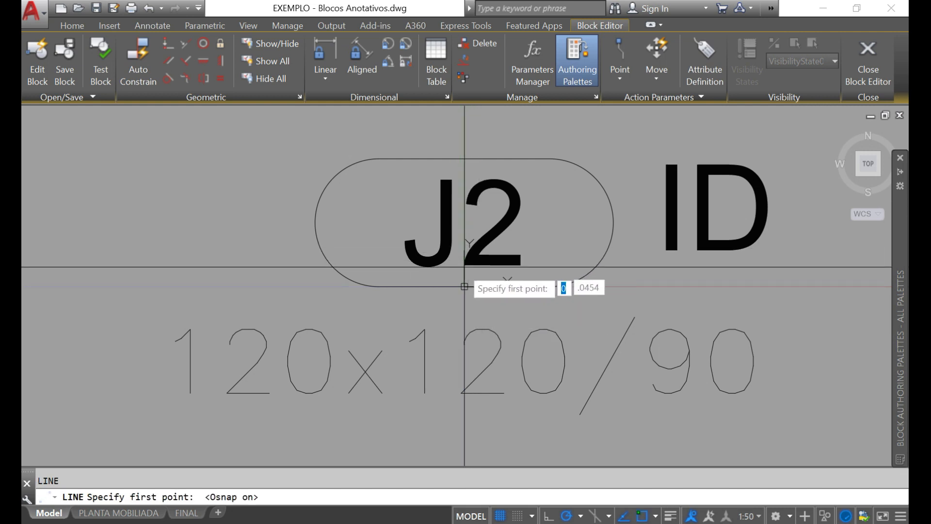
Step: Try to start a line at the J2 text's insertion point with a one-time insertion snap
scroll(476, 258, "down", 2)
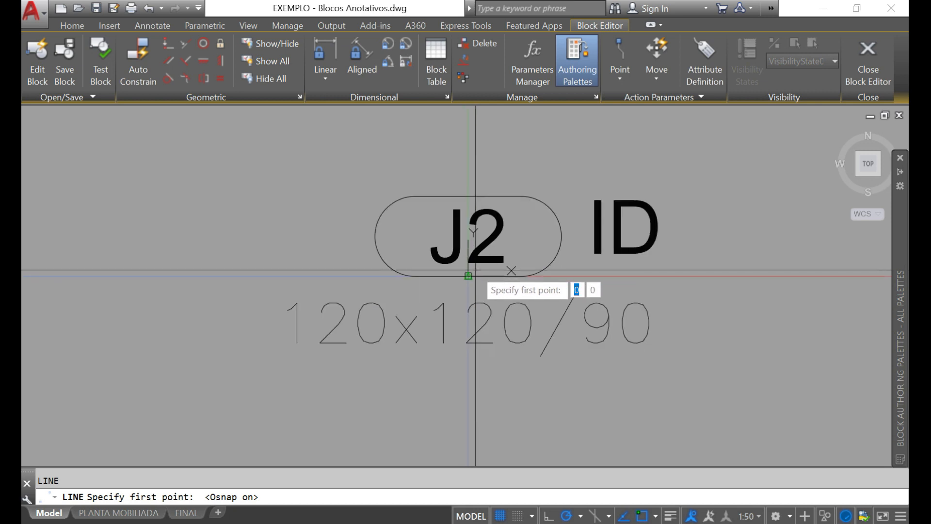
scroll(469, 263, "up", 2)
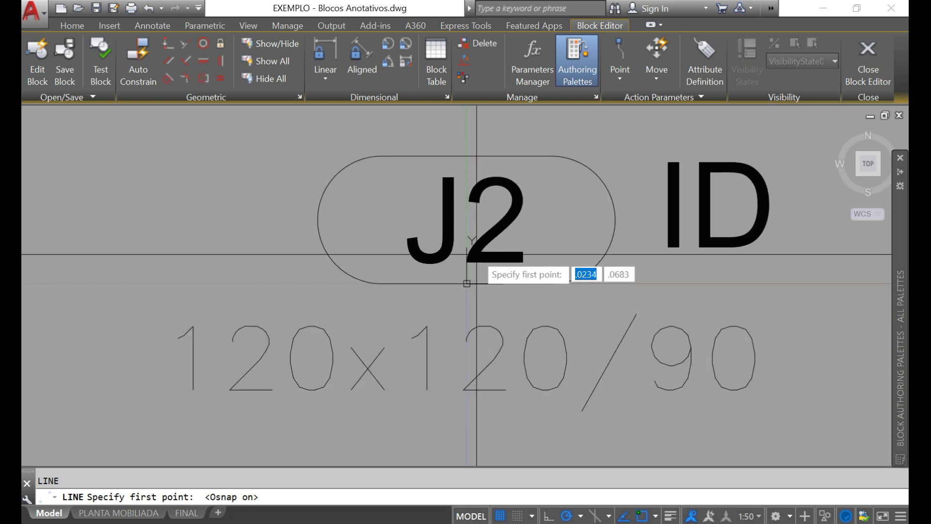
type("lns")
key("Return")
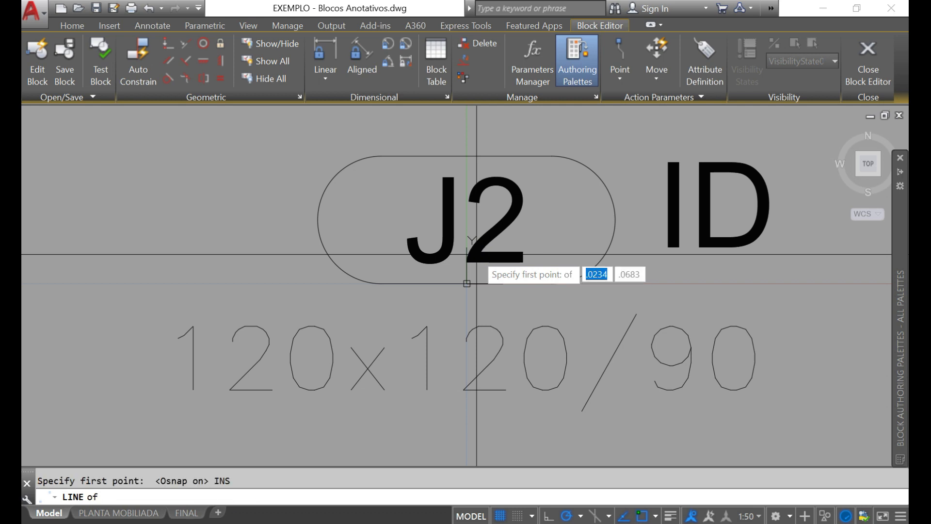
key("Escape")
left_click(467, 262)
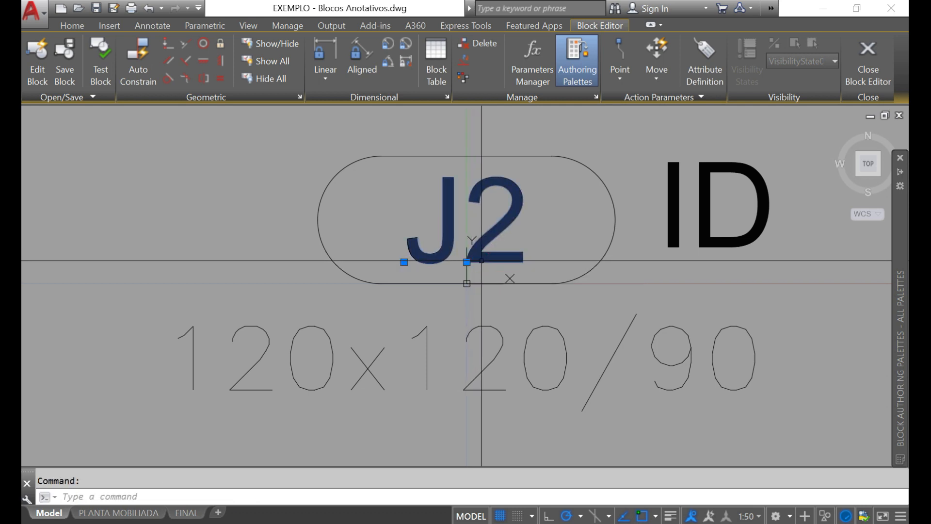
type("l")
key("Return")
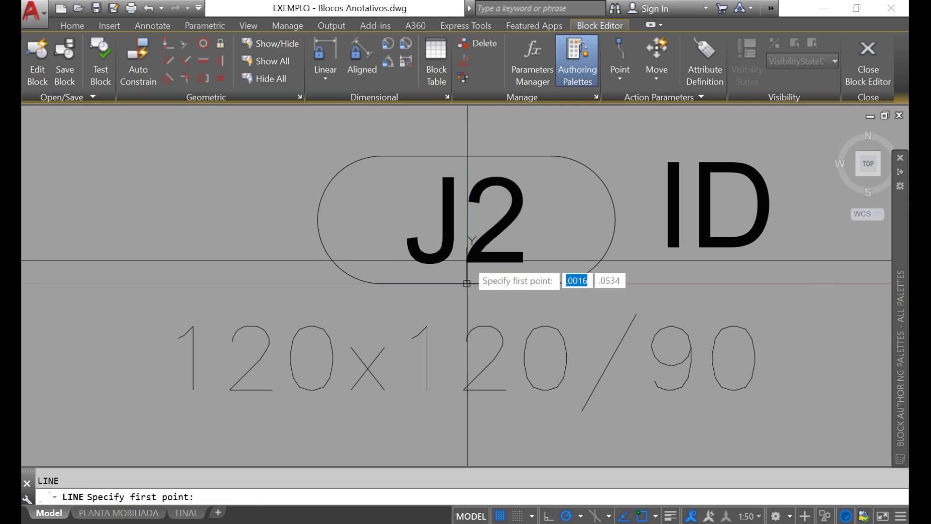
type("ins")
key("Return")
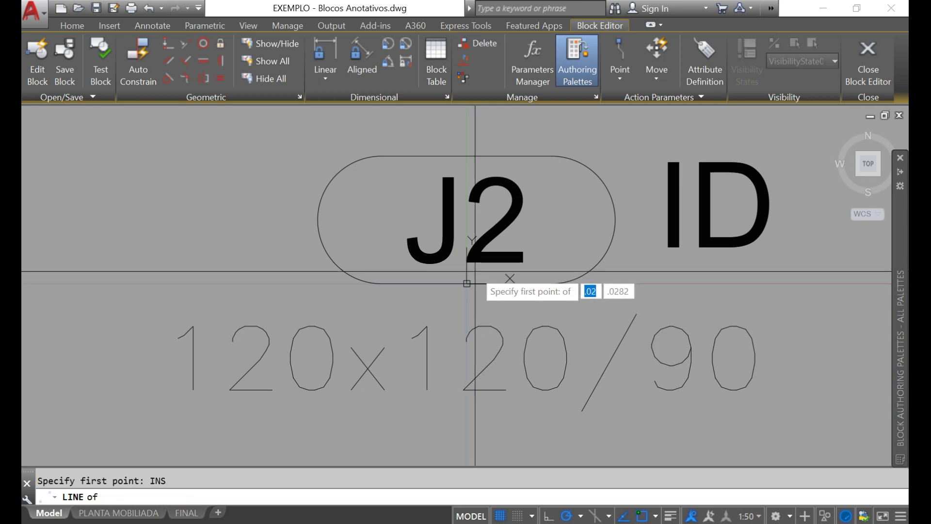
left_click(459, 262)
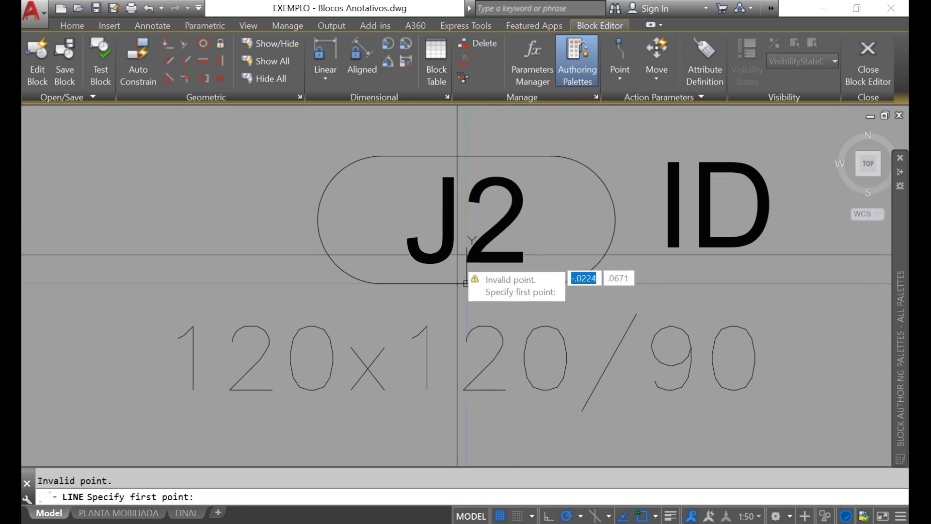
key("Escape")
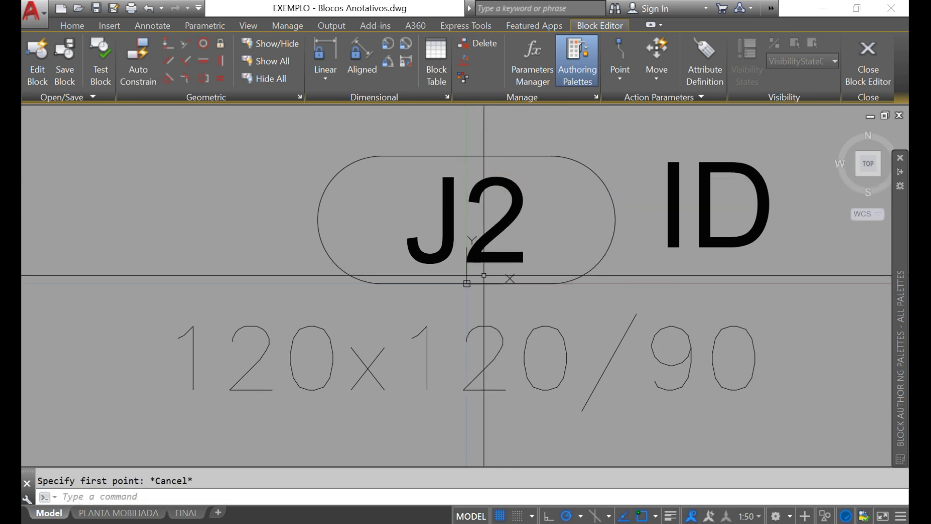
Step: Check the object snap modes and draw a horizontal helper line from the J2 text's insertion point past the outline's right end
type("os")
key("Return")
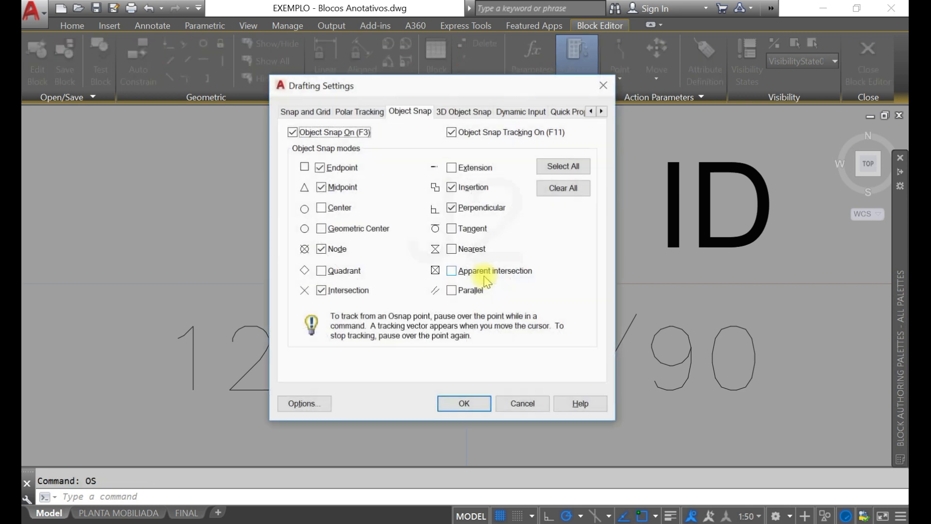
left_click(464, 404)
scroll(466, 306, "down", 2)
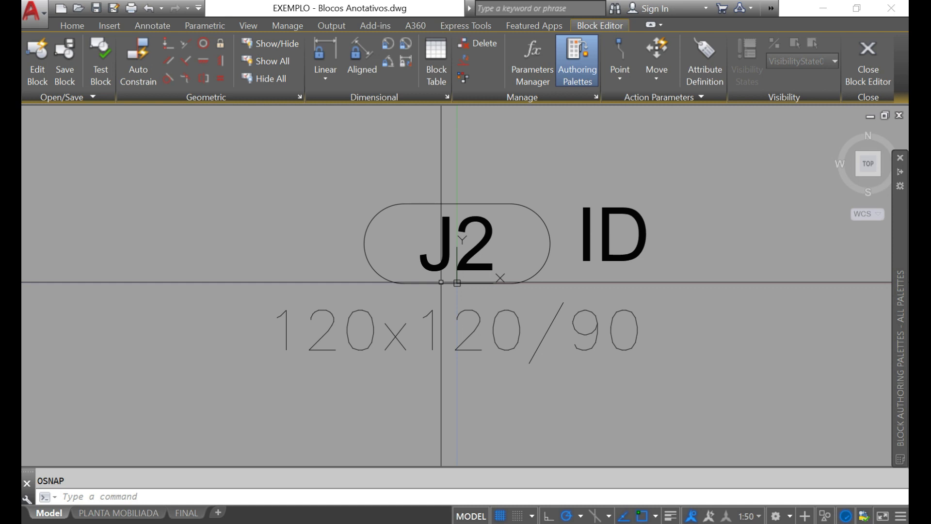
type("l")
key("Return")
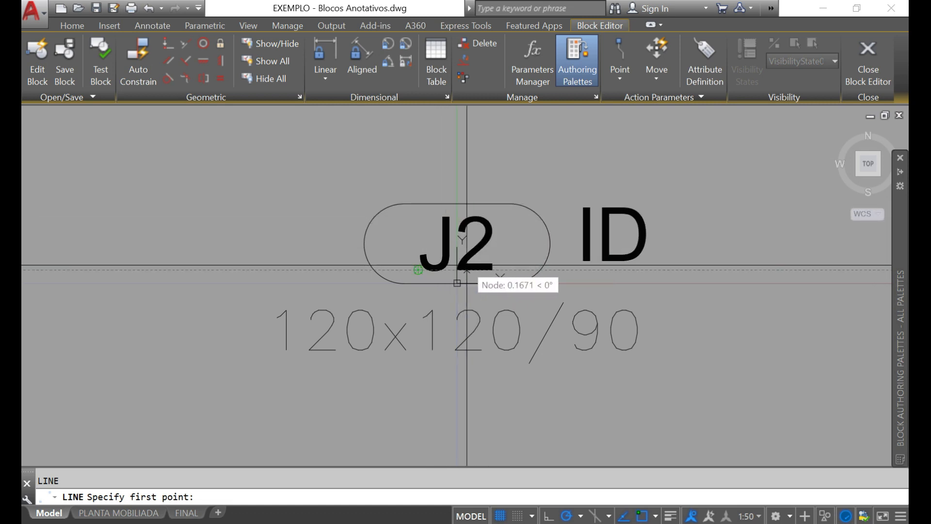
left_click(419, 271)
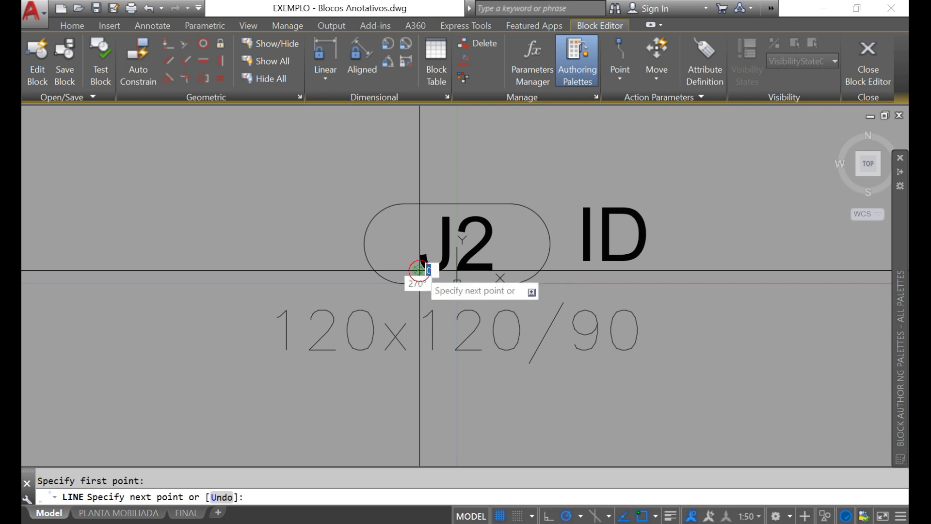
left_click(597, 270)
key("Return")
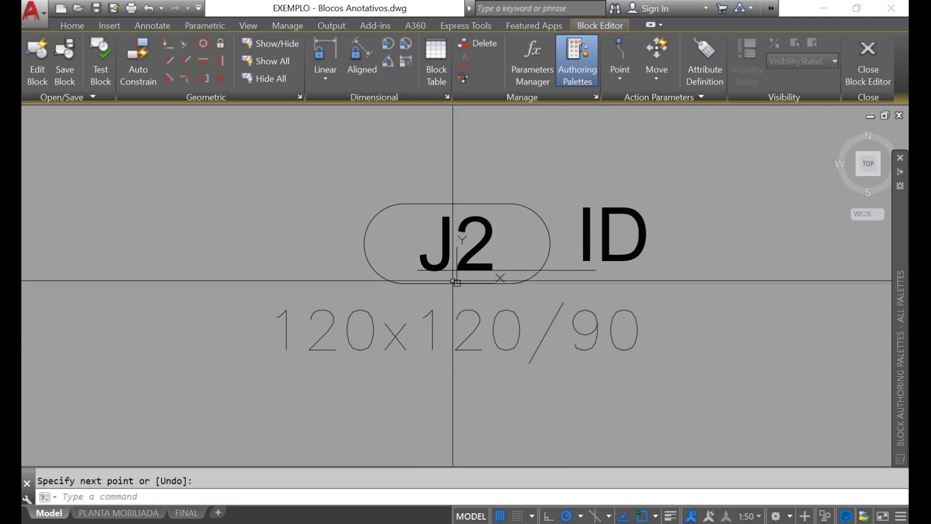
Step: Draw a vertical helper line upward from the midpoint of the rounded outline's lower edge
key("Return")
left_click(457, 283)
key("Escape")
Step: Delete the J2 text and move the ID attribute's center point to the intersection of the two helper lines
left_click(489, 224)
key("Delete")
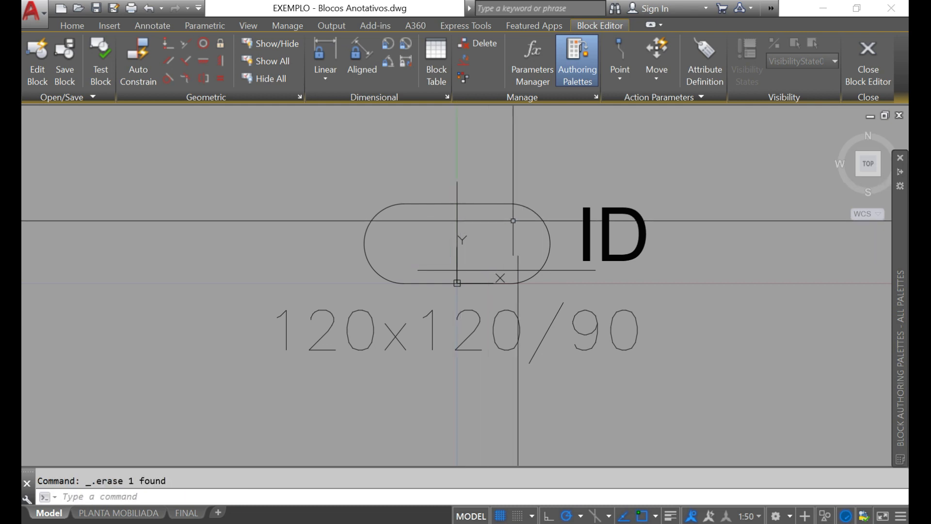
left_click(704, 257)
left_click(628, 267)
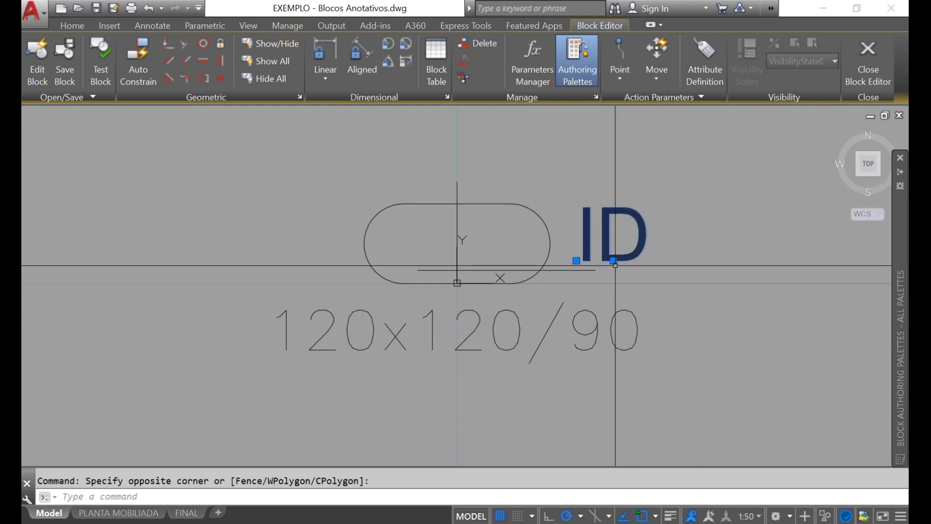
left_click(613, 260)
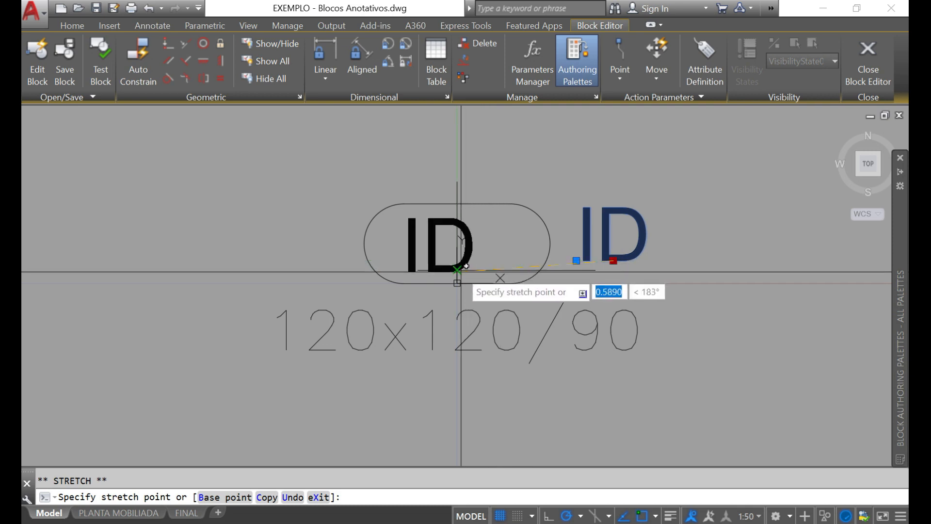
left_click(457, 270)
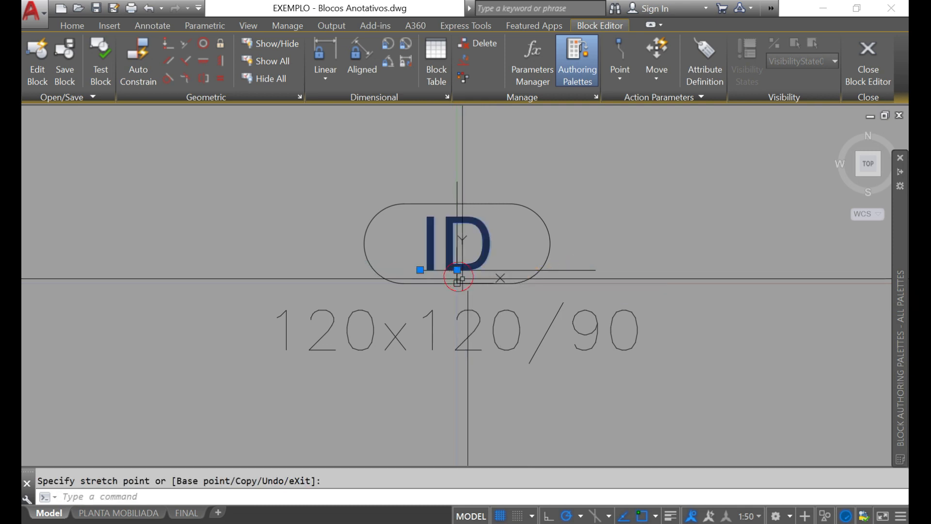
key("Escape")
Step: Delete the horizontal and vertical helper lines around the ID attribute
left_click(515, 269)
left_click(461, 189)
left_click(449, 188)
key("Delete")
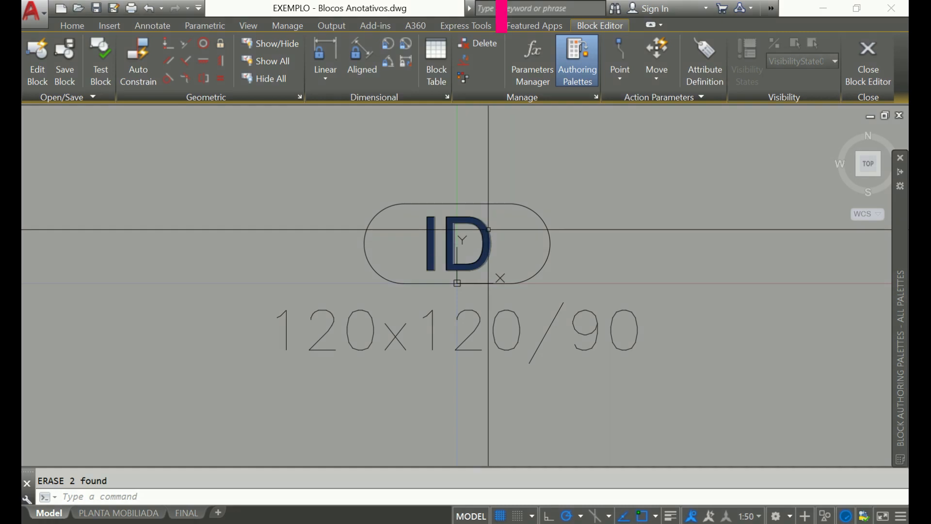
left_click(479, 216)
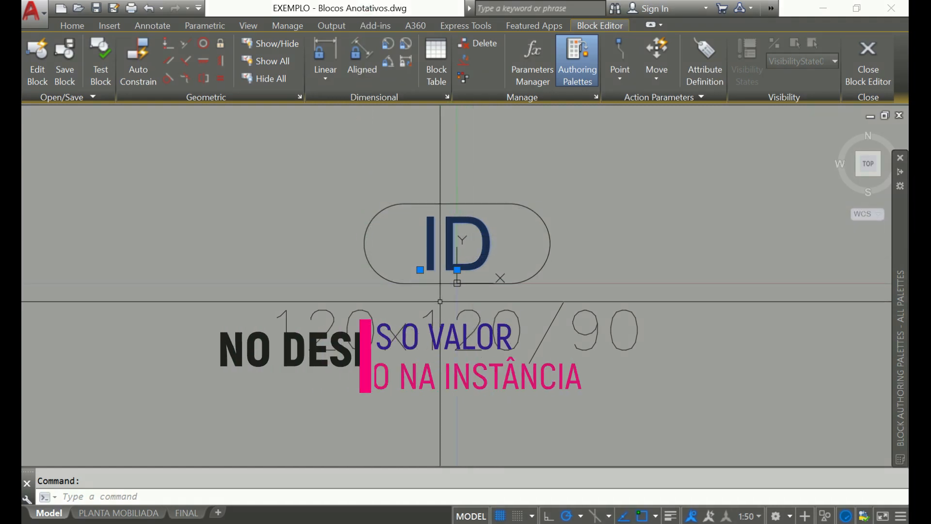
key("Escape")
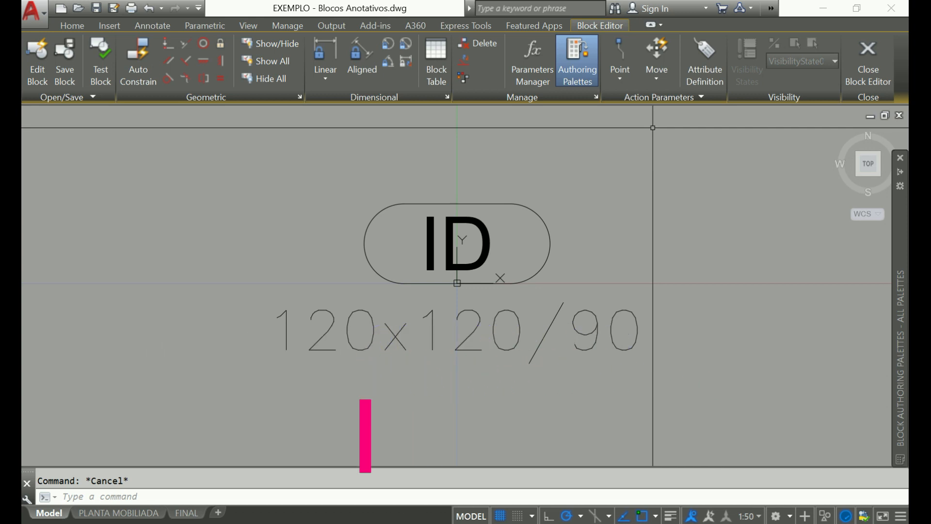
Step: Start a new attribute definition with the tag DIM and the prompt "Dimensões da esquadria (LxA/P)"
type("ATT")
key("Return")
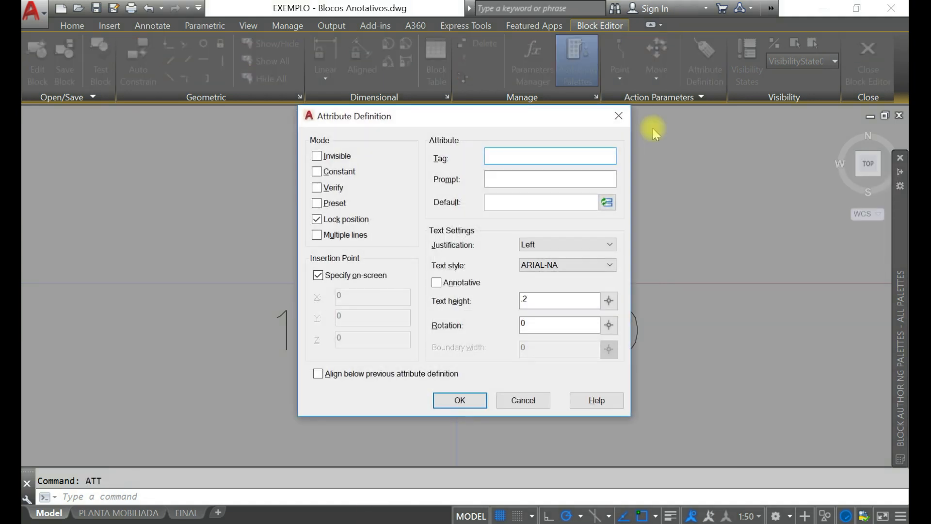
type("D")
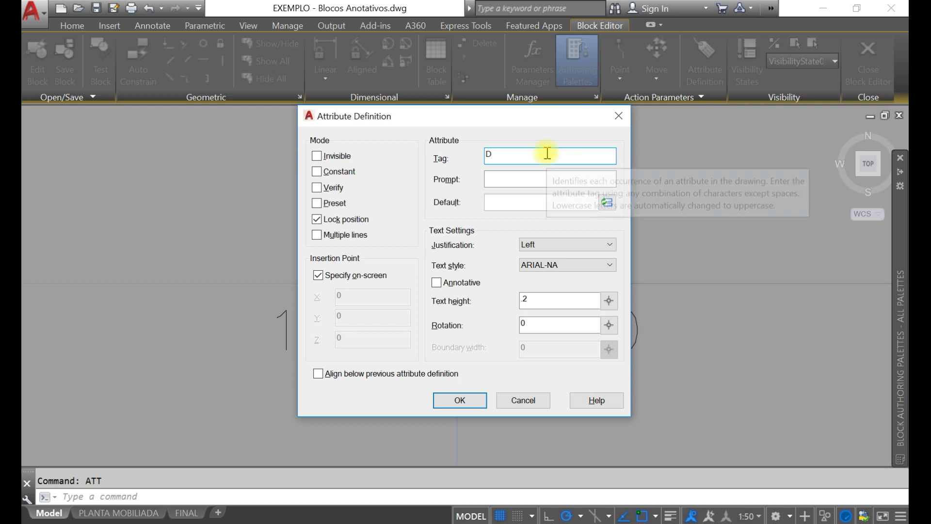
type("iIM")
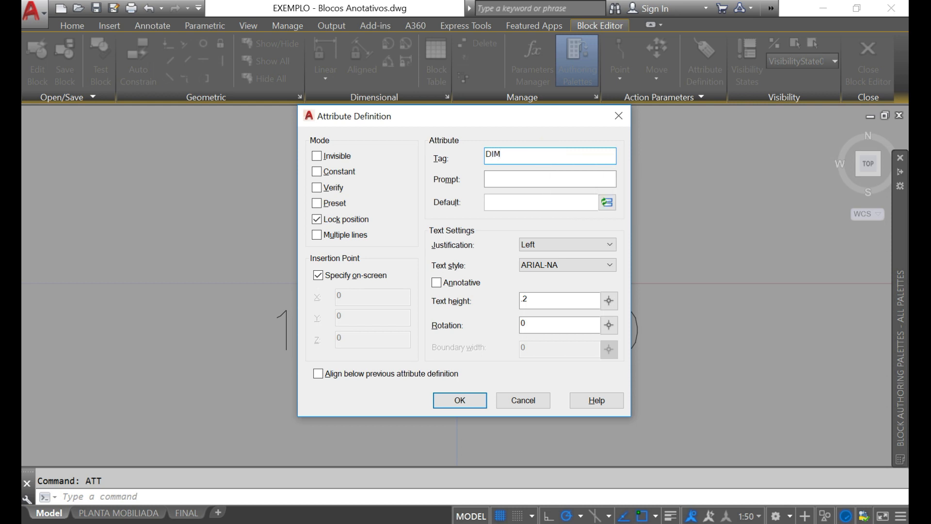
left_click(557, 174)
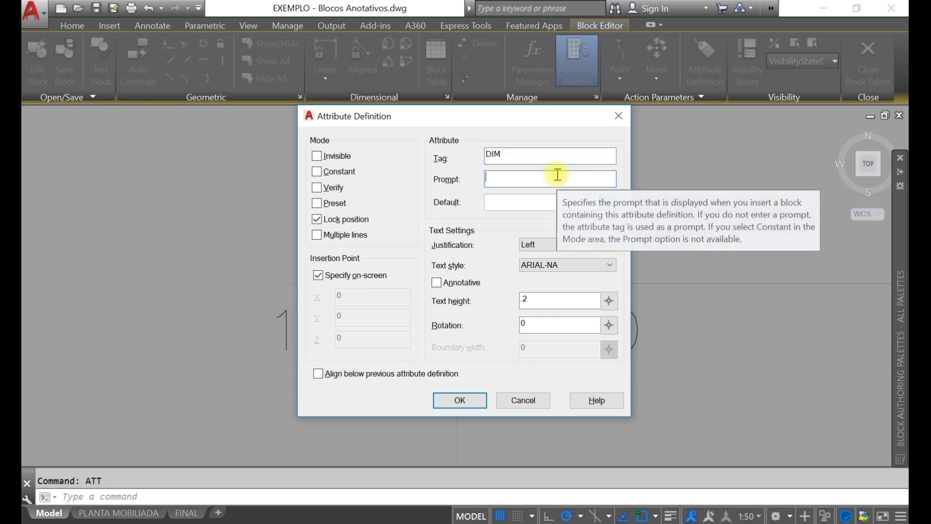
type("Dimensões da esquadria (LxA/P")
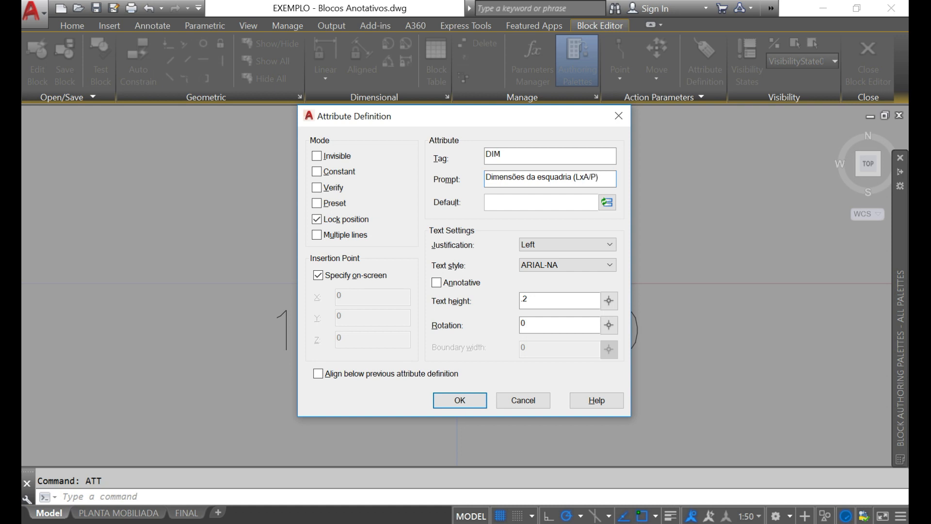
Step: Set the DIM attribute to Center justification, text style ROMAN_NA and a text height of .15, leaving the default value empty
left_click(538, 199)
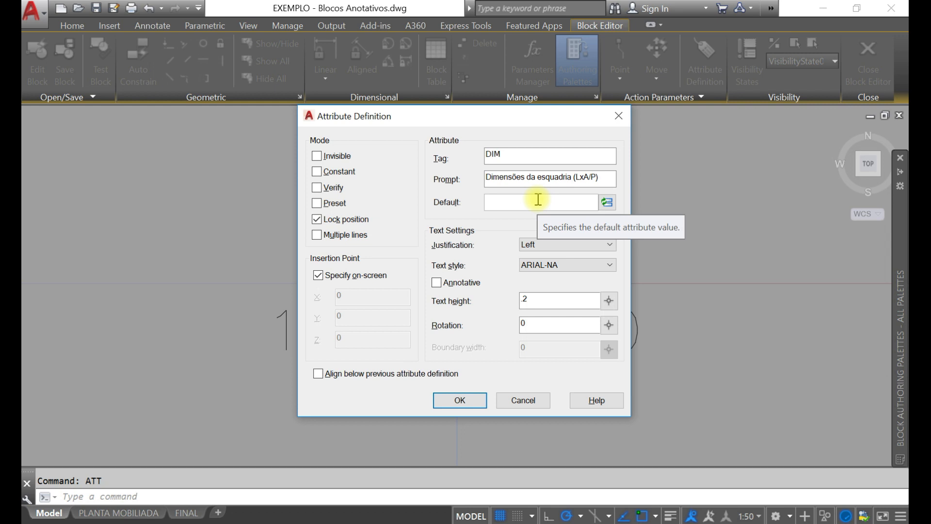
left_click(543, 245)
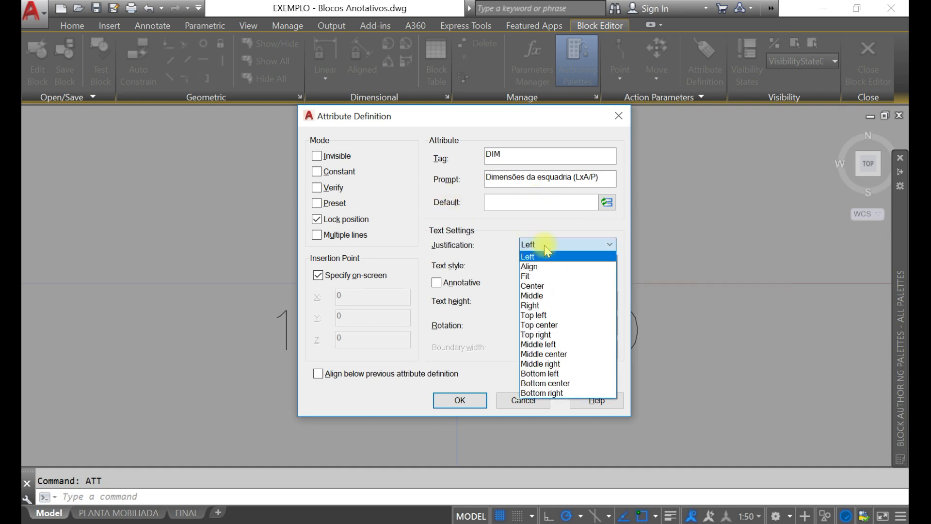
left_click(546, 286)
left_click(552, 265)
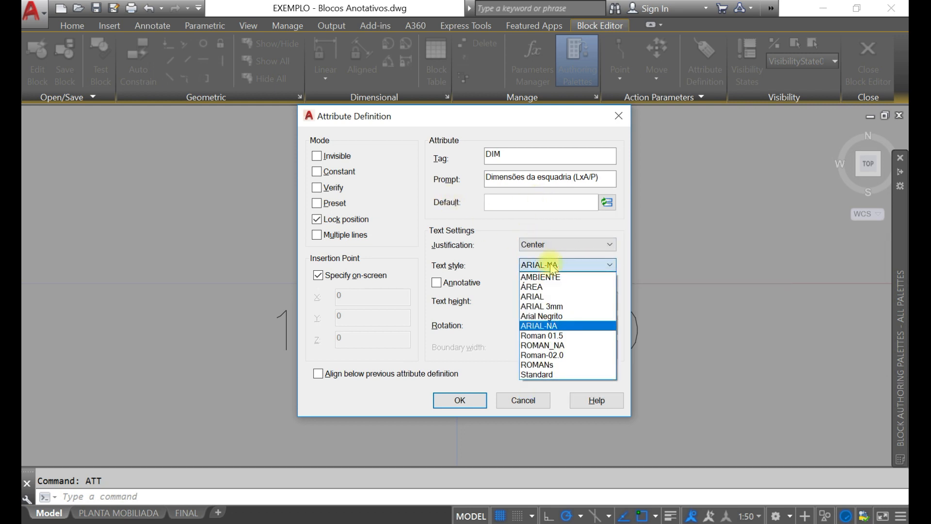
left_click(548, 346)
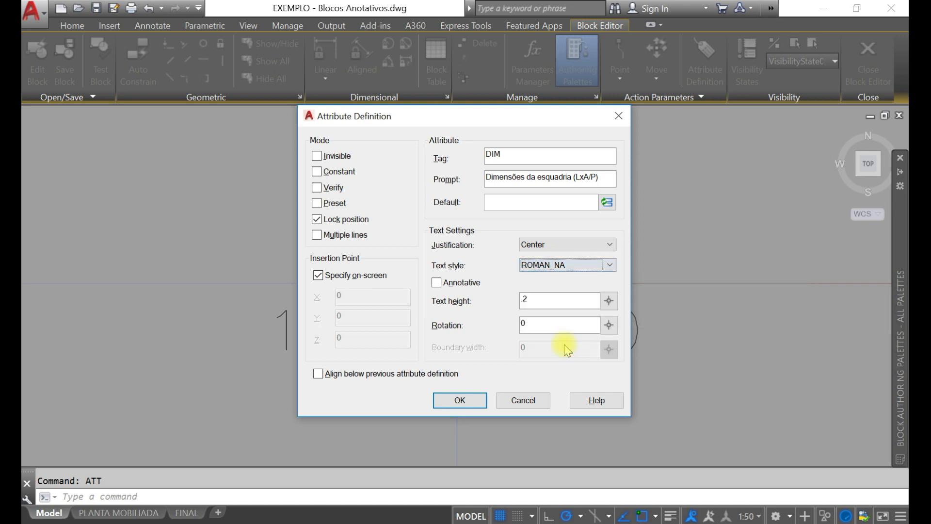
left_click(550, 299)
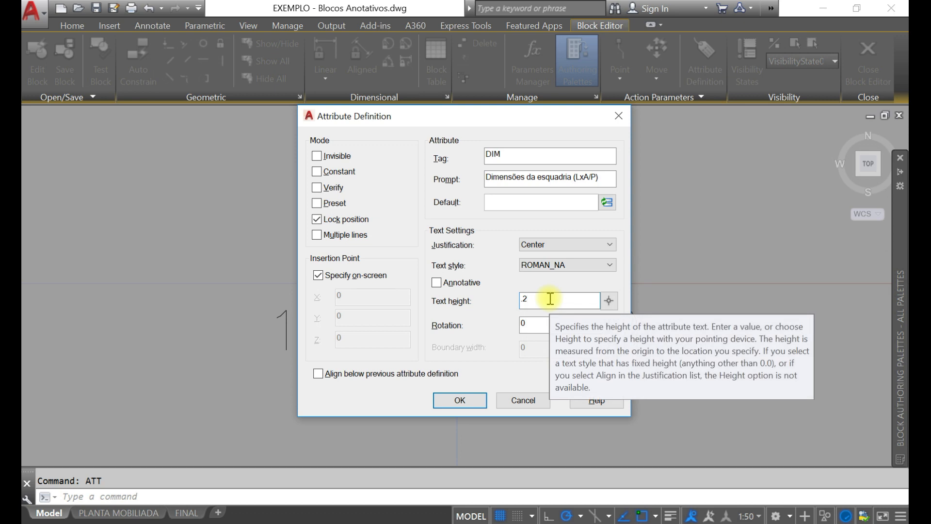
key("BackSpace")
type("15")
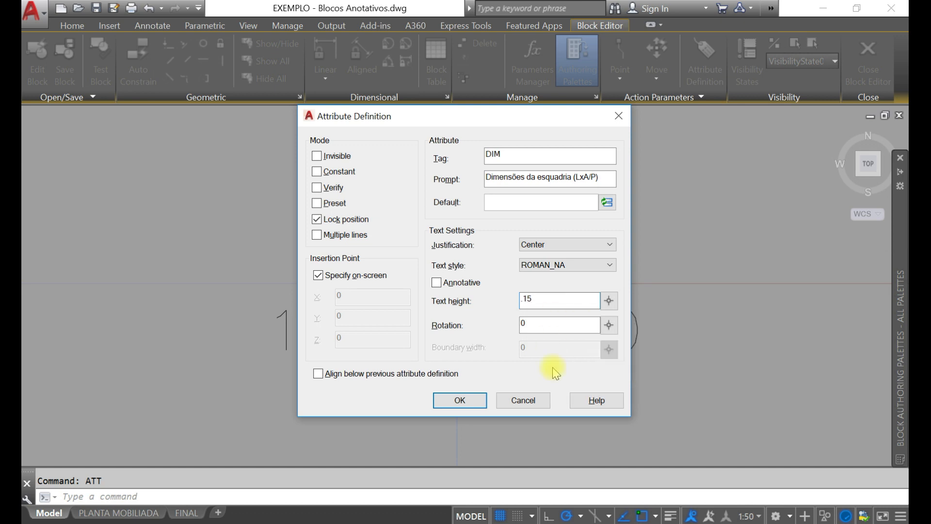
Step: Place the DIM attribute at the 120x120/90 text's center insertion point and delete that text
left_click(460, 399)
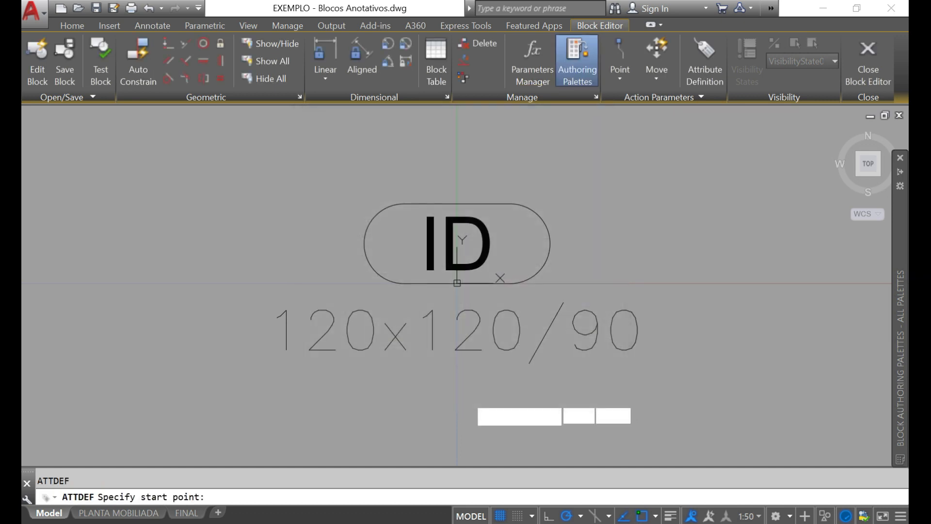
left_click(457, 348)
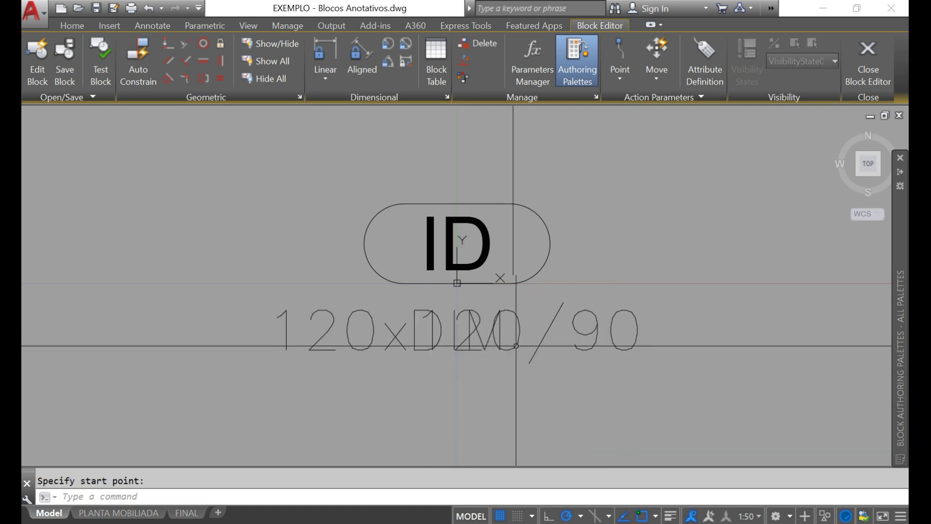
left_click(519, 319)
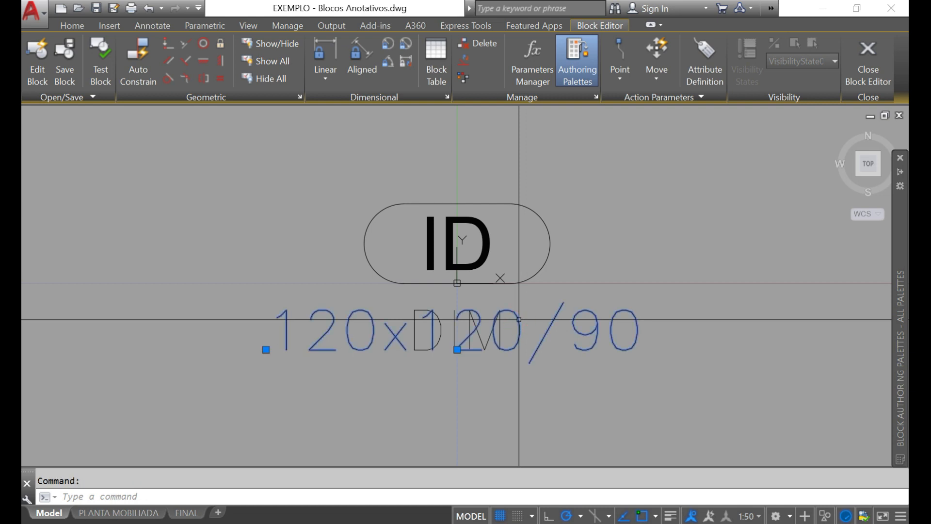
key("Delete")
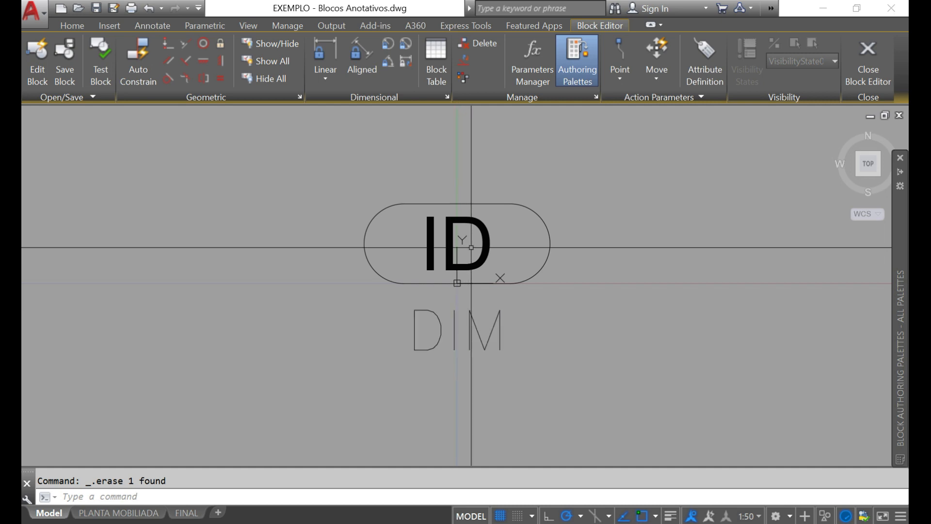
Step: Close the block editor and save the changes to ID_esq
left_click(867, 72)
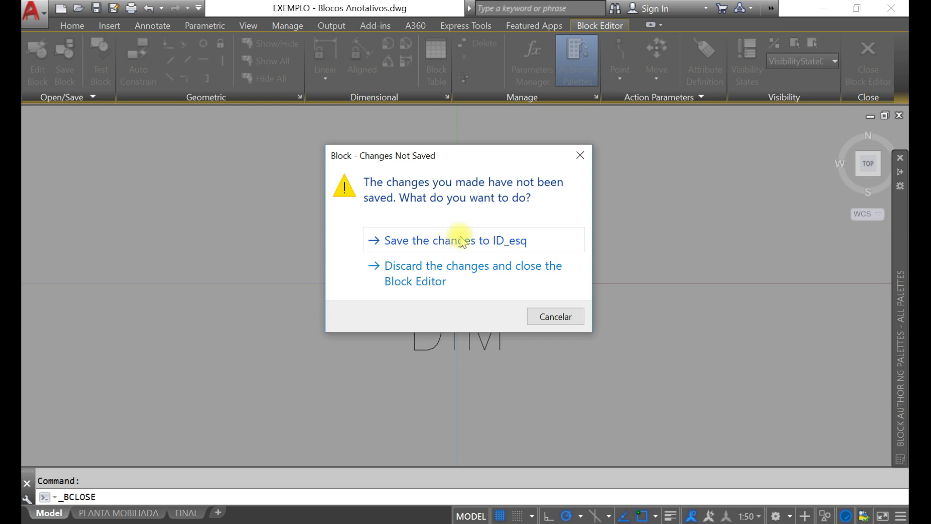
left_click(403, 239)
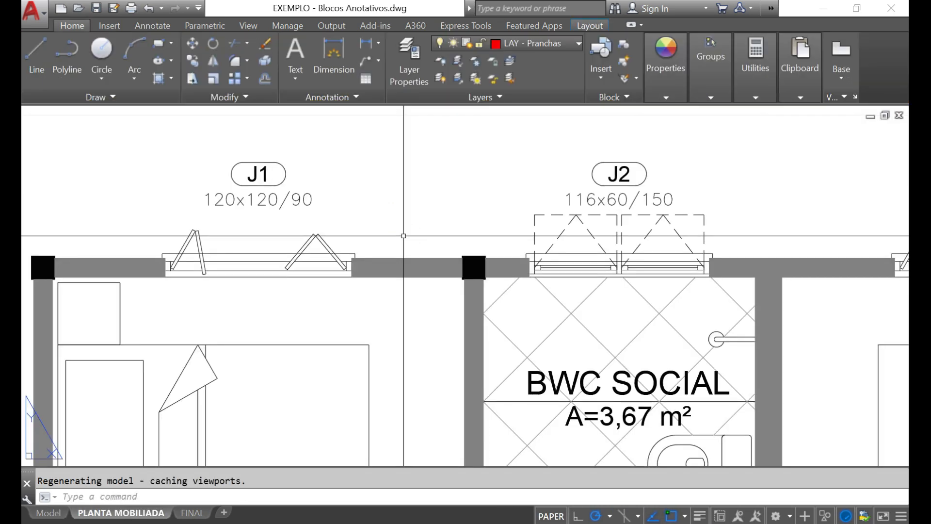
Step: Insert the ID_esq block at scale 1 between the J1 and J2 tags on the PLANTA MOBILIADA layout
type("i")
key("Return")
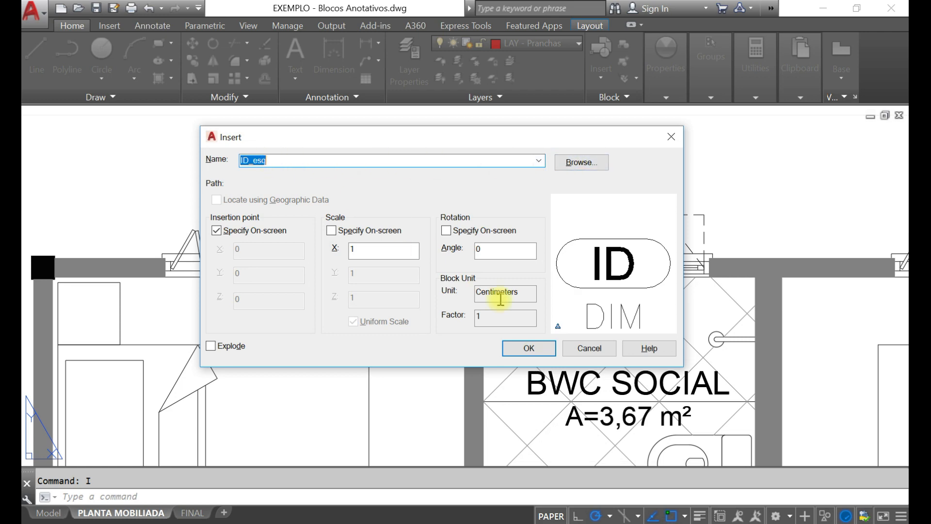
left_click(529, 348)
left_click(399, 175)
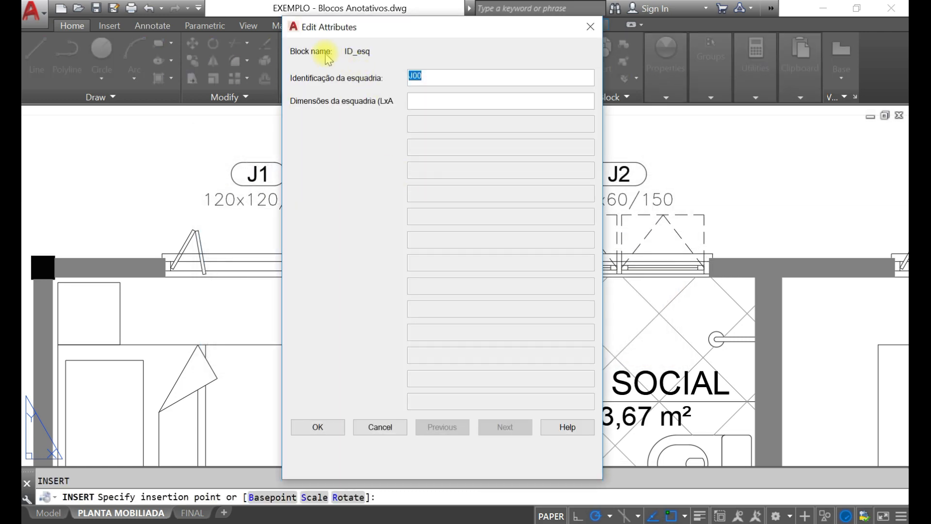
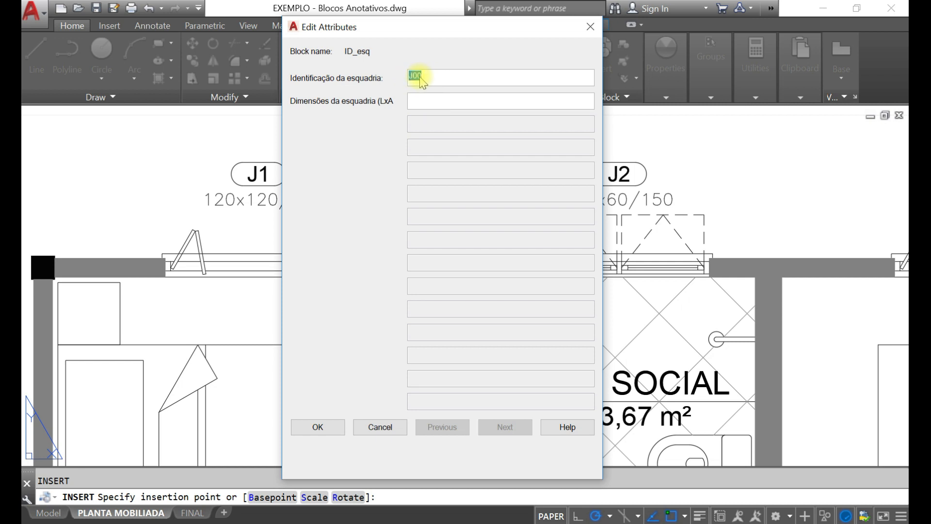
Step: Set the inserted tag's identification to J01 and its dimensions to 120x120/90
left_click(423, 77)
key("BackSpace")
type("1")
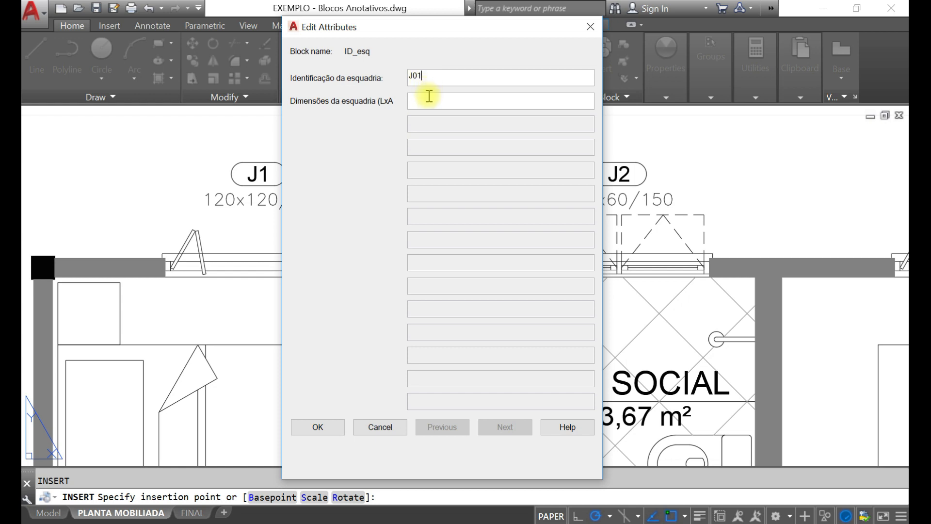
left_click_drag(604, 112, 689, 109)
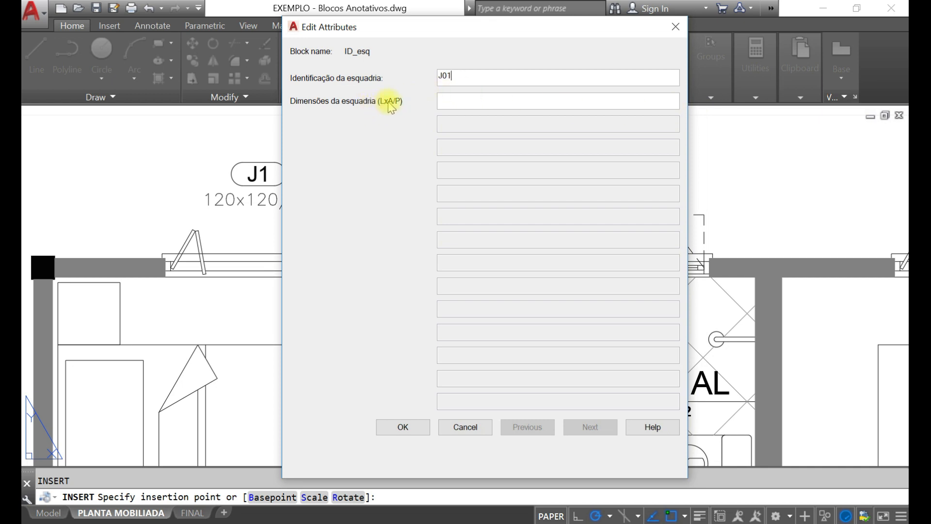
left_click(443, 101)
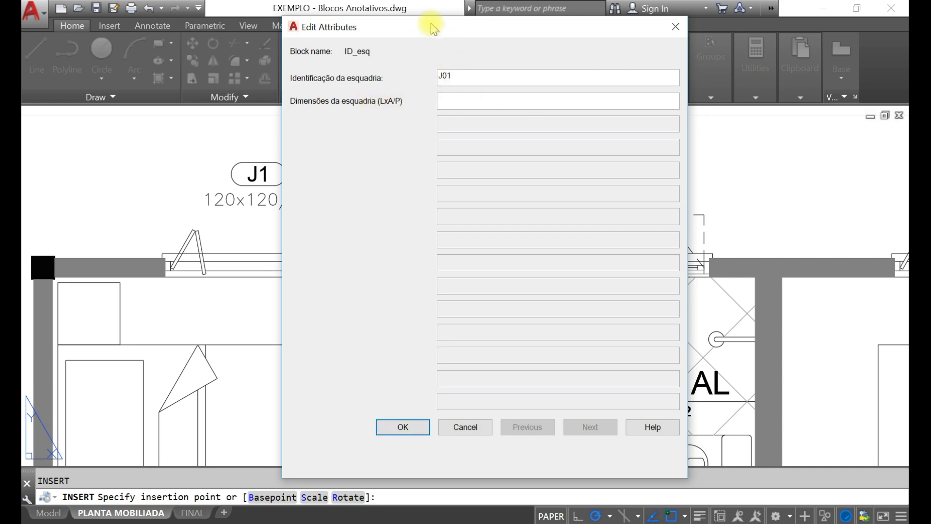
type("120x120/90")
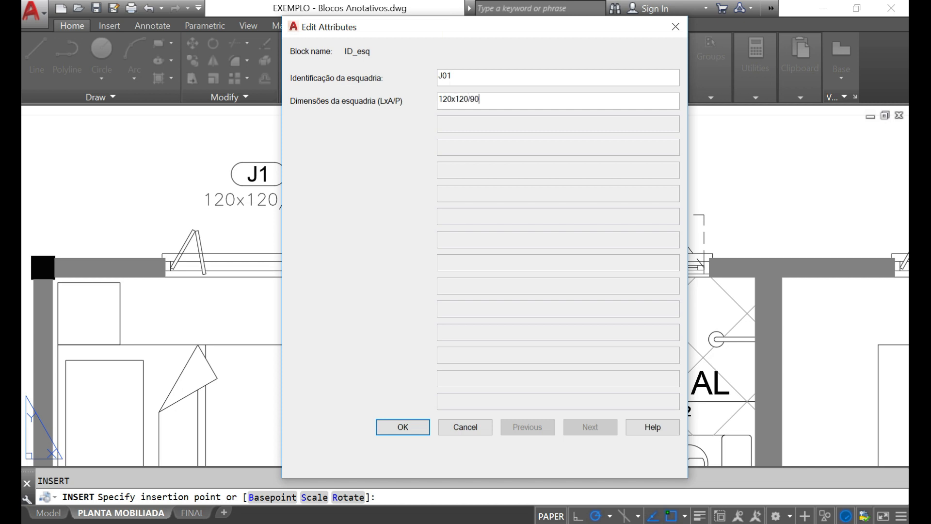
left_click(416, 427)
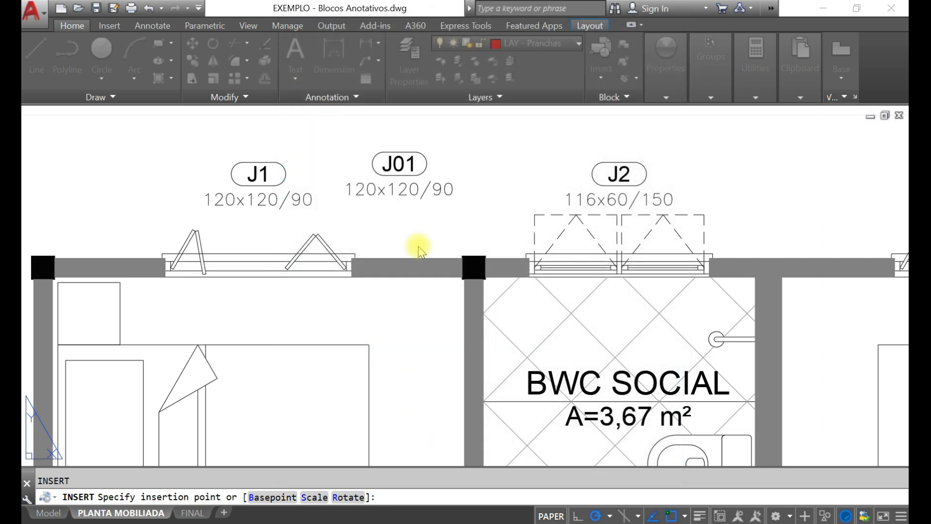
Step: Move the J01 tag to the left of the J1 tag
left_click(399, 175)
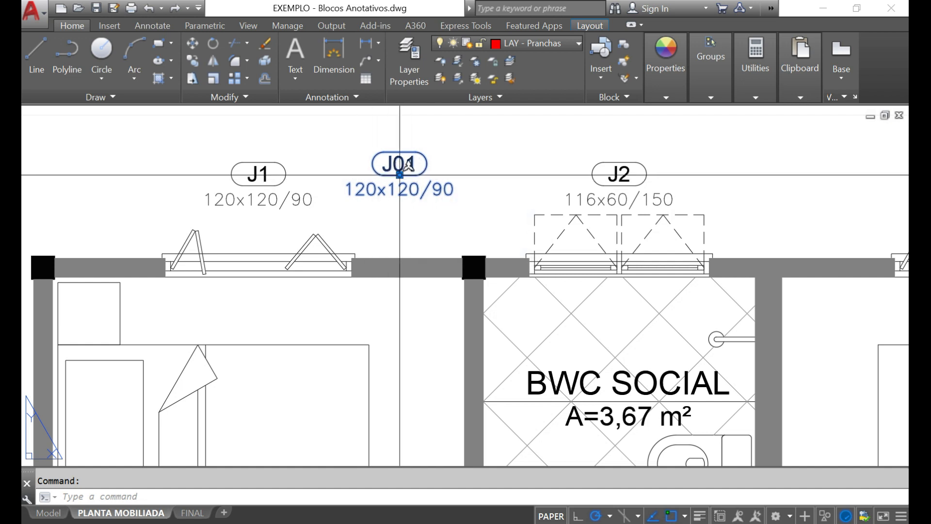
left_click(400, 175)
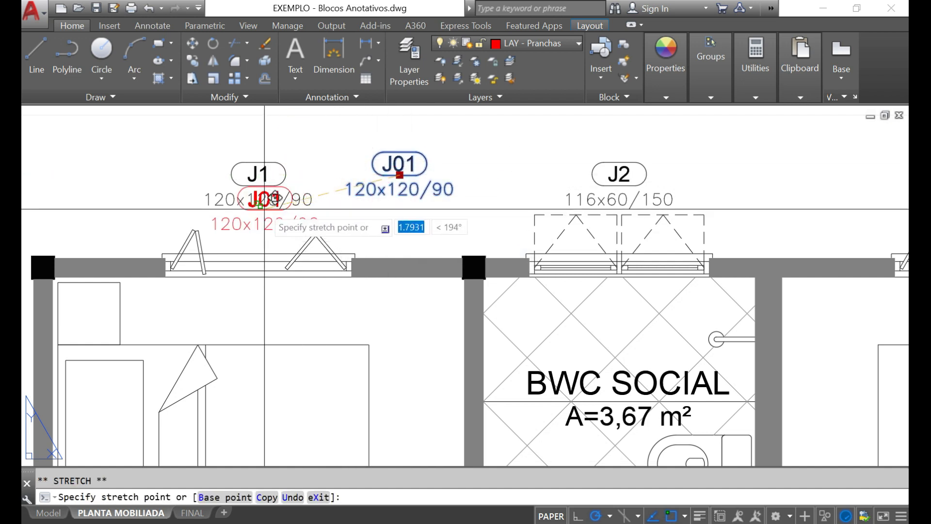
left_click(133, 194)
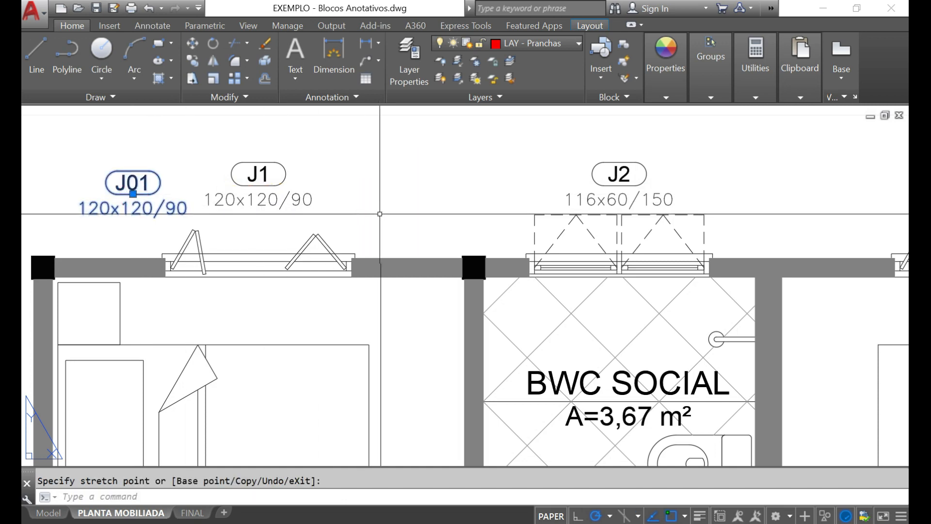
key("Escape")
Step: Insert another ID_esq block just left of the J2 tag with identification J02 and dimensions 116x60/150
key("Return")
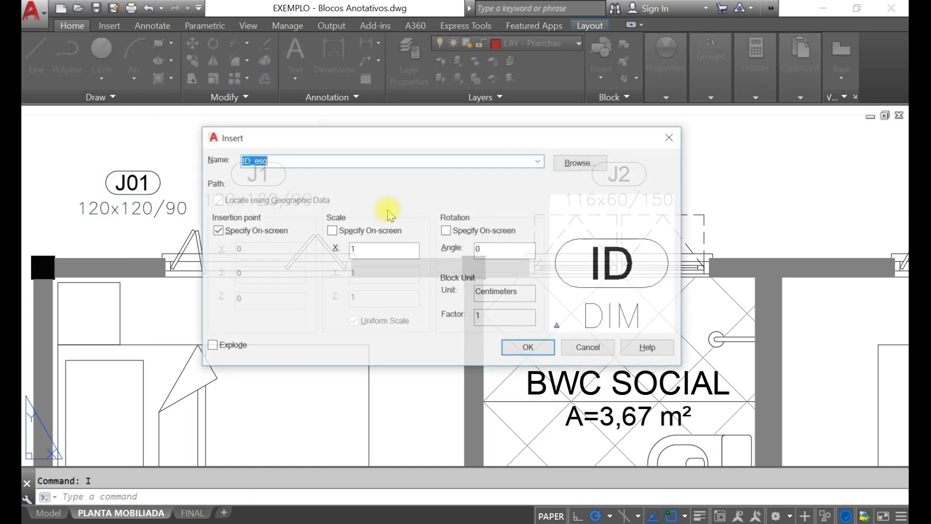
left_click(528, 345)
left_click(476, 197)
left_click(461, 84)
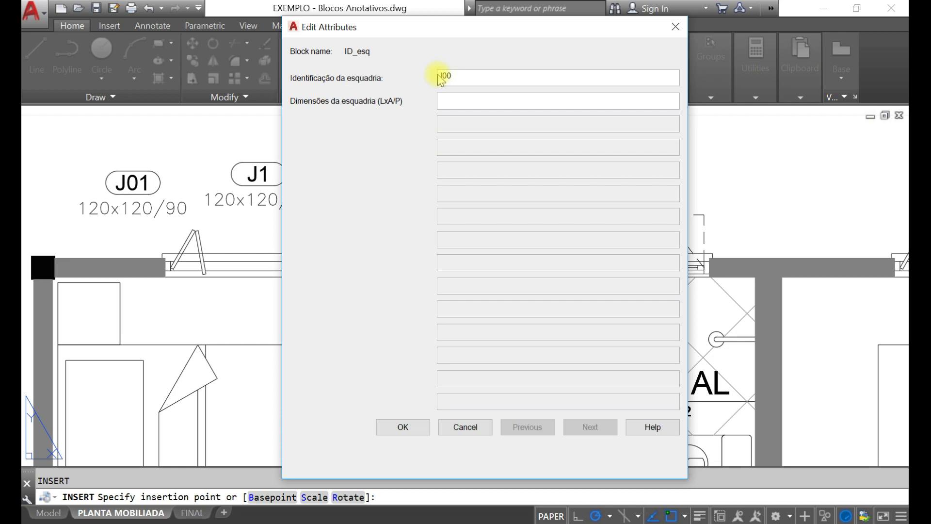
key("BackSpace")
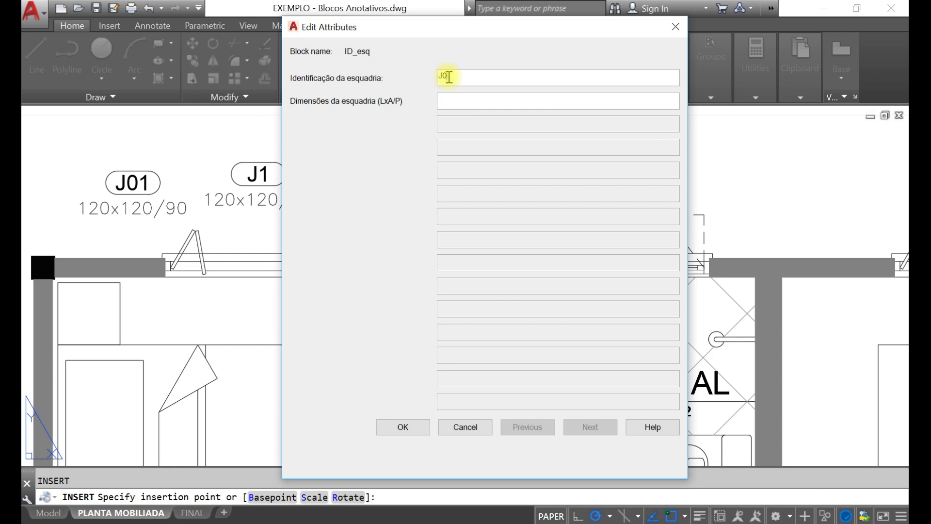
type("2")
left_click(453, 96)
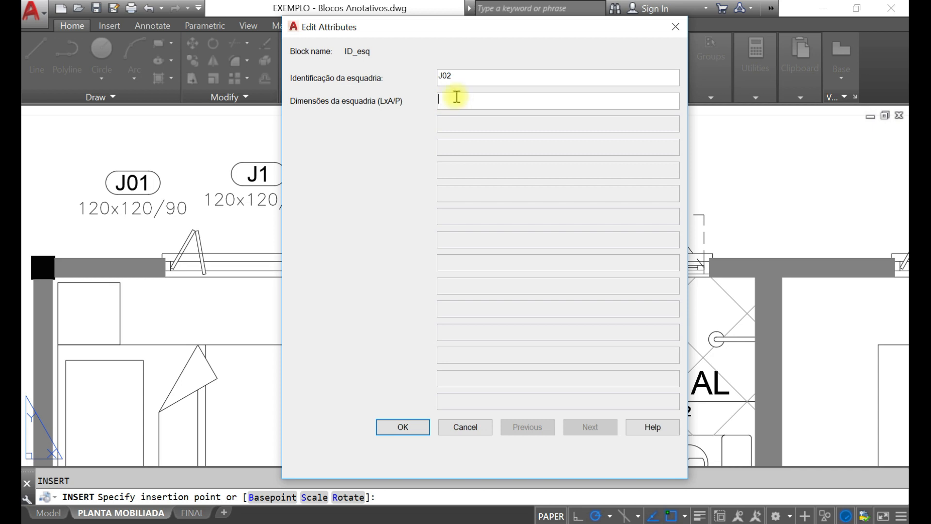
left_click_drag(452, 29, 301, 31)
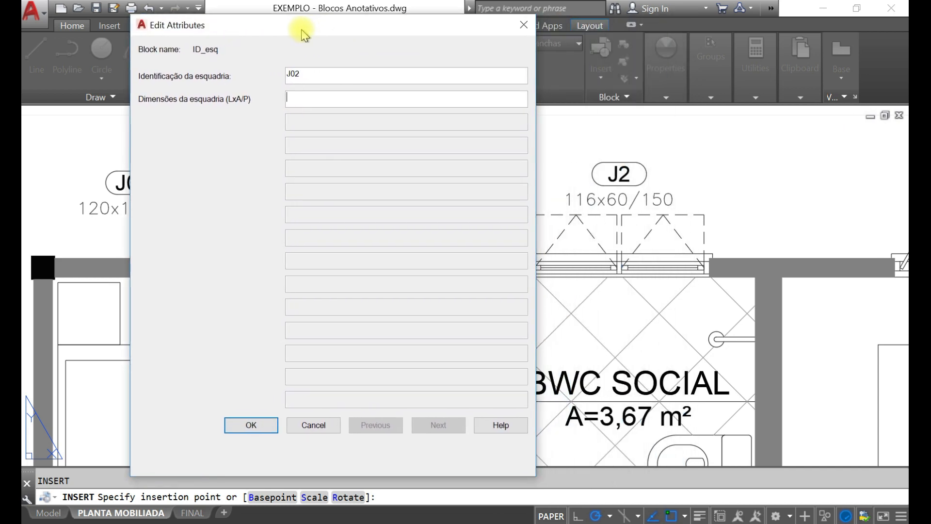
type("116x60/150")
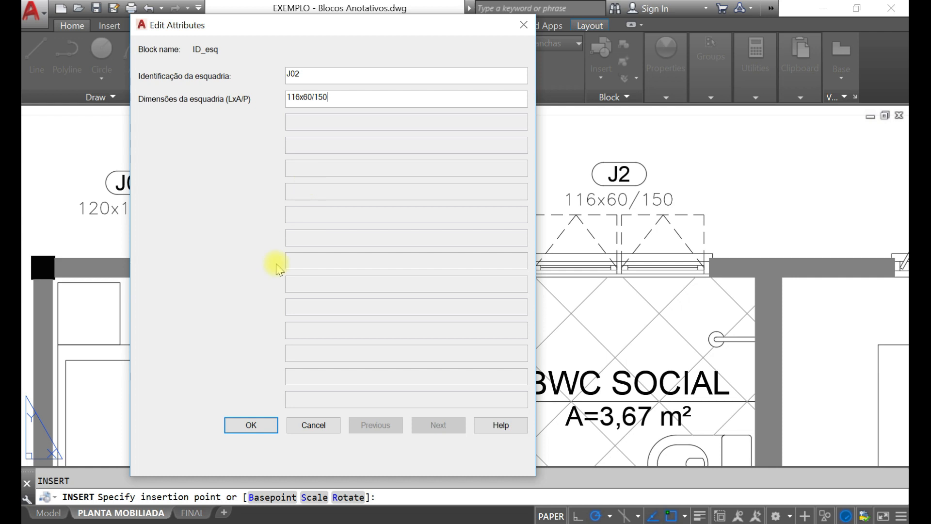
left_click(253, 424)
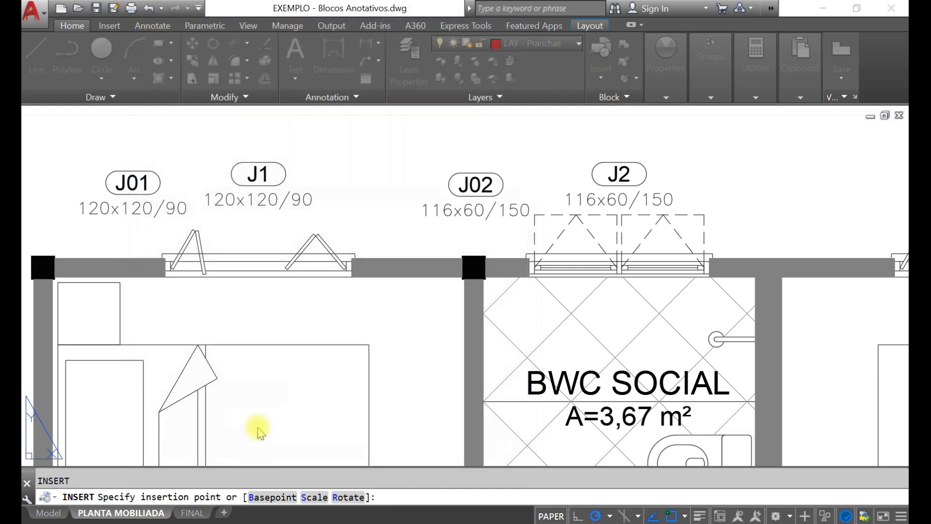
Step: Move the J02 tag slightly upward and place the J01 tag beside it, between the J1 and J2 tags
left_click(460, 191)
left_click(473, 187)
left_click(476, 195)
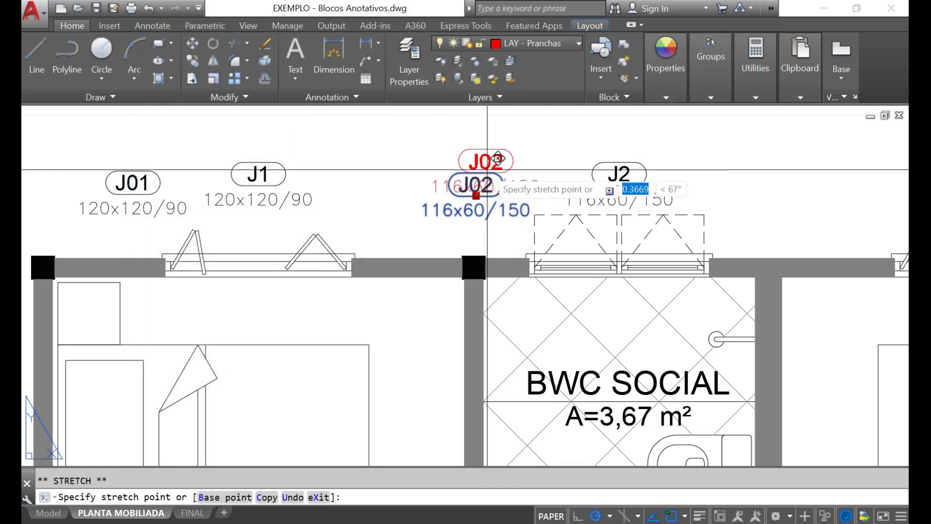
left_click(490, 164)
left_click(132, 199)
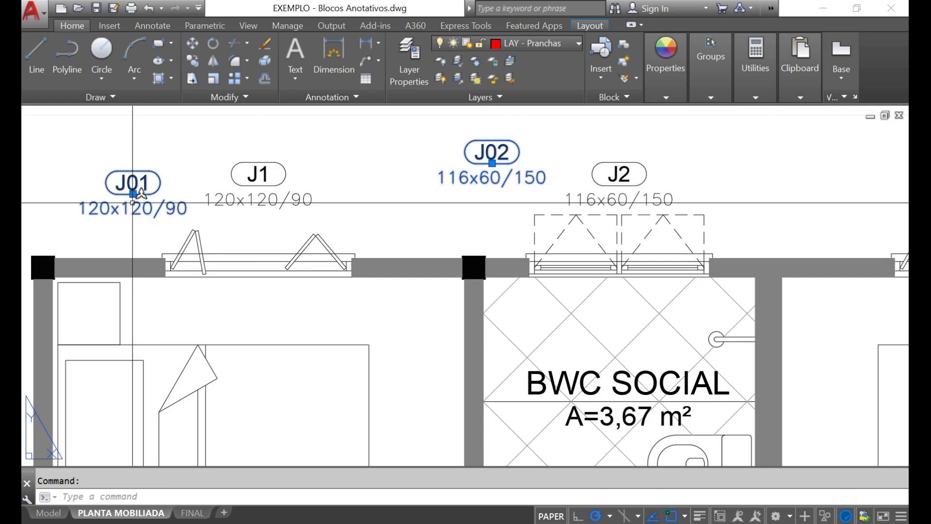
left_click(133, 194)
left_click(394, 161)
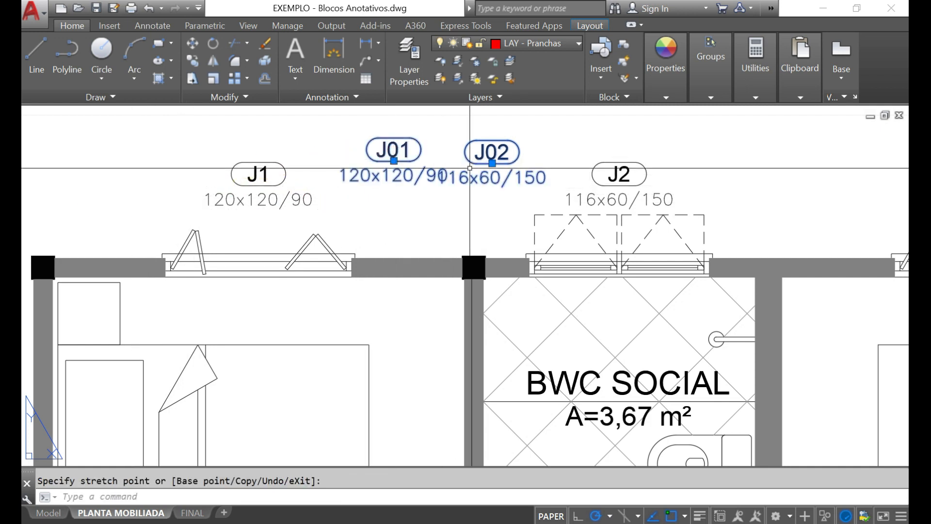
key("Escape")
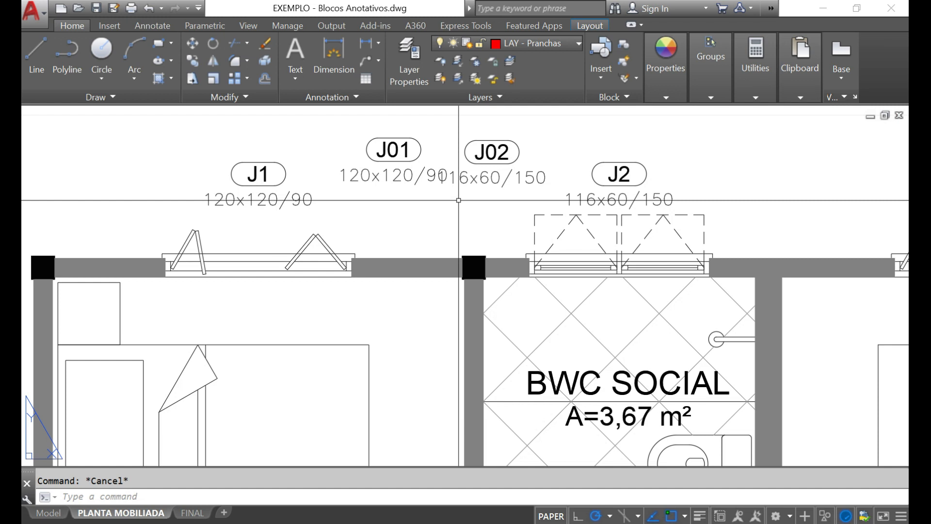
Step: Move the J01 tag back to the left of the J1 tag above the first window
scroll(419, 209, "down", 2)
scroll(359, 187, "up", 2)
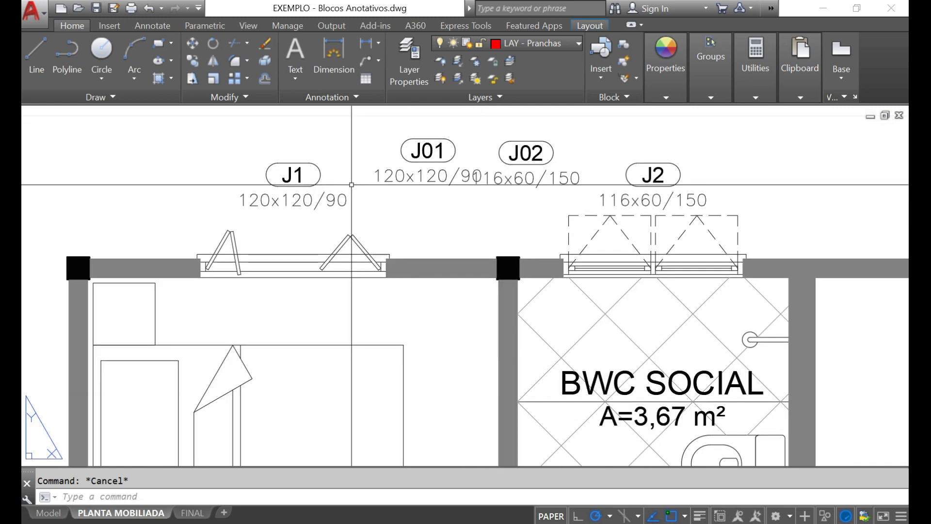
left_click(412, 151)
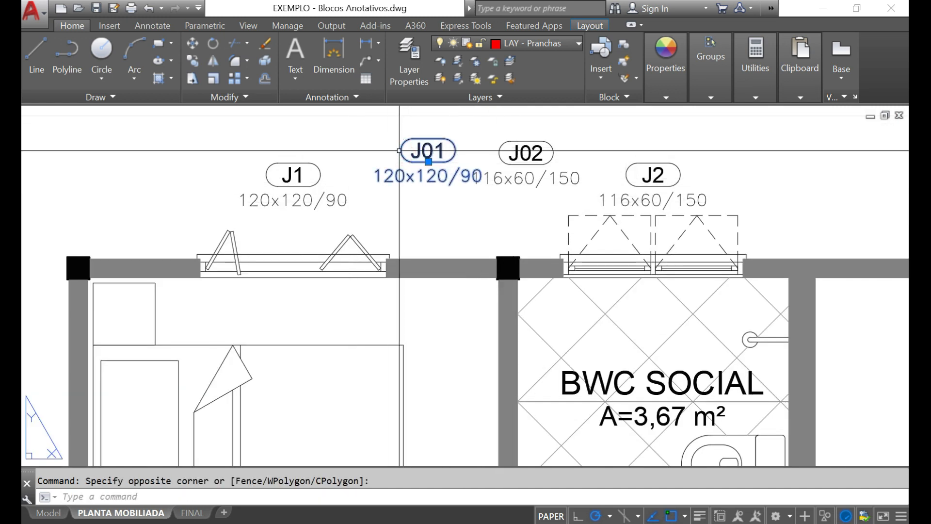
left_click(428, 161)
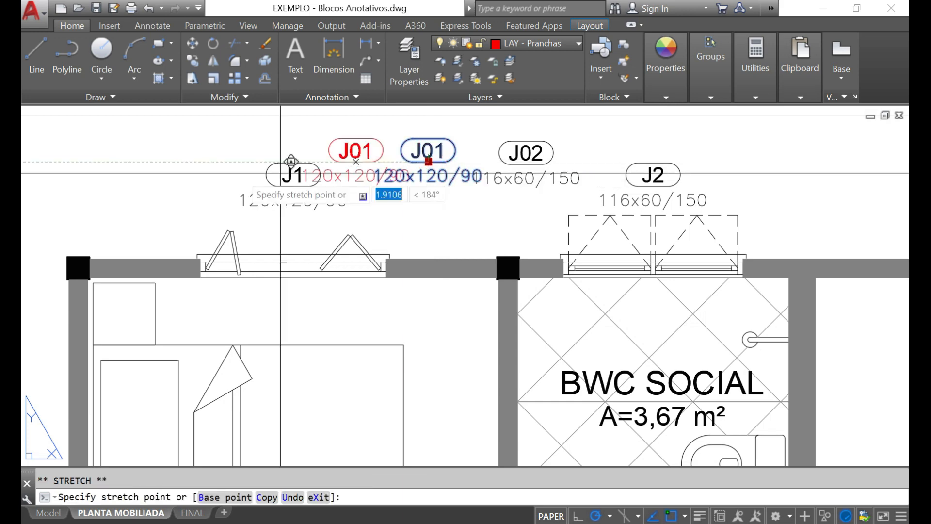
left_click(182, 189)
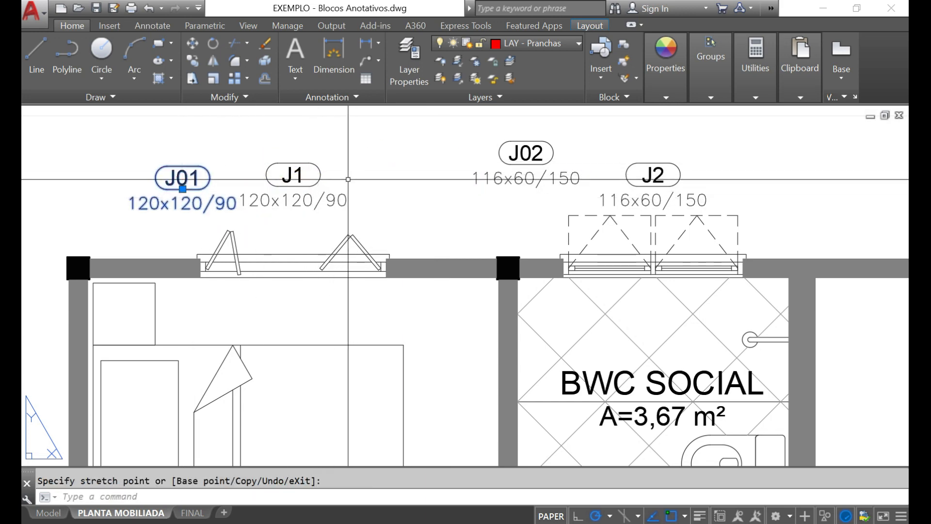
Step: Delete the J01 and J02 test tags from the PLANTA MOBILIADA layout
scroll(349, 180, "down", 8)
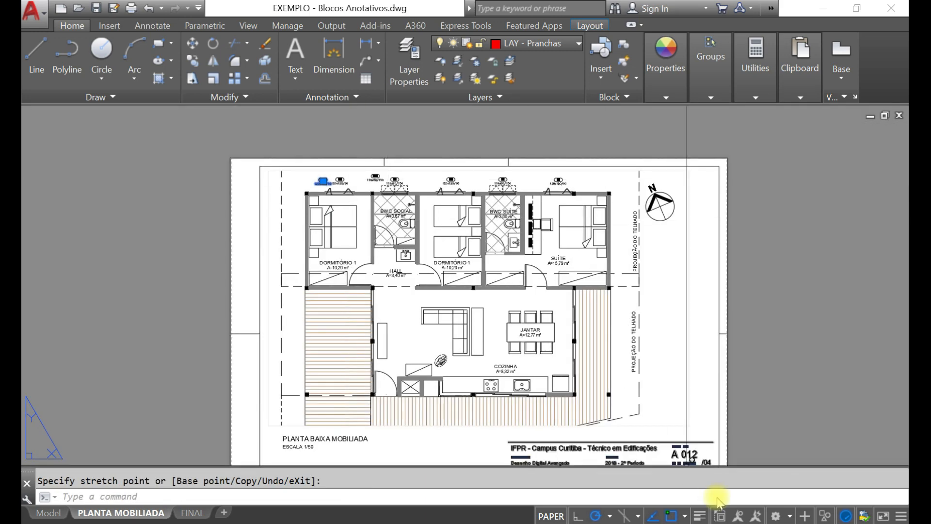
scroll(475, 269, "up", 3)
key("Escape")
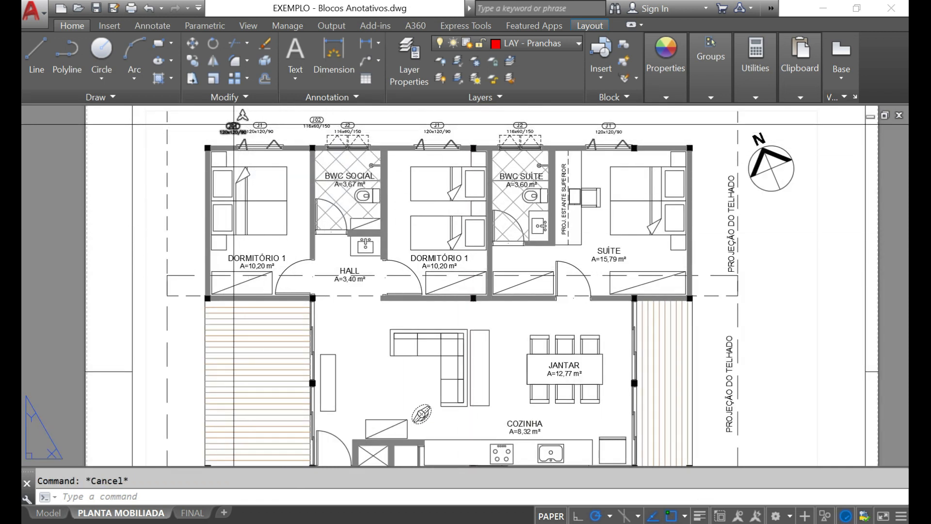
left_click(233, 127)
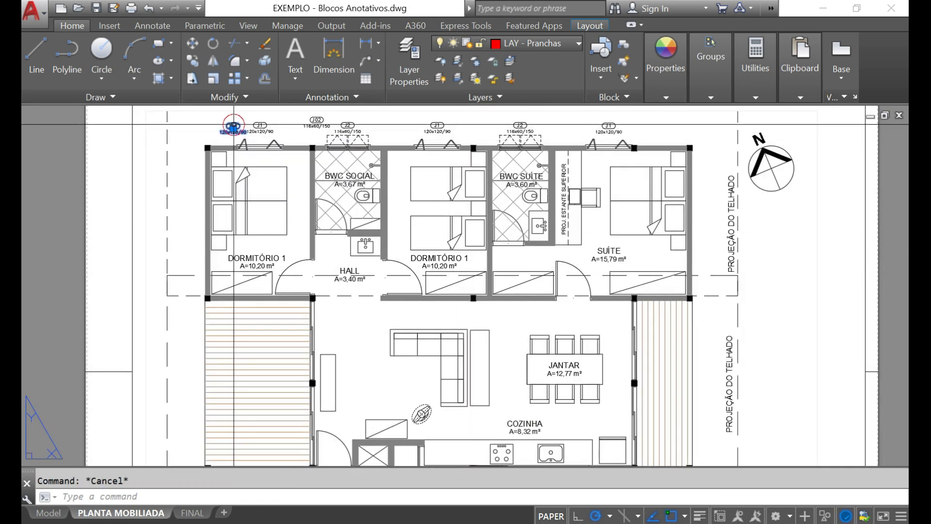
left_click(317, 122)
key("Delete")
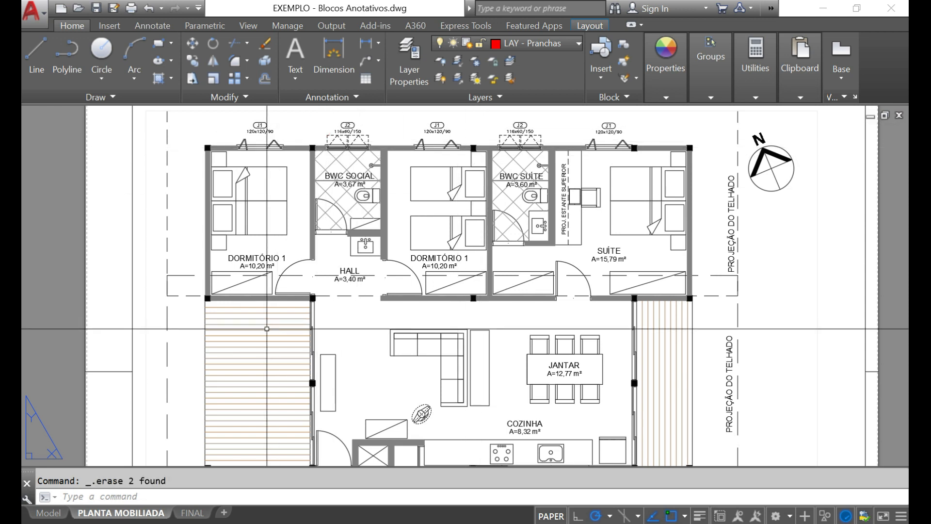
Step: Switch to model space and make ARQ - TXT - Gerais the current layer
left_click(48, 512)
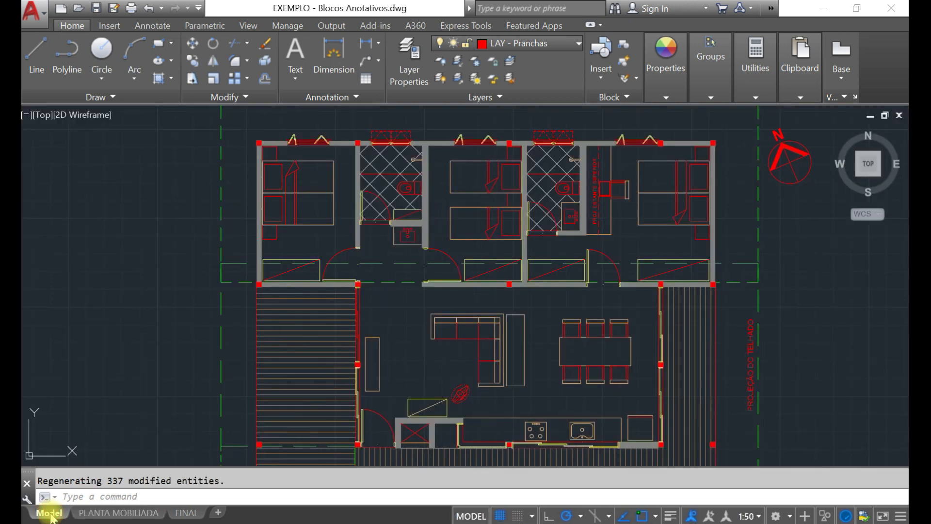
scroll(331, 197, "down", 2)
scroll(331, 197, "up", 3)
scroll(331, 197, "up", 2)
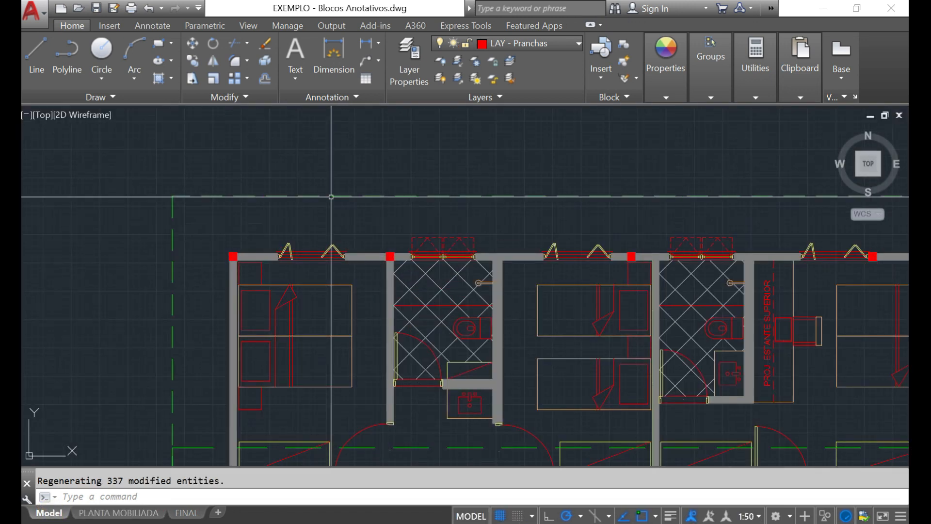
left_click(546, 44)
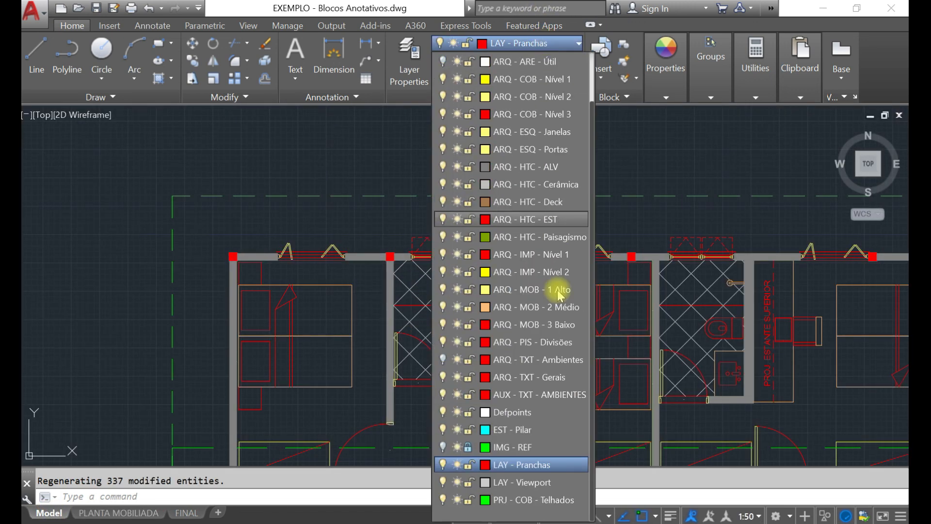
left_click(558, 377)
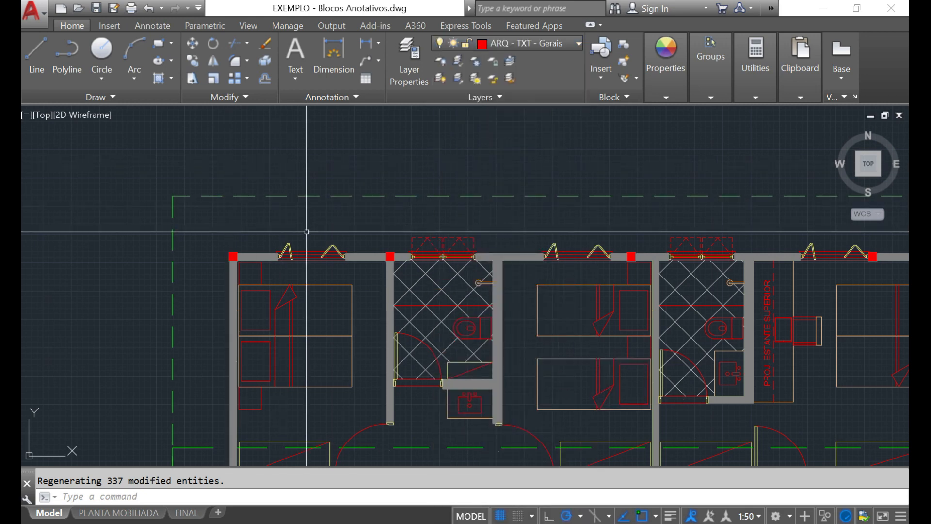
Step: Insert the ID_esq block above the first bedroom window with identification J01 and dimensions 120x120/90
scroll(306, 232, "up", 2)
scroll(307, 232, "up", 2)
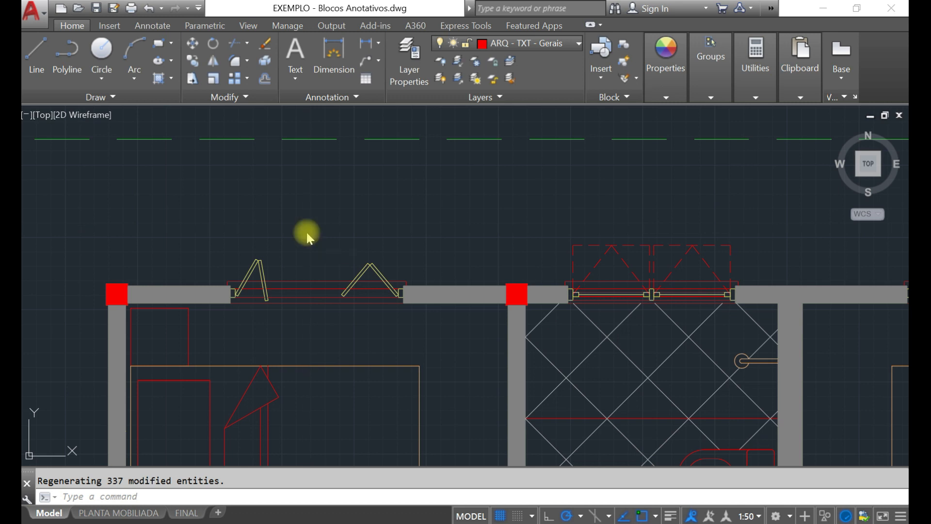
type("i")
key("Return")
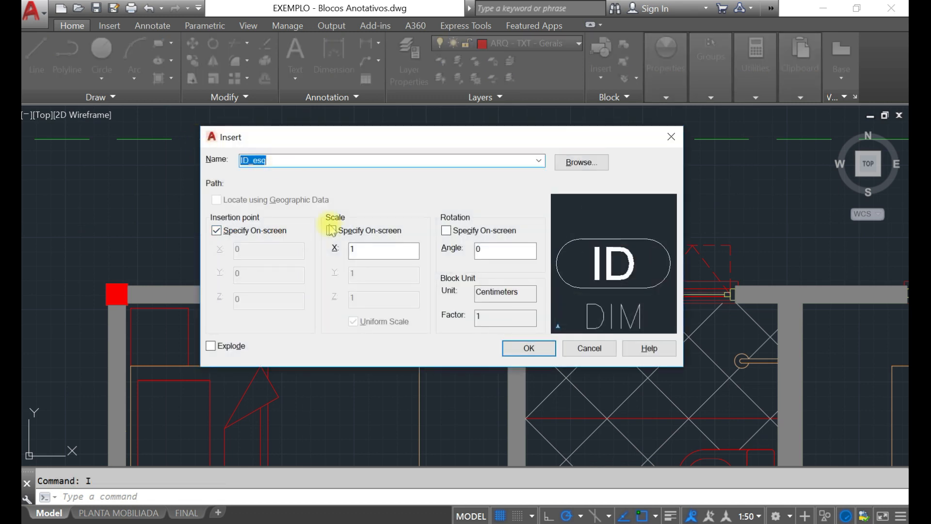
left_click(529, 349)
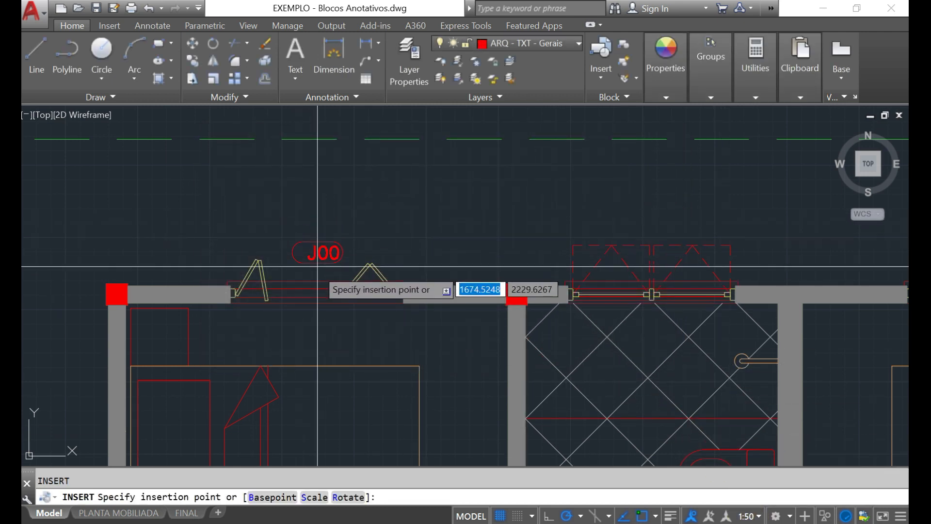
left_click(320, 213)
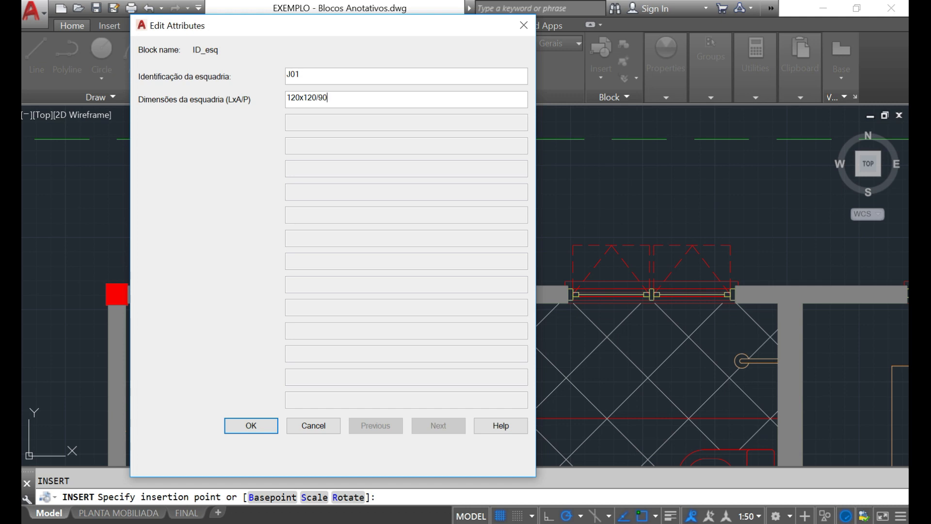
left_click(265, 423)
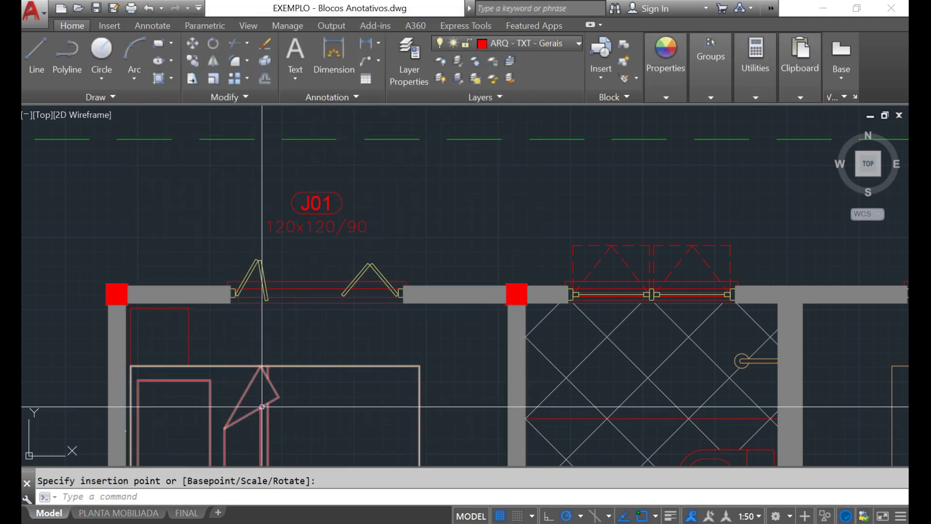
Step: Move the J01 tag slightly down, closer to the first bedroom window
left_click(335, 245)
left_click(306, 192)
type("m")
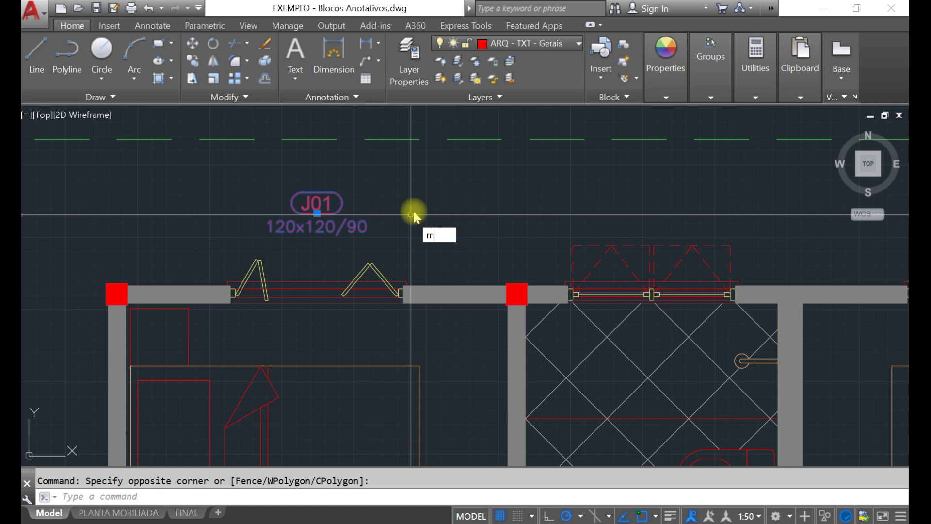
key("Return")
left_click(414, 211)
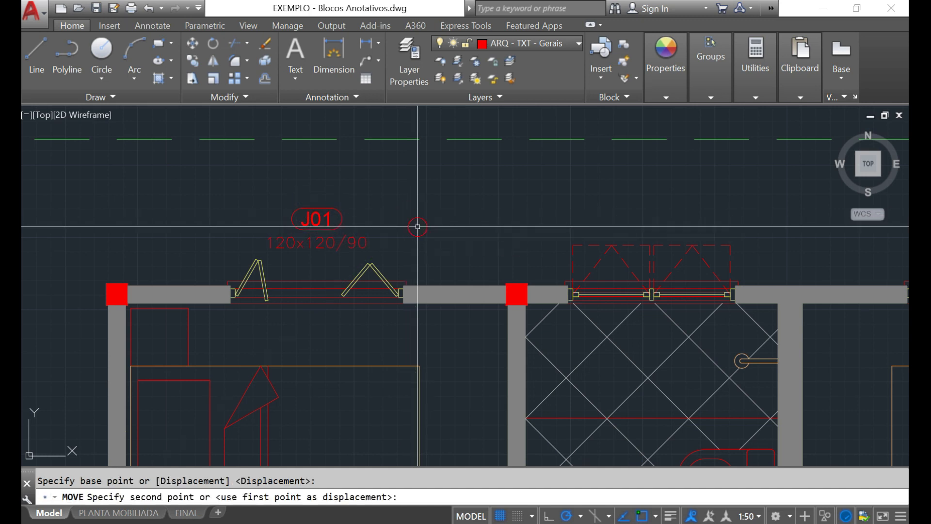
left_click(415, 226)
Step: Copy the J01 tag to the matching position above the second bedroom's window
scroll(204, 257, "down", 2)
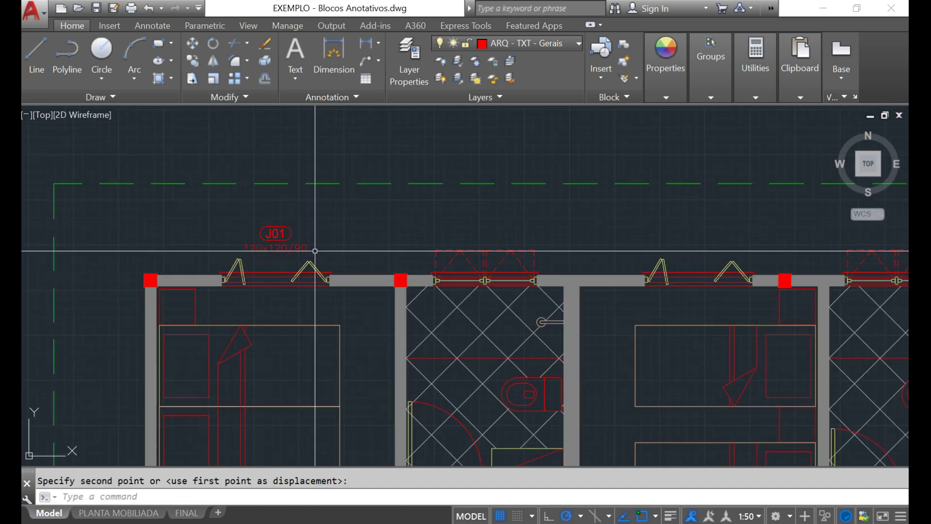
left_click(278, 231)
left_click(278, 230)
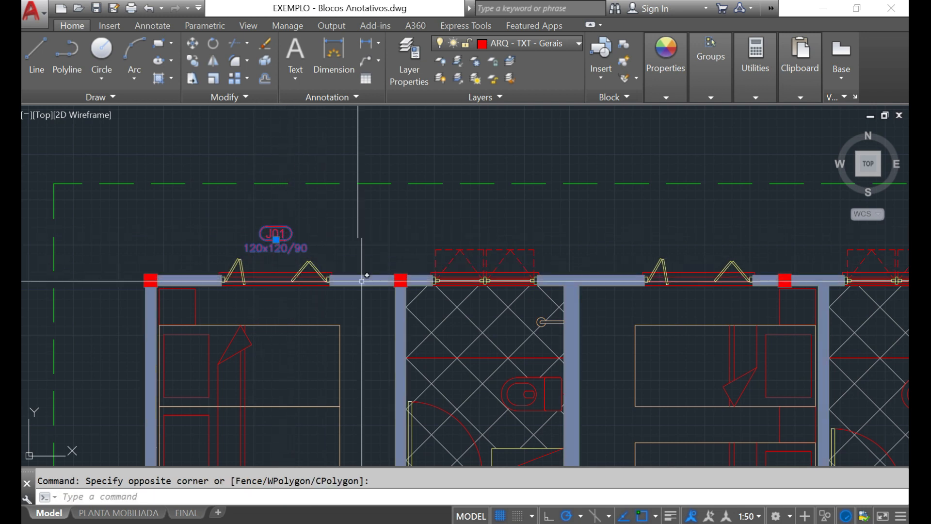
type("co")
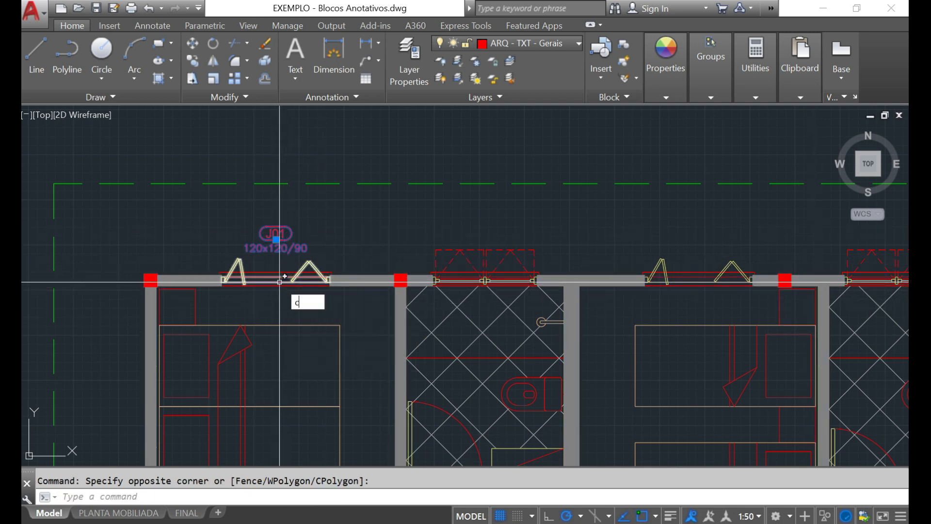
key("Return")
left_click(280, 281)
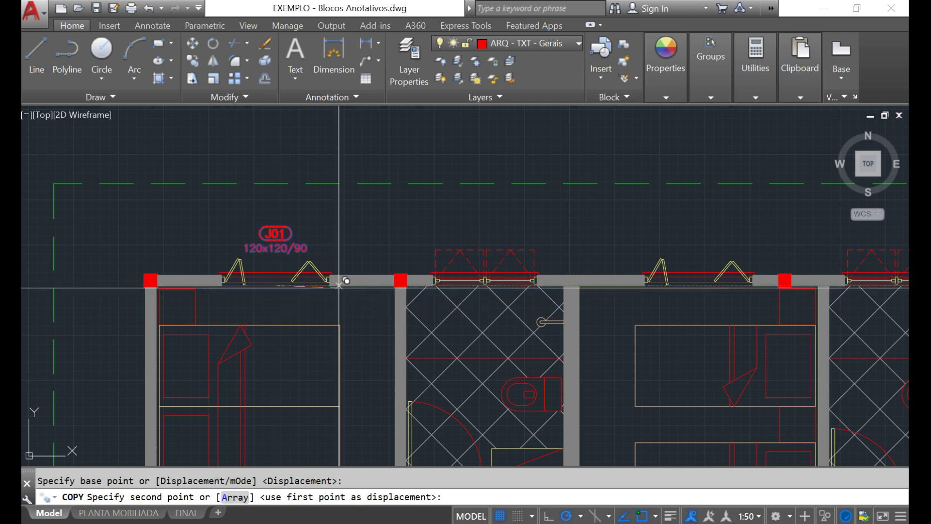
left_click(699, 284)
key("Escape")
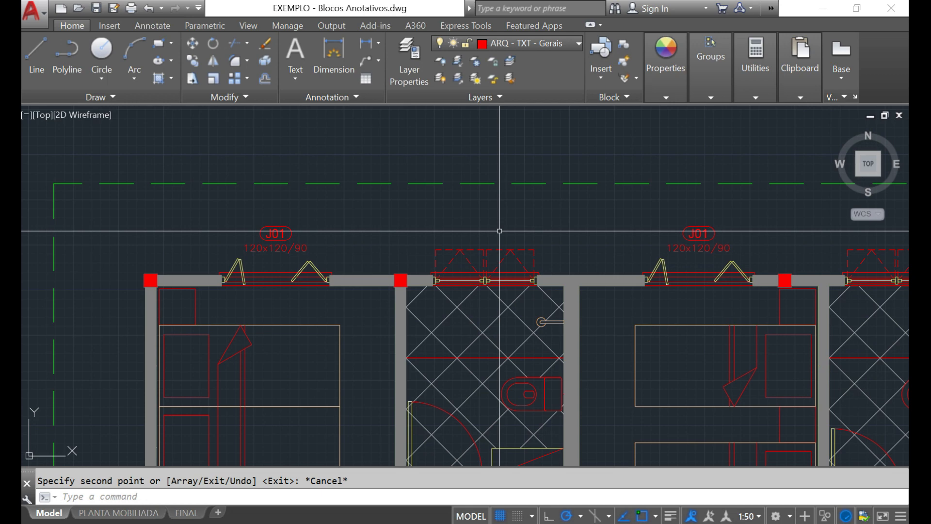
Step: Insert the ID_esq block centred above the first bathroom window with identification J02 and dimensions 116x60/150
type("i")
key("Return")
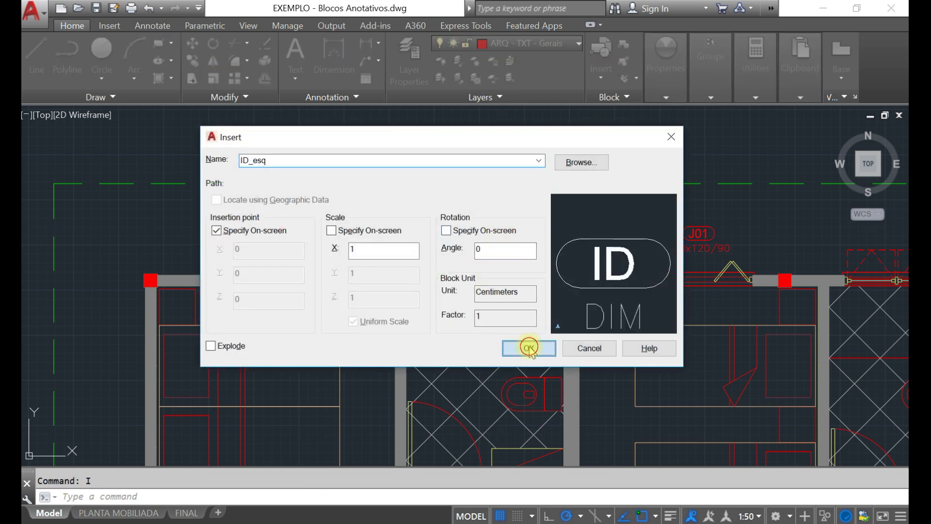
left_click(529, 347)
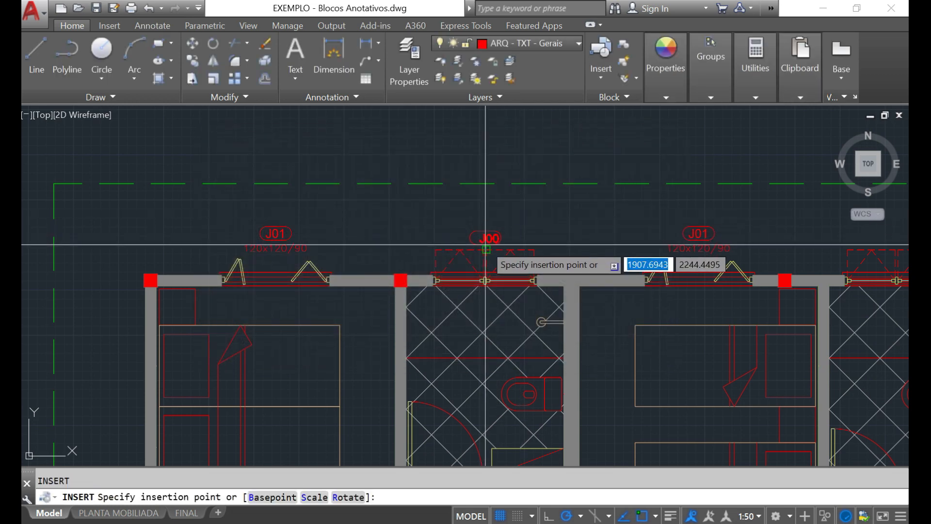
scroll(486, 245, "up", 6)
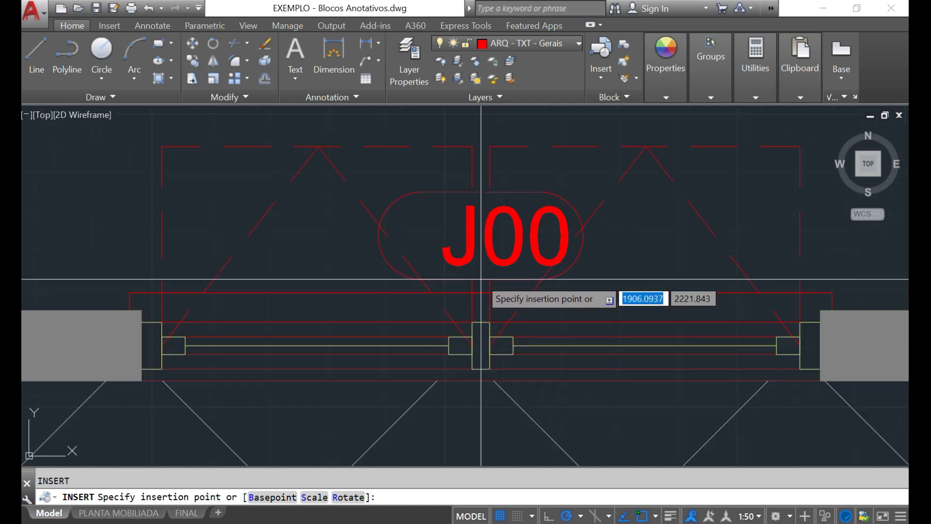
scroll(480, 283, "down", 4)
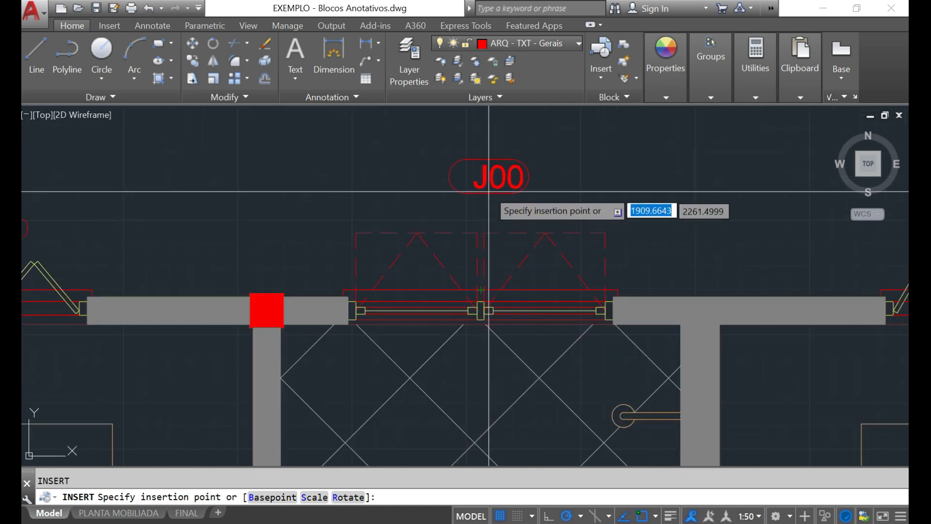
left_click(485, 164)
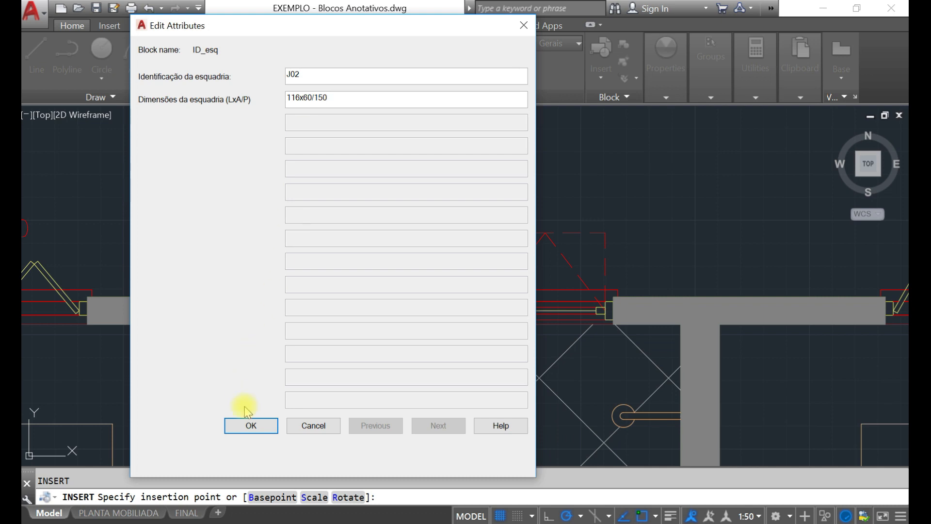
left_click(251, 425)
Step: Move the J02 tag slightly down, closer to the first bathroom window
scroll(485, 252, "down", 4)
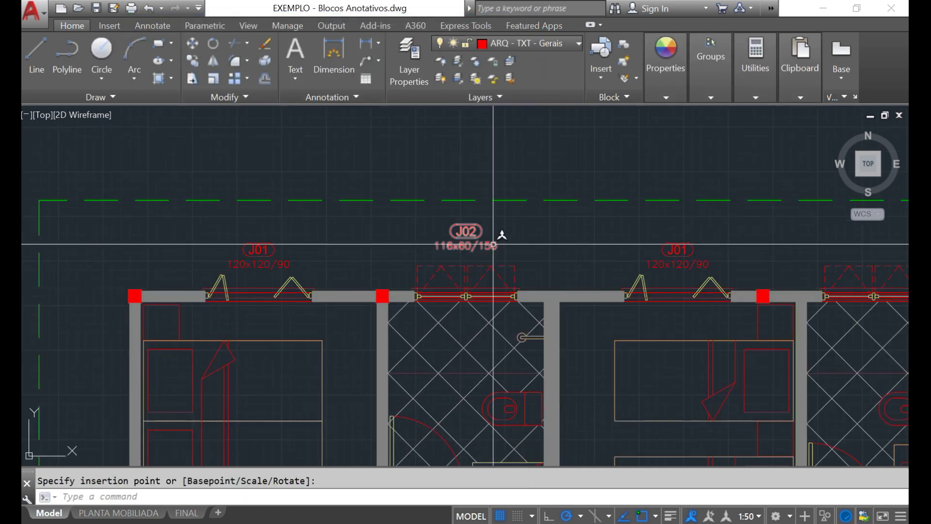
type("m")
key("Return")
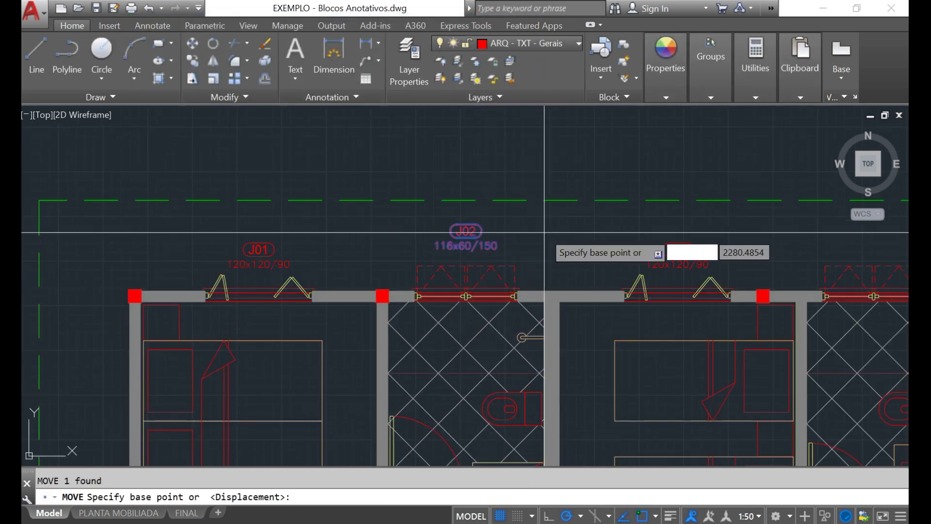
left_click(546, 235)
key("Escape")
Step: Copy the J02 tag to the matching position above the second bathroom's window
left_click(472, 229)
left_click(494, 256)
middle_click_drag(564, 239, 449, 241)
scroll(449, 241, "down", 2)
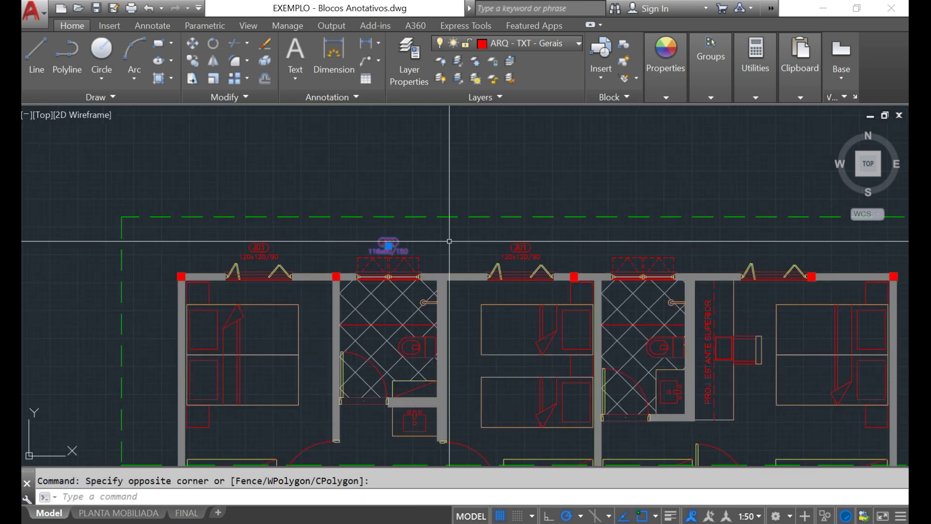
scroll(449, 241, "up", 2)
type("co")
key("Return")
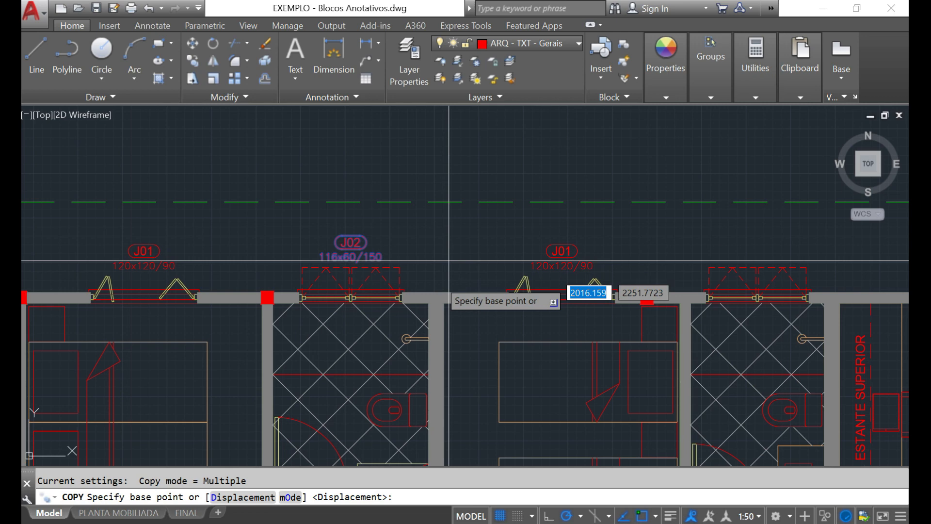
scroll(297, 311, "up", 2)
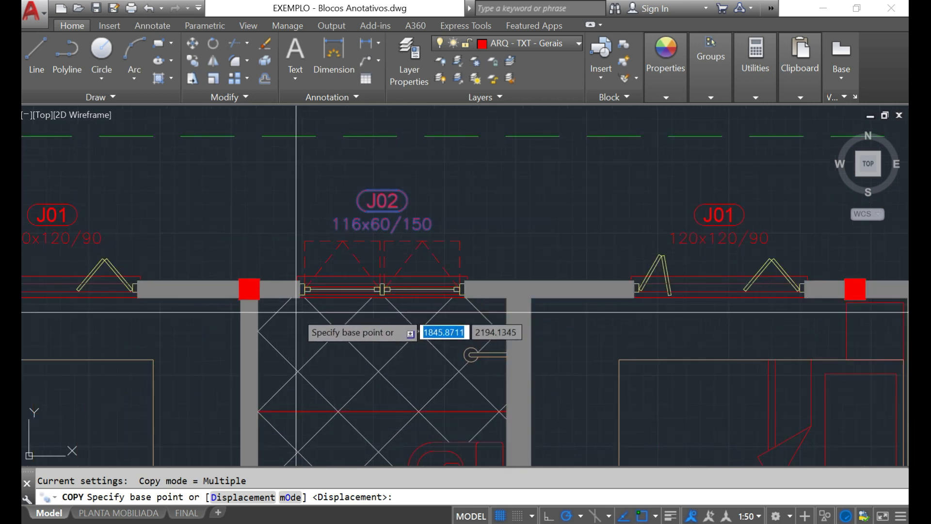
left_click(300, 297)
scroll(300, 298, "down", 4)
scroll(561, 297, "up", 3)
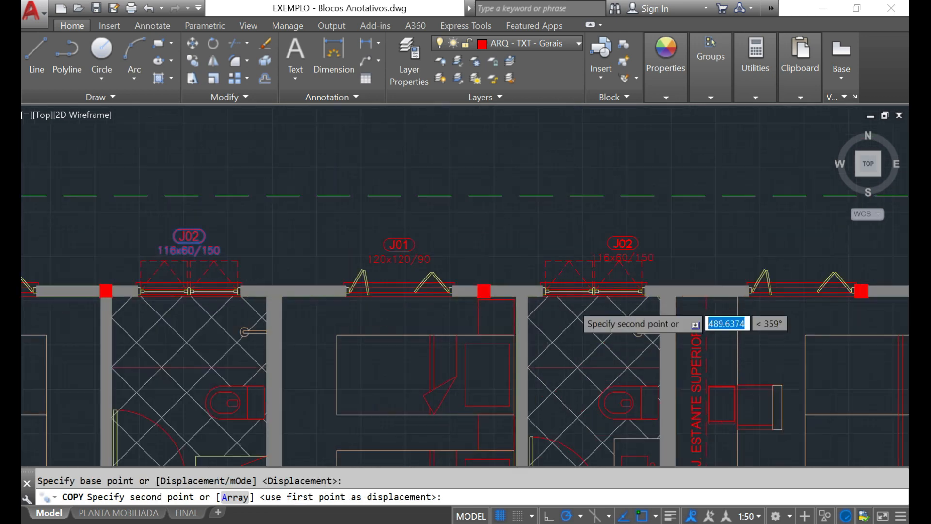
left_click(523, 284)
key("Escape")
scroll(614, 287, "down", 3)
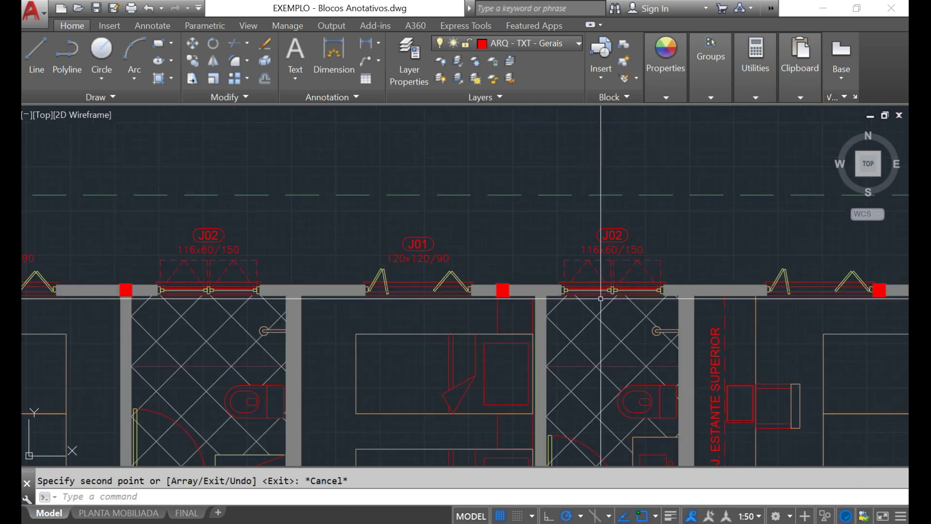
scroll(76, 282, "down", 2)
scroll(76, 282, "up", 5)
scroll(76, 282, "down", 2)
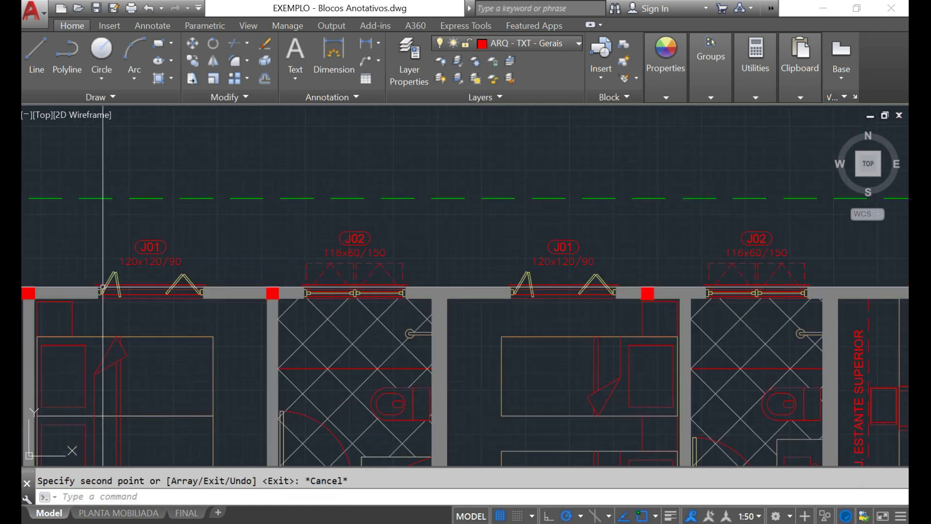
left_click(582, 250)
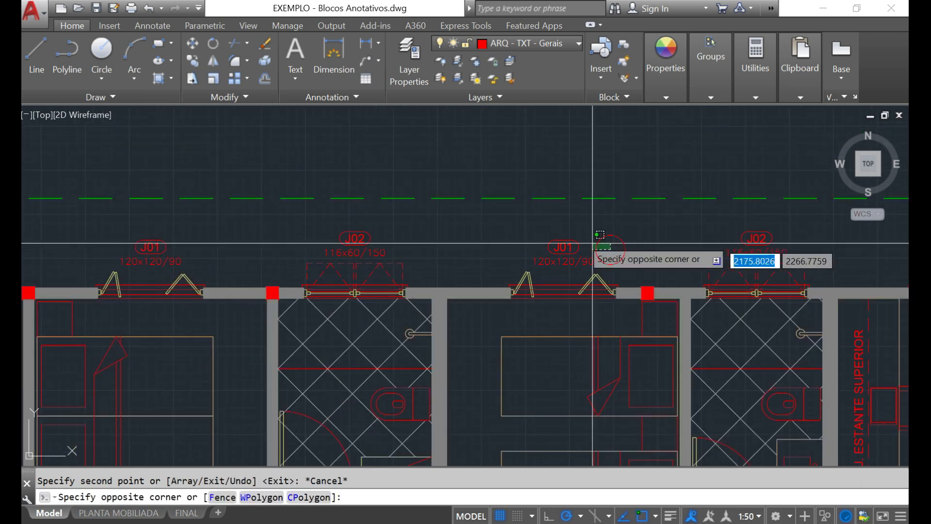
left_click(574, 234)
key("Escape")
scroll(461, 239, "down", 3)
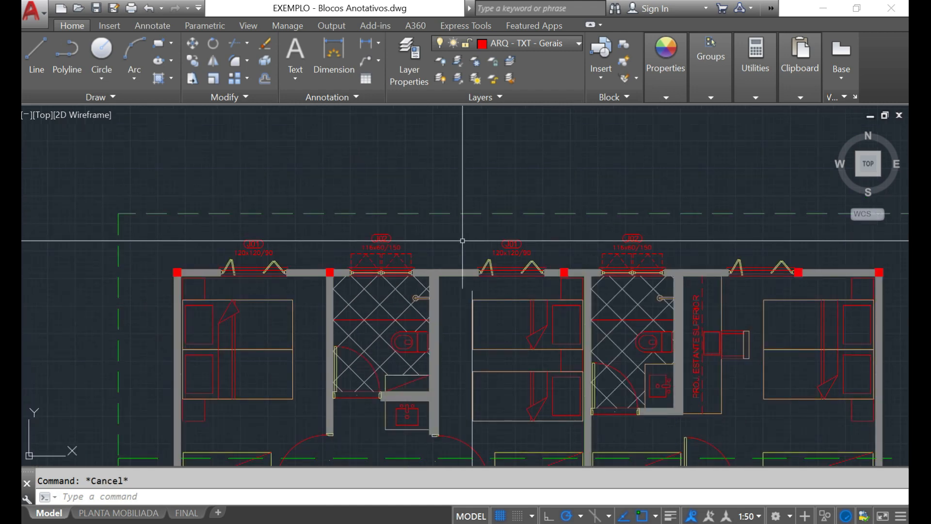
Step: Copy the second bathroom's J02 tag to above the third bedroom's window, using the window openings' corners as reference points
scroll(464, 269, "up", 5)
left_click(451, 269)
left_click(371, 257)
type("co")
key("Return")
left_click(274, 348)
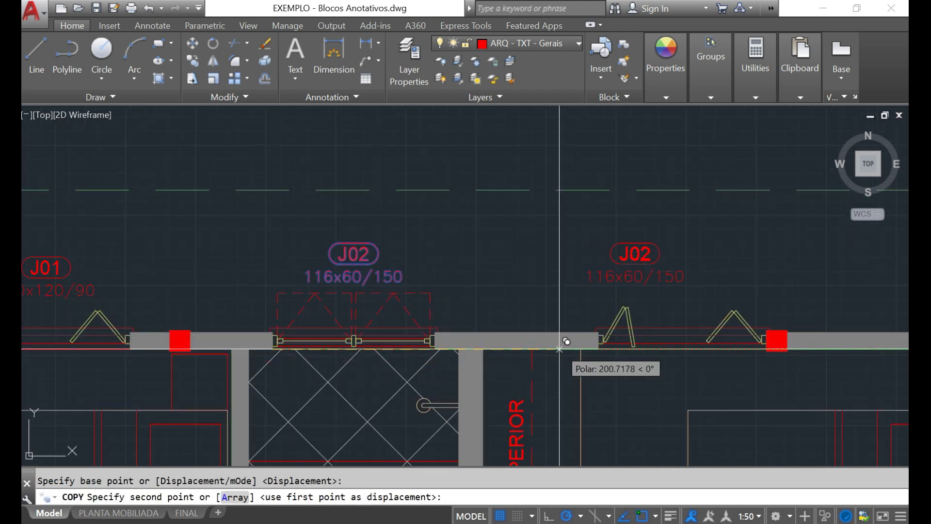
left_click(598, 349)
key("Escape")
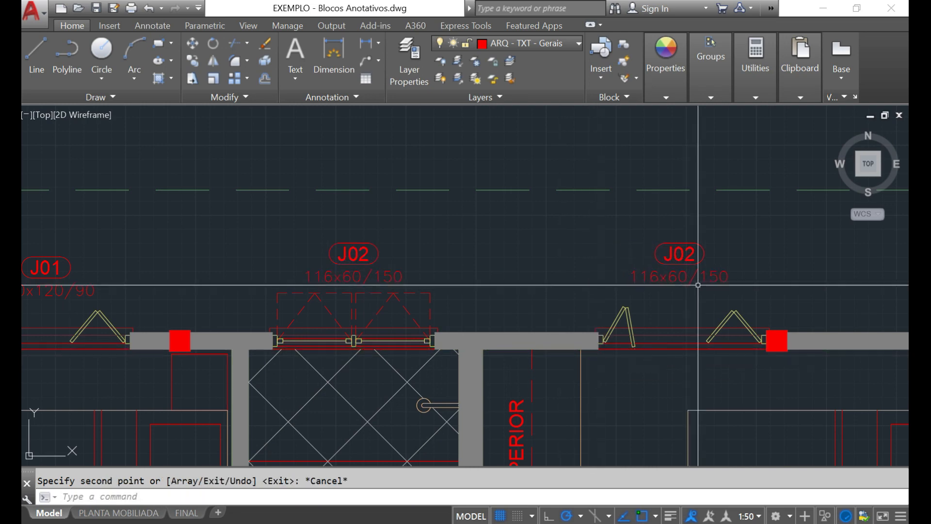
Step: Set the tag above the third bedroom's window to ID J01 and DIM 120x120/90
double_click(689, 254)
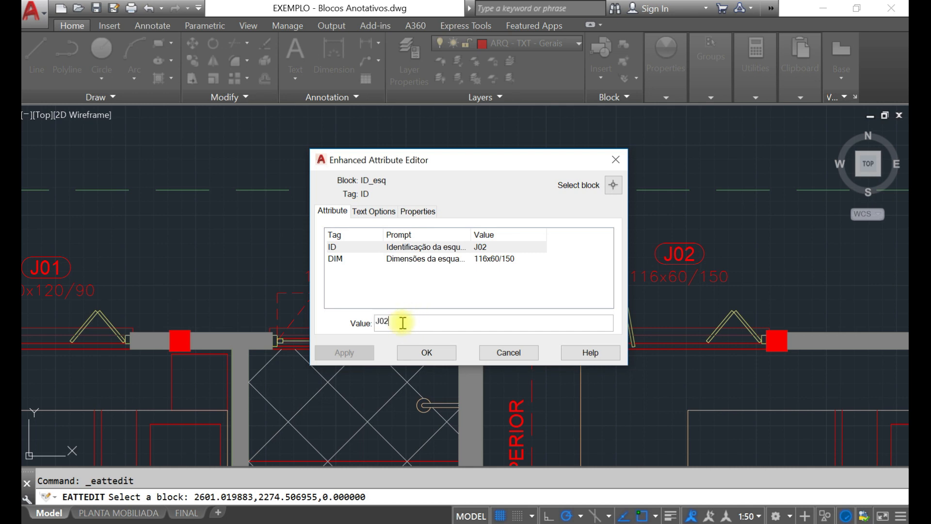
left_click(426, 353)
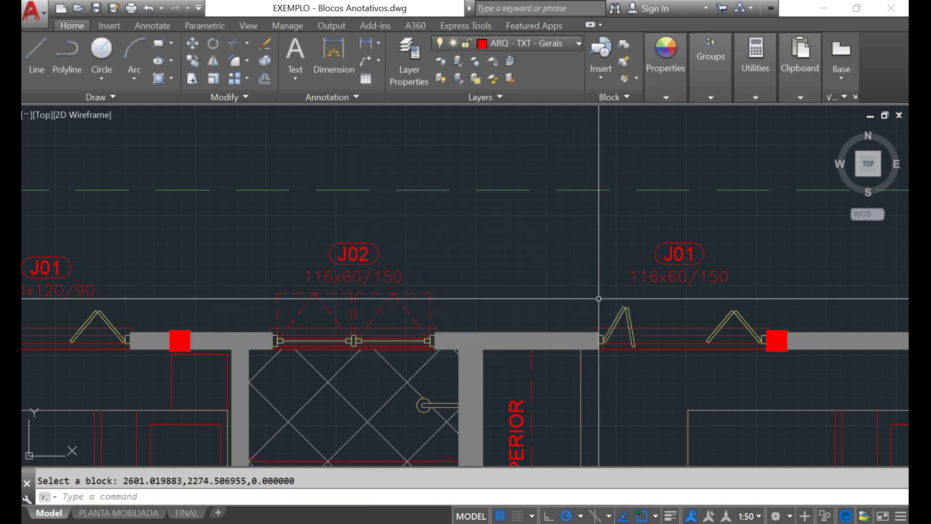
double_click(647, 280)
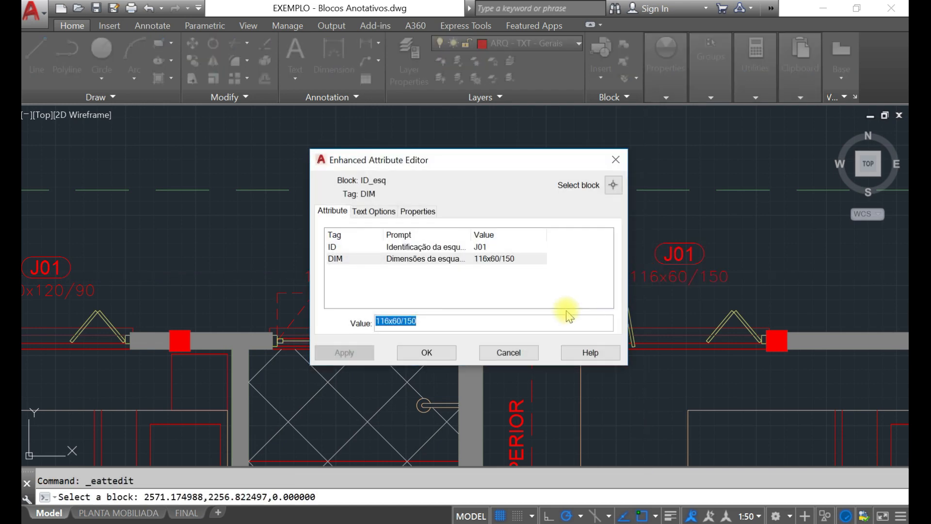
left_click(470, 259)
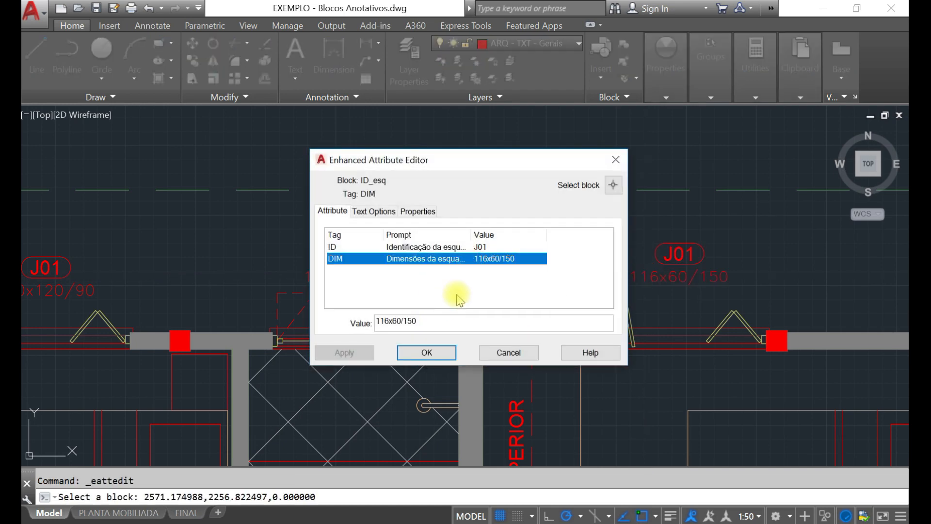
left_click(458, 249)
left_click(431, 259)
left_click(430, 248)
left_click(427, 259)
left_click(426, 320)
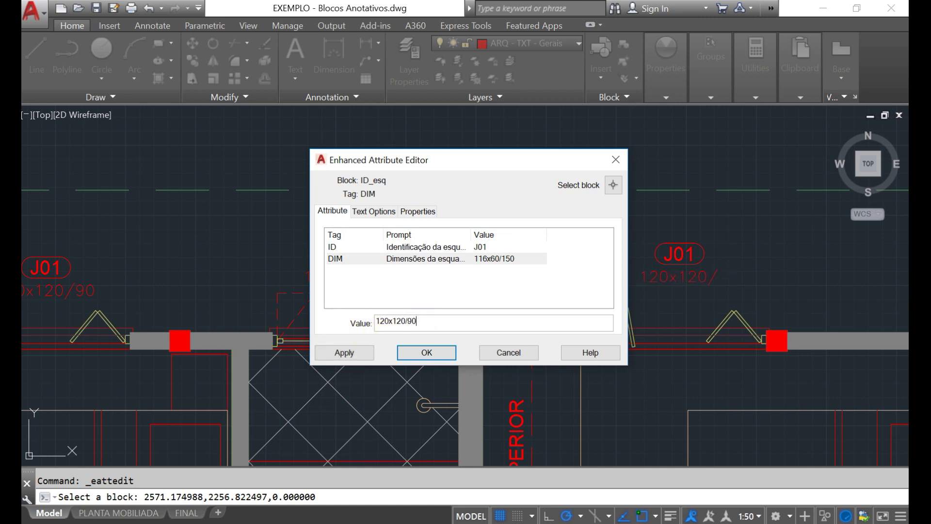
left_click(427, 352)
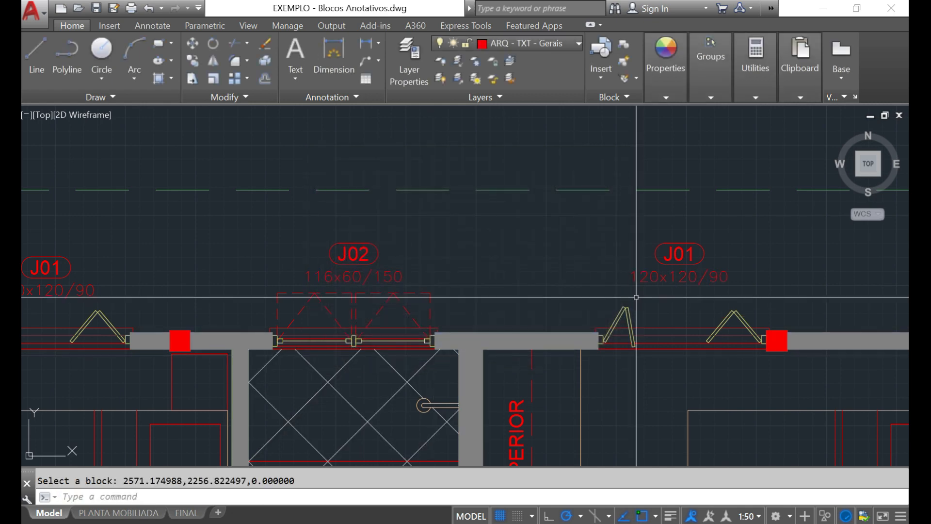
scroll(670, 291, "down", 3)
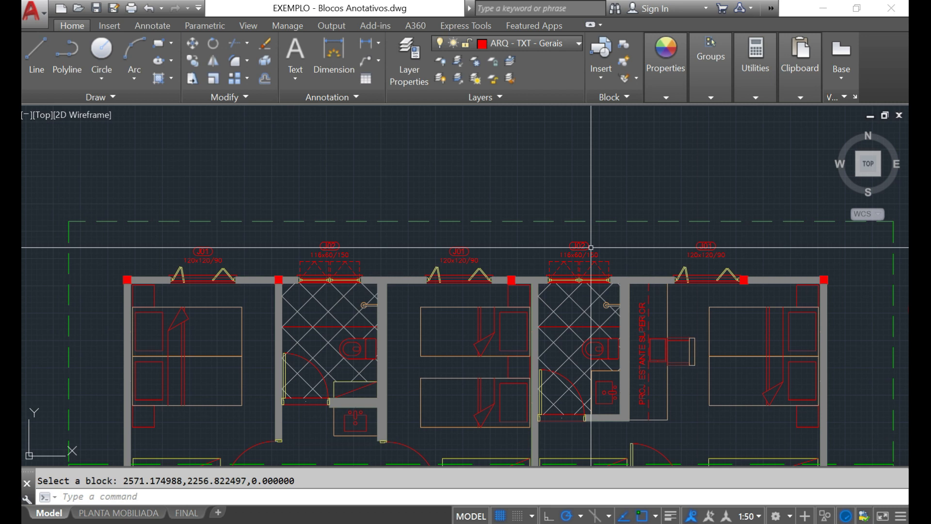
scroll(329, 245, "up", 2)
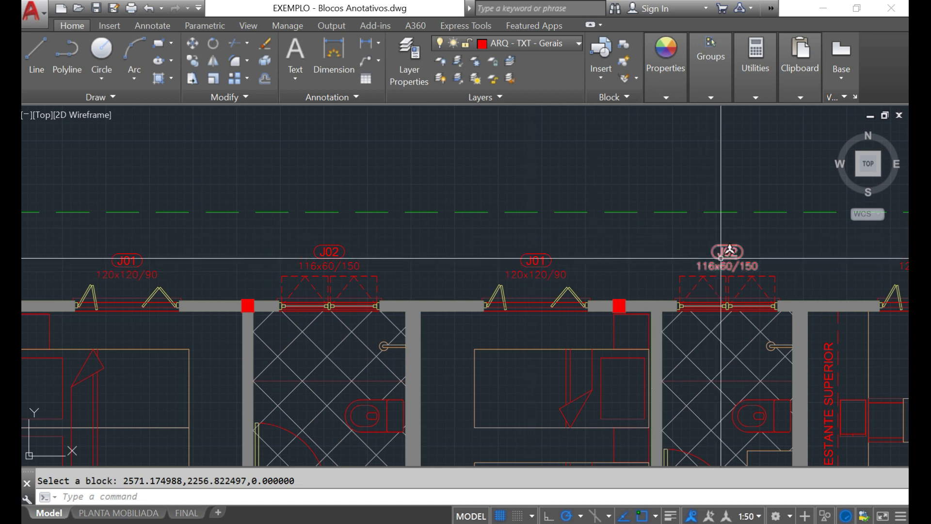
scroll(322, 230, "down", 2)
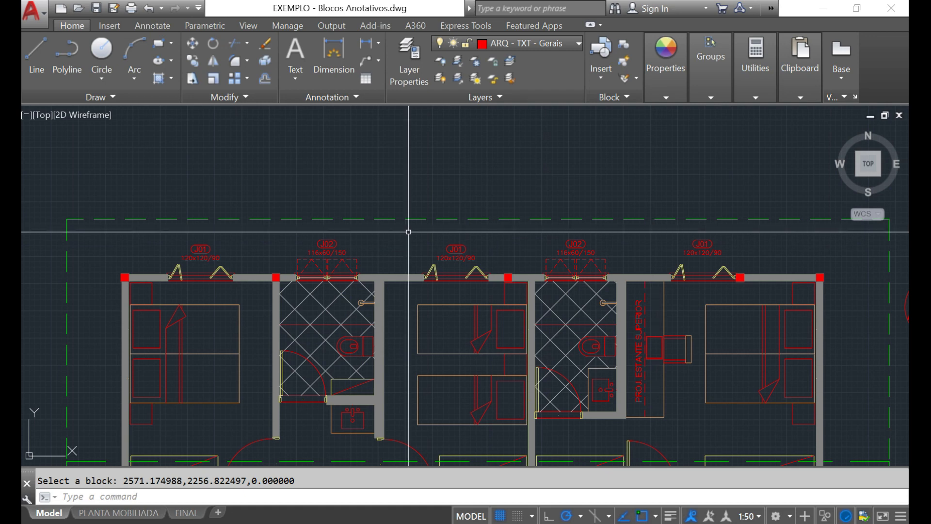
scroll(320, 173, "down", 4)
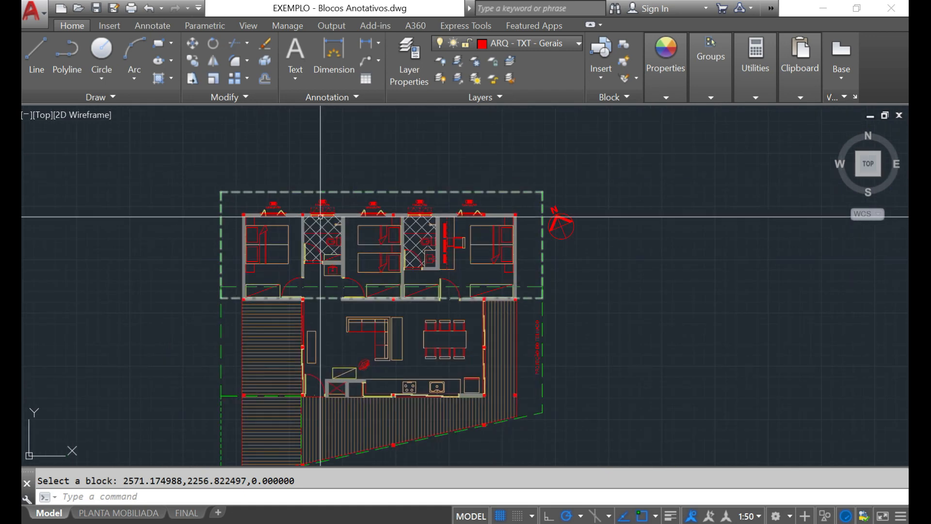
scroll(316, 253, "up", 2)
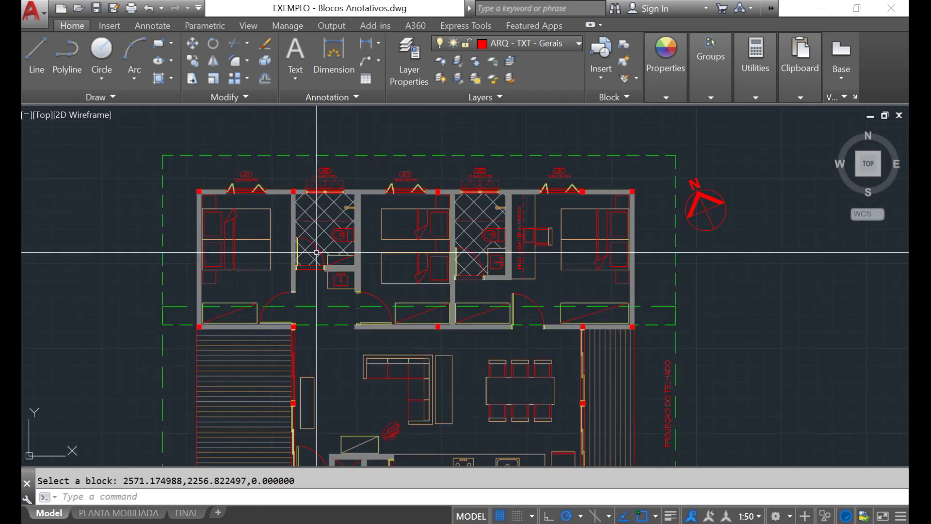